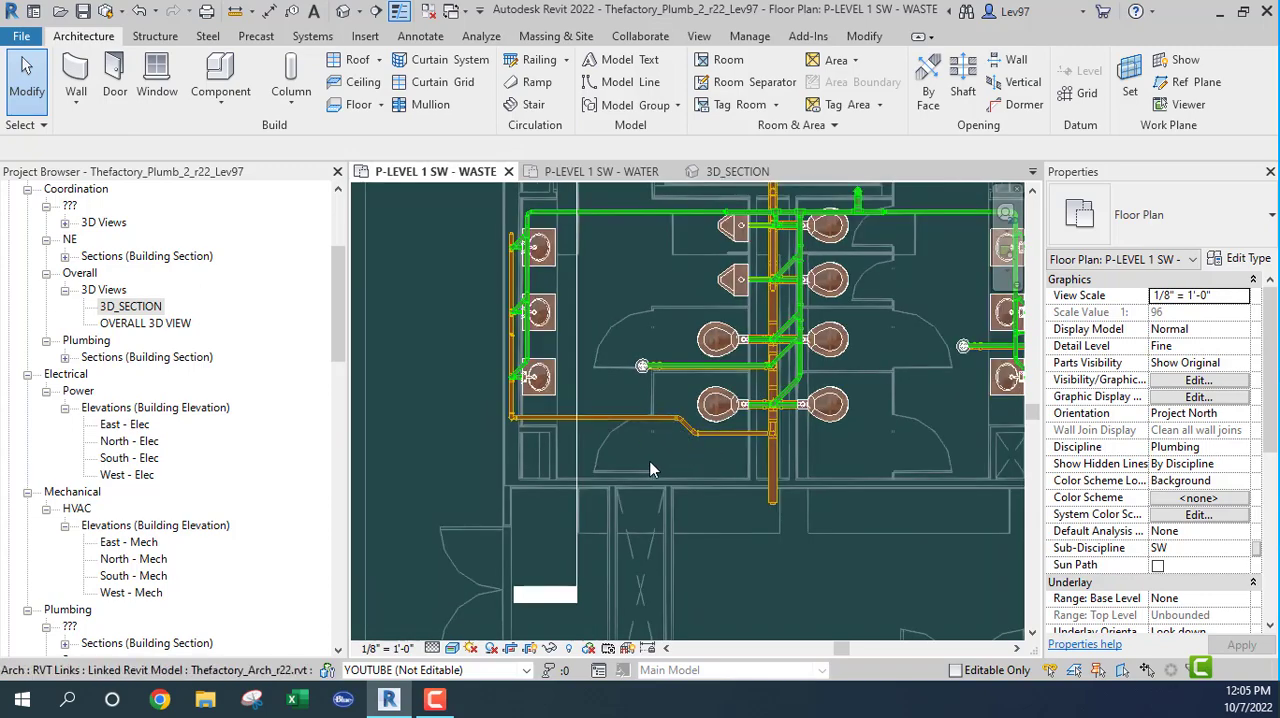
Step: Make the linked mechanical model Thefactory_Mech_r22.rvt visible in the P-LEVEL 1 SW - WASTE plan
key(v)
key(g)
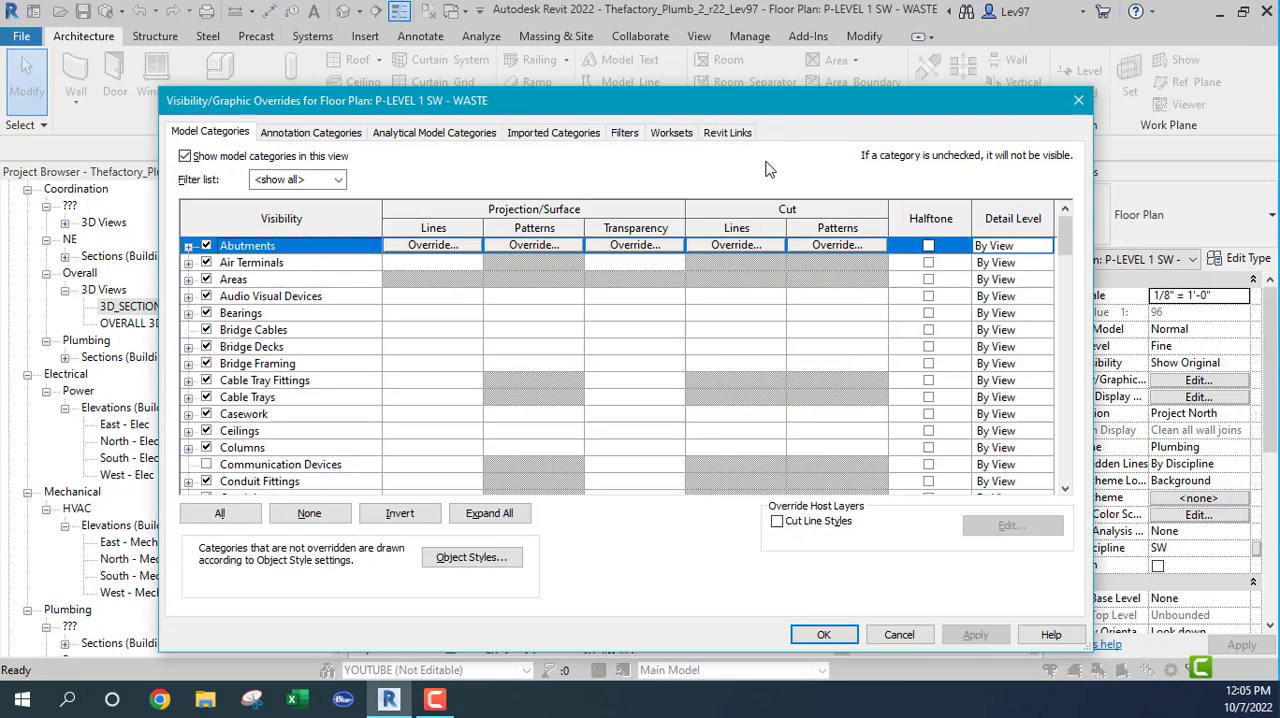
click(719, 136)
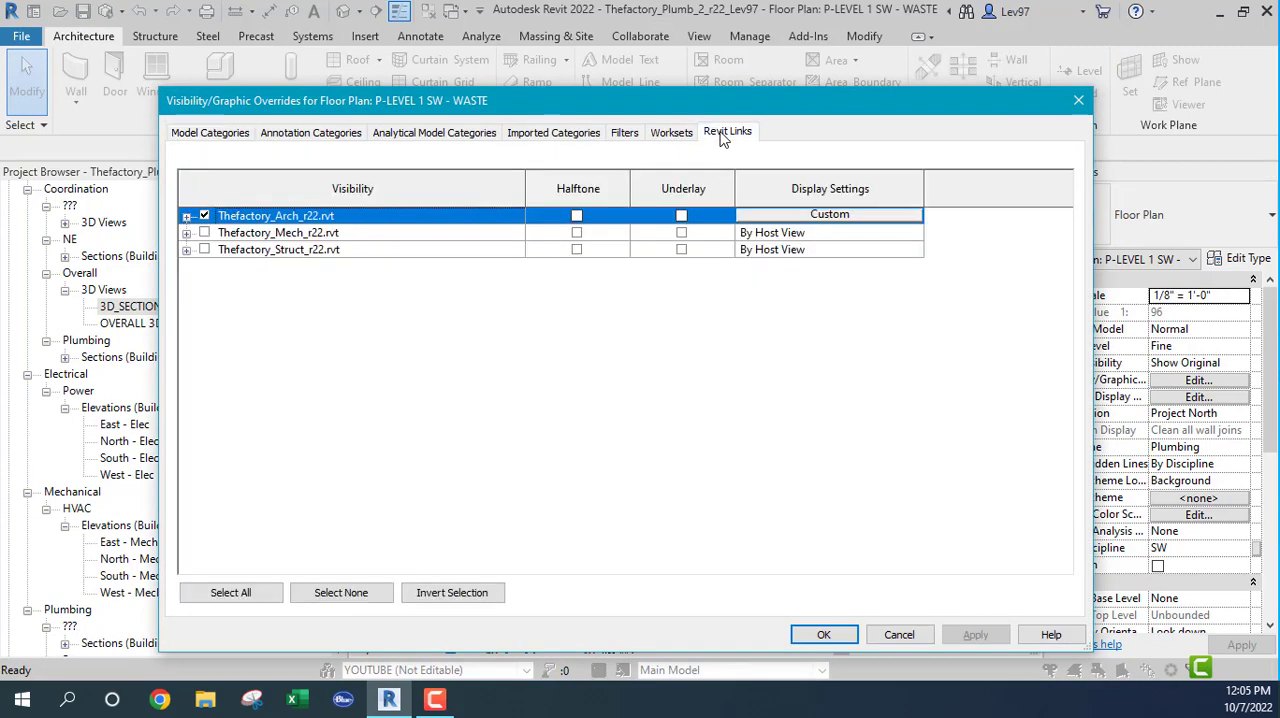
click(205, 233)
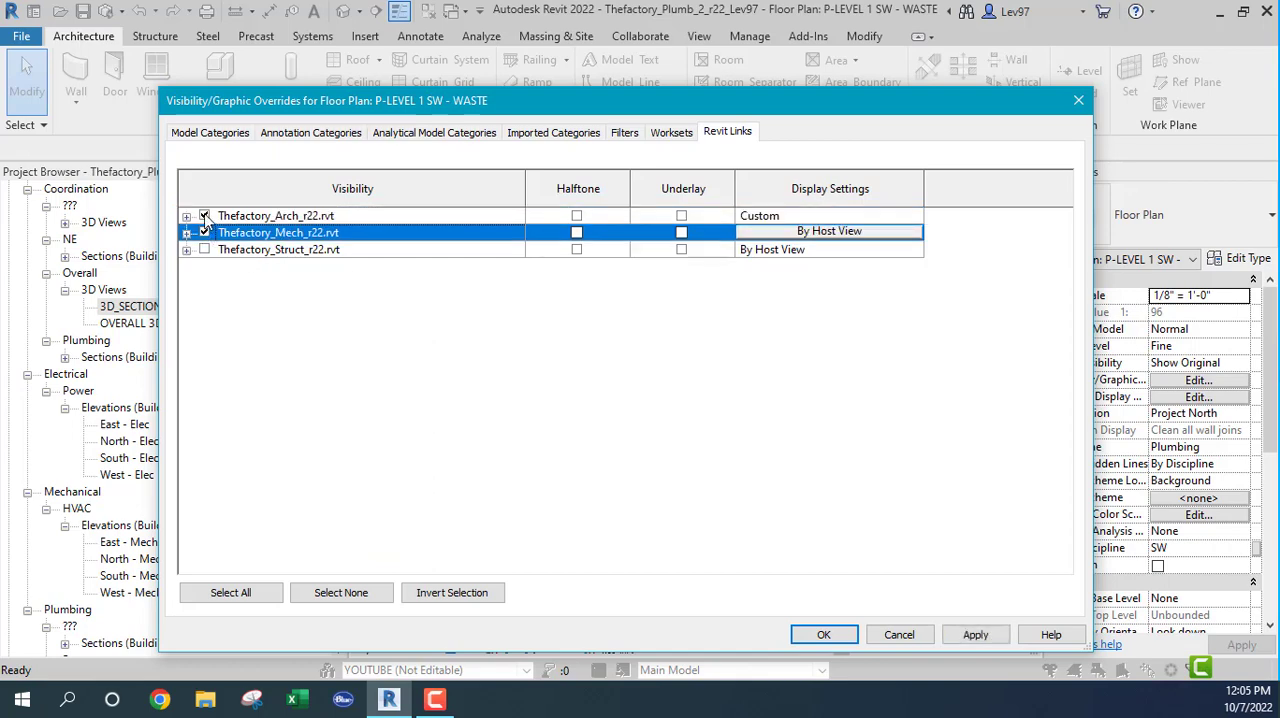
click(826, 635)
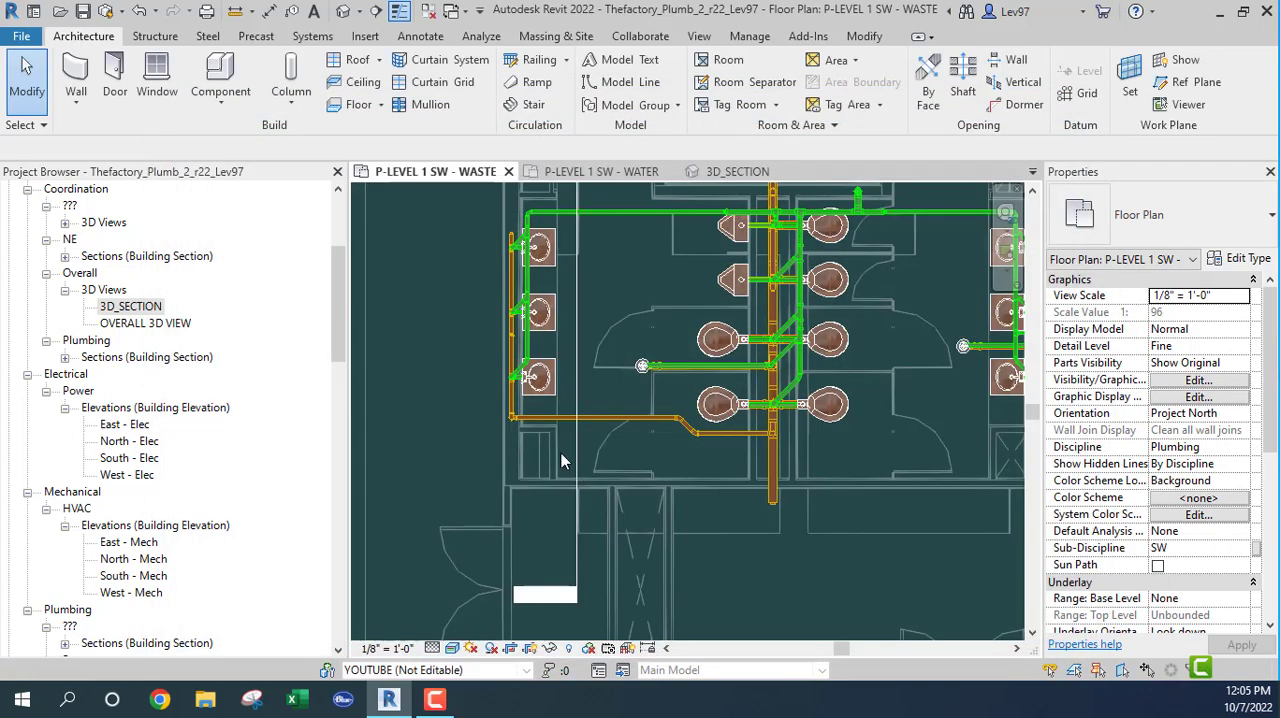
Step: Move the Section 2 line east across the restroom and extend its view depth past the lavatory wall
middle_drag(656, 460, 563, 461)
click(505, 396)
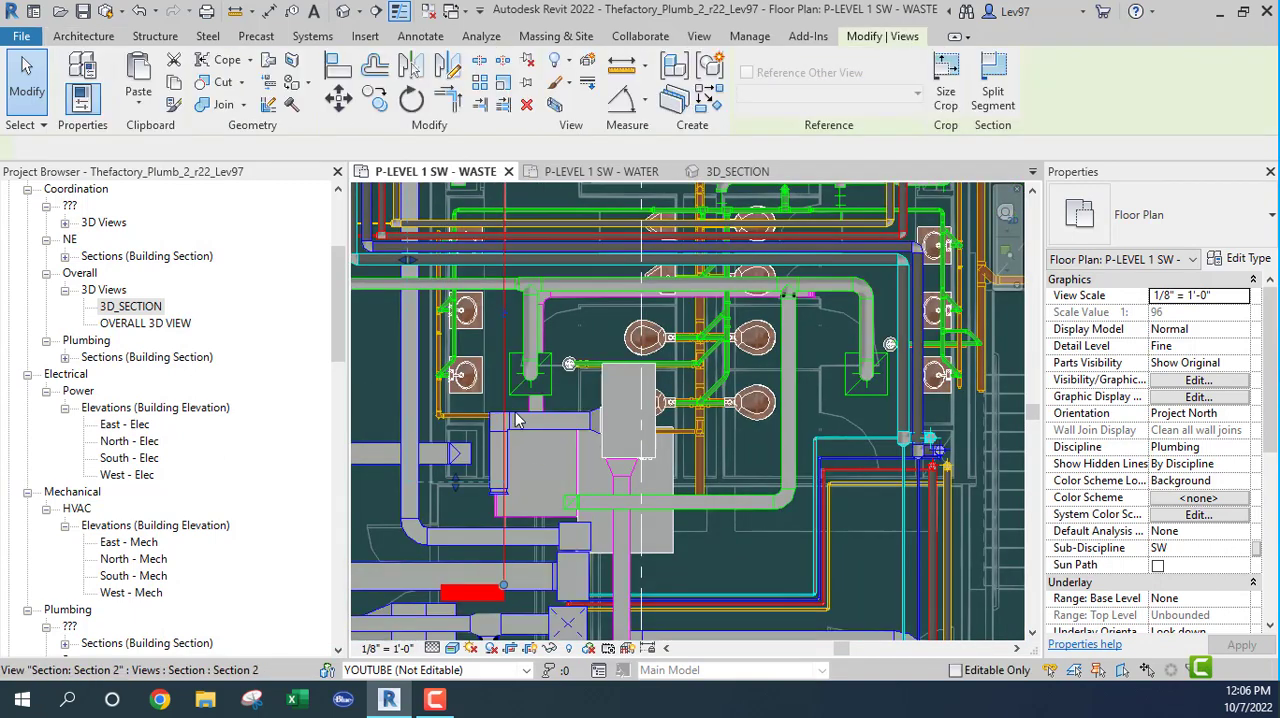
drag(505, 396, 683, 425)
scroll(473, 434, up, 3)
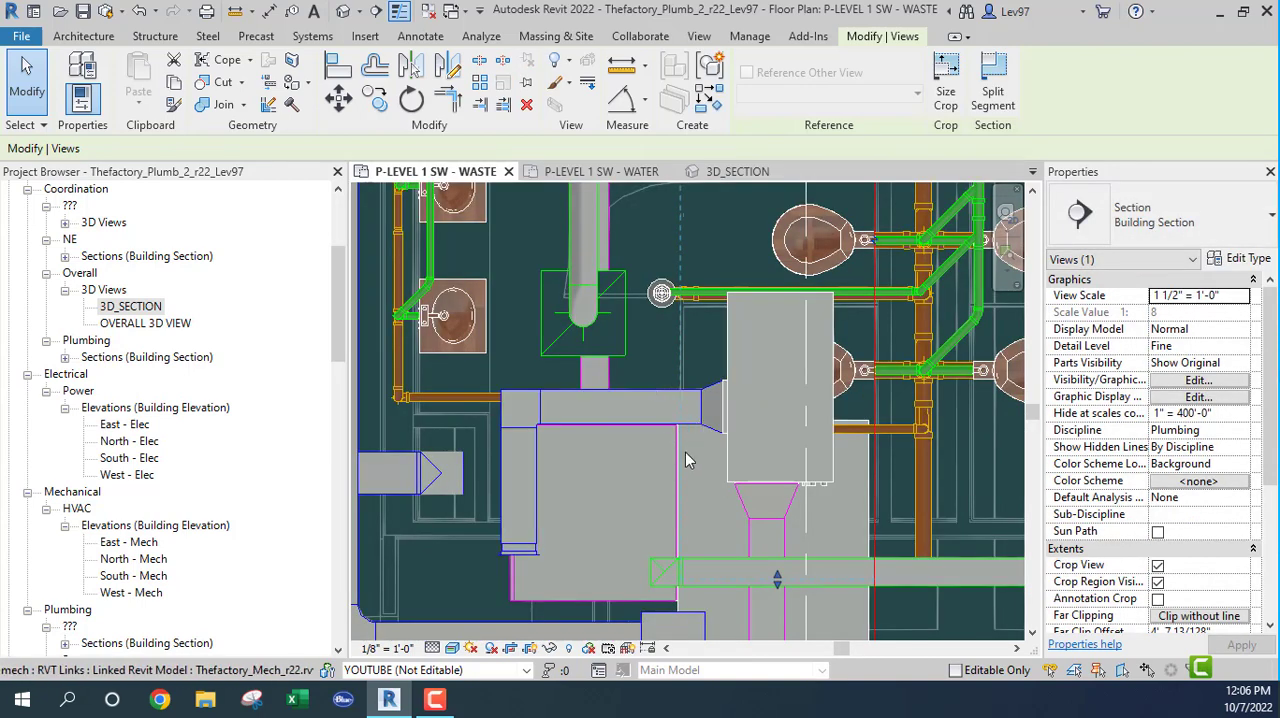
scroll(684, 445, down, 3)
drag(679, 309, 659, 311)
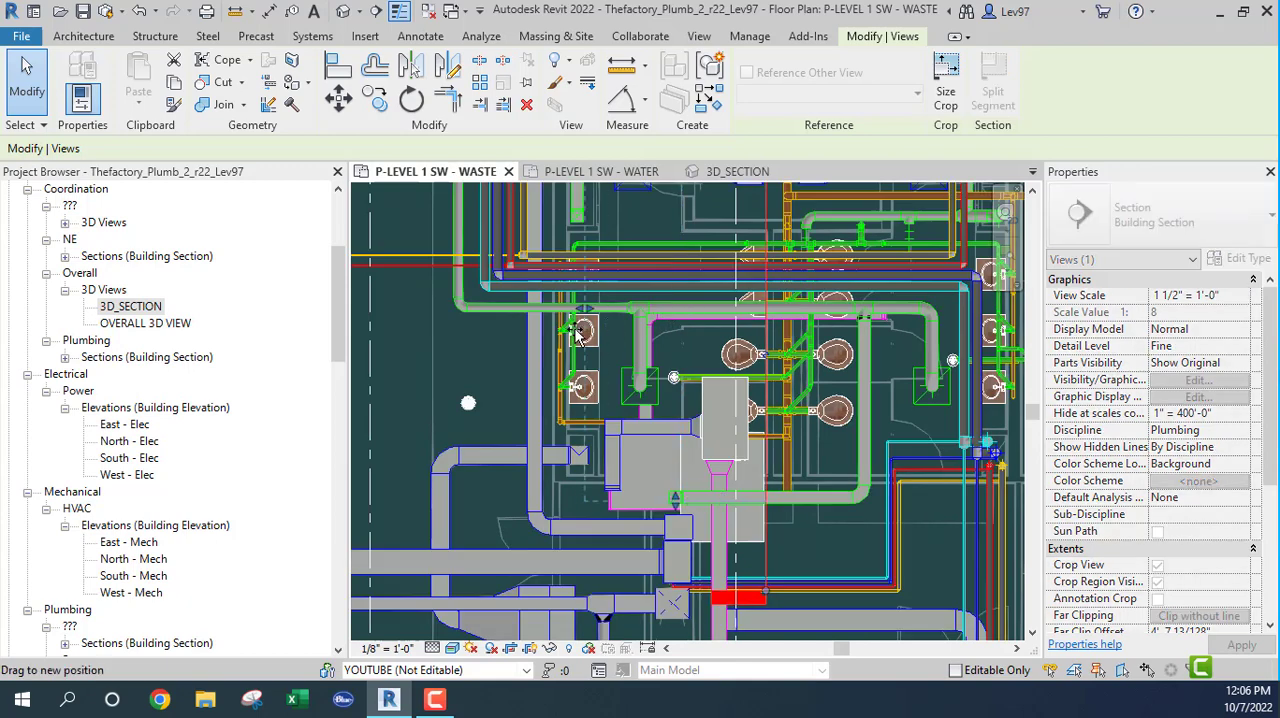
drag(577, 336, 548, 340)
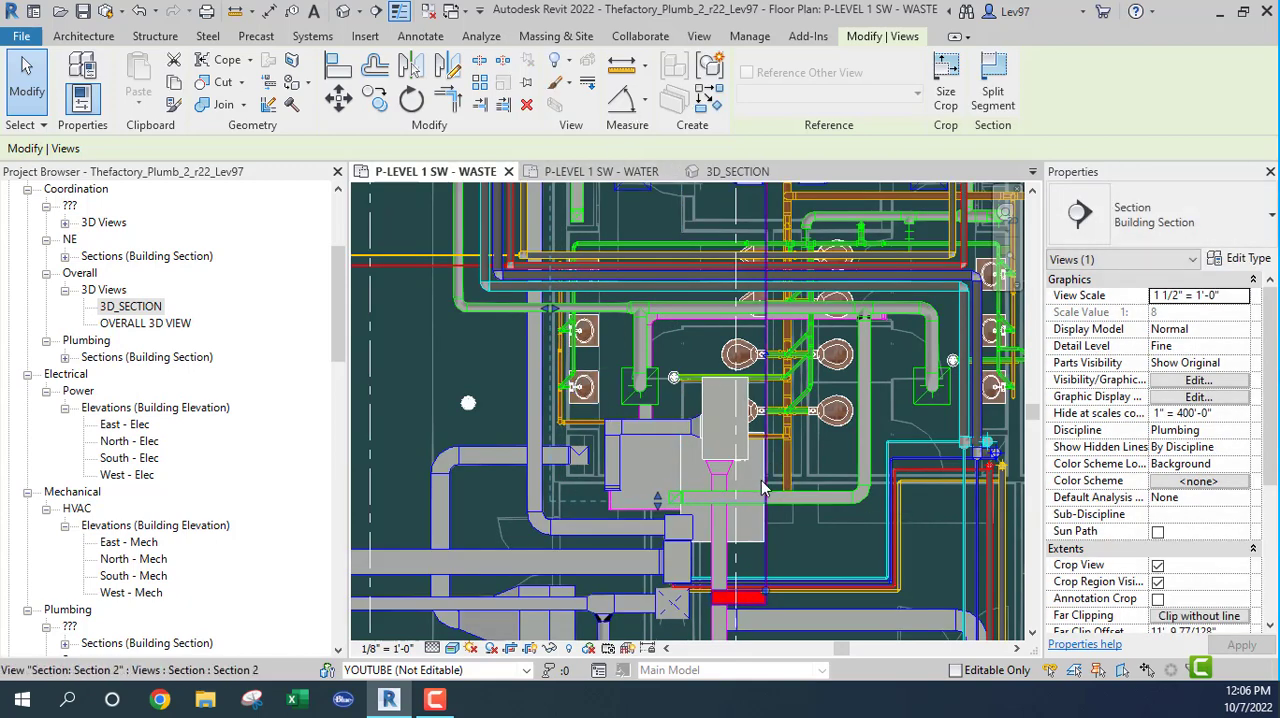
Step: Open the view of Section 2 and make the linked structural model Thefactory_Struct_r22.rvt visible in it
right_click(765, 555)
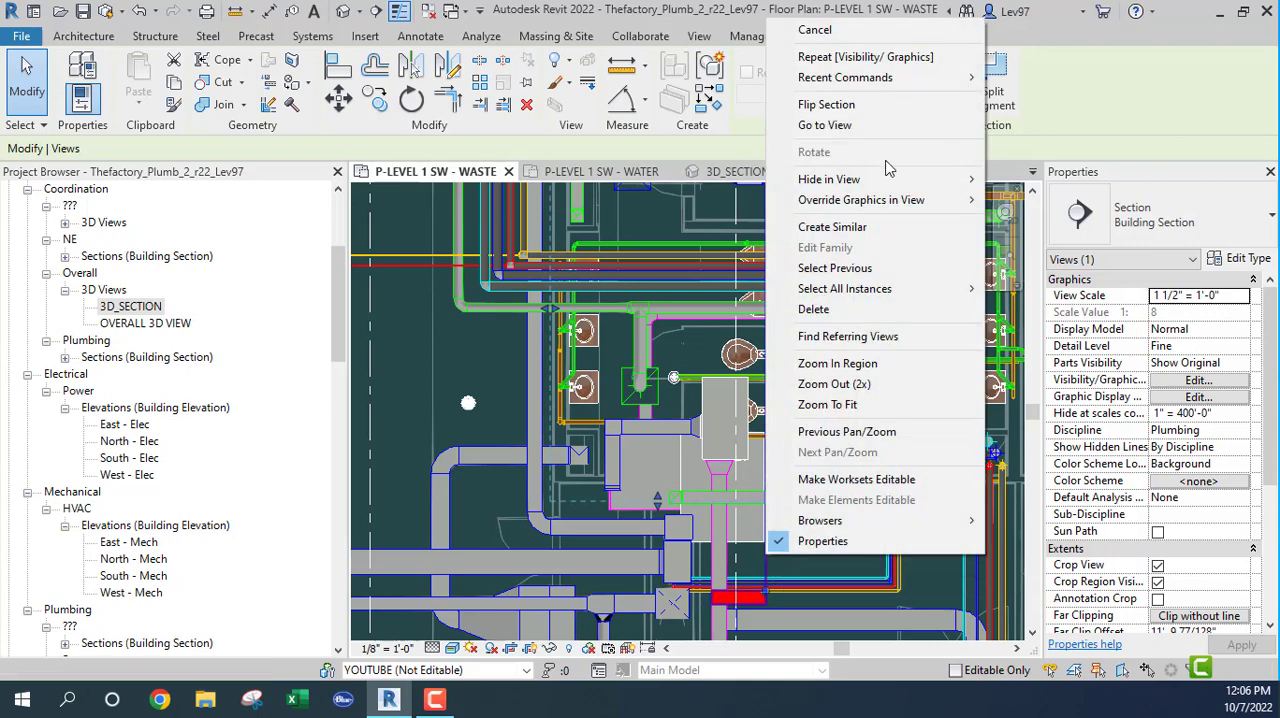
click(825, 125)
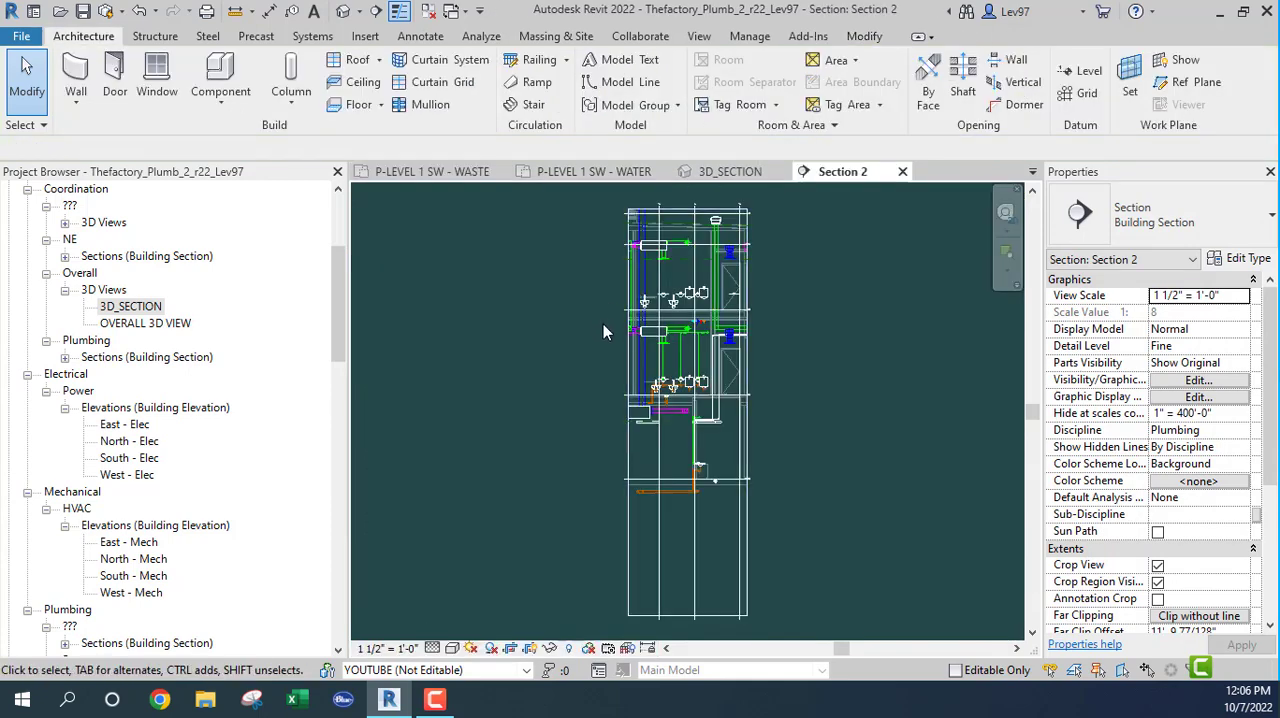
key(v)
key(g)
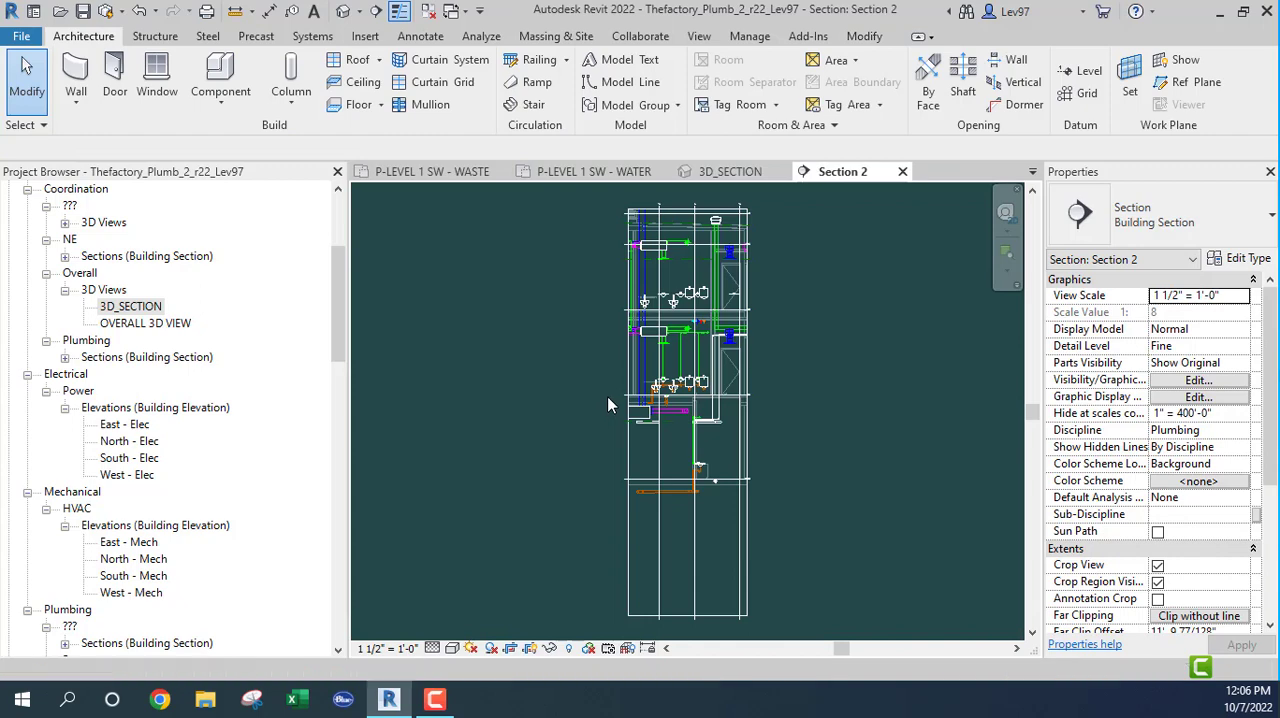
click(727, 133)
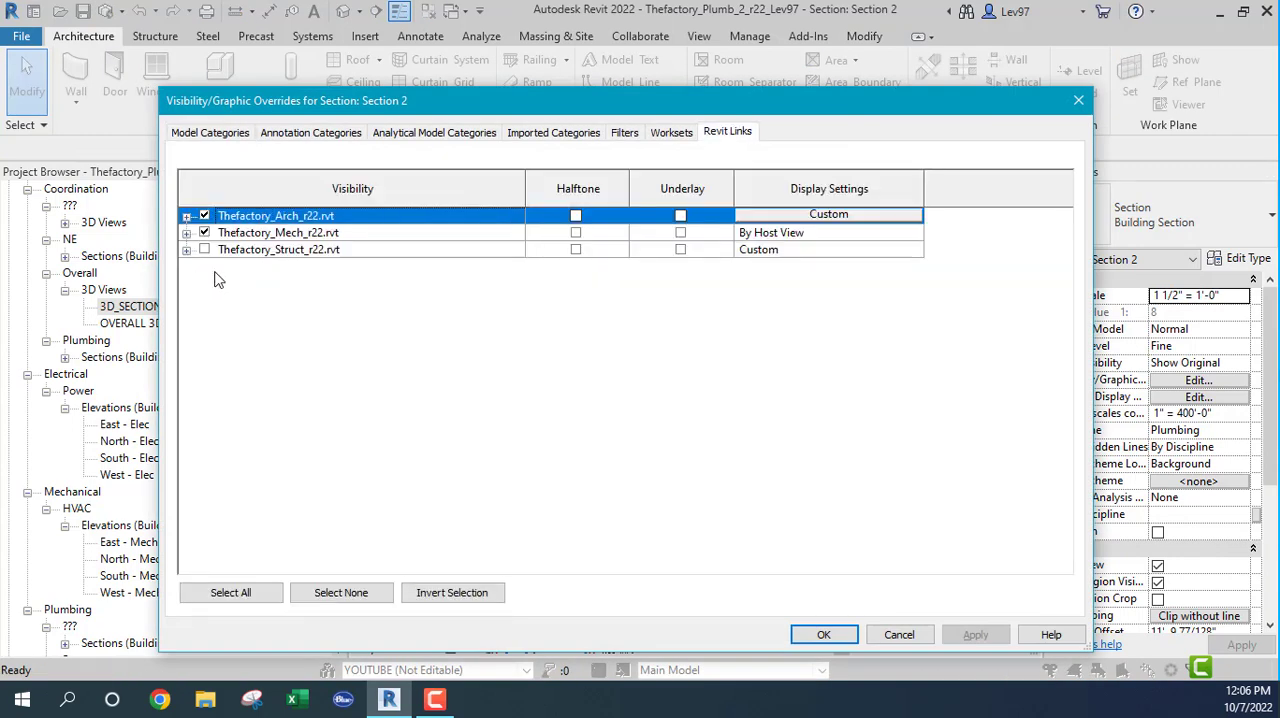
click(204, 250)
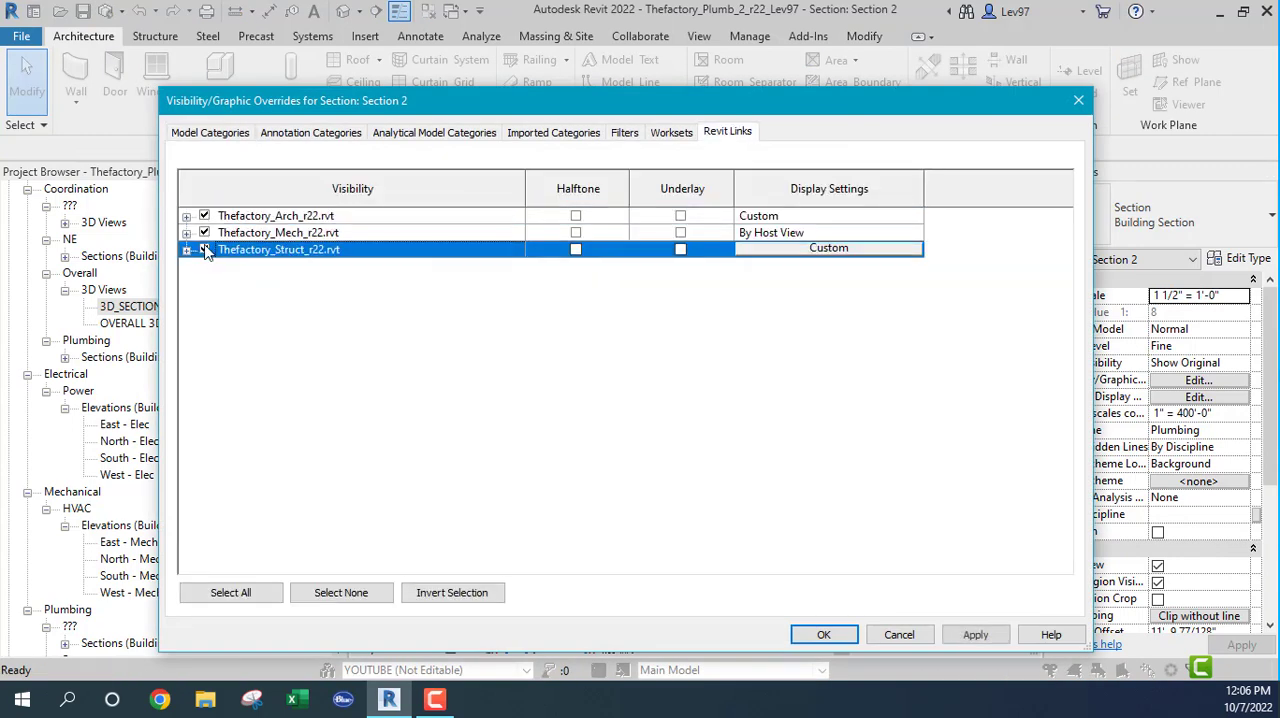
click(823, 636)
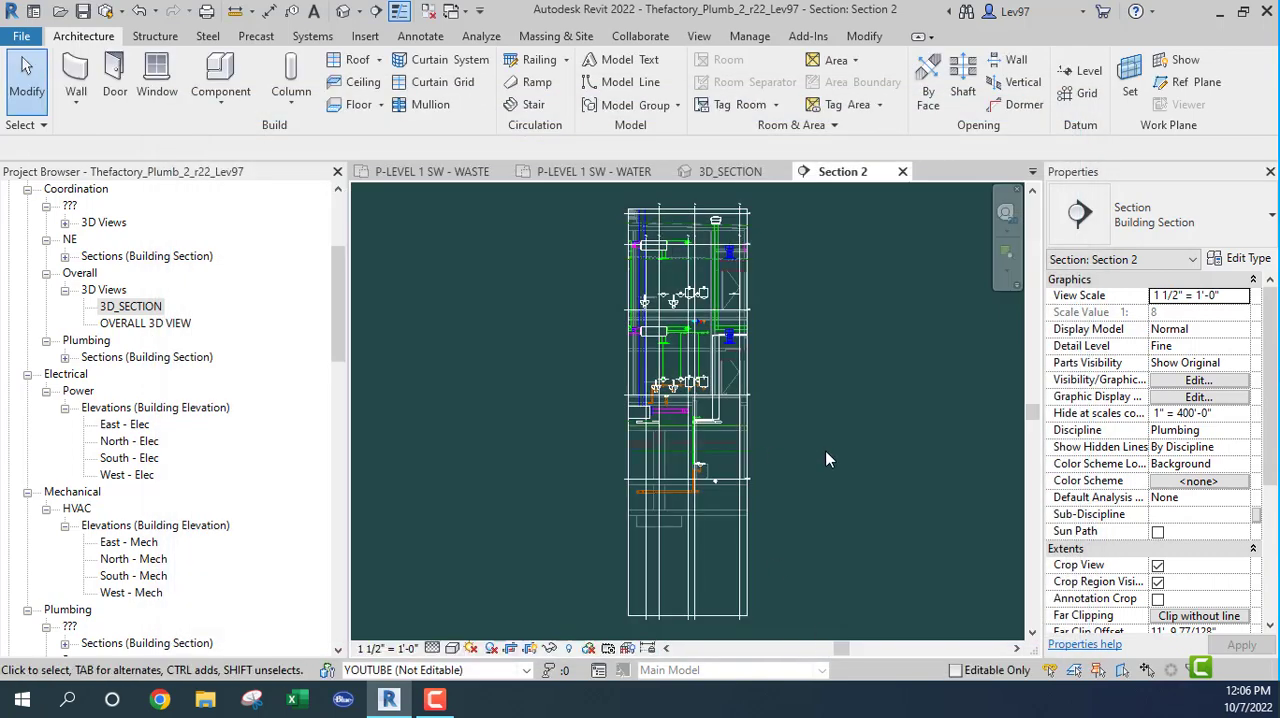
Step: Select the two 2" PVC_Sanitary pipe runs in the waste plan and inspect their position against the ductwork in Section 2
click(440, 171)
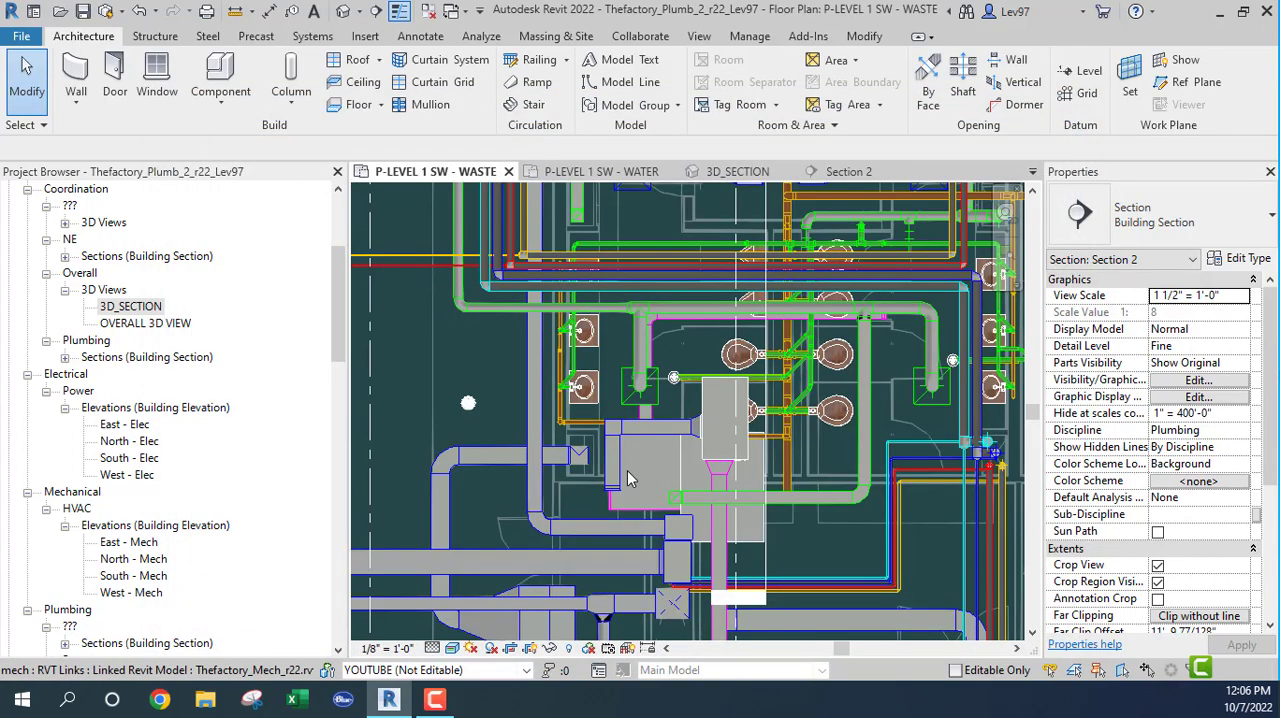
scroll(591, 425, up, 1)
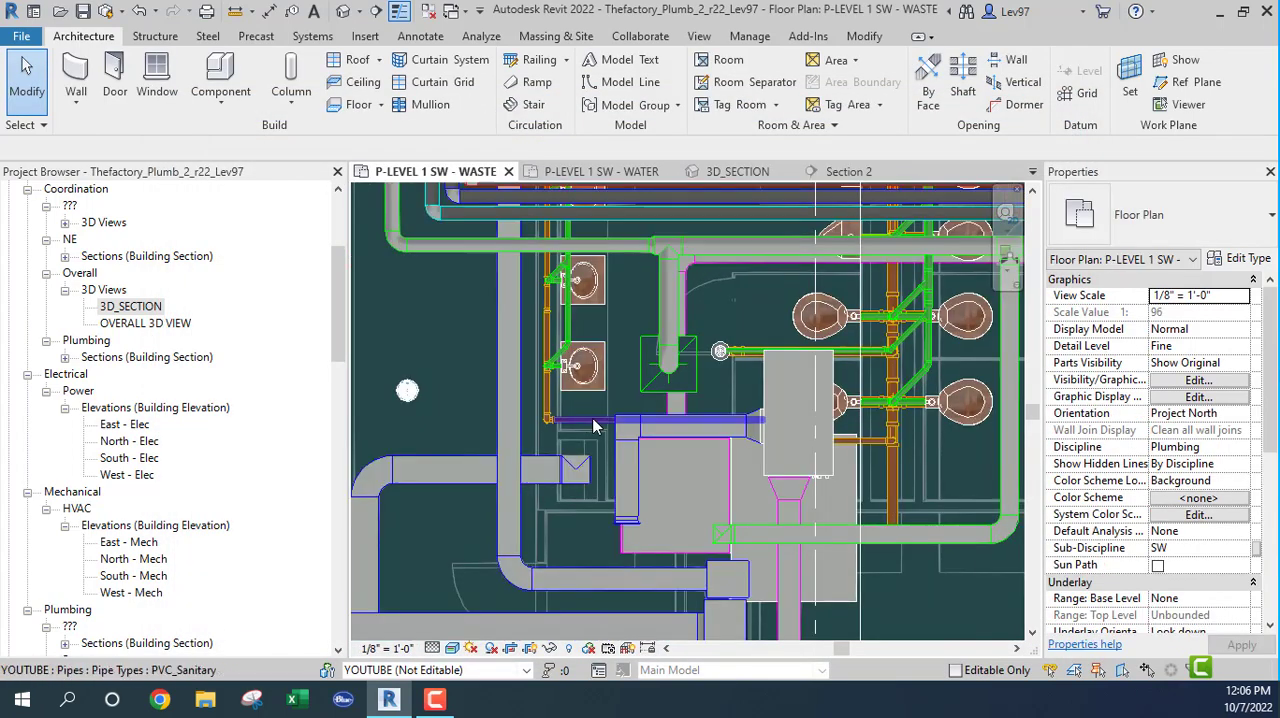
click(580, 465)
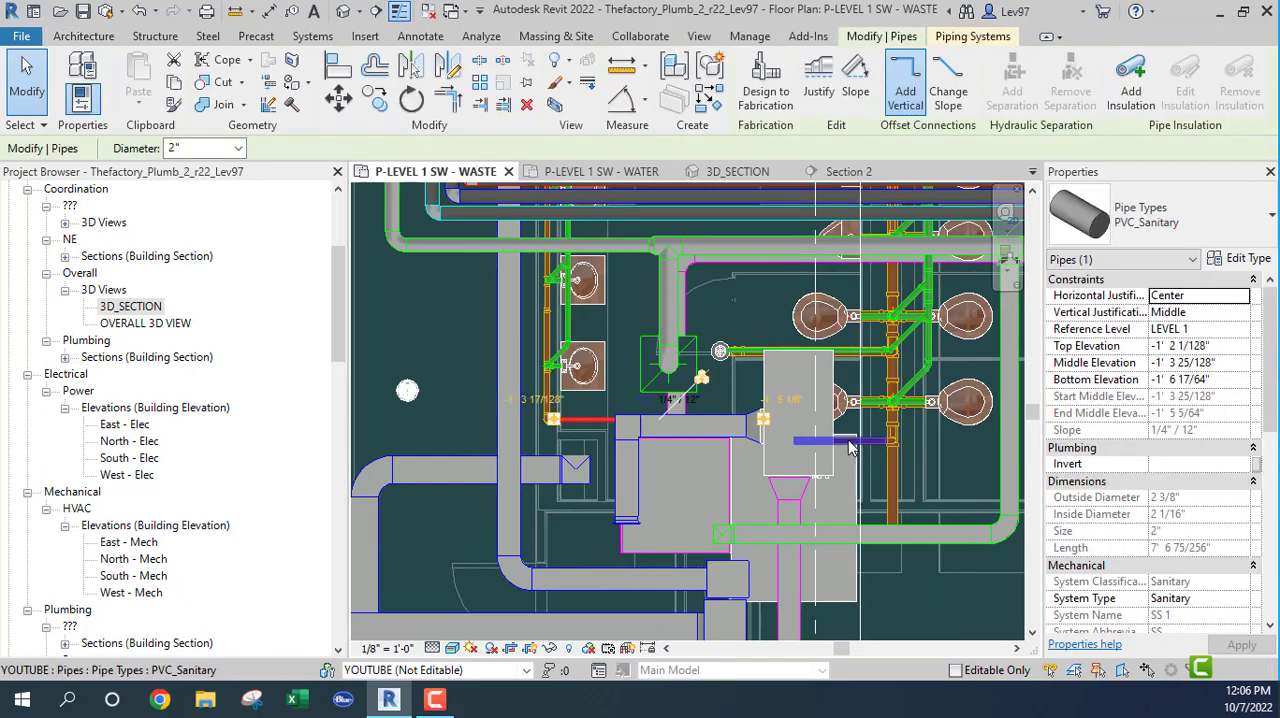
ctrl+click(848, 447)
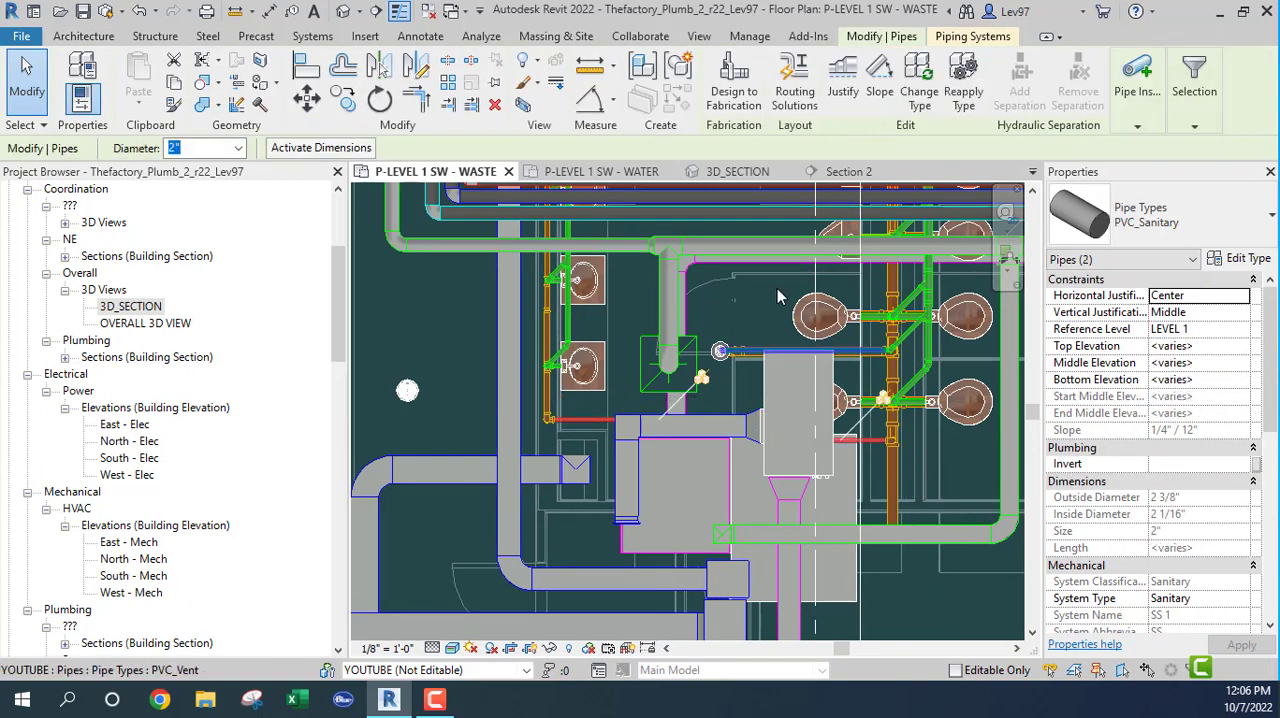
click(848, 174)
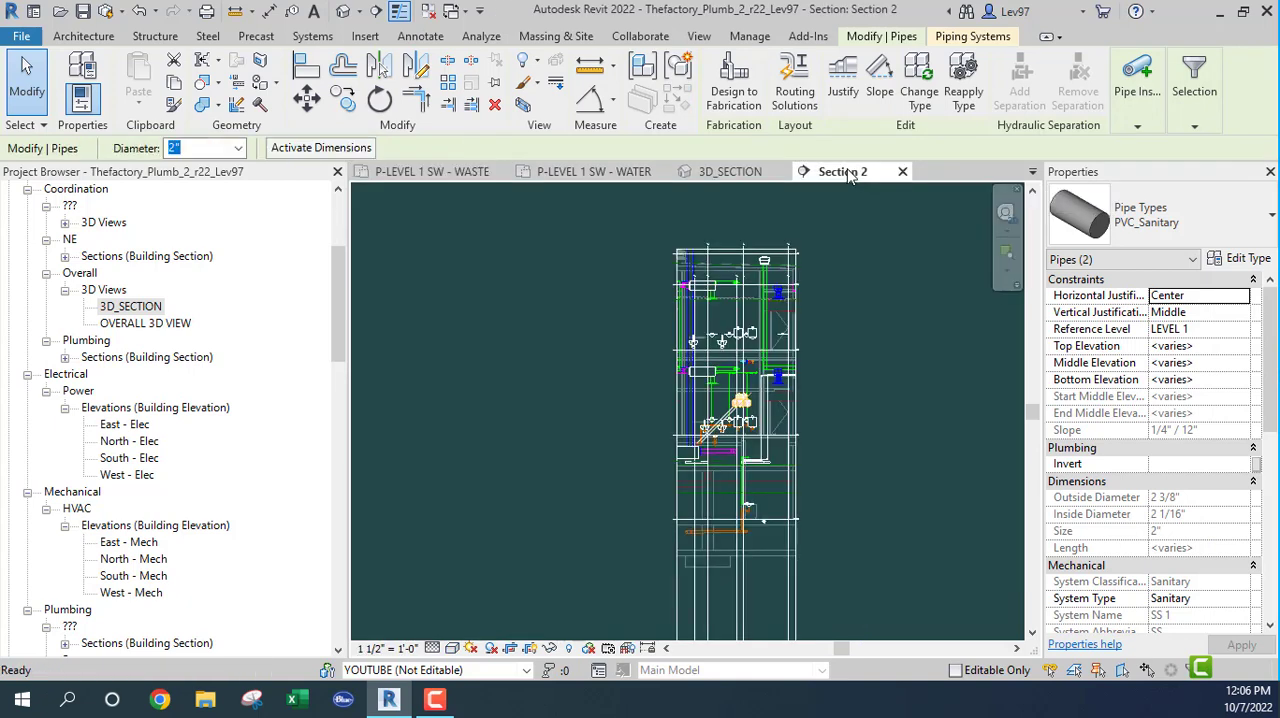
scroll(694, 448, up, 5)
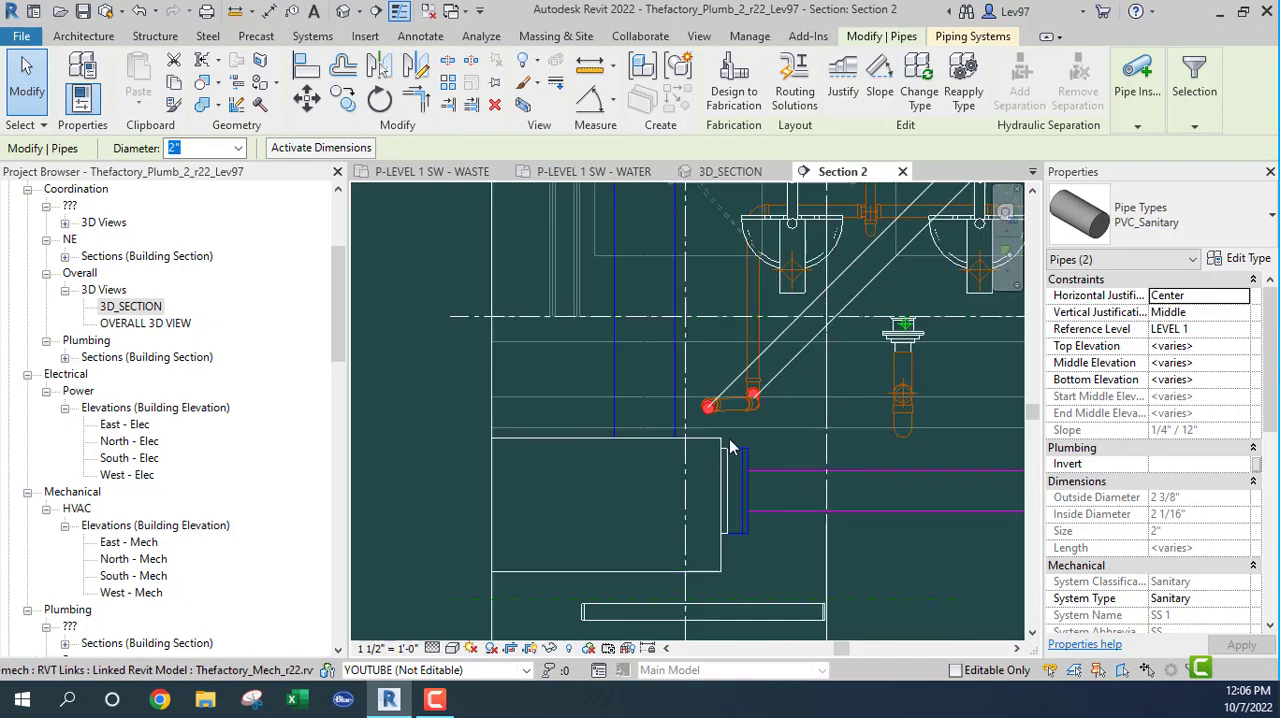
click(787, 393)
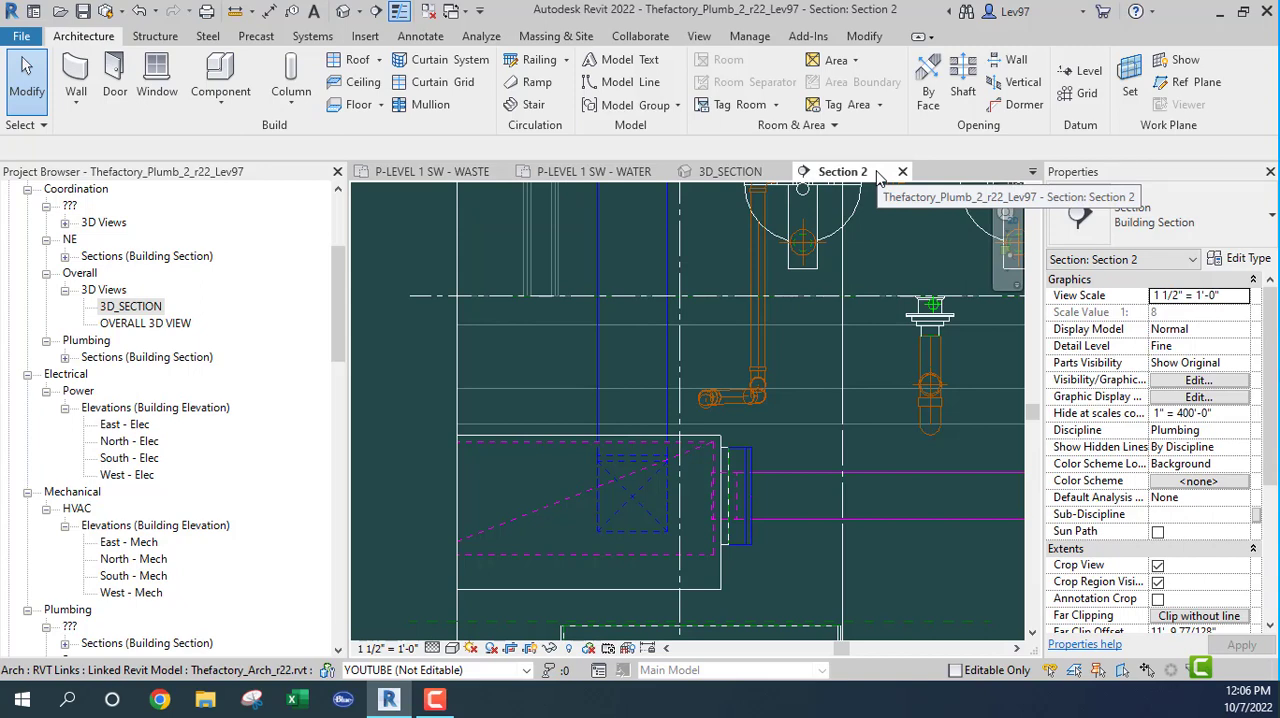
Step: Close the P-LEVEL 1 SW - WATER view and hide the linked model Thefactory_Mech_r22.rvt in the waste plan
click(468, 174)
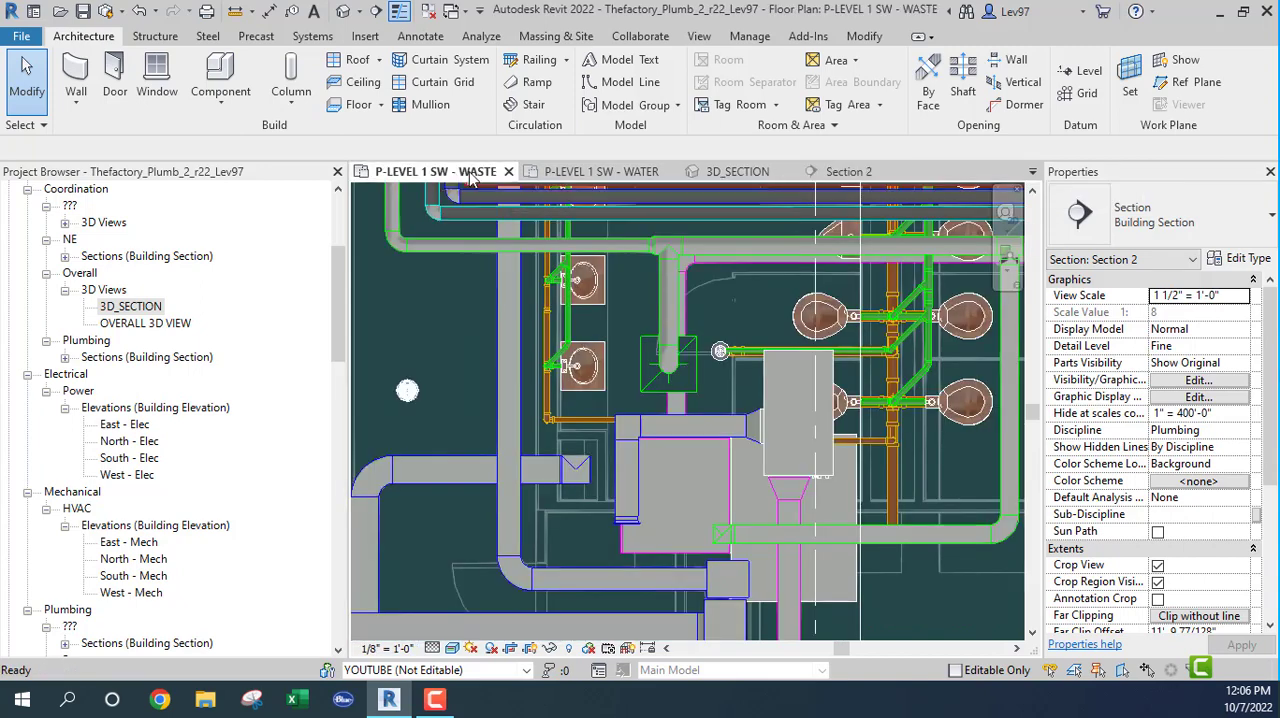
click(671, 172)
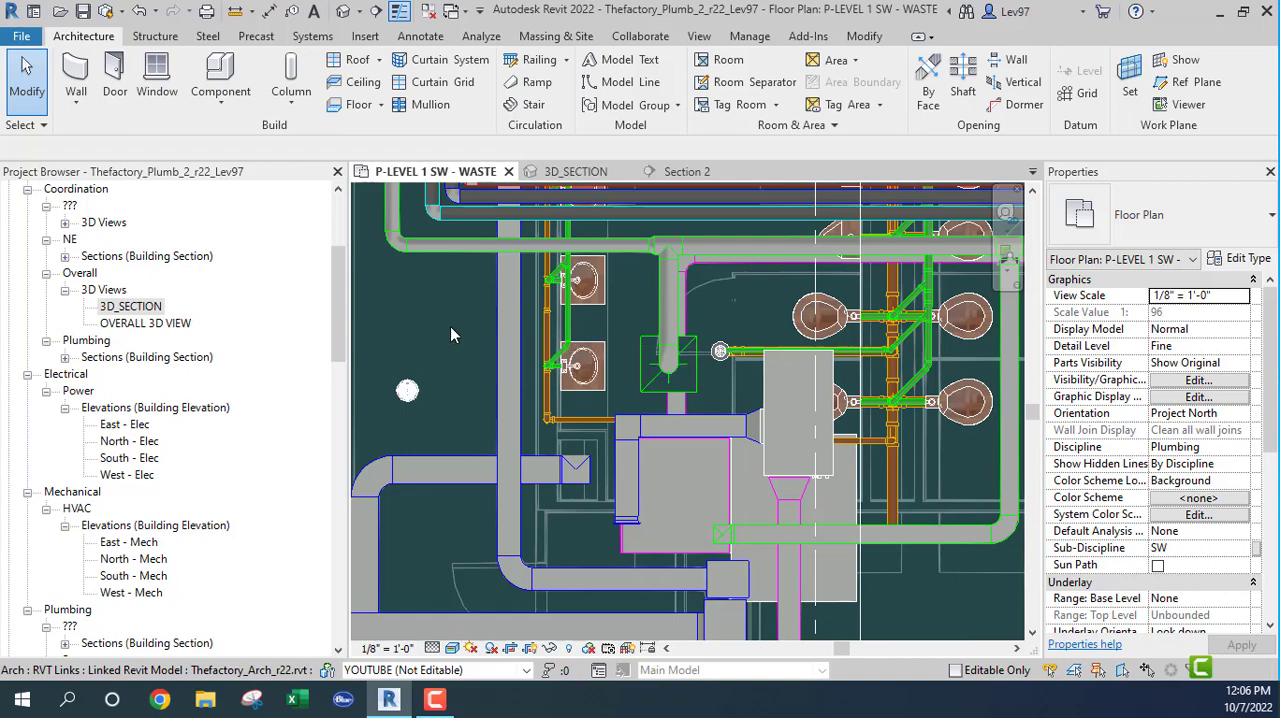
key(v)
key(g)
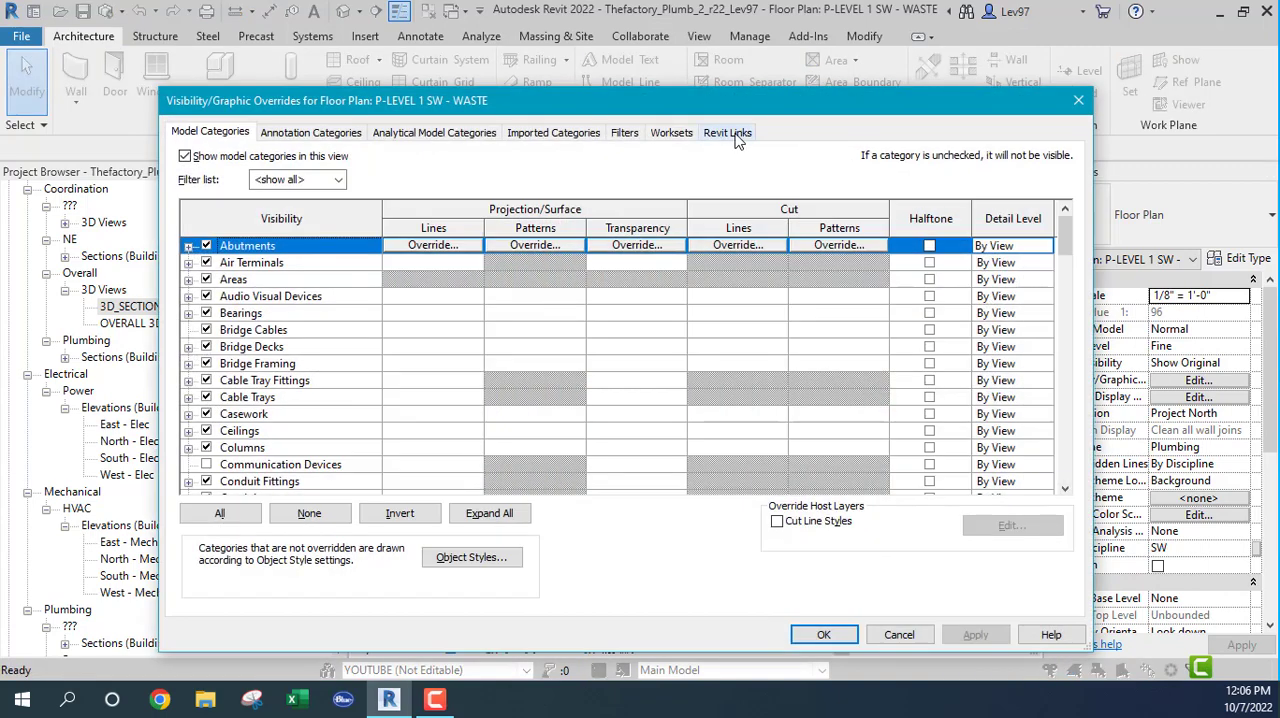
click(730, 136)
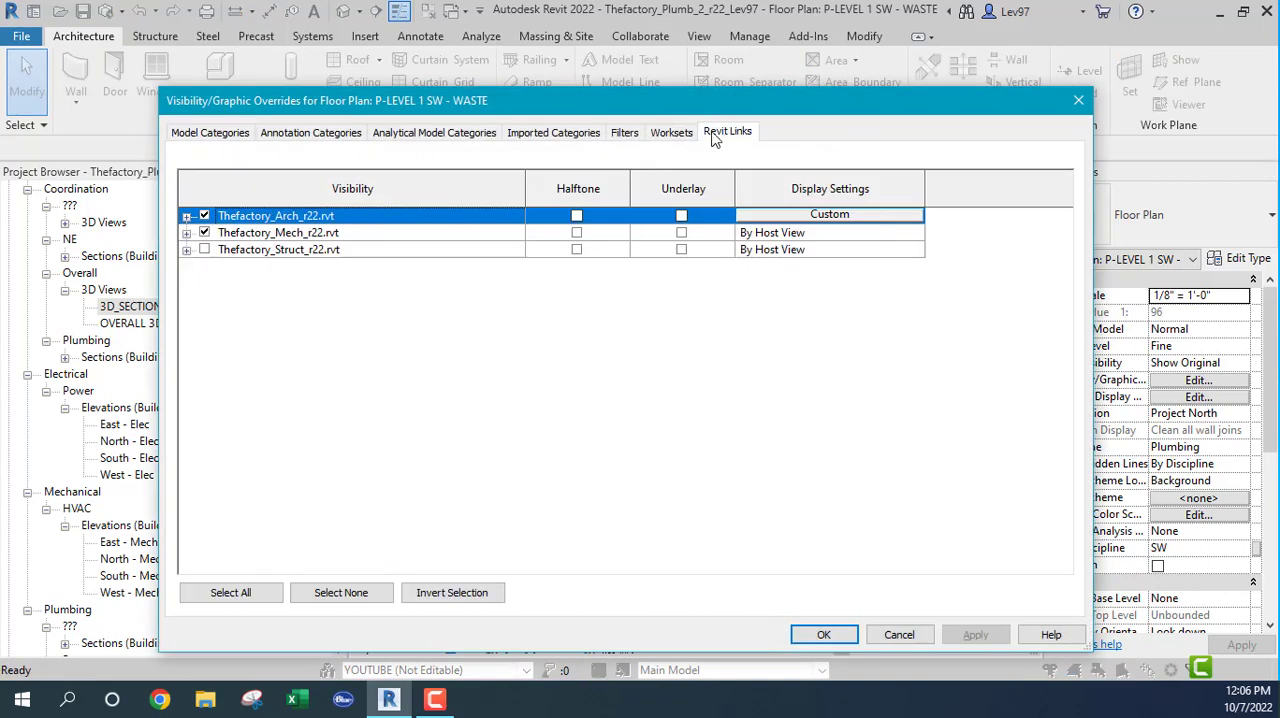
click(204, 232)
click(834, 637)
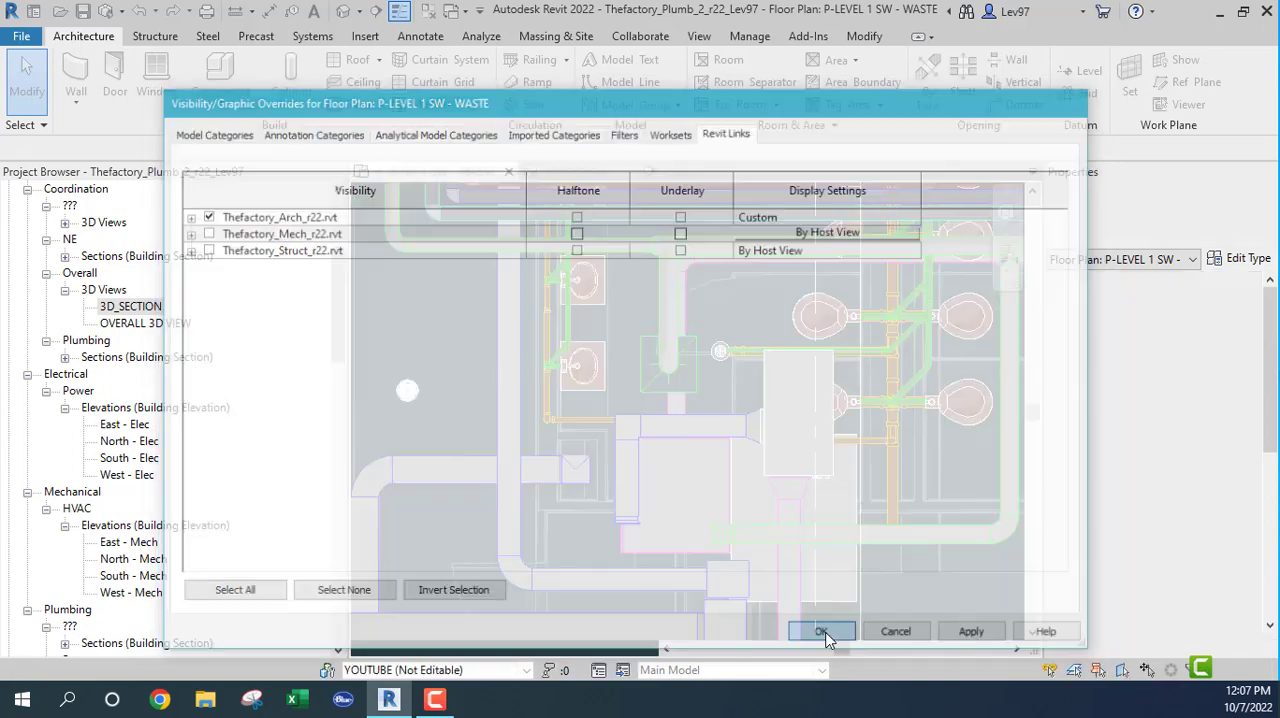
Step: Move the Section 2 line west beside the restroom lavatories and reduce its view depth to just behind the lavatory wall
middle_drag(487, 388, 520, 509)
scroll(492, 424, down, 2)
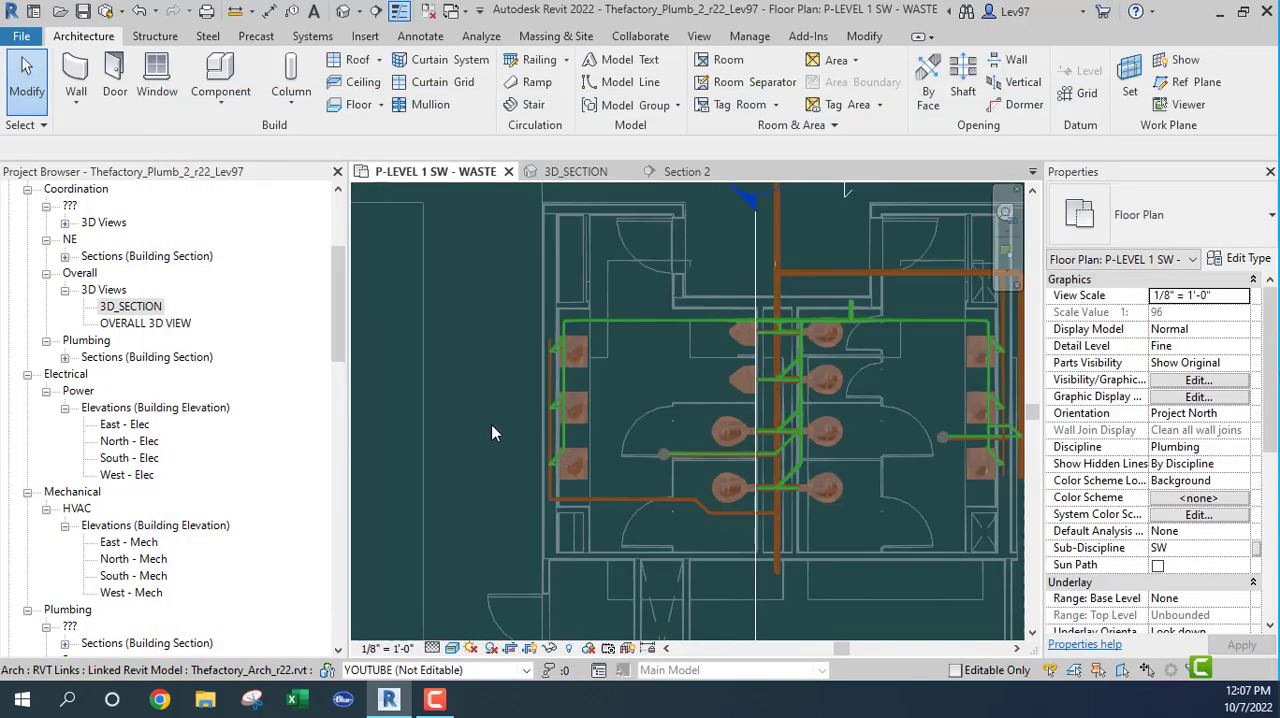
middle_drag(494, 427, 497, 331)
click(752, 510)
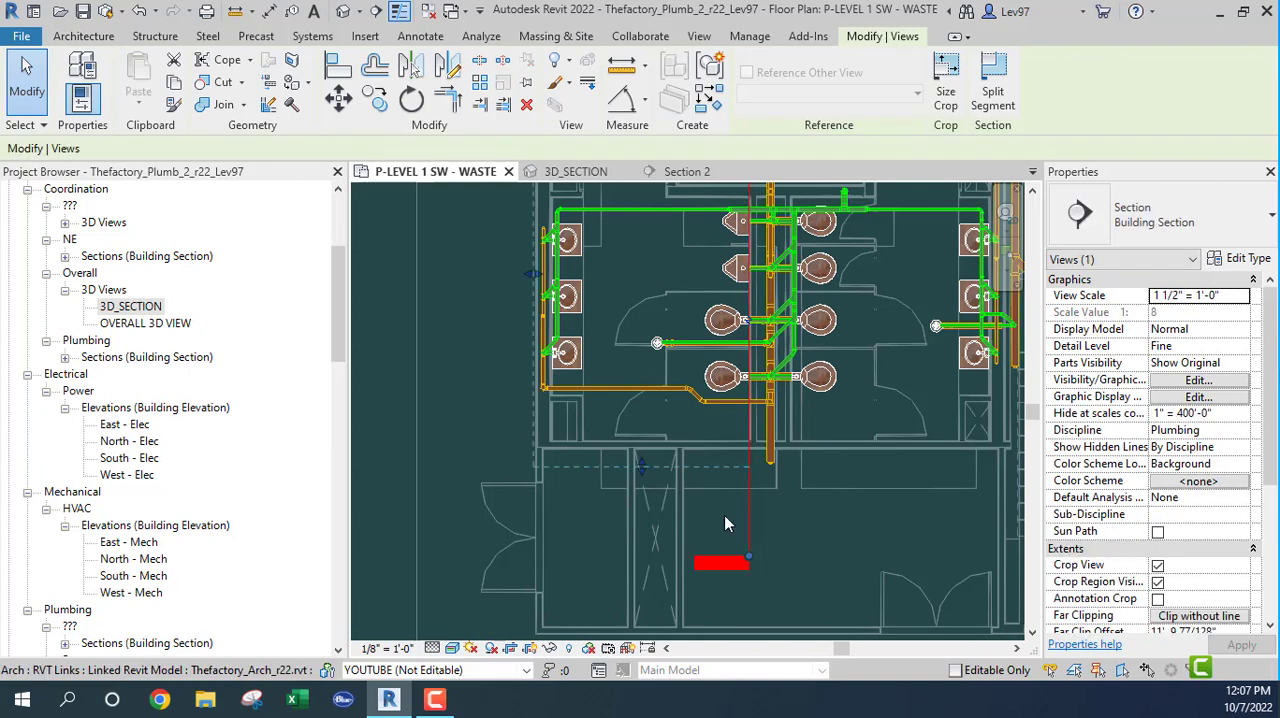
drag(748, 510, 603, 476)
middle_drag(410, 286, 471, 380)
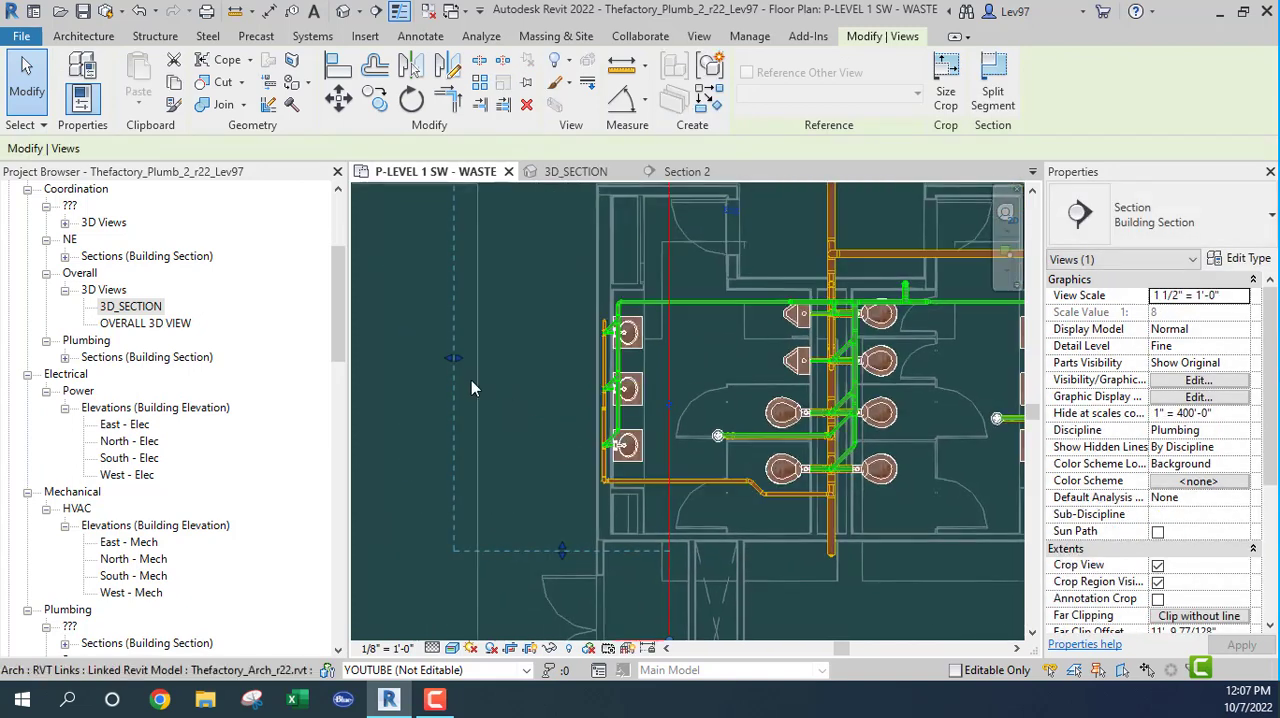
drag(511, 368, 592, 398)
Step: Shorten the Section 2 line at both ends, with its head inside the restroom entry and its tail just below the restroom's lower wall
middle_drag(557, 406, 555, 596)
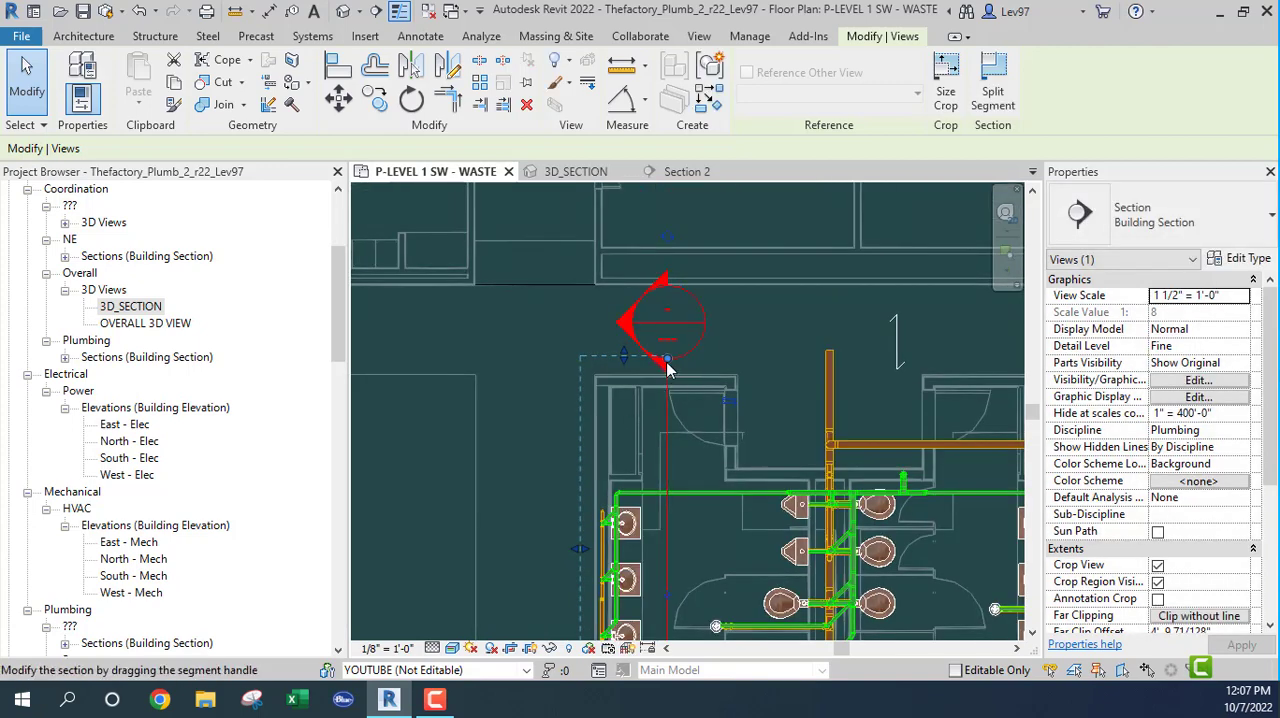
drag(668, 360, 678, 452)
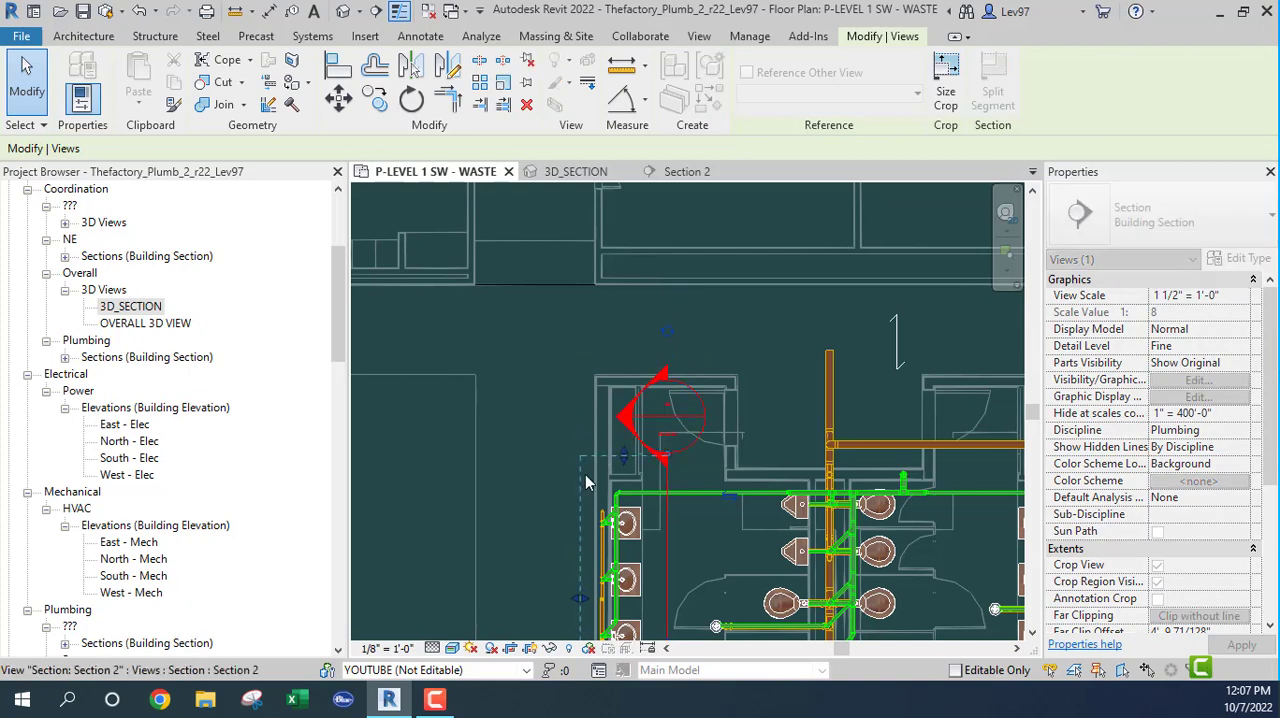
middle_drag(544, 517, 515, 399)
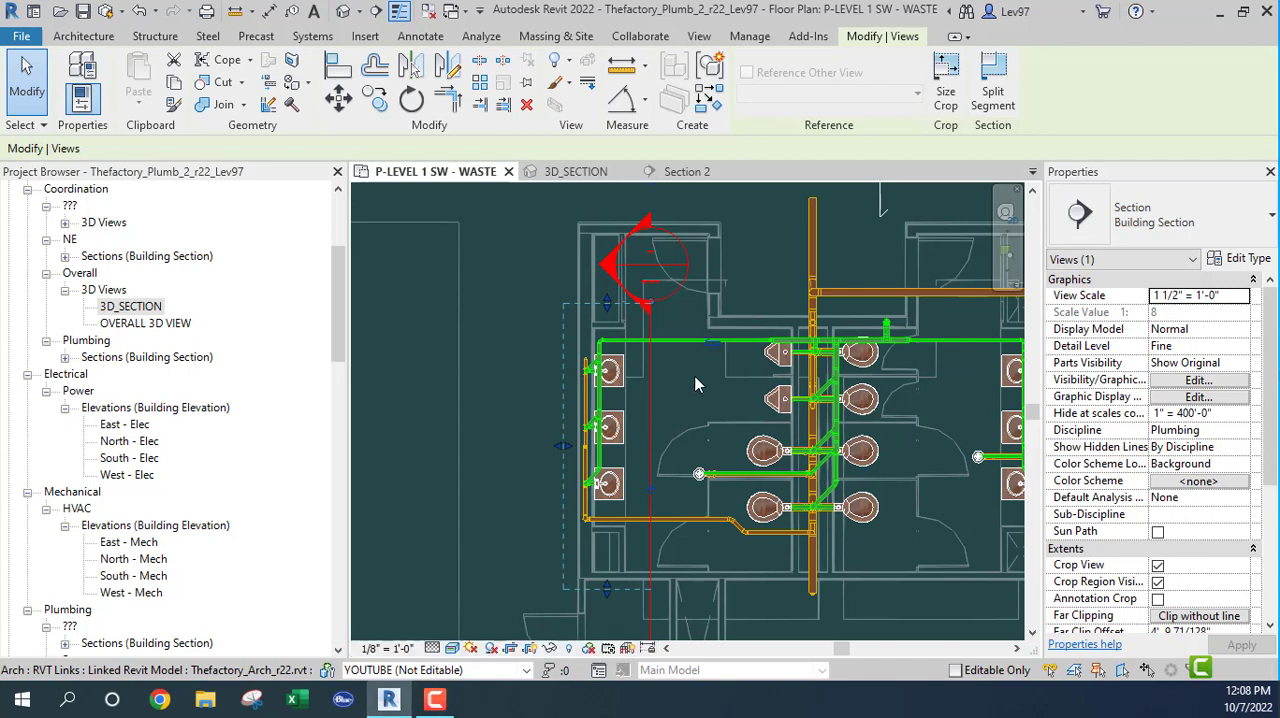
scroll(696, 386, down, 2)
middle_drag(698, 405, 734, 278)
scroll(687, 458, up, 3)
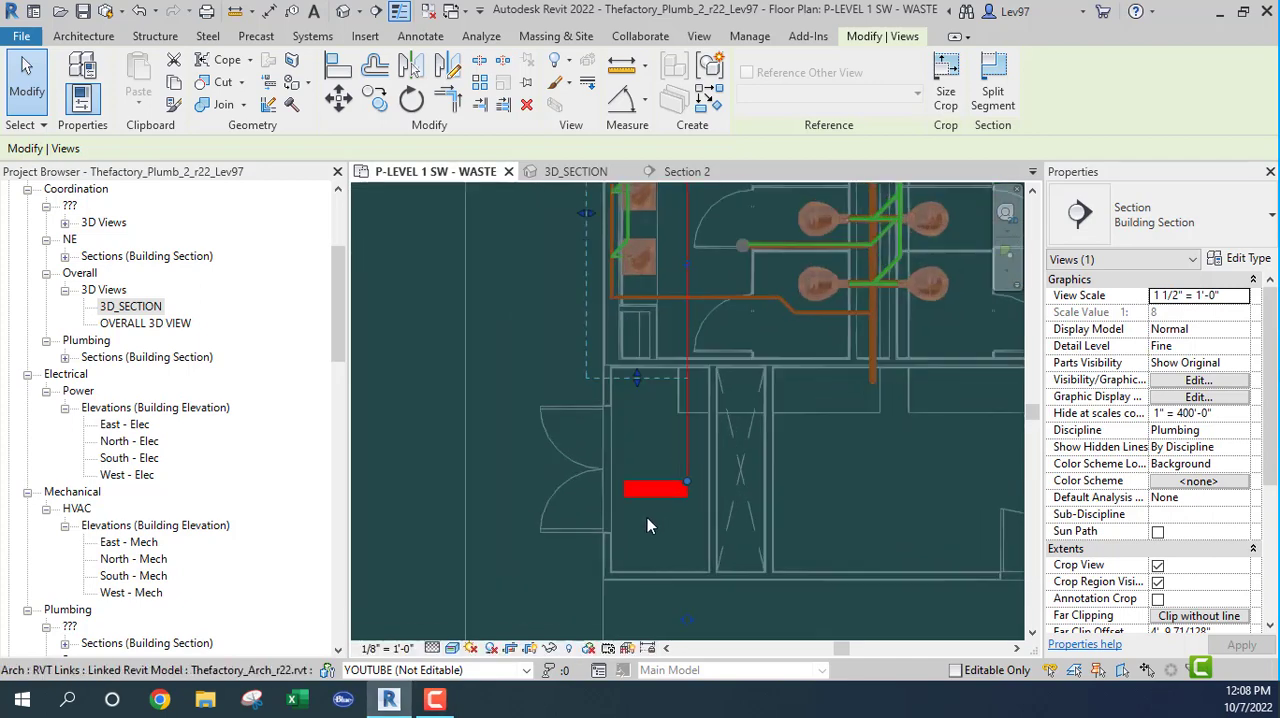
click(688, 482)
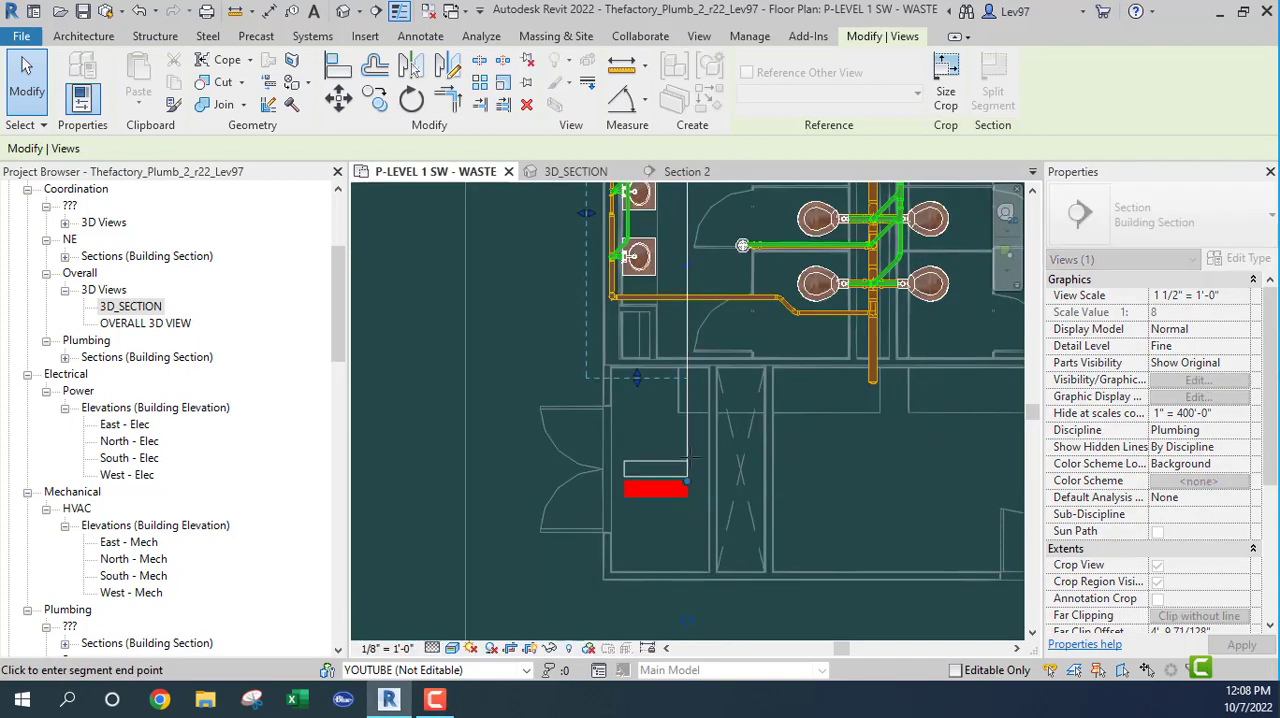
click(688, 397)
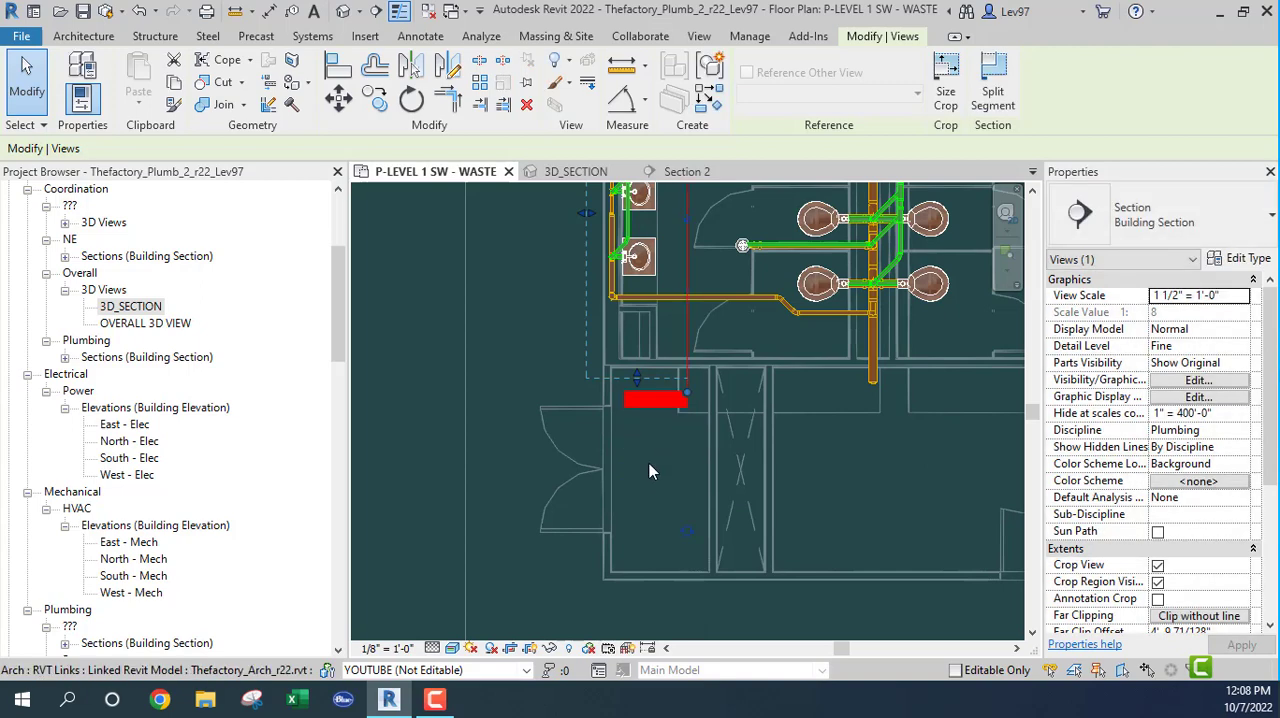
middle_drag(663, 480, 698, 562)
click(526, 367)
middle_drag(580, 413, 523, 591)
middle_drag(505, 511, 507, 490)
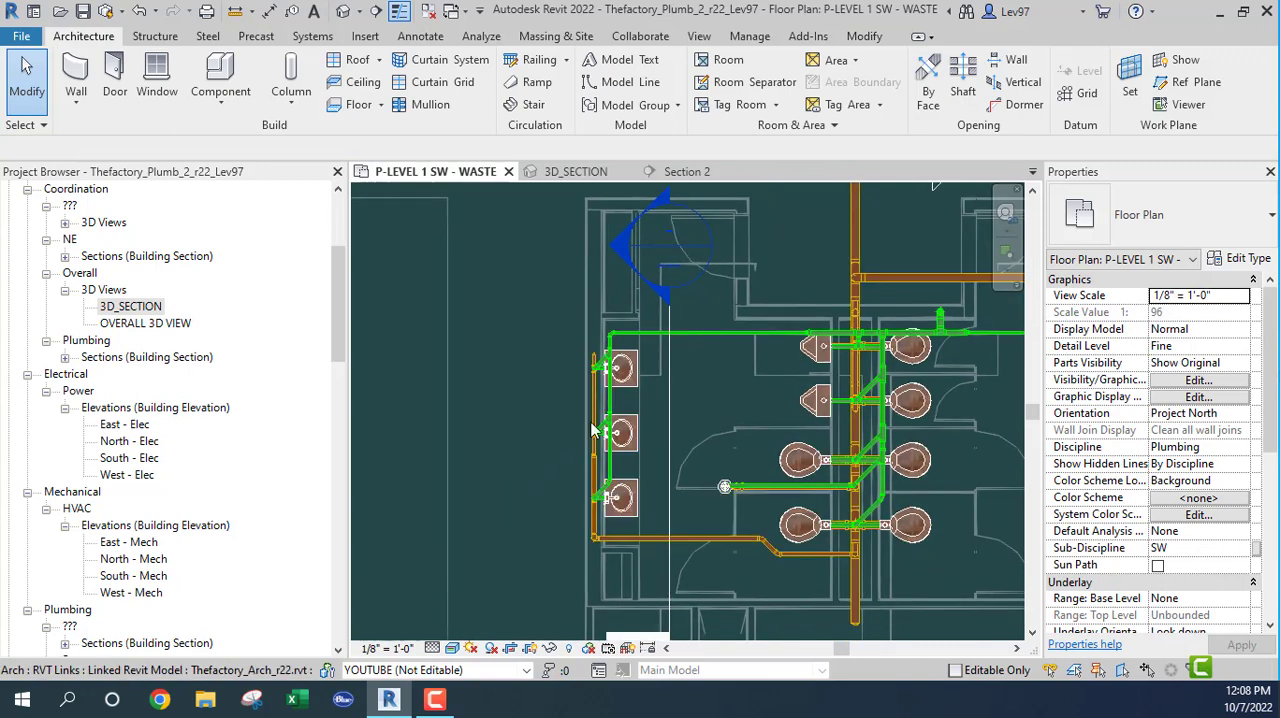
middle_drag(680, 421, 726, 383)
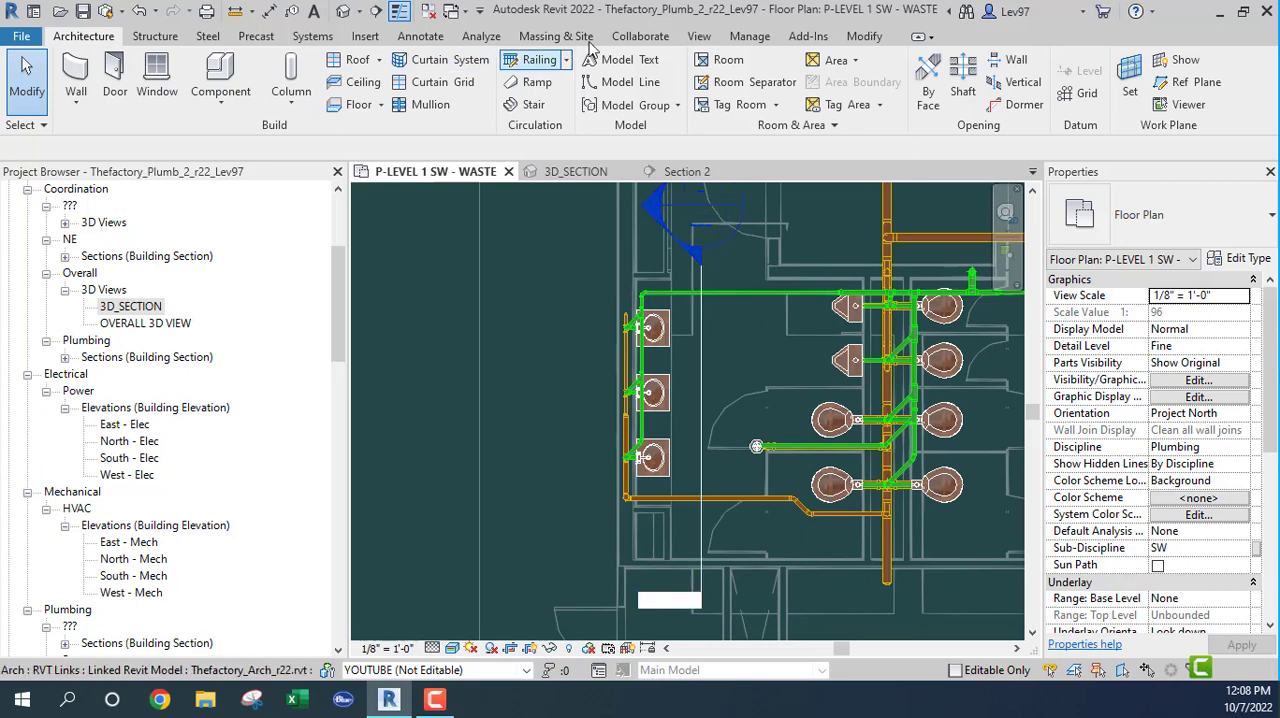
Step: View the Interference Check category lists for the current project and close the dialog without running a check
click(634, 38)
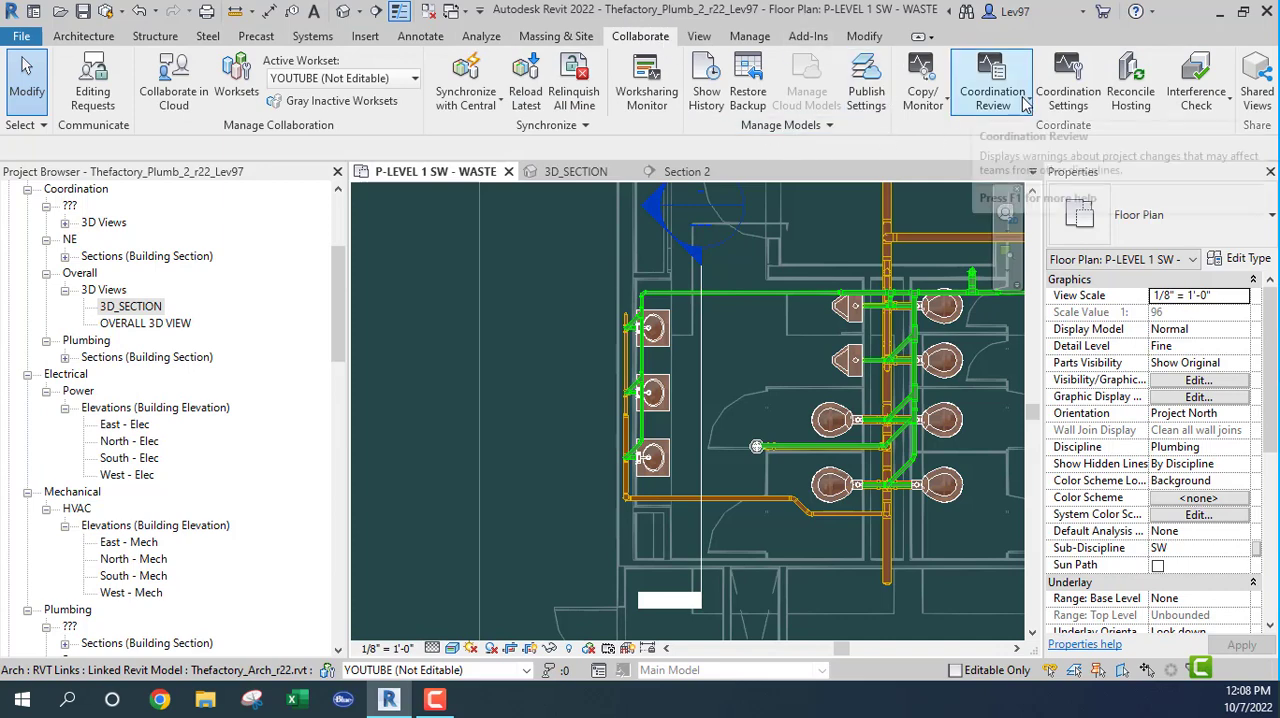
click(1200, 100)
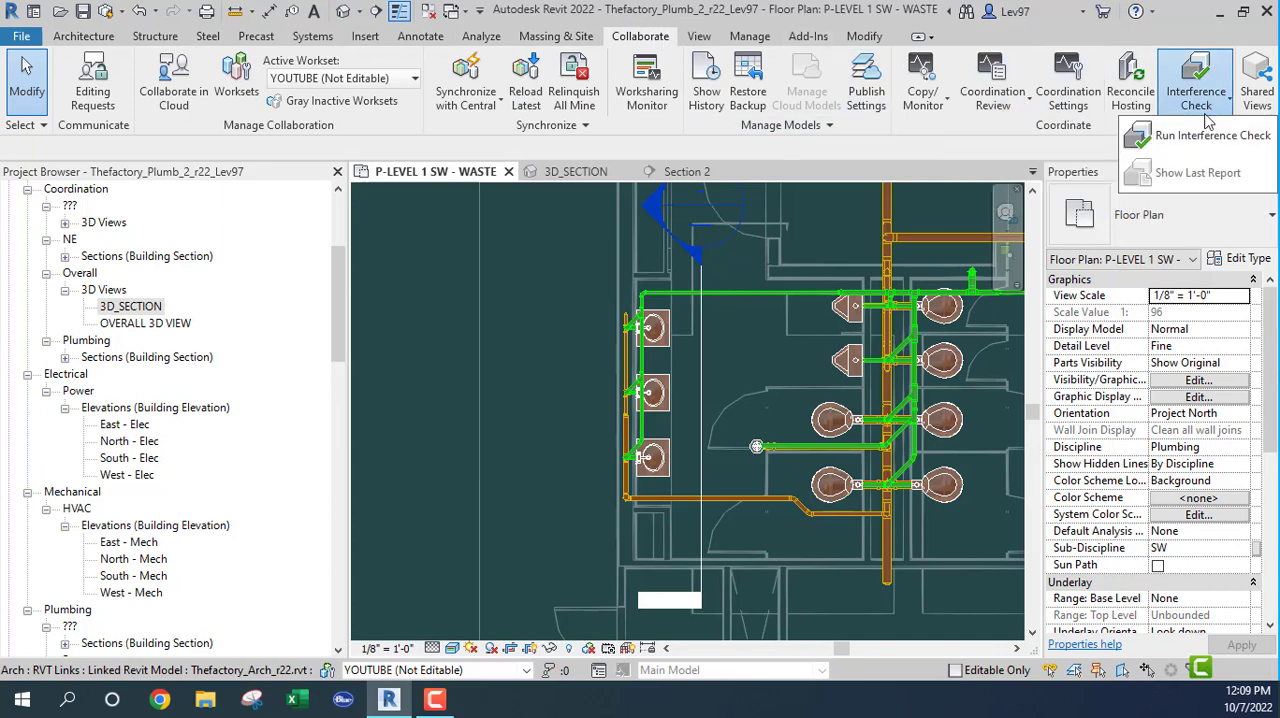
click(1193, 145)
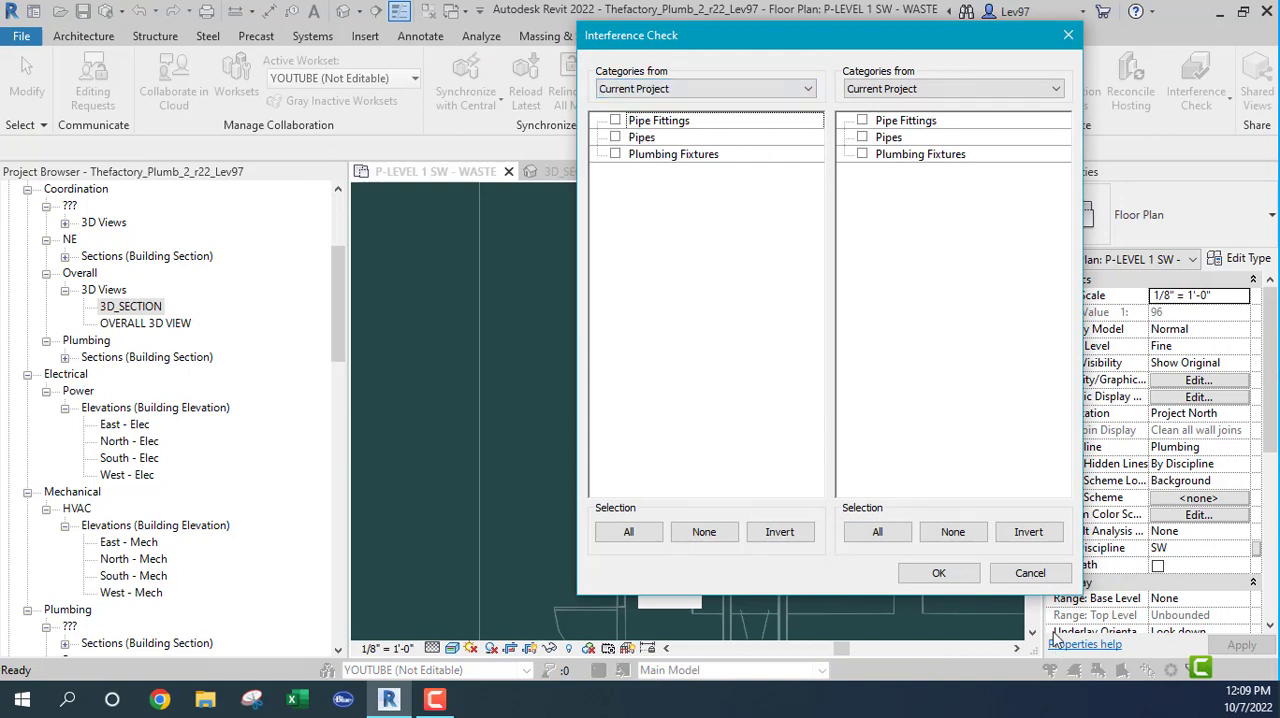
click(1040, 577)
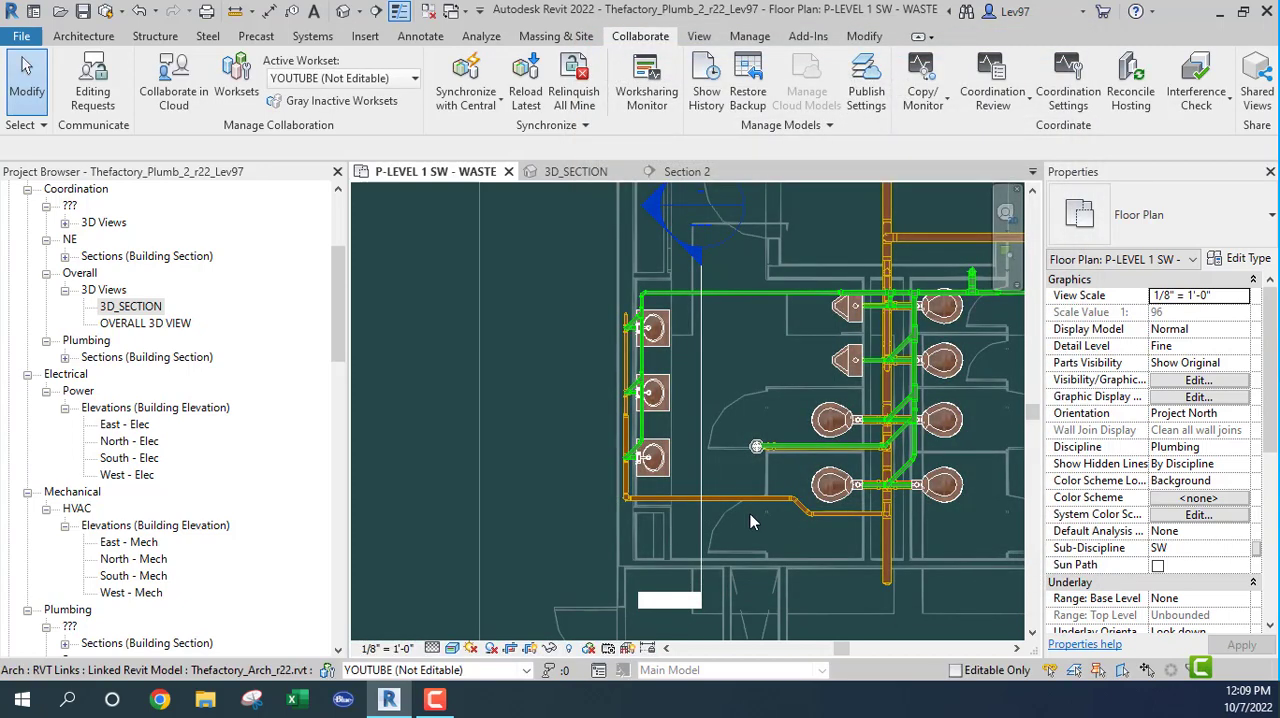
Step: Select Section 2 in the waste plan and orient the 3D_SECTION view to Section: Section 2
click(758, 499)
middle_drag(553, 391, 519, 425)
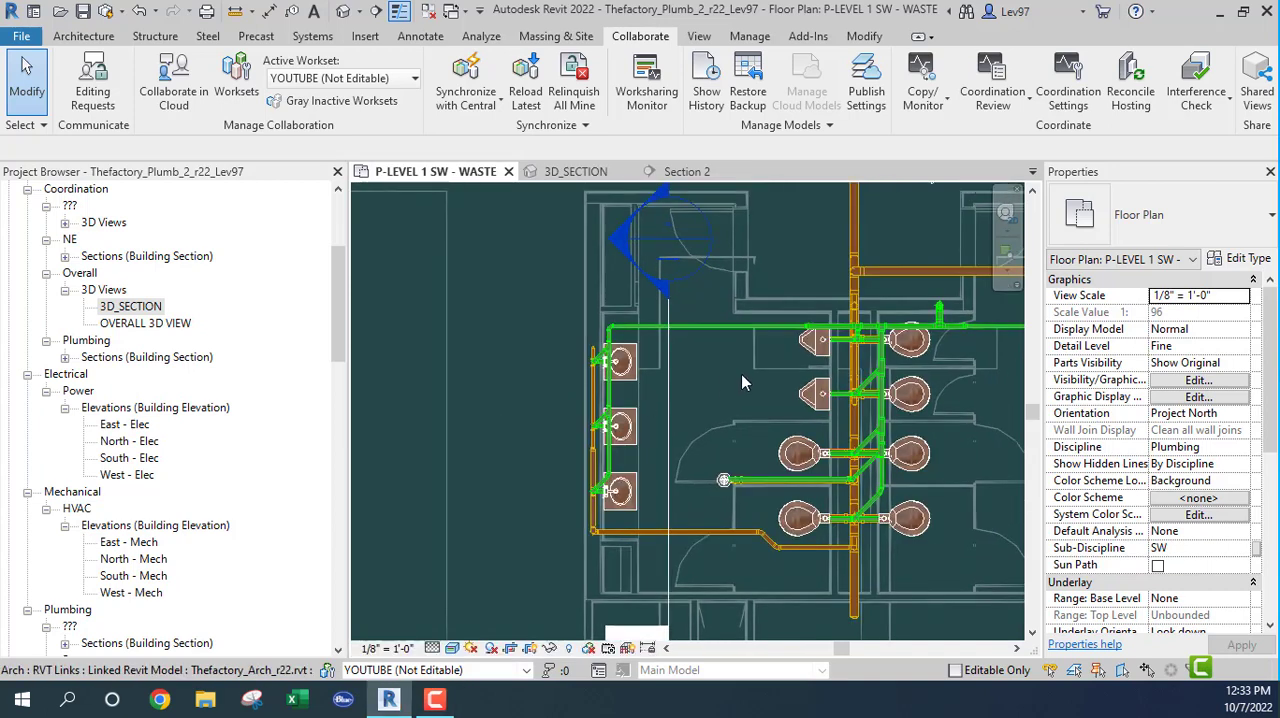
click(668, 418)
middle_drag(529, 403, 545, 407)
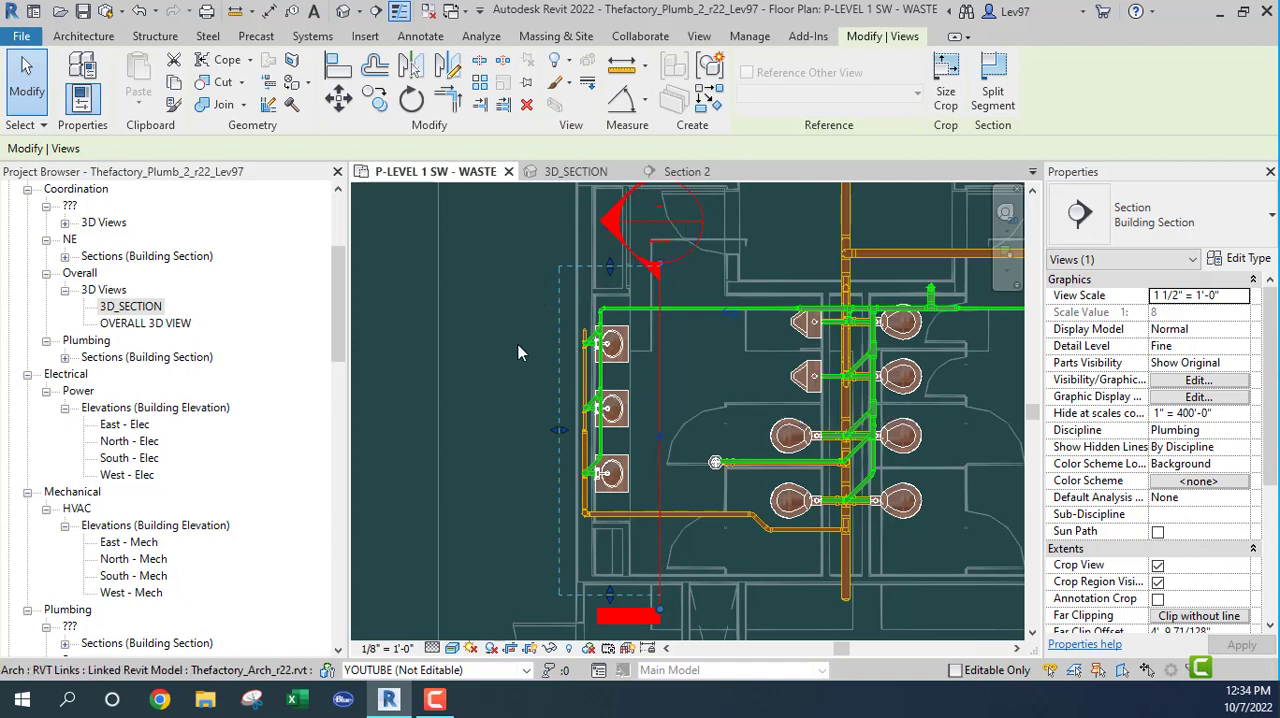
click(575, 172)
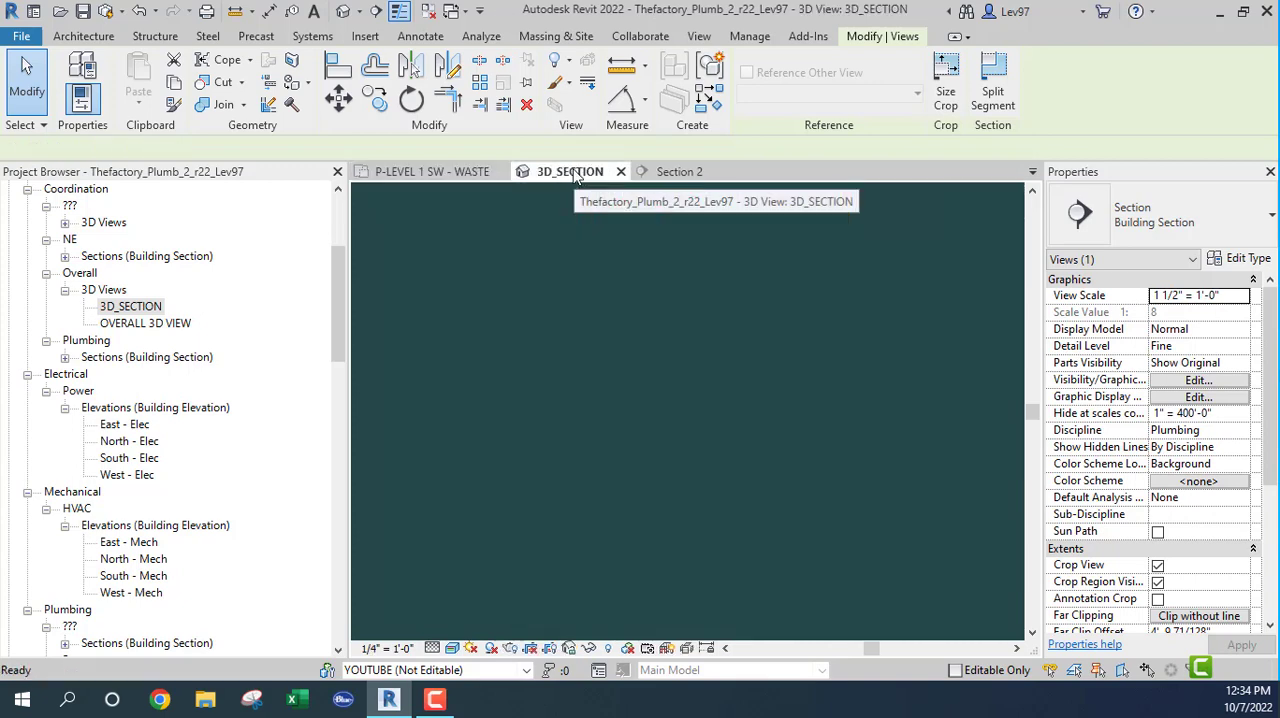
scroll(810, 330, down, 3)
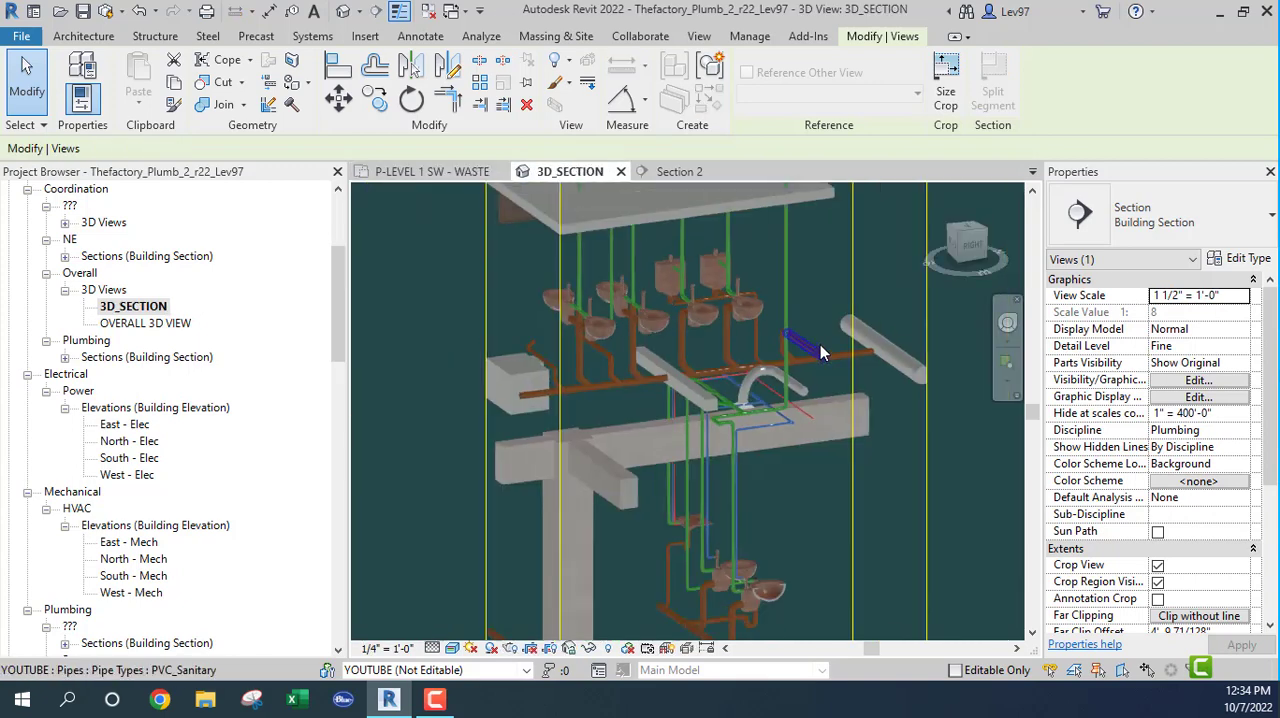
right_click(965, 255)
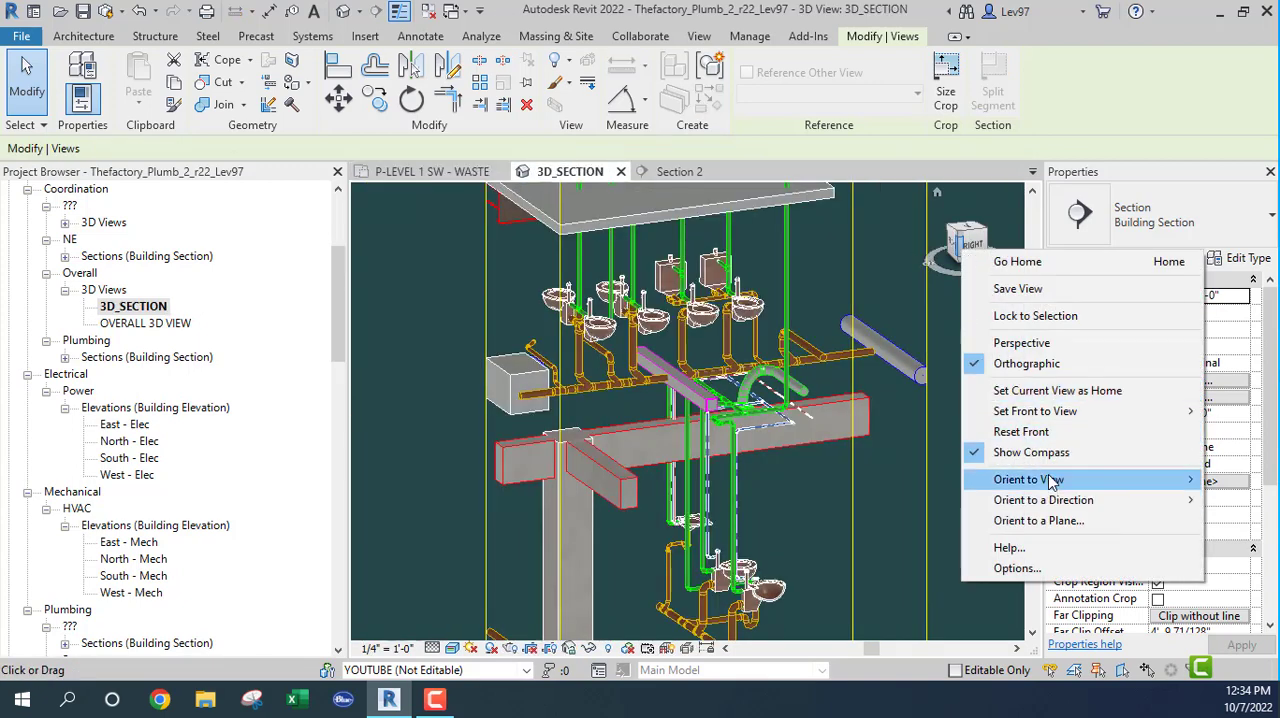
mouse_move(1055, 480)
mouse_move(955, 514)
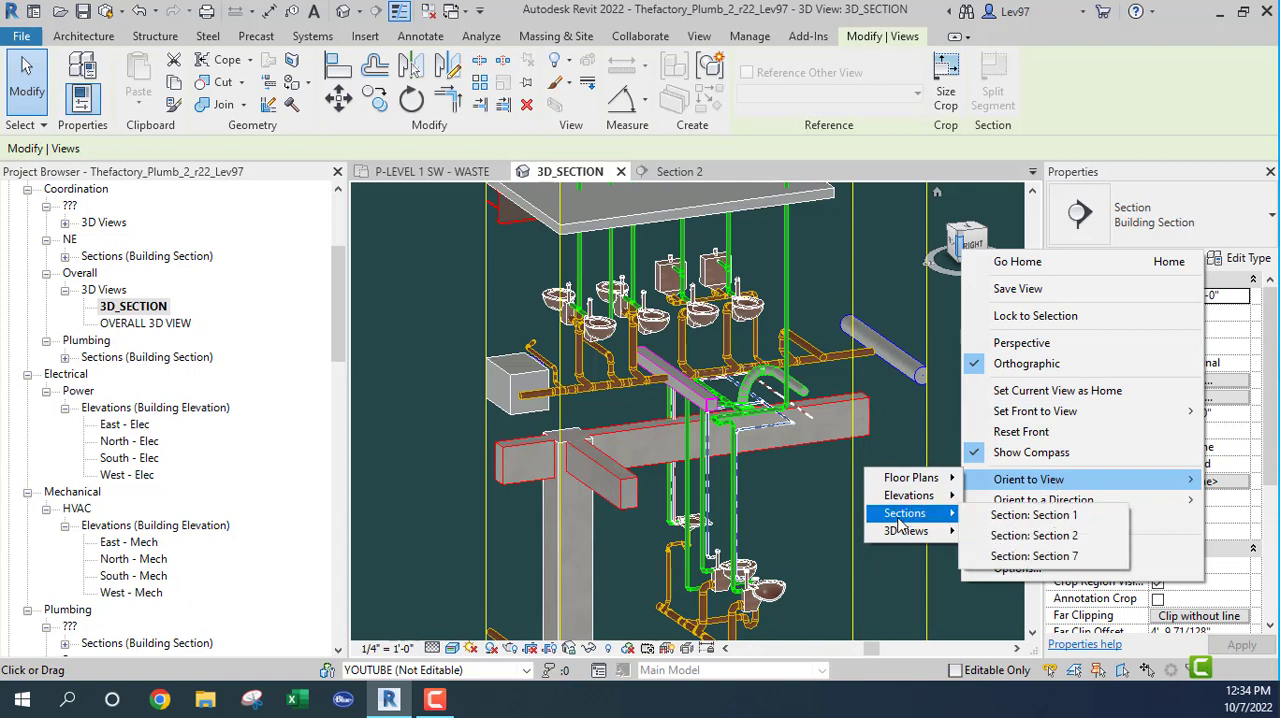
click(1060, 536)
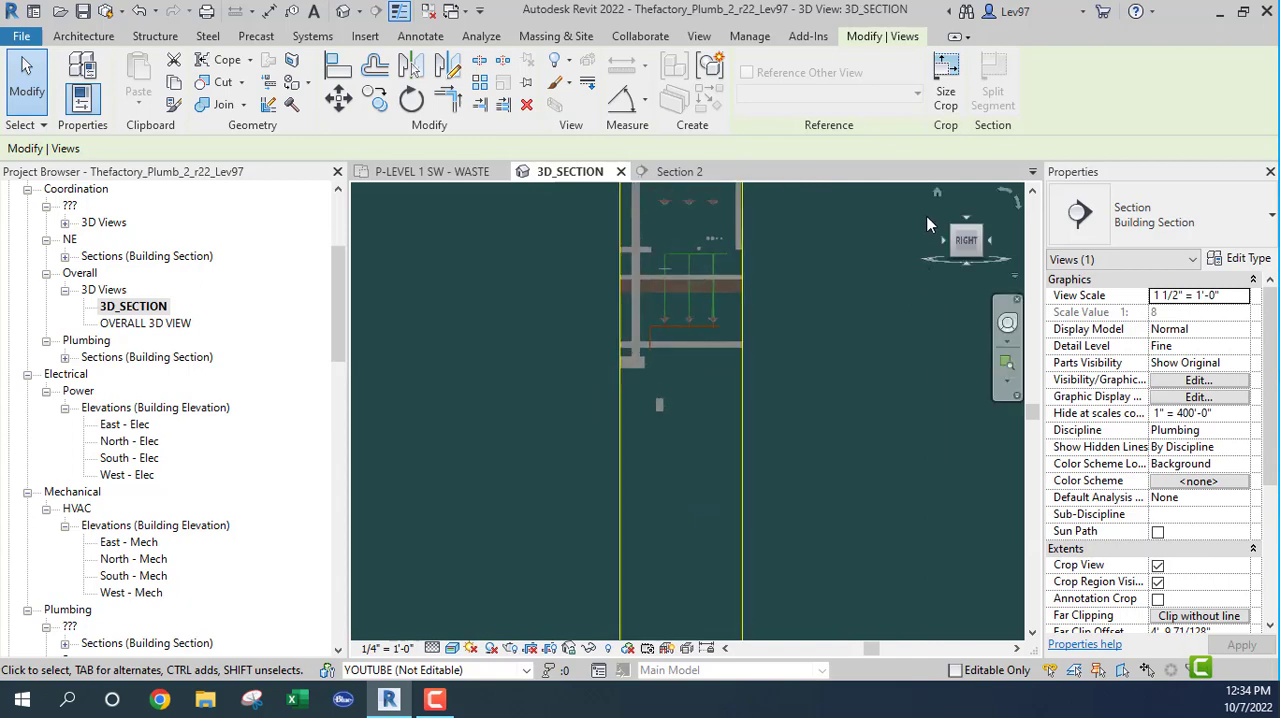
Step: Return 3D_SECTION to its home orientation and examine the lavatory waste and vent piping against the linked ductwork, slab and beams
click(938, 195)
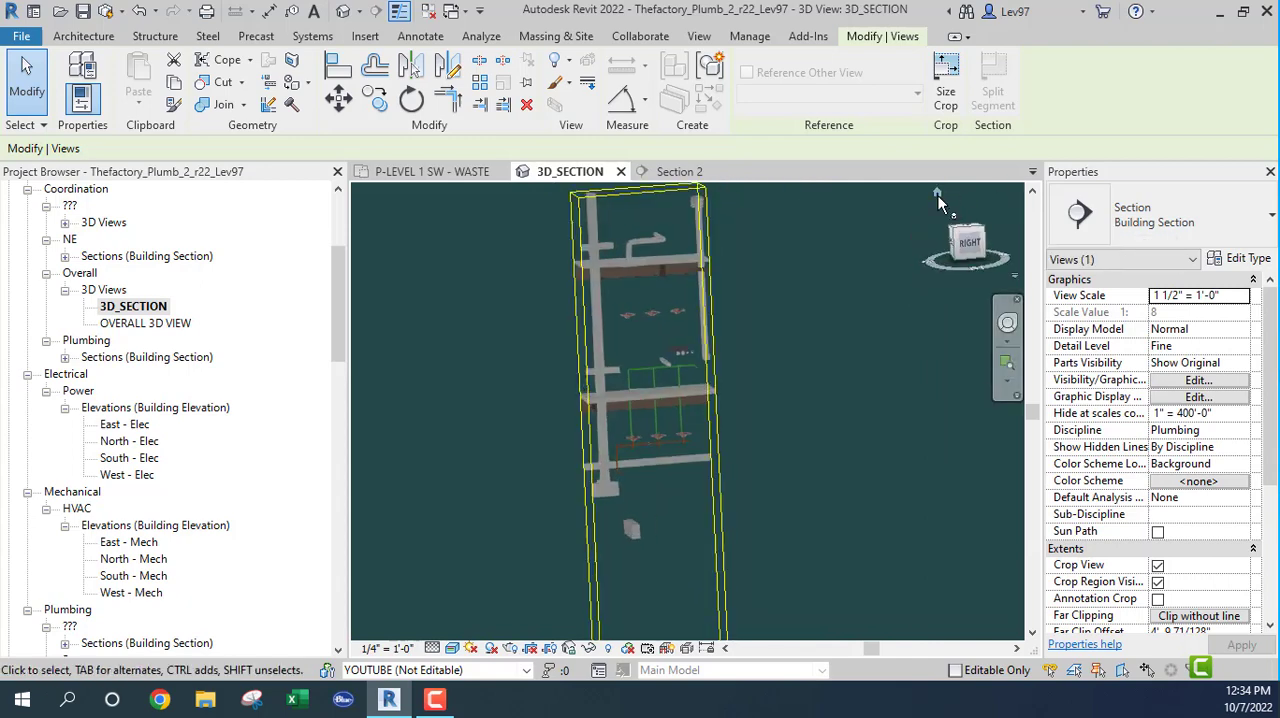
scroll(689, 460, up, 6)
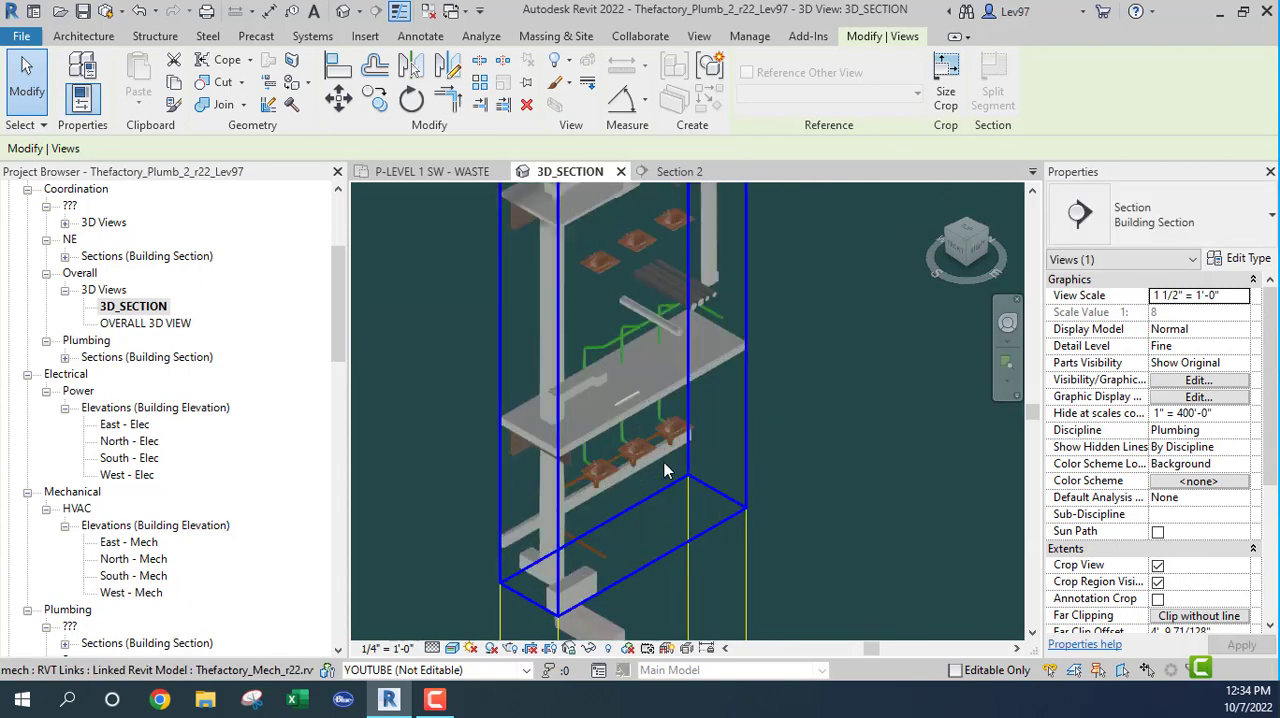
shift+middle_drag(652, 479, 586, 484)
scroll(561, 487, down, 2)
scroll(582, 484, up, 3)
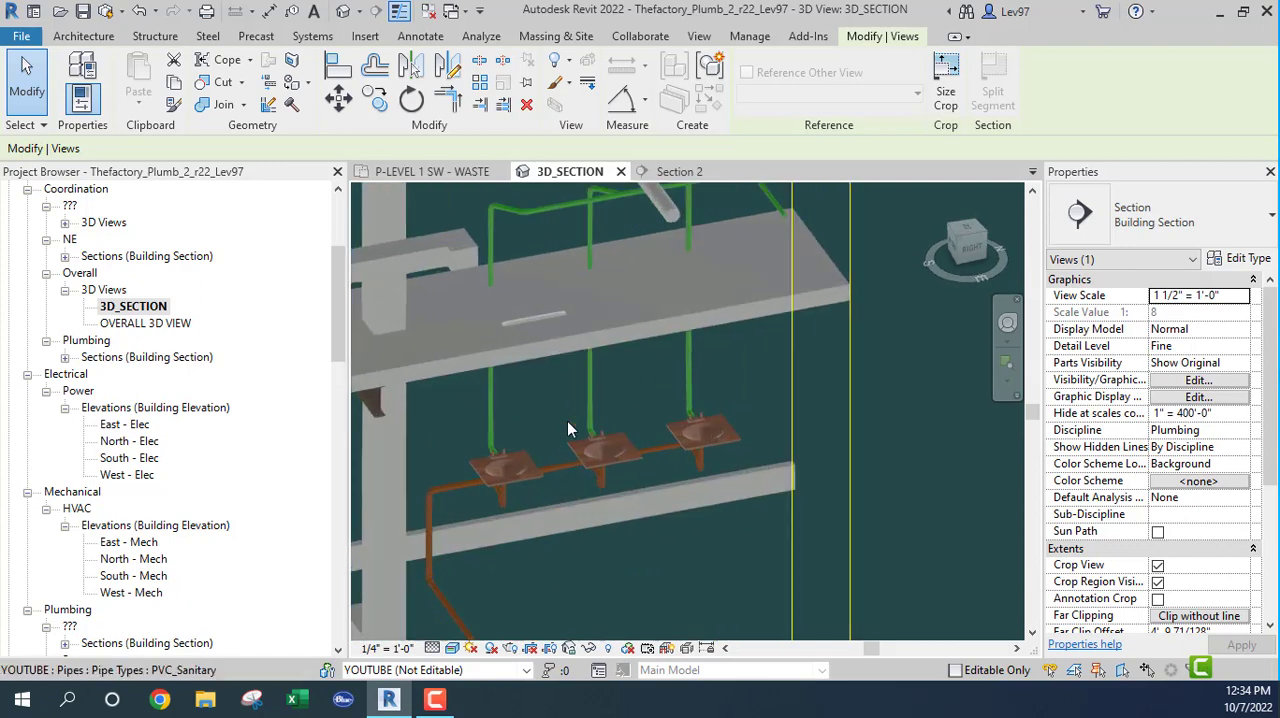
middle_drag(589, 412, 619, 573)
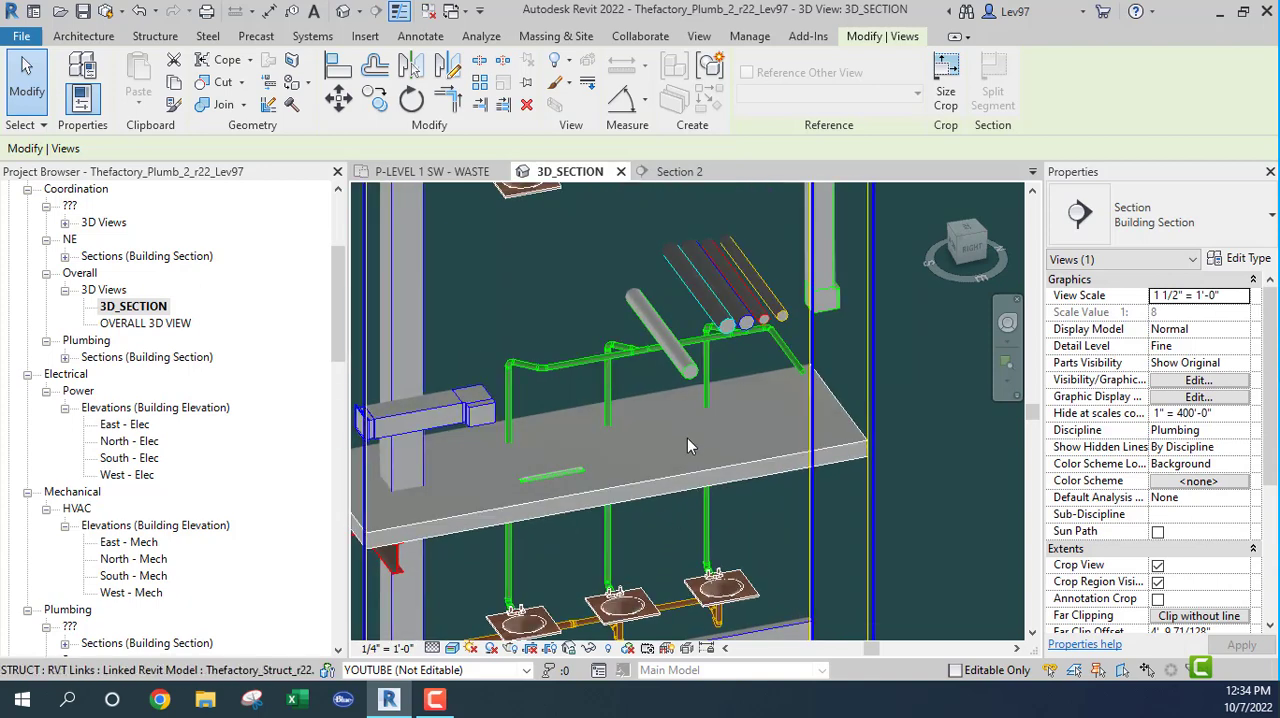
middle_drag(690, 485, 697, 335)
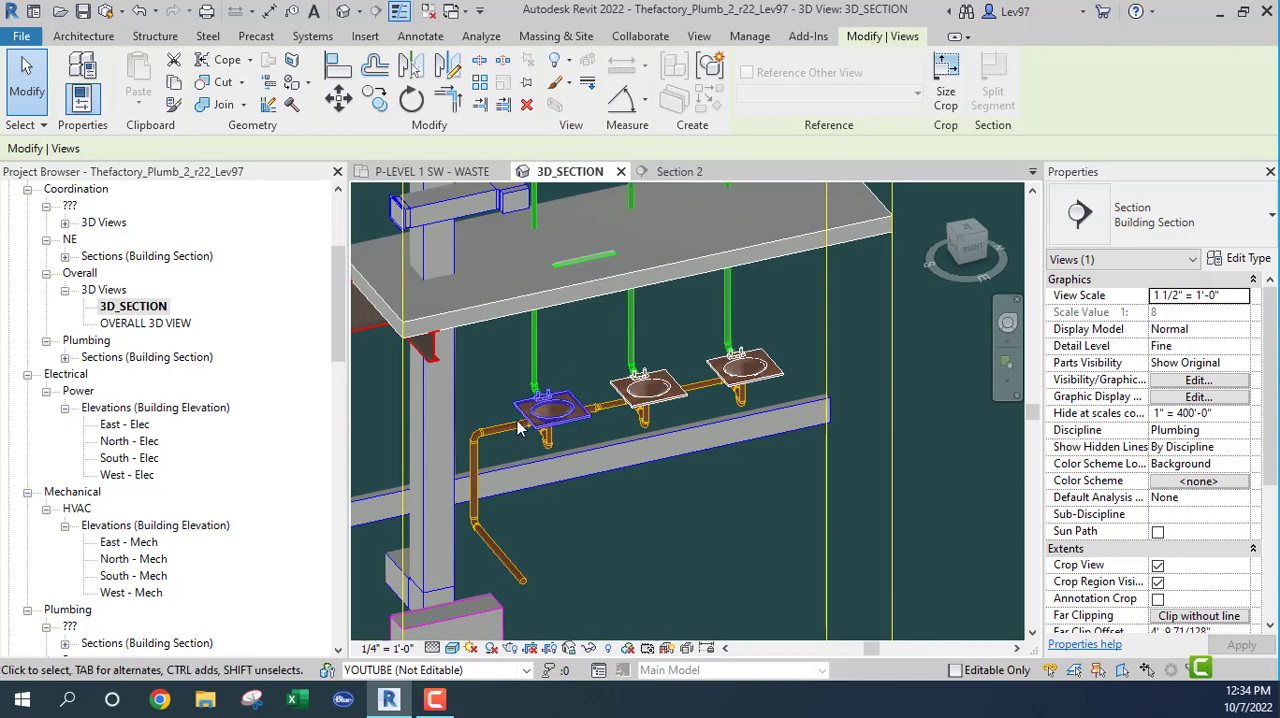
middle_drag(645, 348, 687, 440)
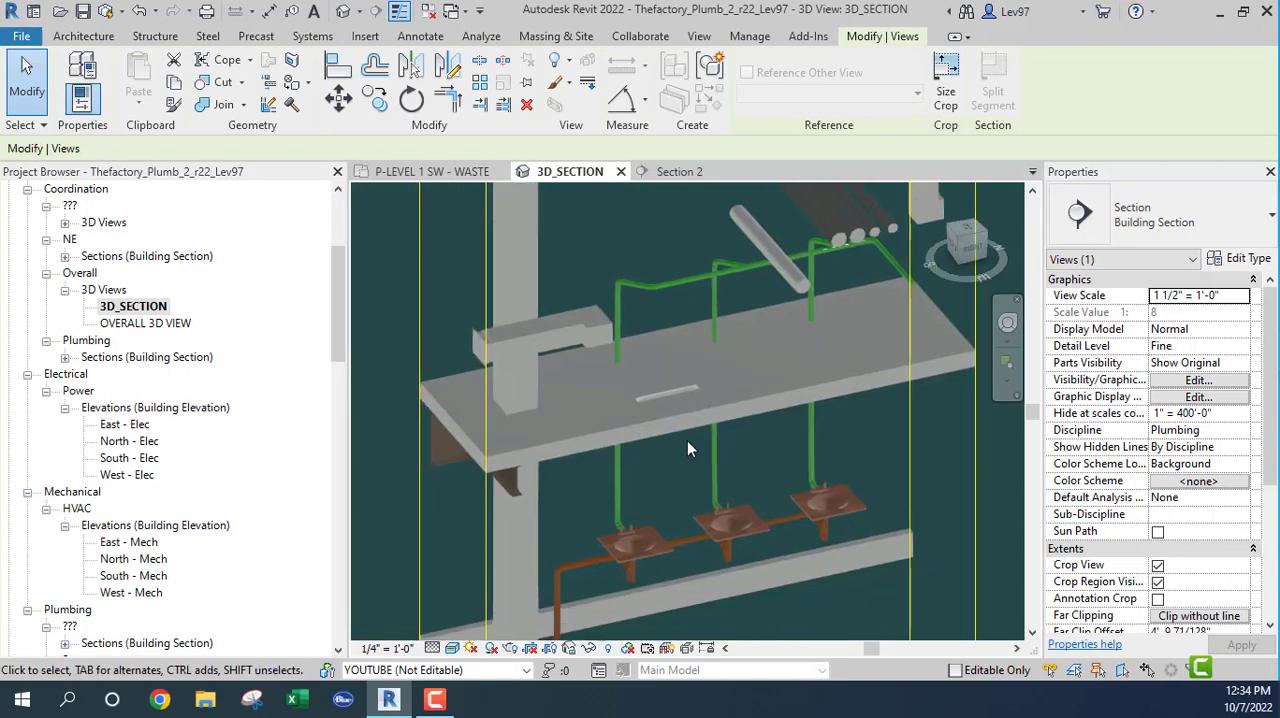
Step: Return to the waste plan and open the P-LEVEL 1 SW - WATER floor plan at the restroom's water mains
click(432, 174)
scroll(526, 348, down, 2)
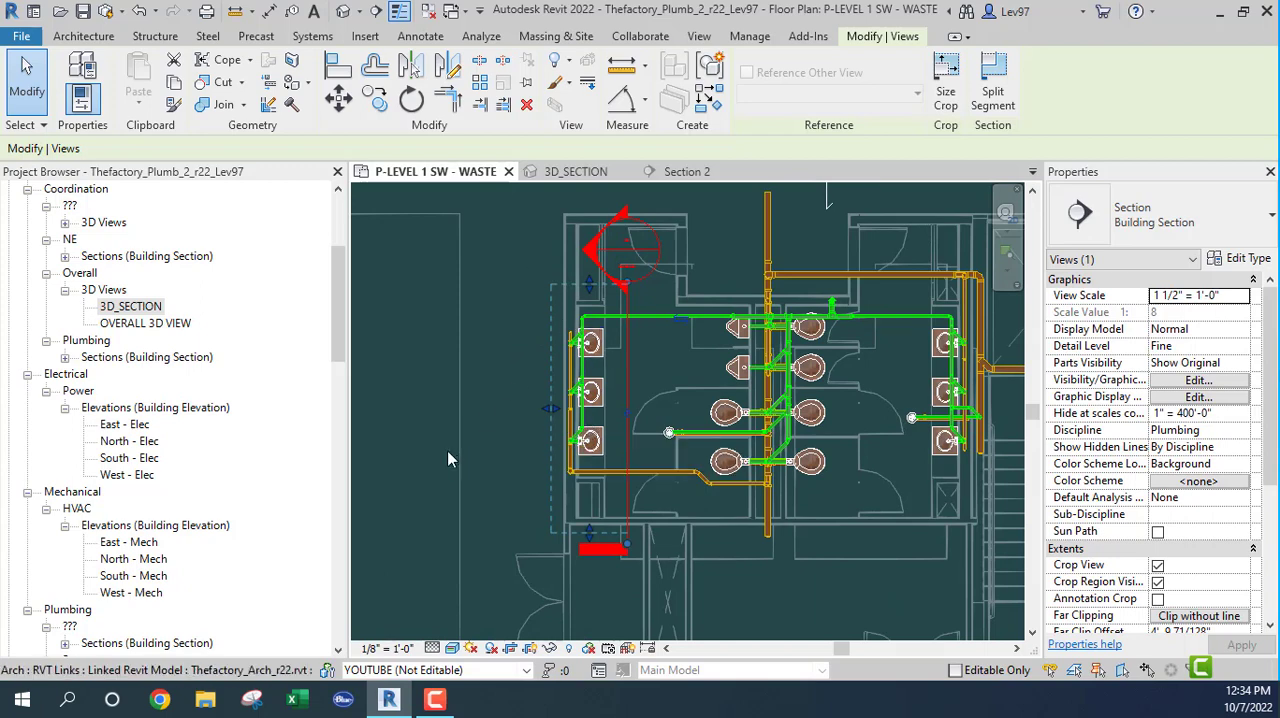
drag(338, 333, 329, 438)
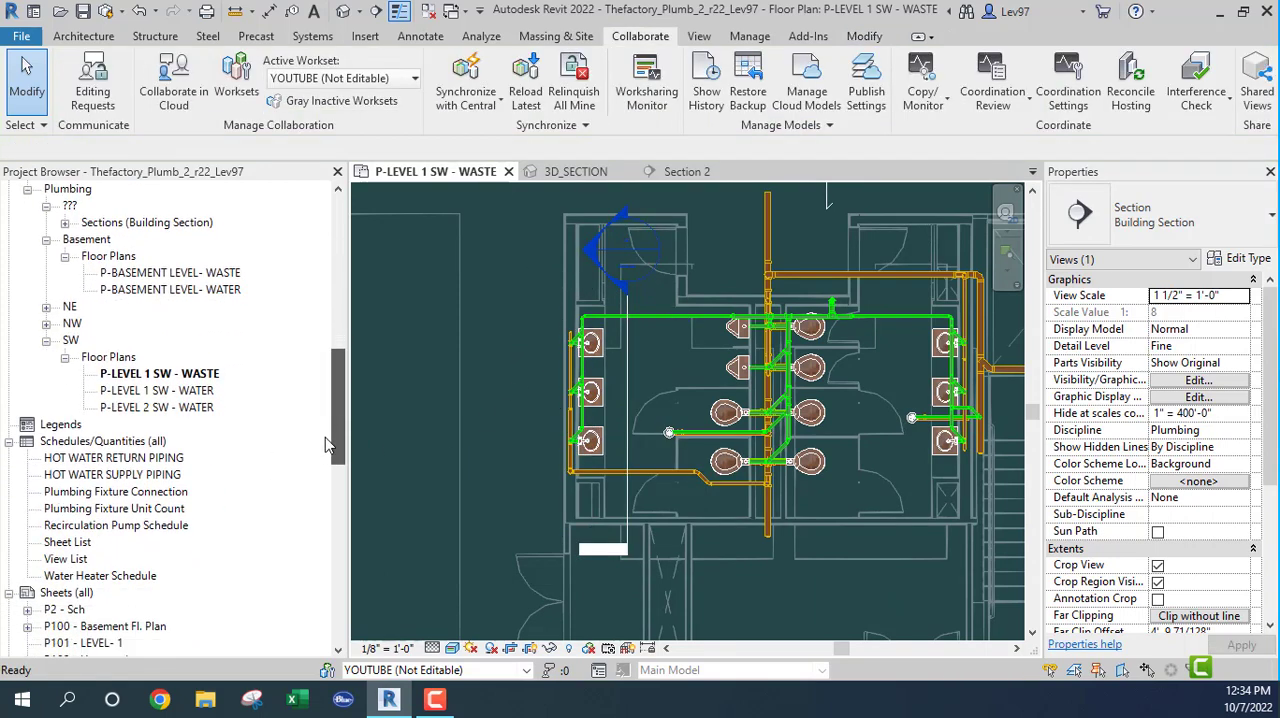
double_click(145, 394)
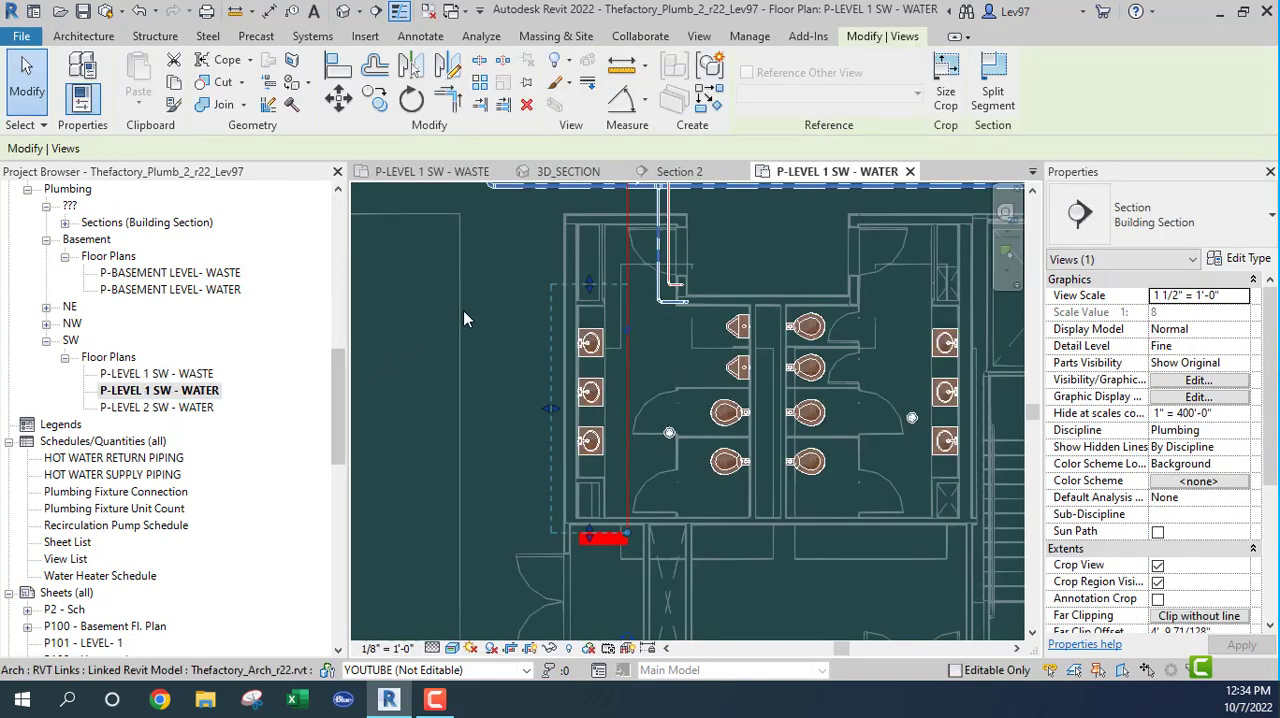
middle_drag(502, 308, 472, 418)
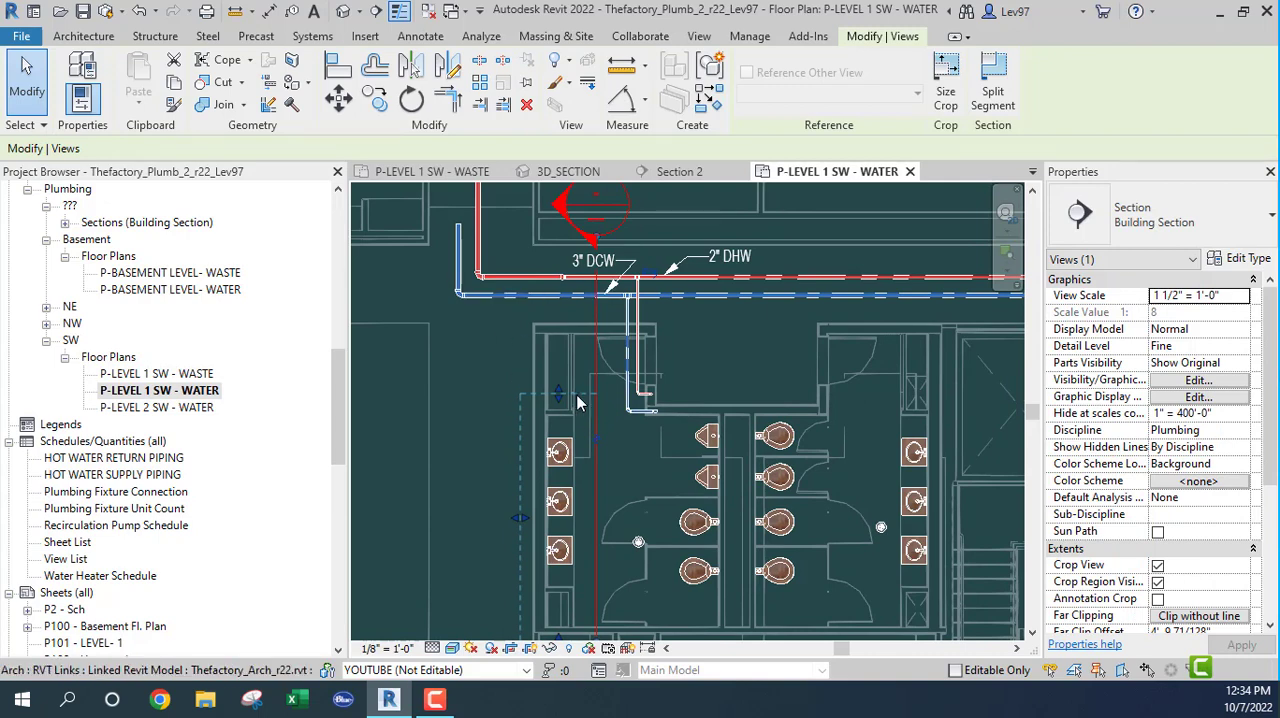
Step: Move Section 2 north-east across the 3" DCW and 2" DHW mains and compare its position with the 3D_SECTION view
drag(558, 394, 558, 350)
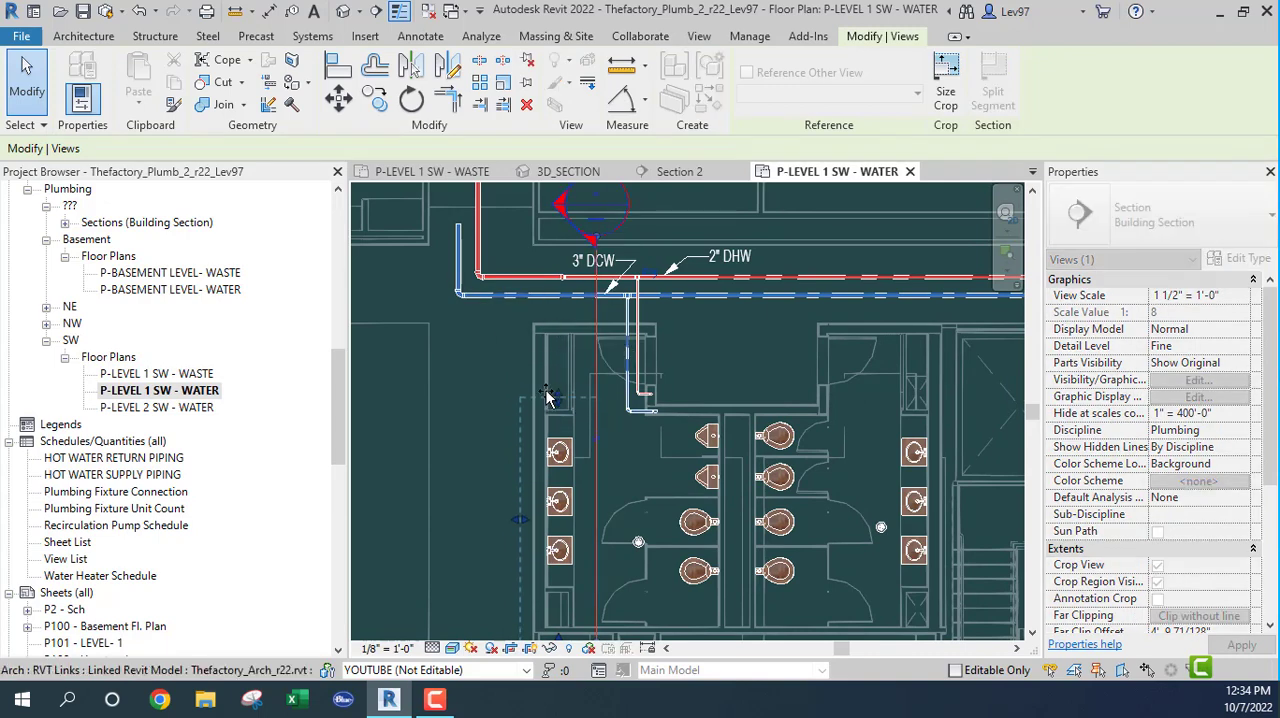
drag(548, 396, 550, 396)
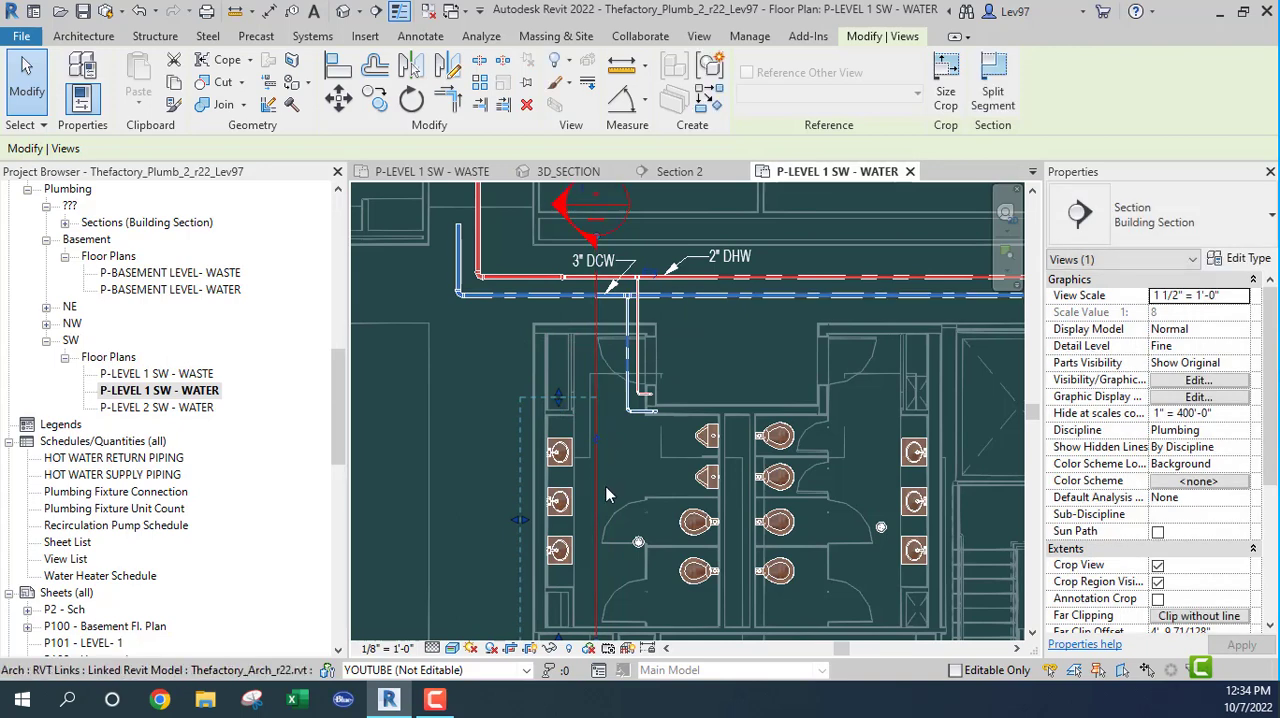
drag(597, 476, 674, 332)
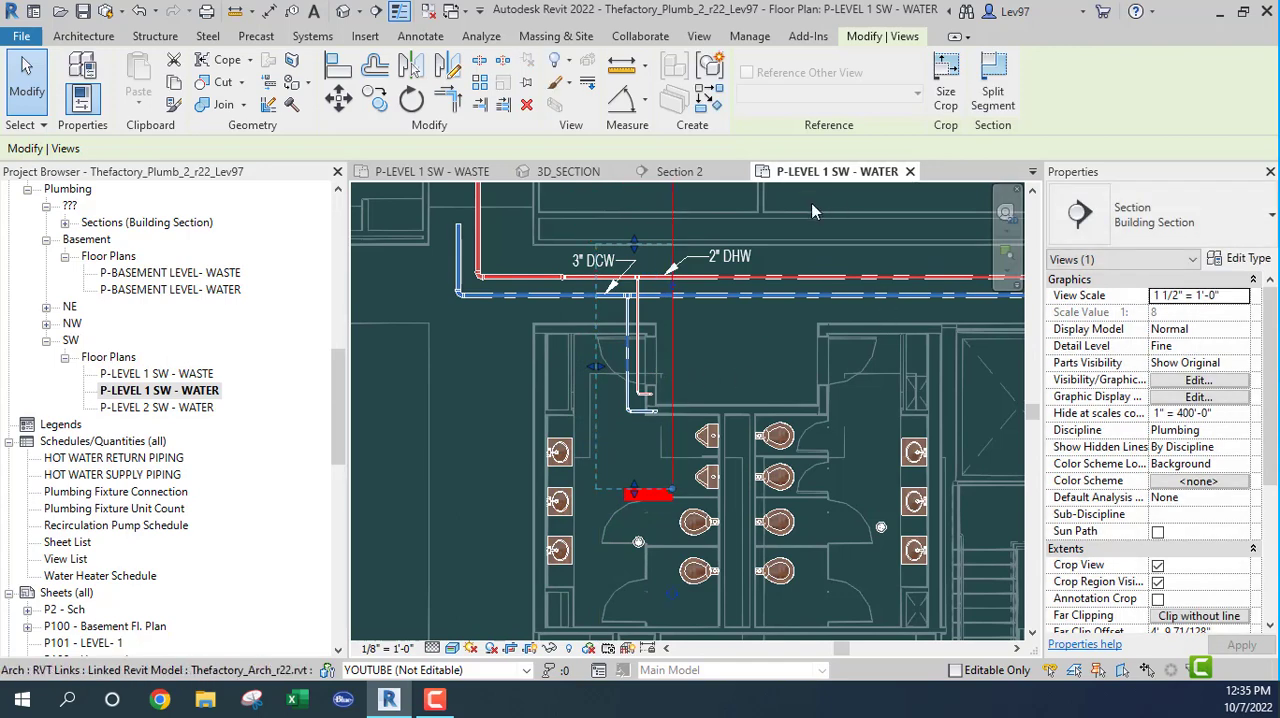
click(565, 172)
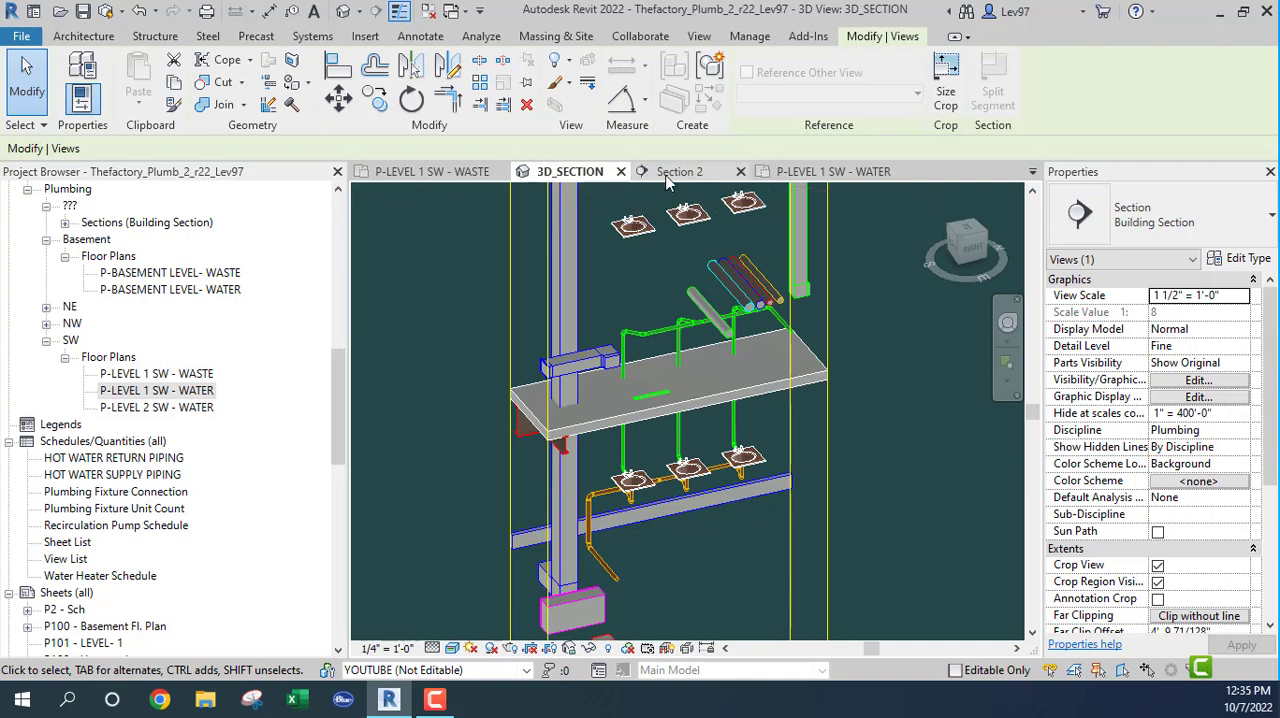
click(847, 175)
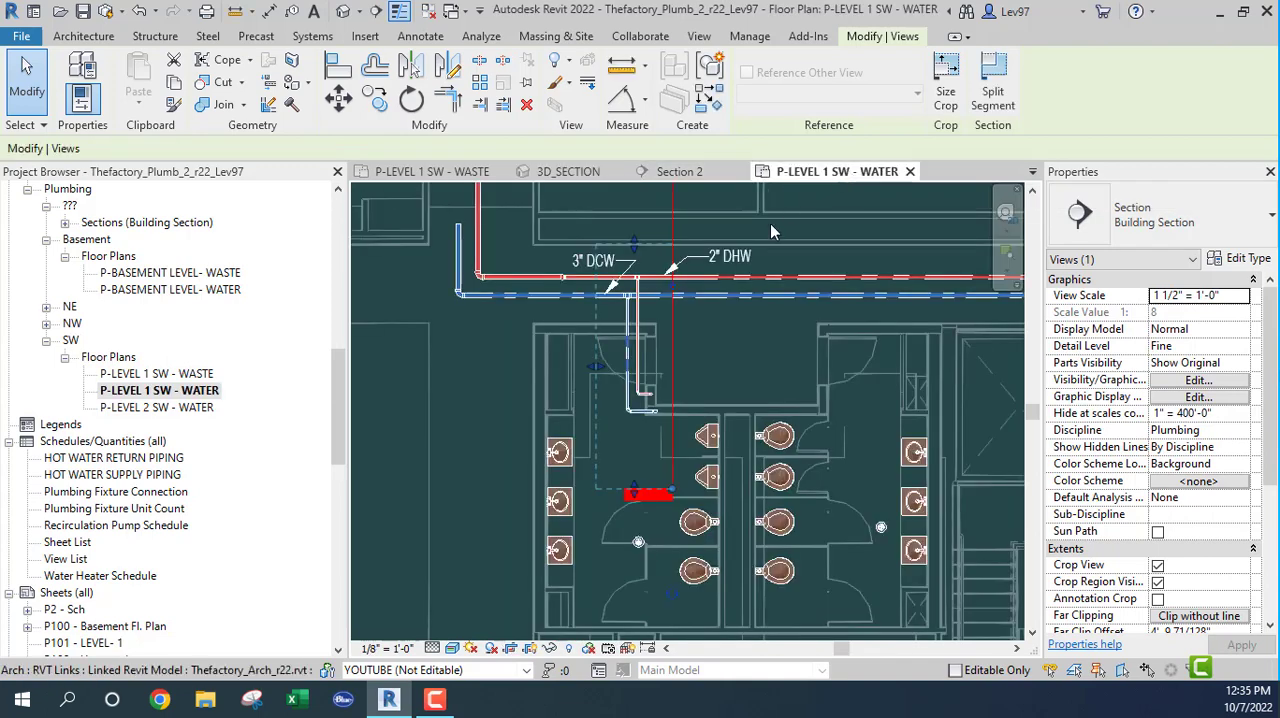
Step: Move Section 2 beside the toilets east of the central chase, pull its head down to the restroom entry, and check the 3D_SECTION view
drag(715, 360, 816, 490)
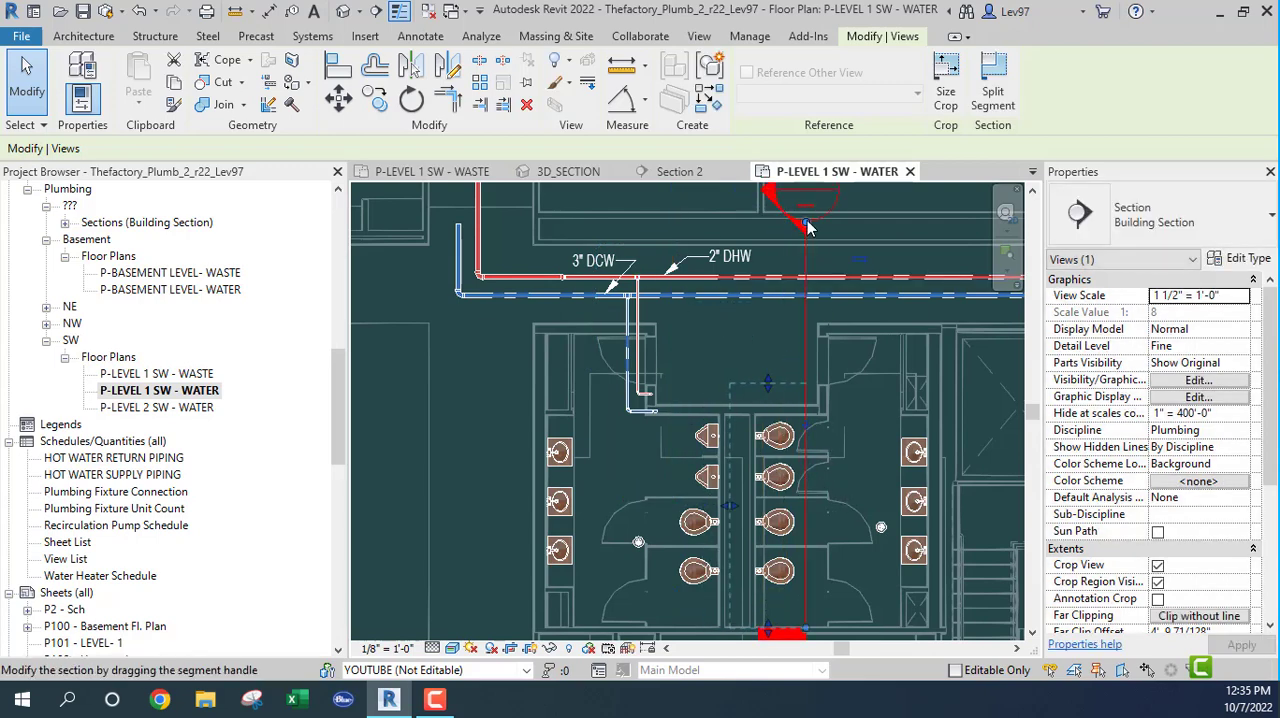
drag(810, 227, 808, 352)
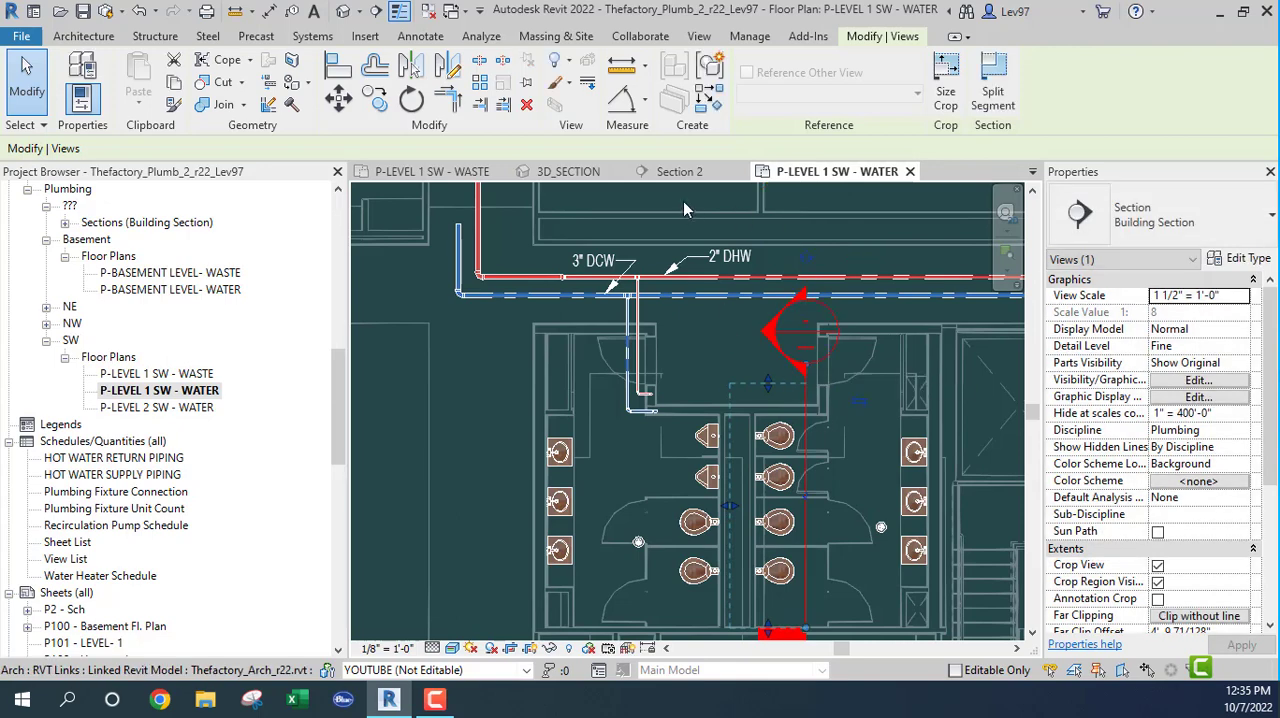
click(578, 174)
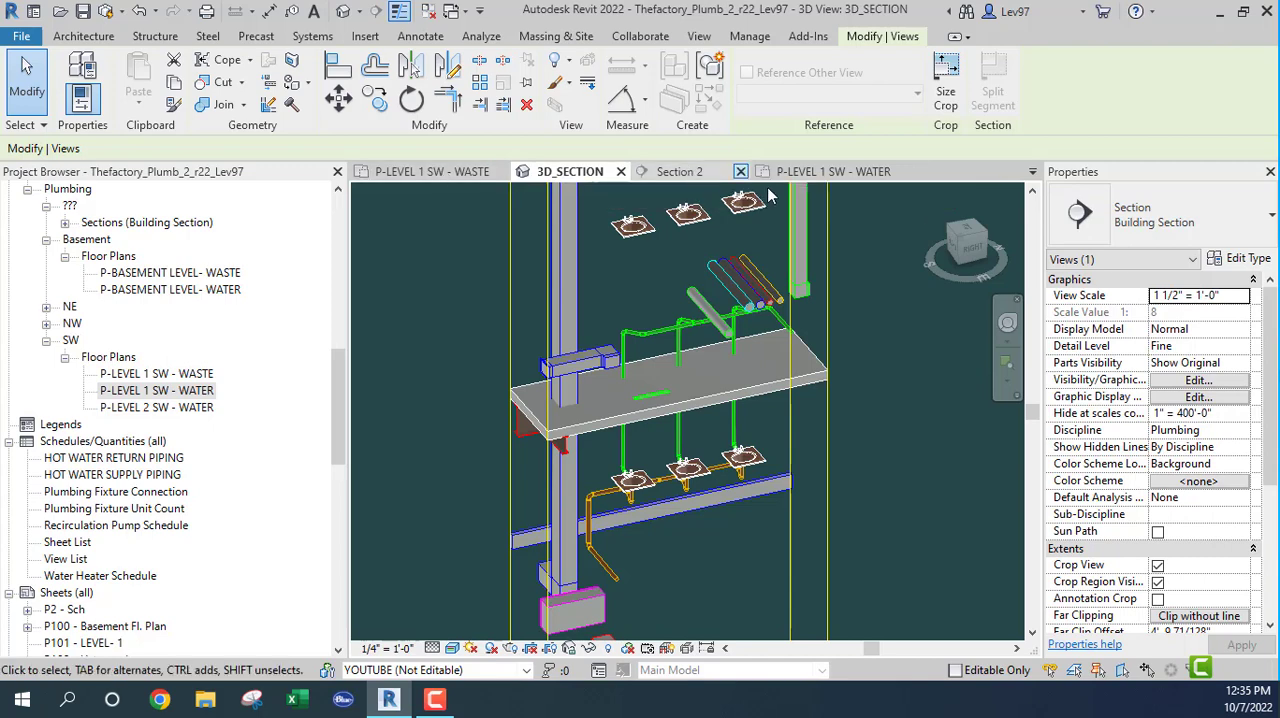
click(845, 175)
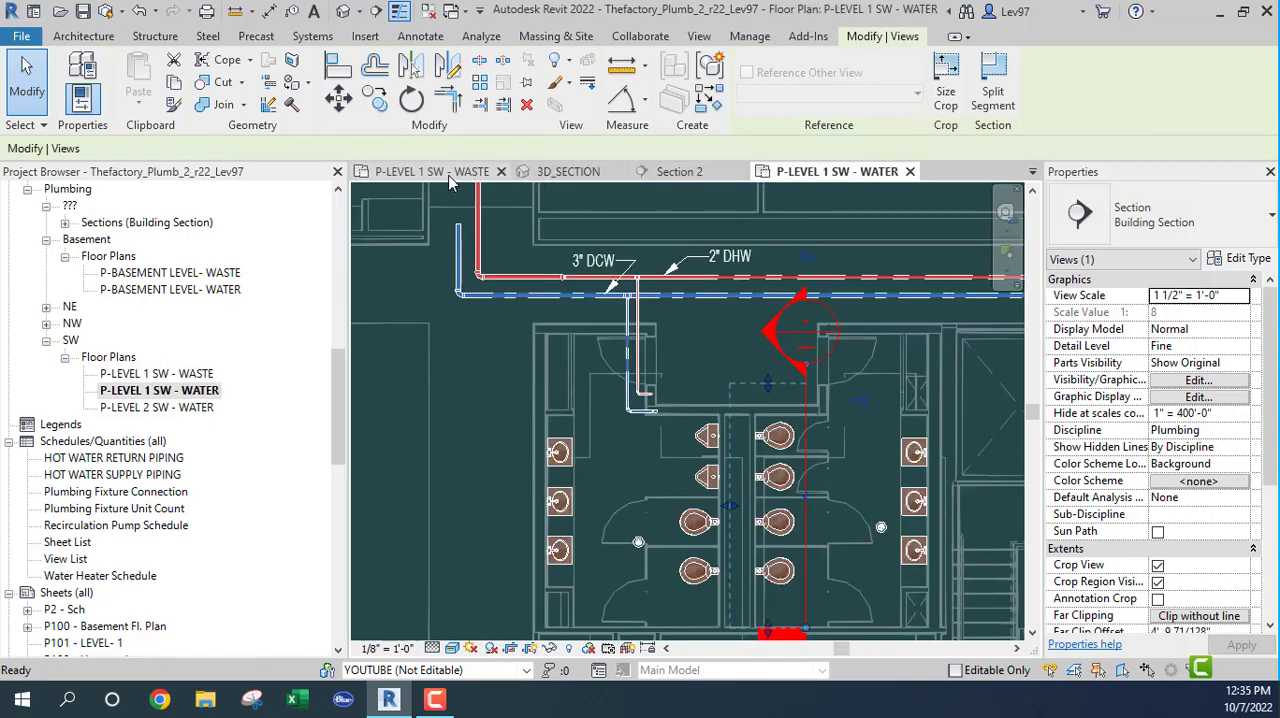
click(695, 365)
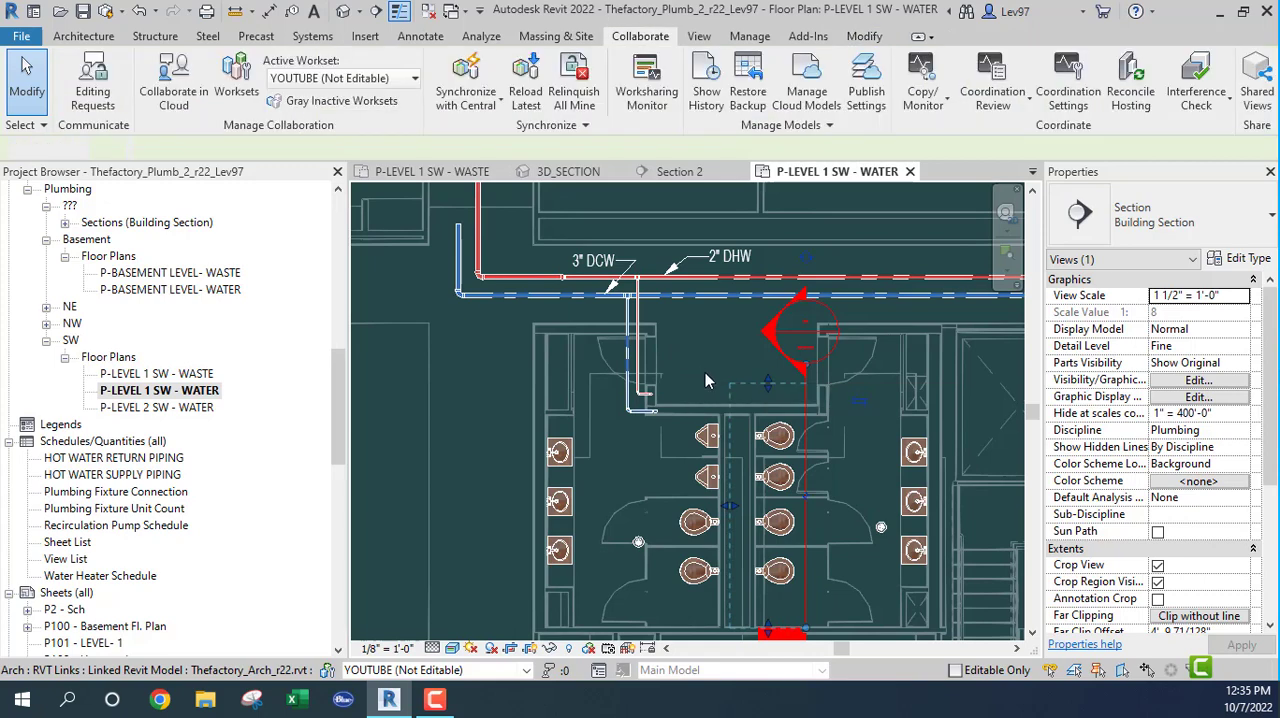
middle_drag(697, 361, 698, 313)
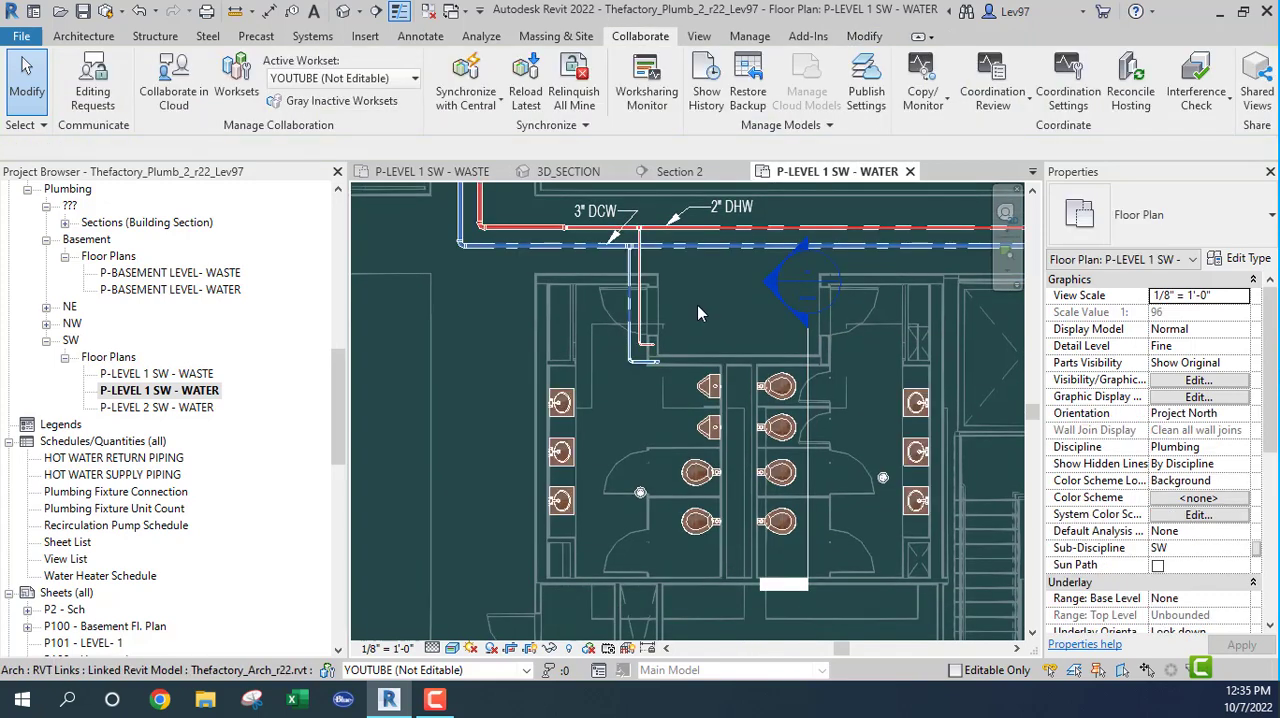
click(803, 378)
key(Escape)
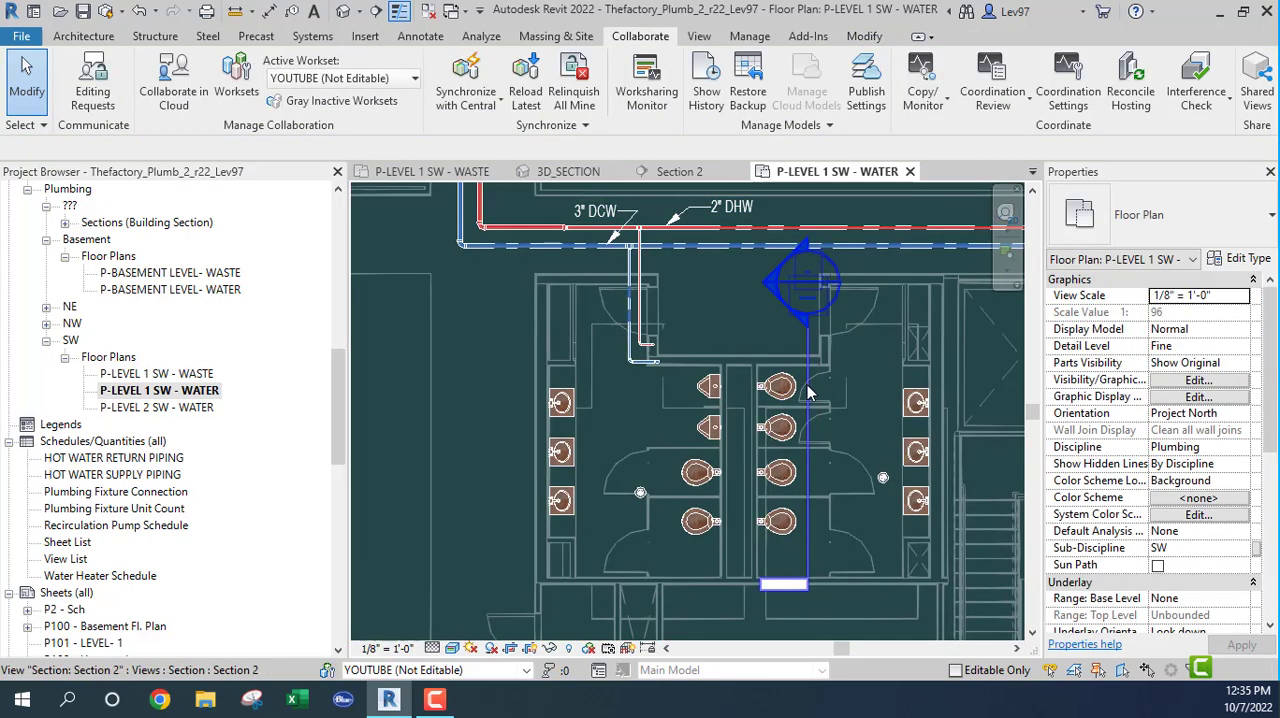
Step: Move Section 2 from the toilets to just east of the west lavatories and check its placement in the P-LEVEL 1 SW - WASTE plan
click(808, 390)
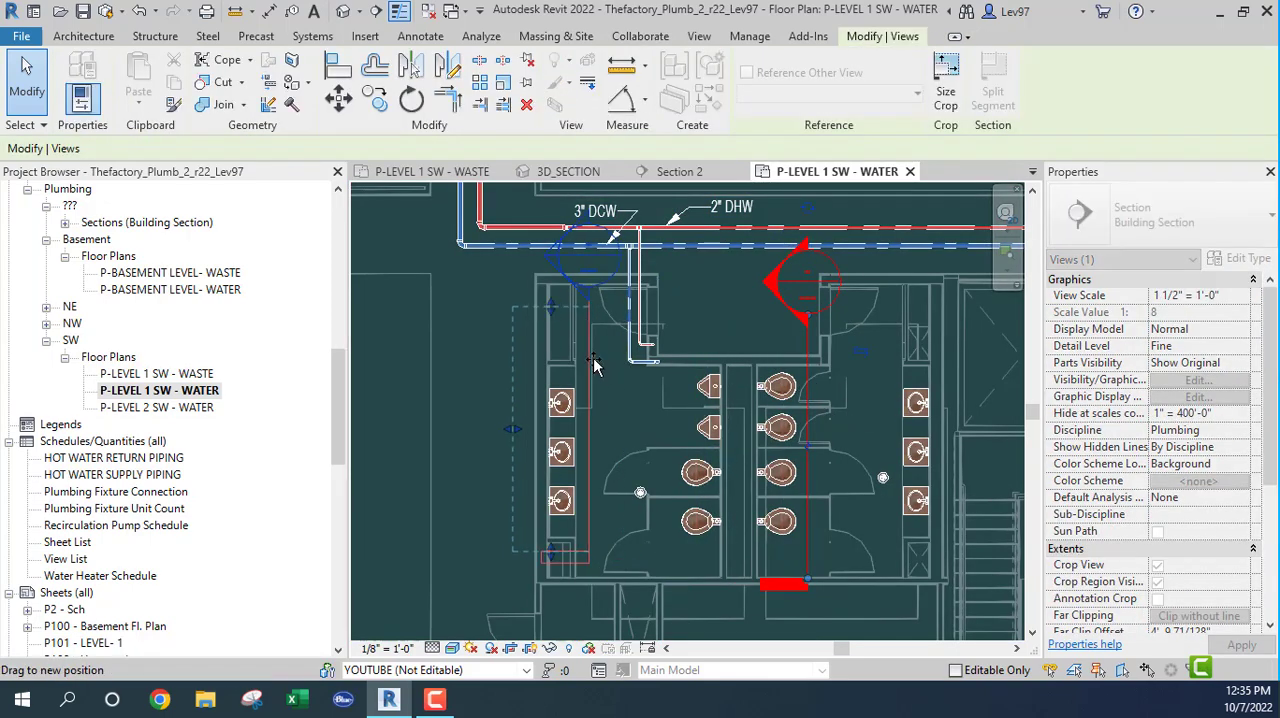
drag(593, 365, 598, 382)
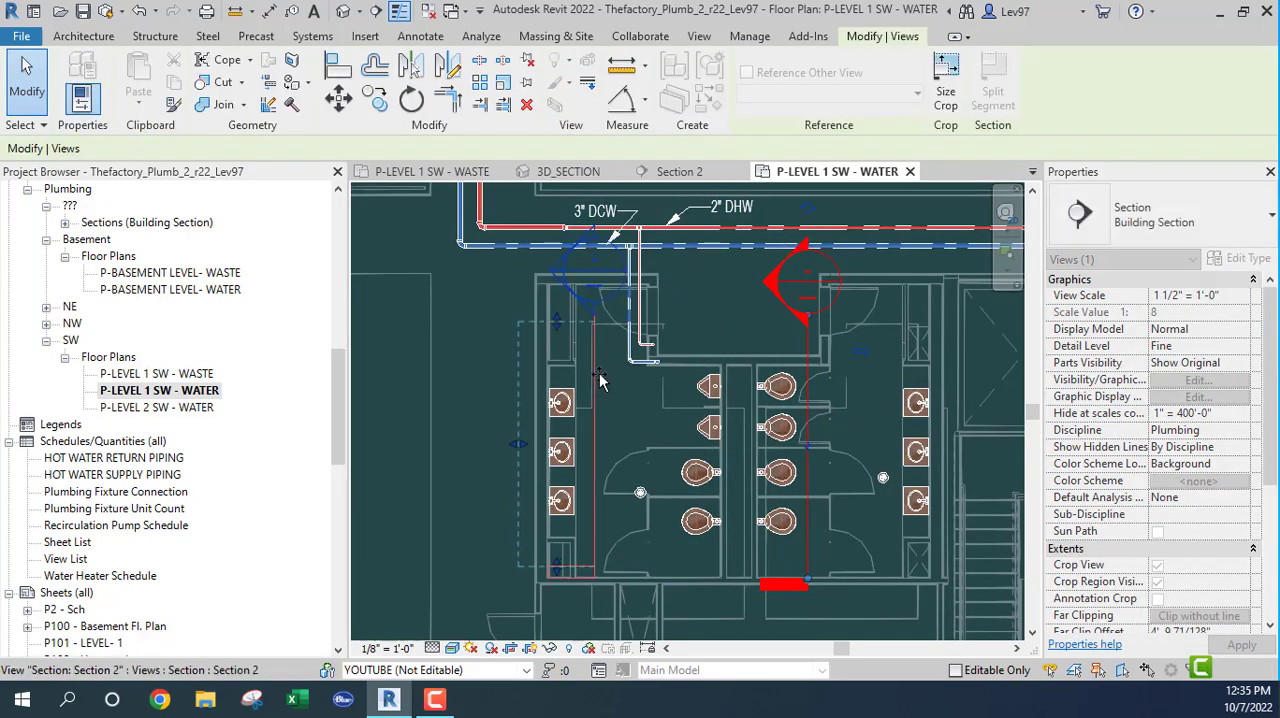
click(420, 174)
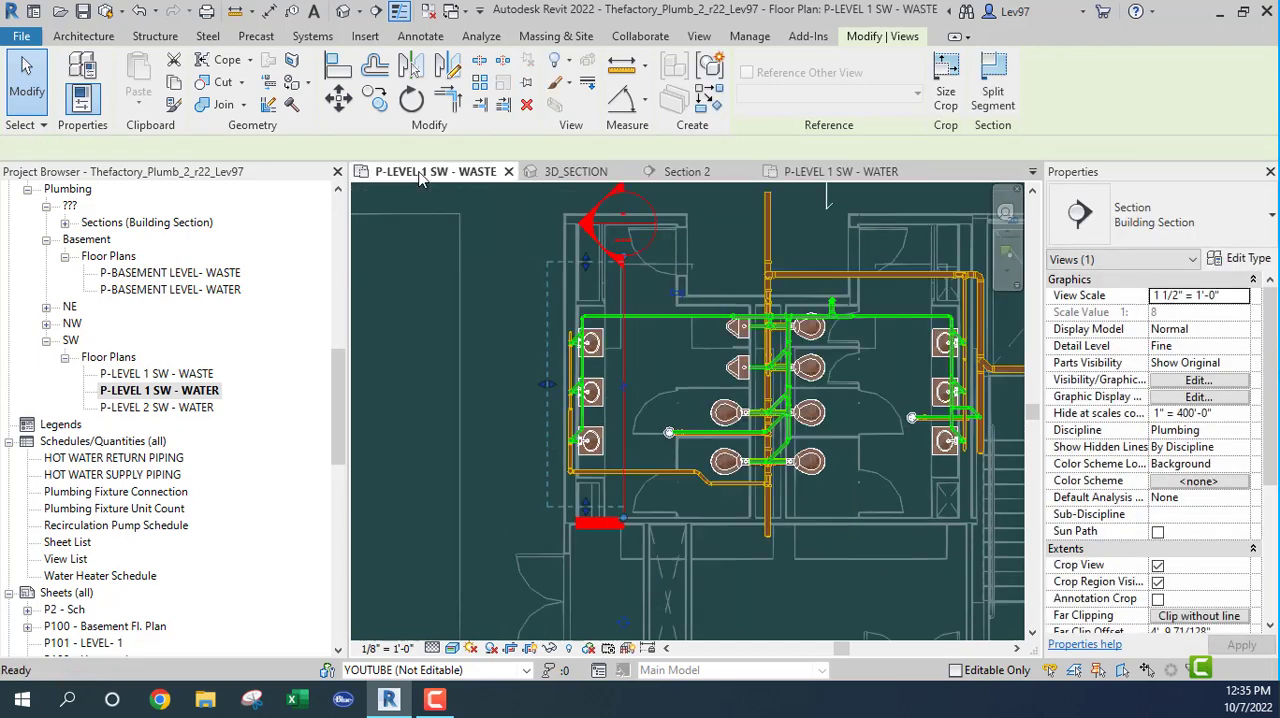
click(504, 350)
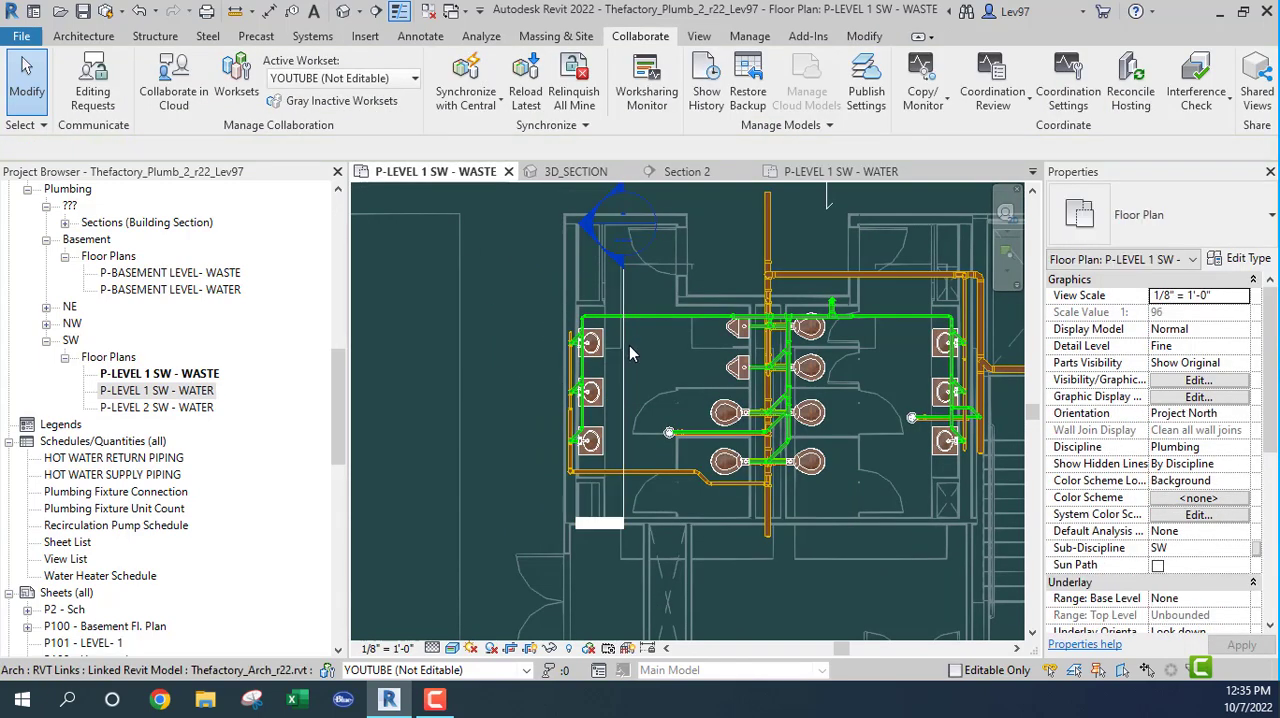
Step: Move Section 2 east to the central toilet chase, compare it with the 3D_SECTION view, and return it beside the west lavatories
drag(629, 350, 805, 357)
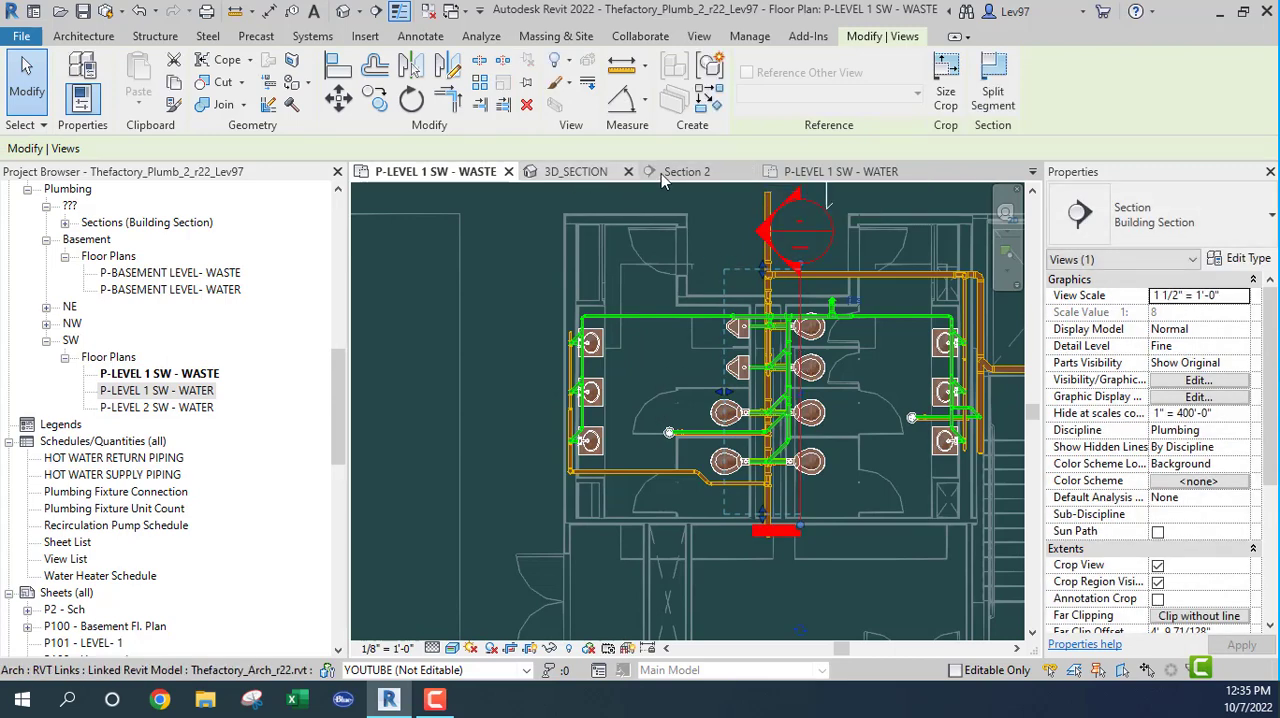
click(571, 171)
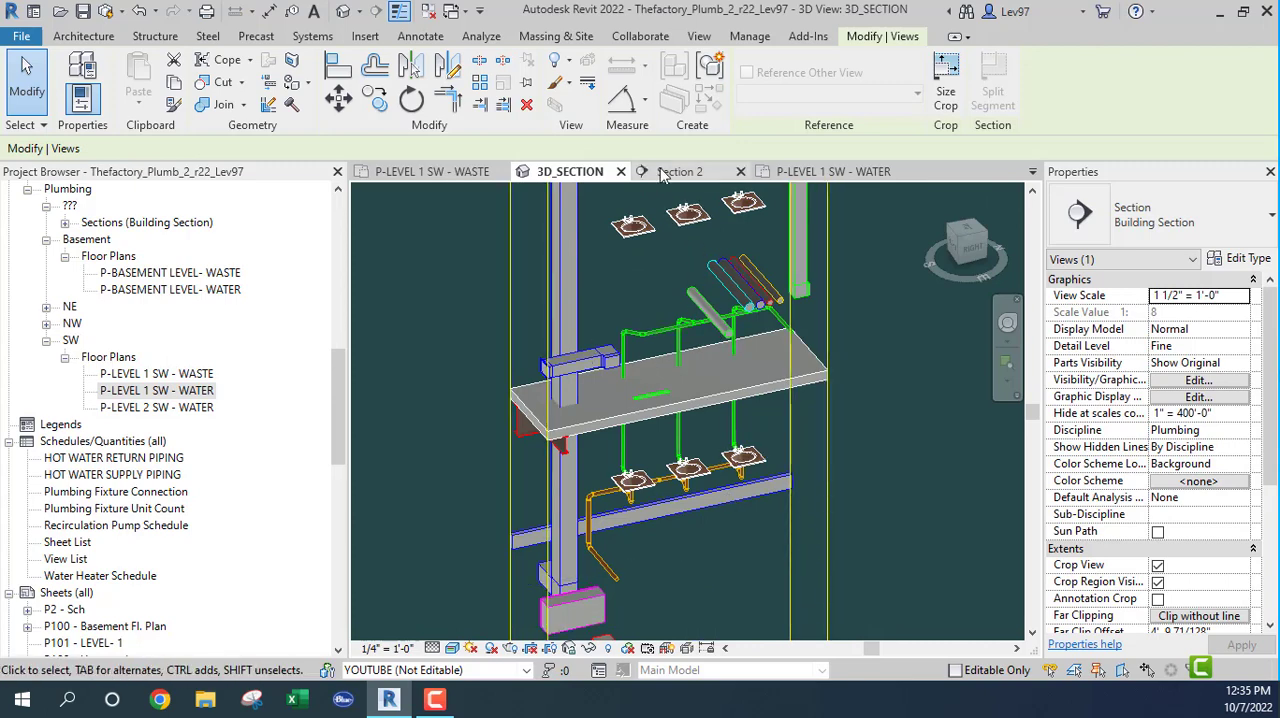
click(424, 174)
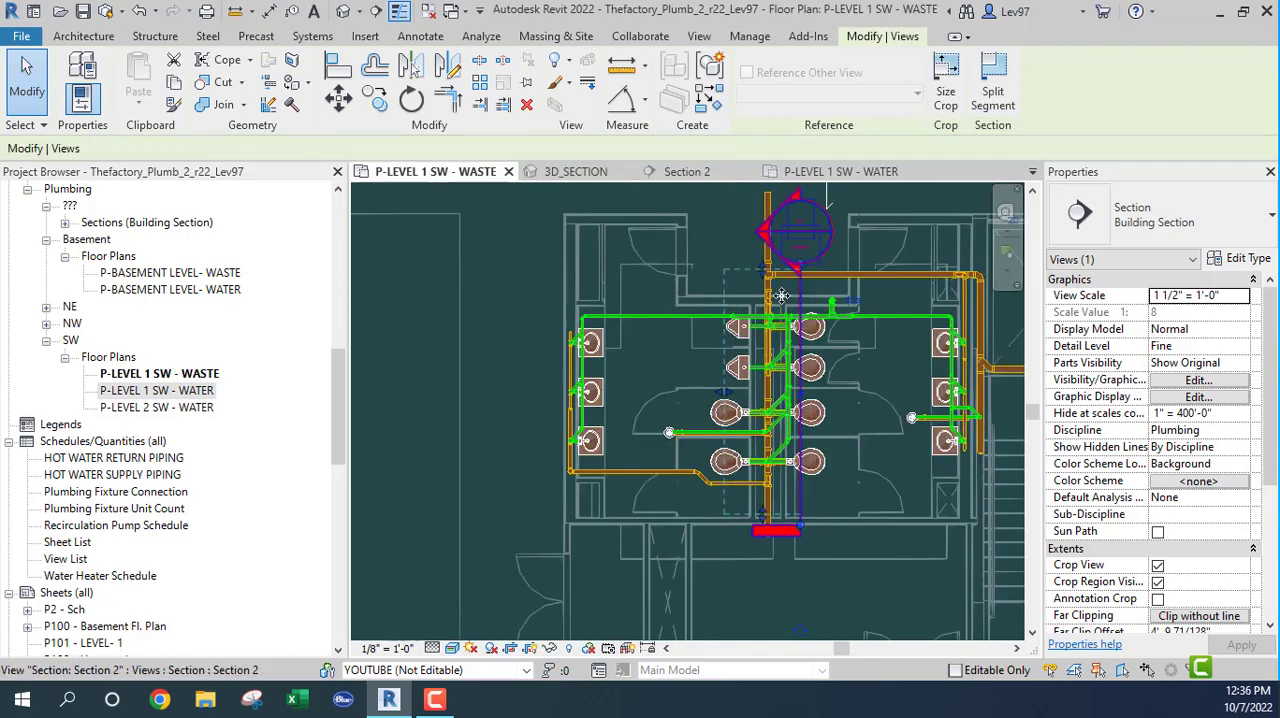
drag(781, 296, 630, 311)
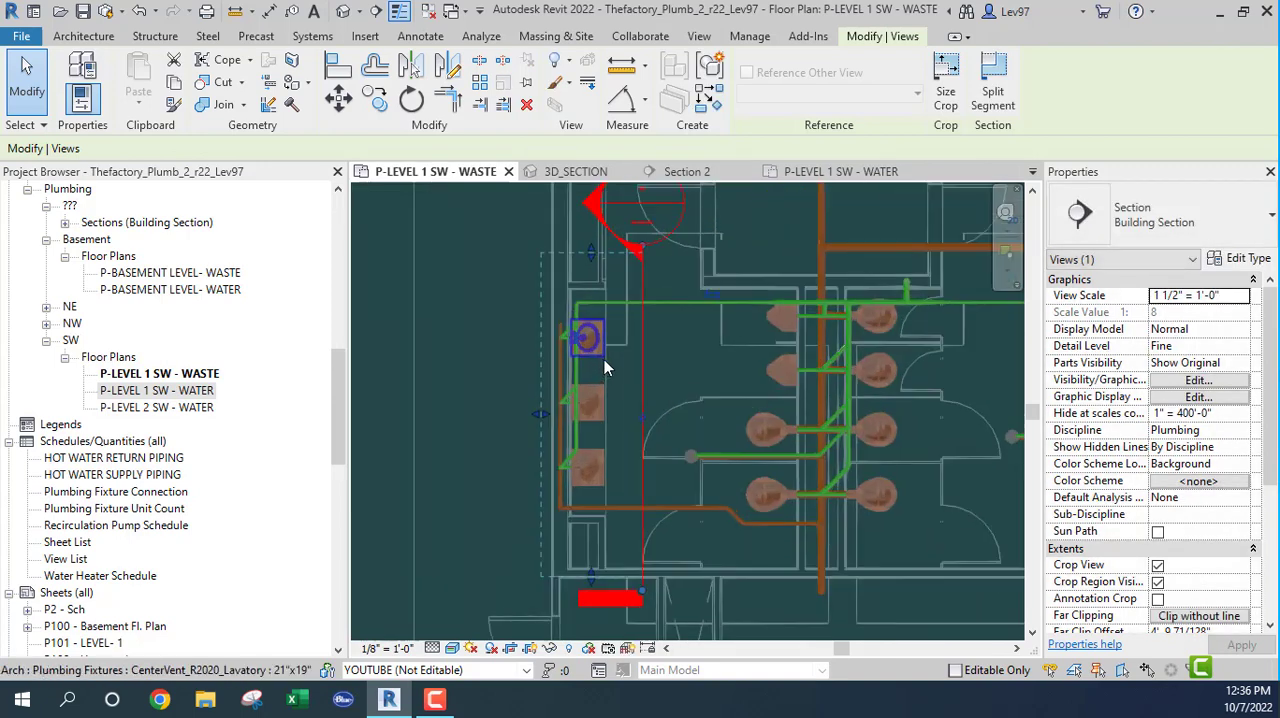
Step: Select the horizontal 1 1/2" vent pipe crossing Section 2 and examine it in 3D_SECTION against the nearby mechanical piping
scroll(600, 362, up, 2)
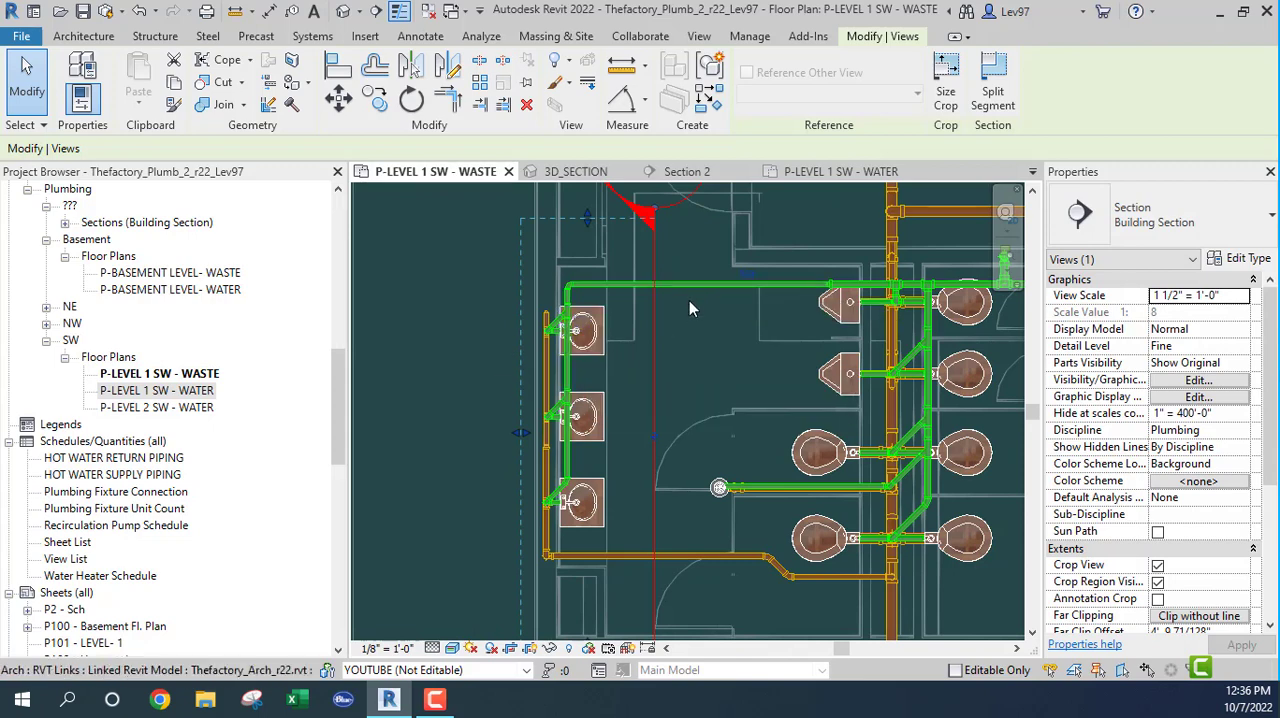
click(632, 283)
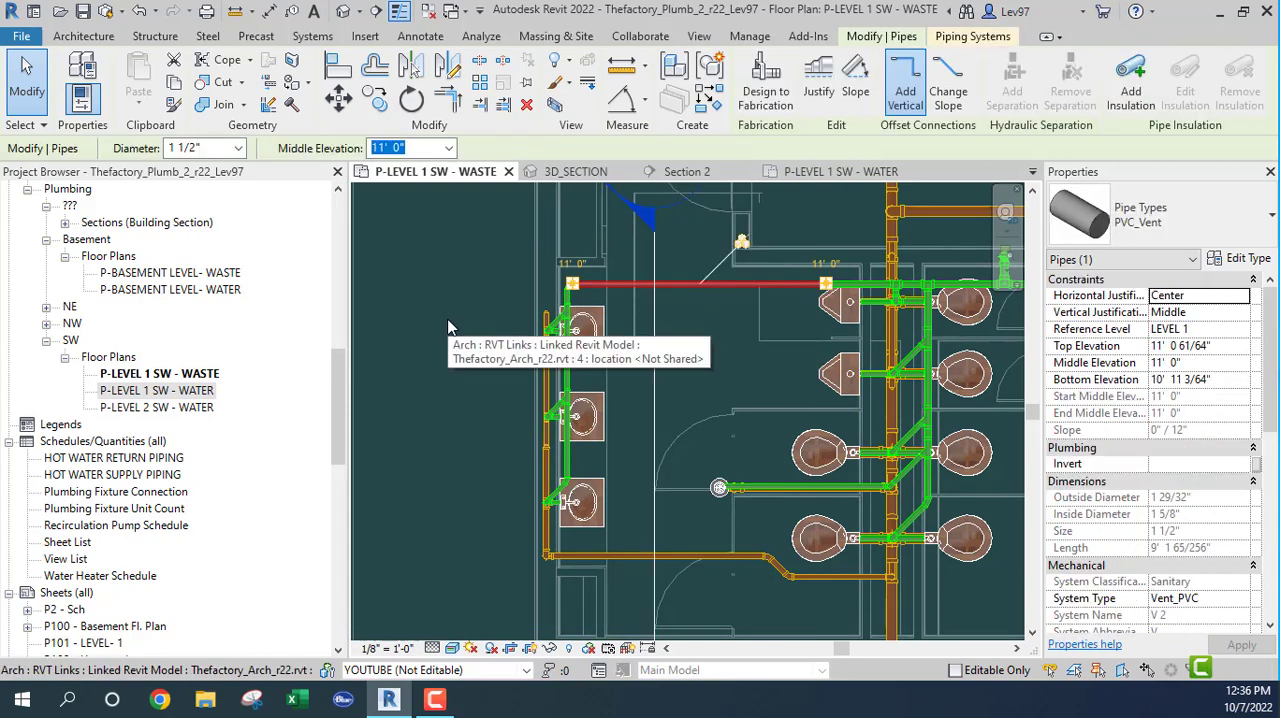
click(574, 172)
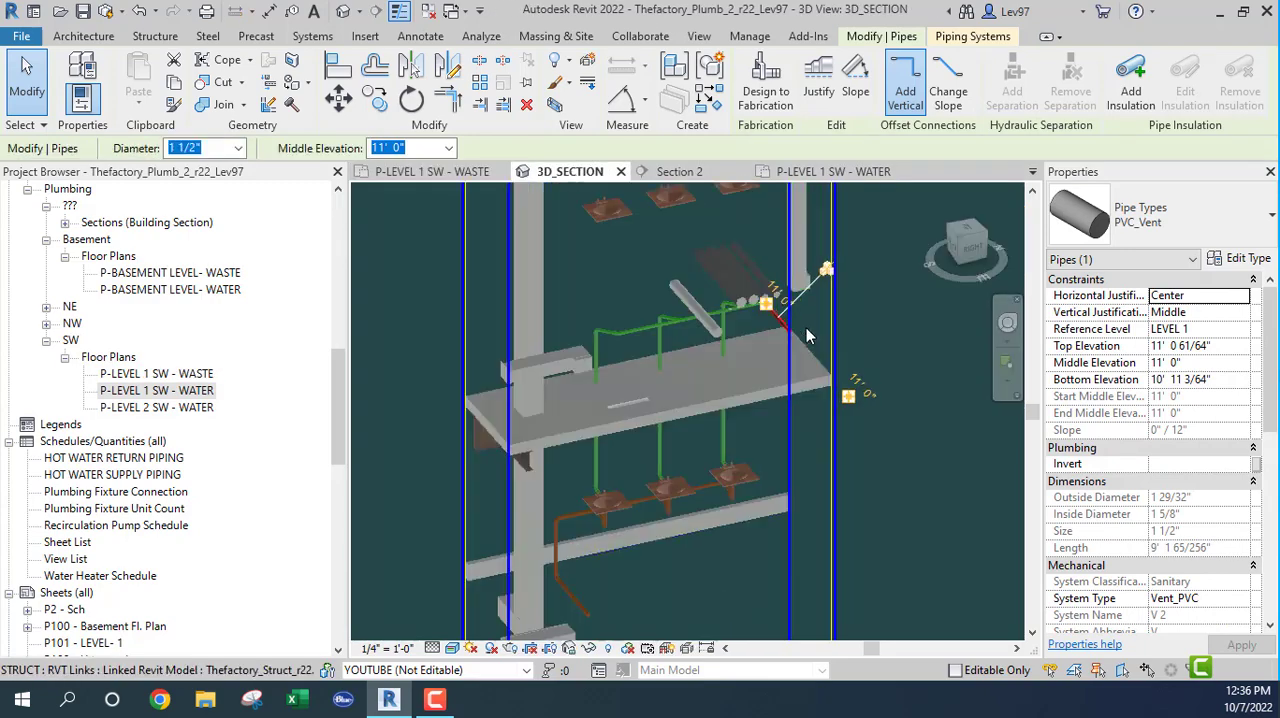
scroll(725, 366, up, 3)
shift+middle_drag(720, 361, 520, 402)
scroll(830, 434, down, 3)
scroll(622, 269, up, 3)
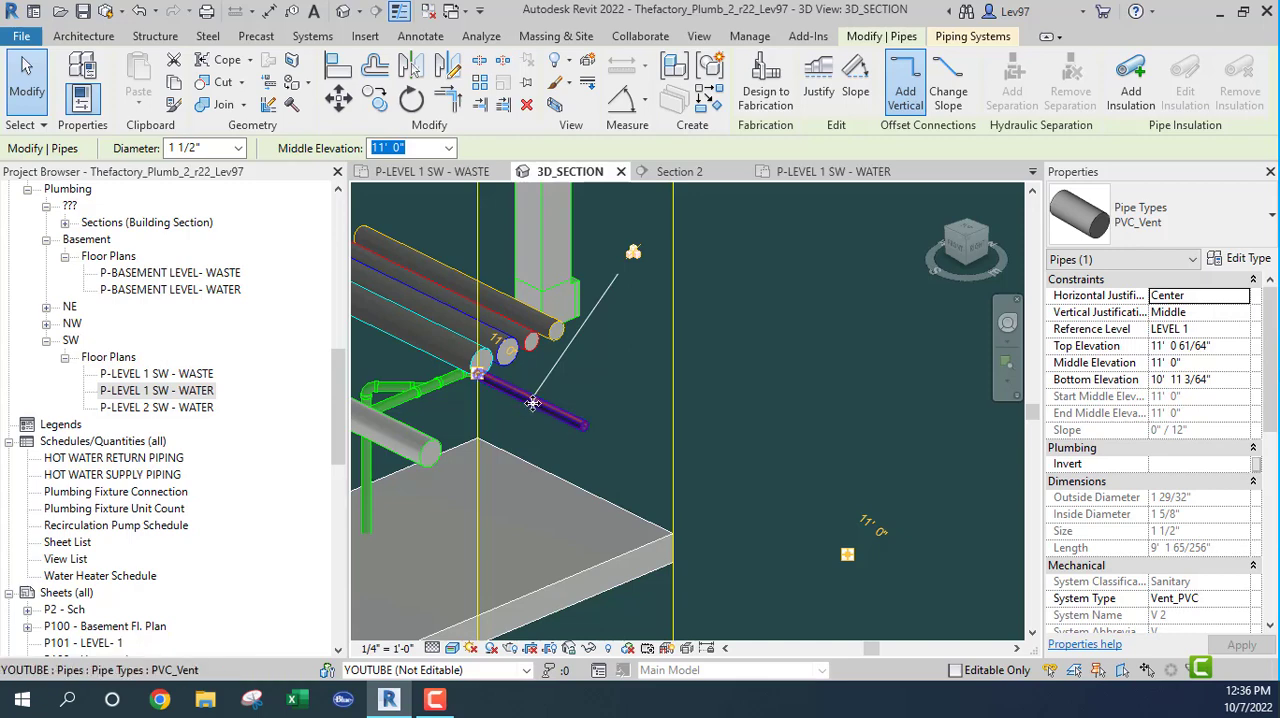
Step: Draw a 1 1/2" PVC_Vent branch about 3' 1" long southward from the horizontal vent at 11' 0" elevation, west of Section 2
click(448, 174)
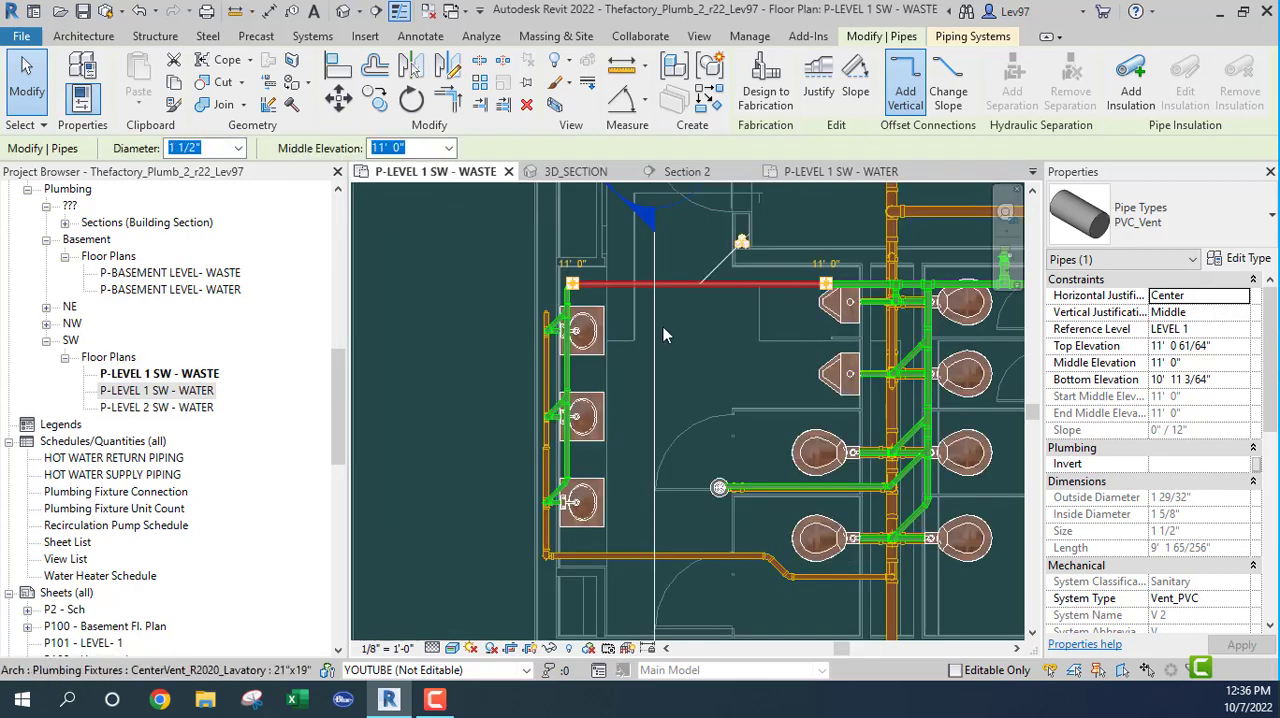
right_click(668, 331)
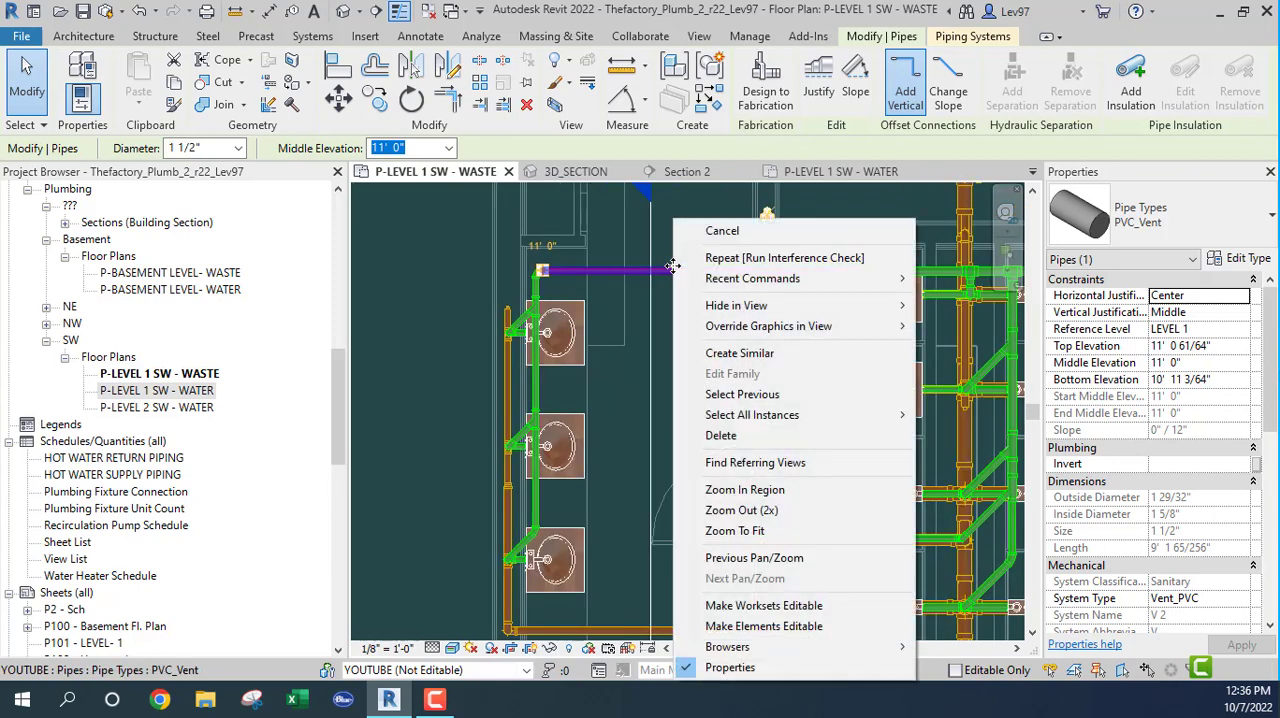
click(735, 354)
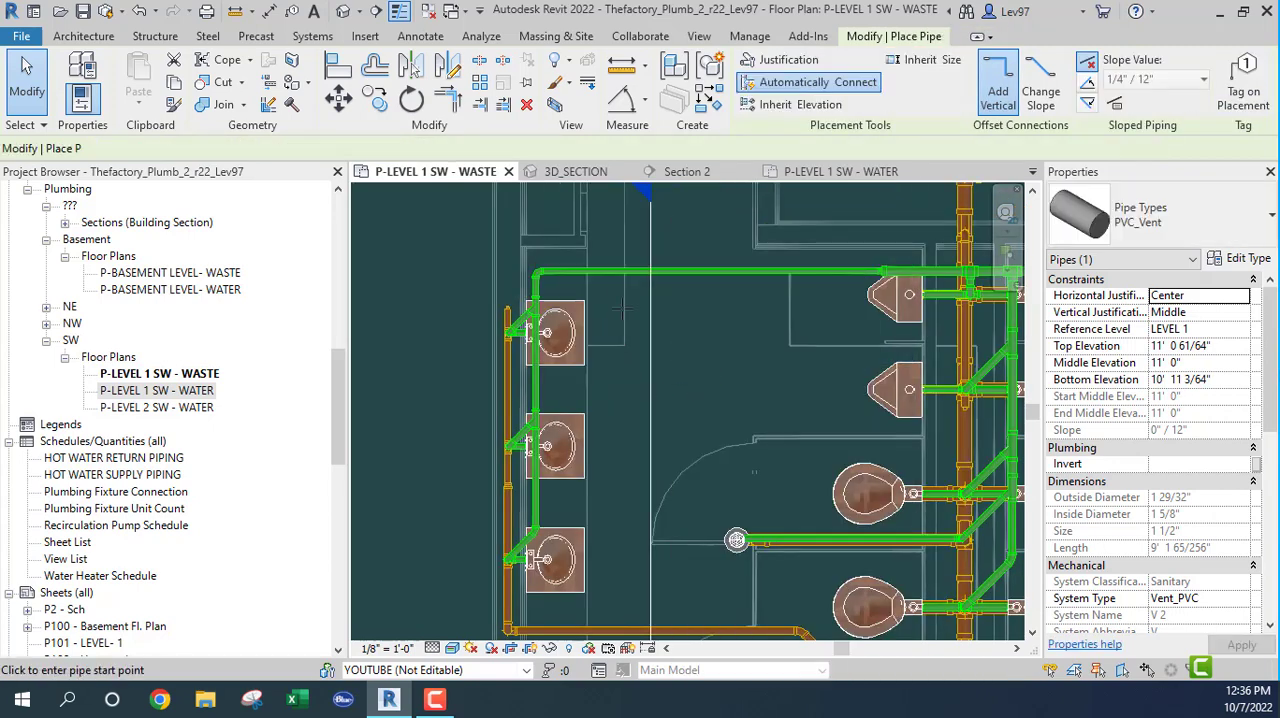
click(616, 272)
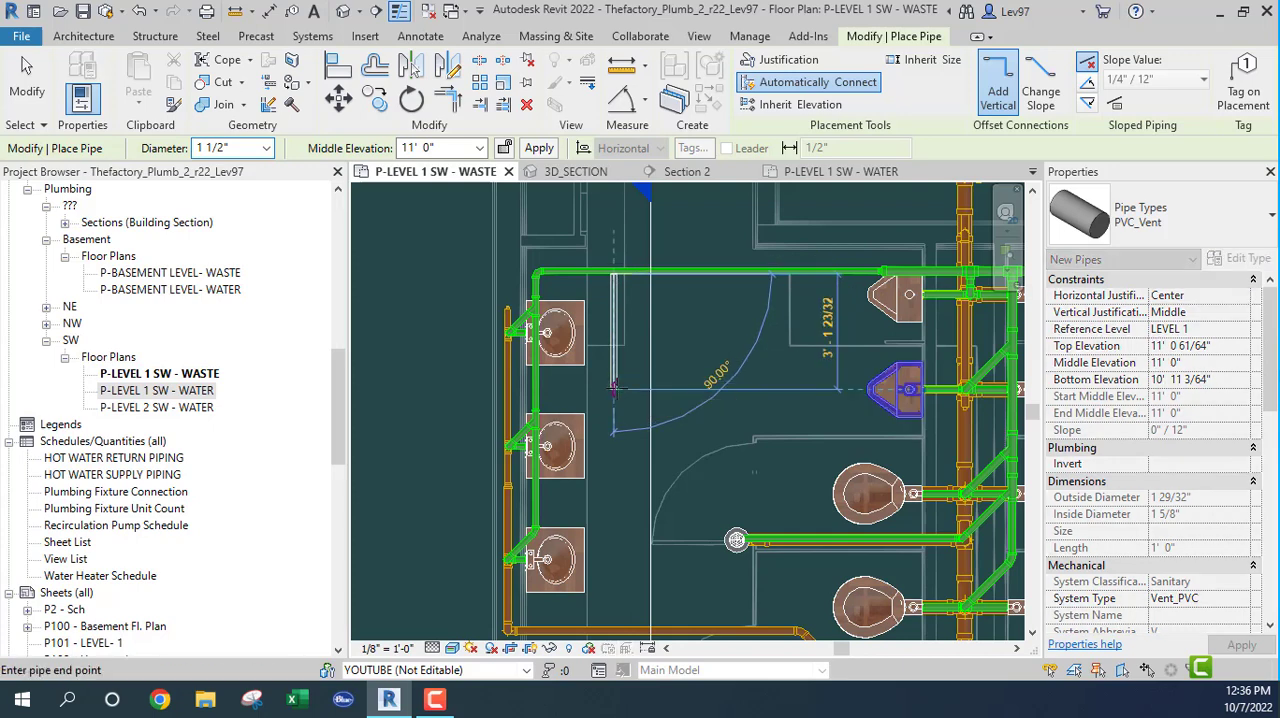
click(614, 389)
key(Escape)
key(Escape)
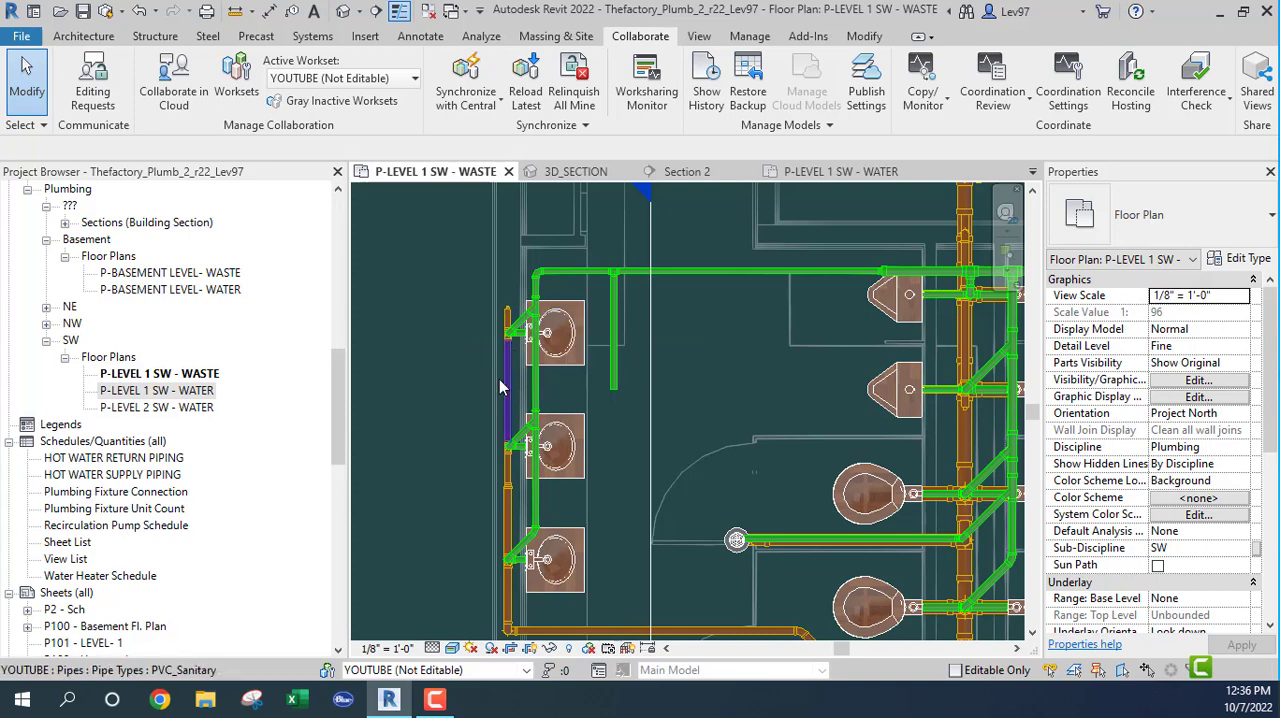
Step: Select Section 2 in the waste plan and check its view boundary against the new vent branch and the west lavatories
click(652, 446)
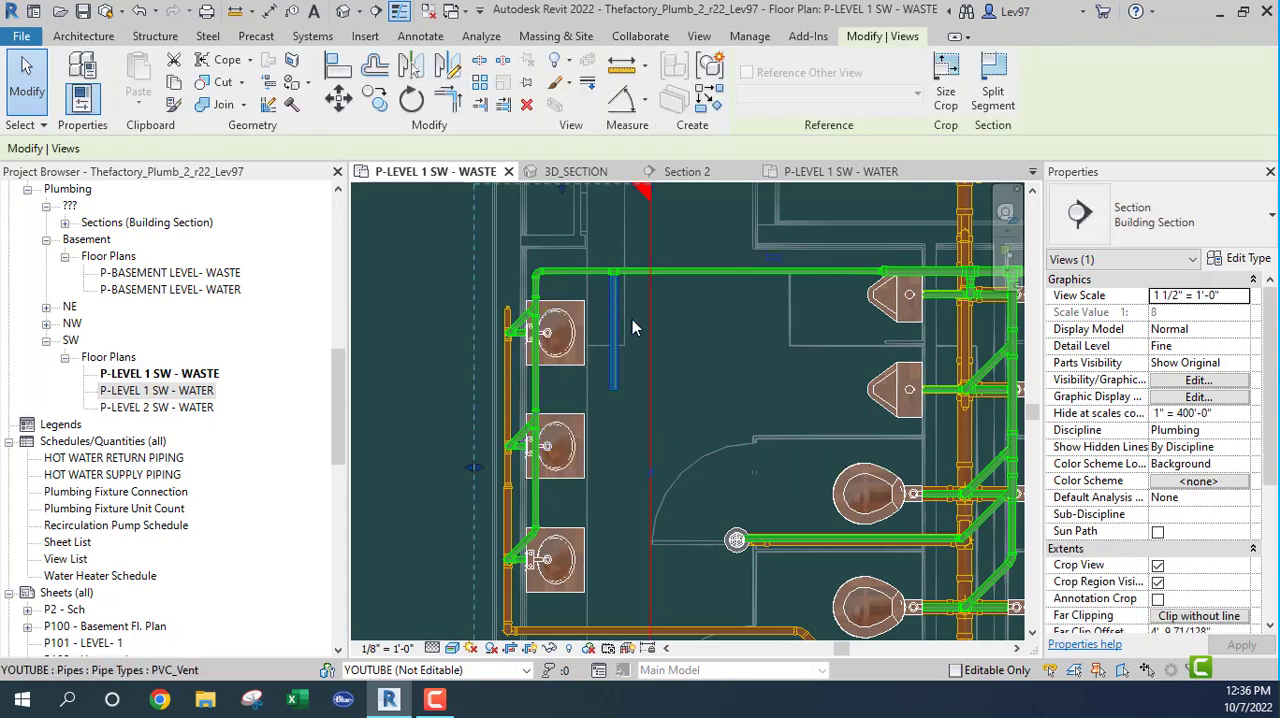
click(420, 358)
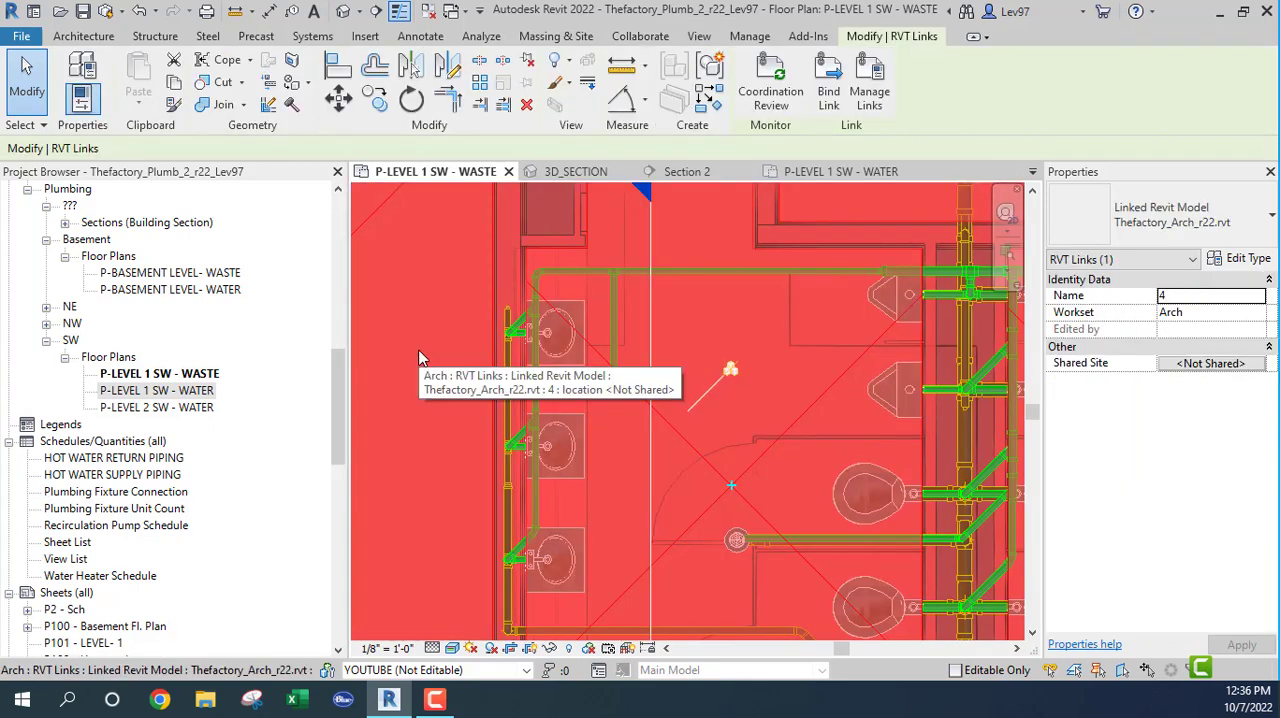
key(Escape)
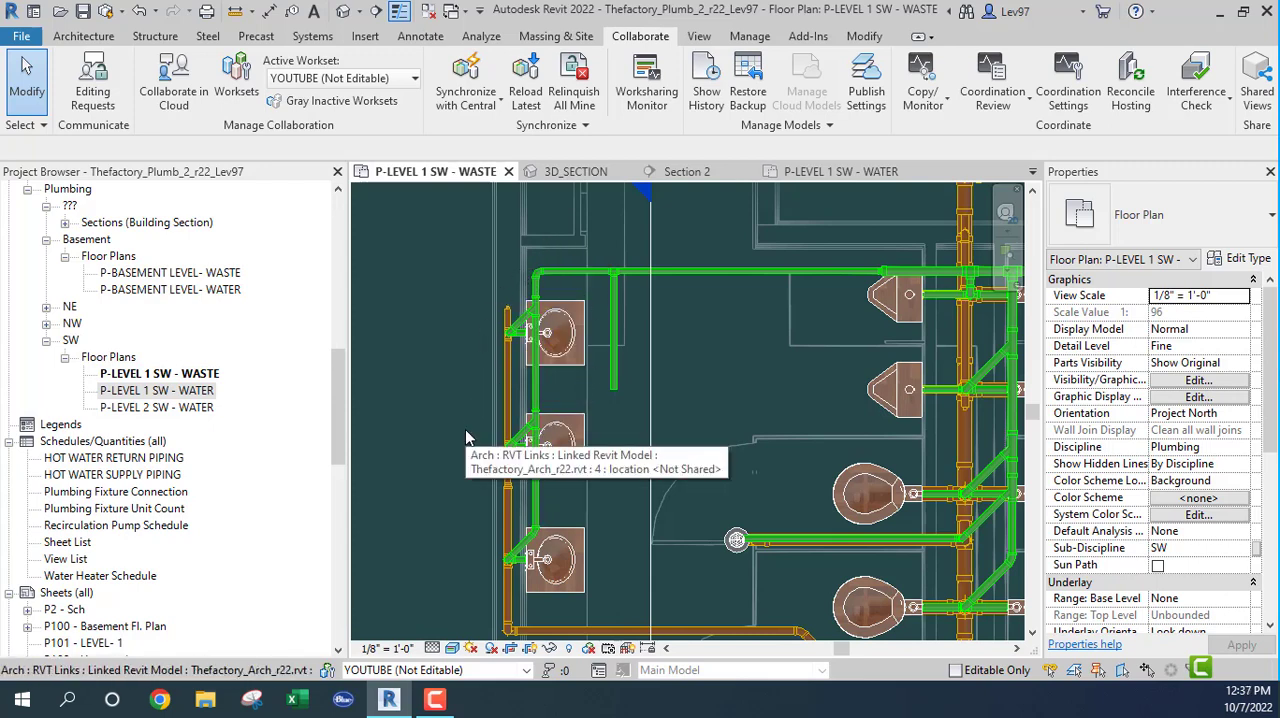
middle_drag(466, 437, 462, 399)
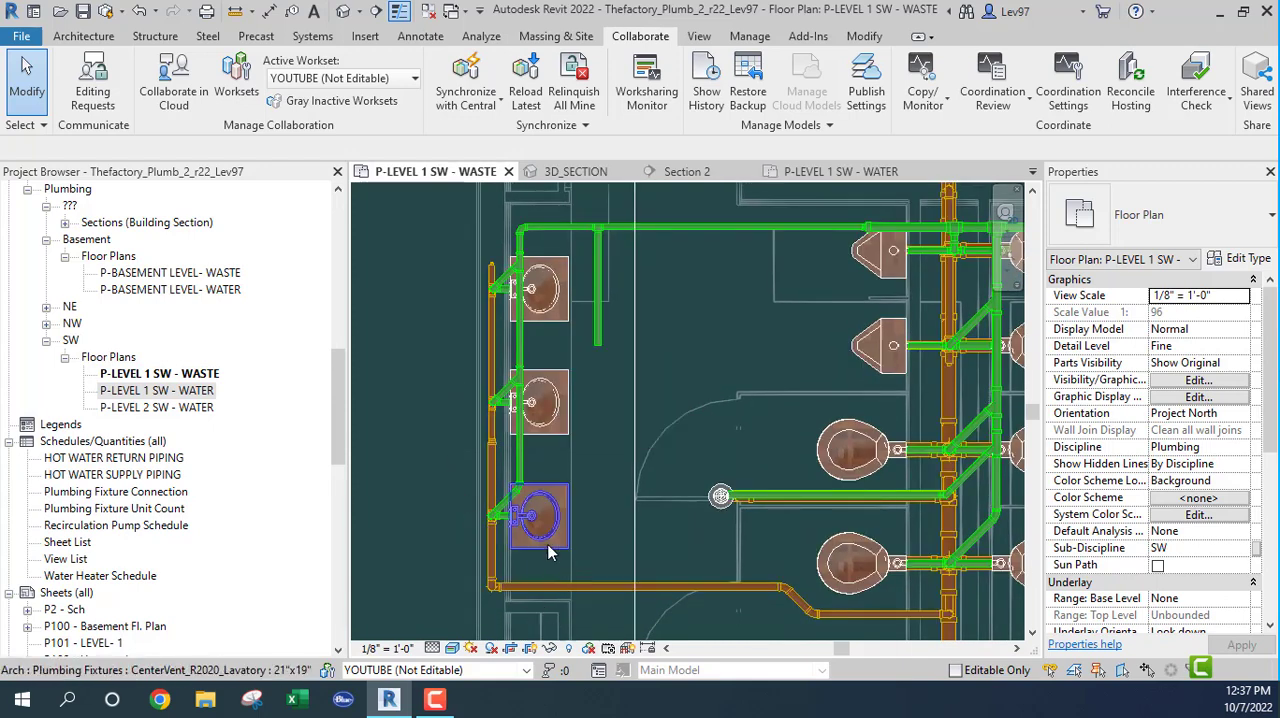
click(640, 383)
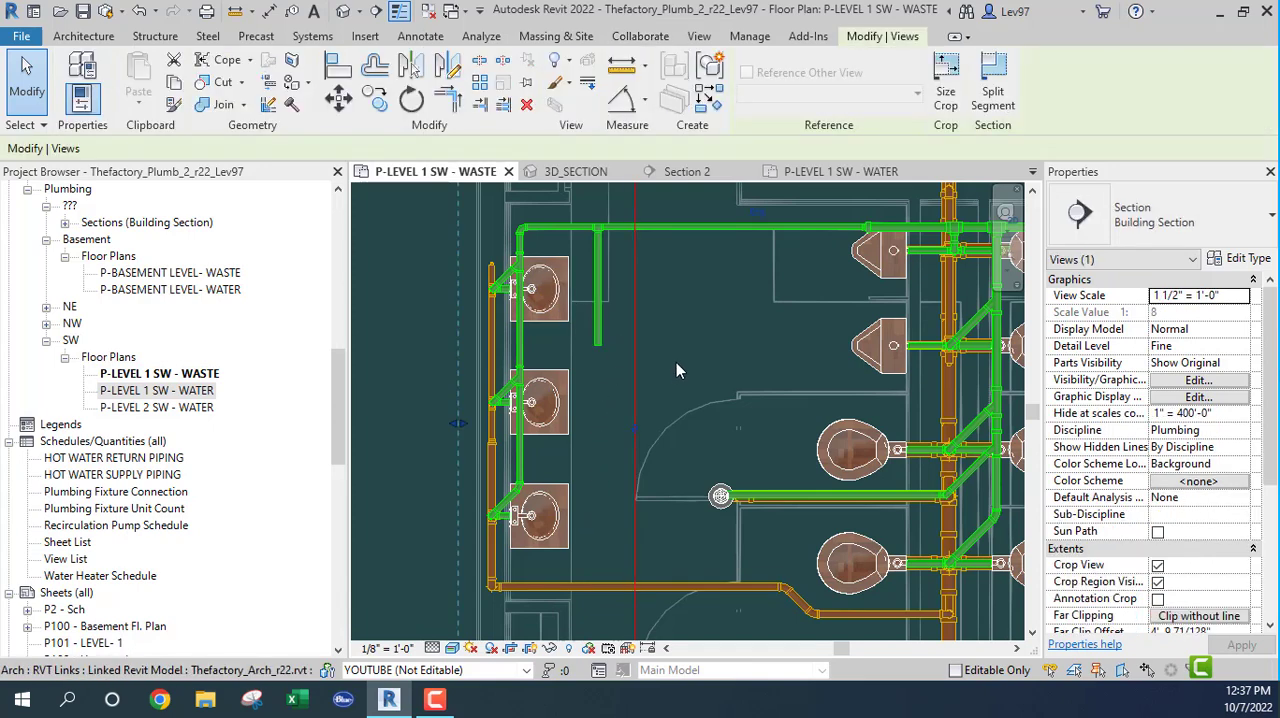
Step: Select the new vent branch, examine it in 3D_SECTION near the linked piping and slab, and return to the waste plan
click(601, 282)
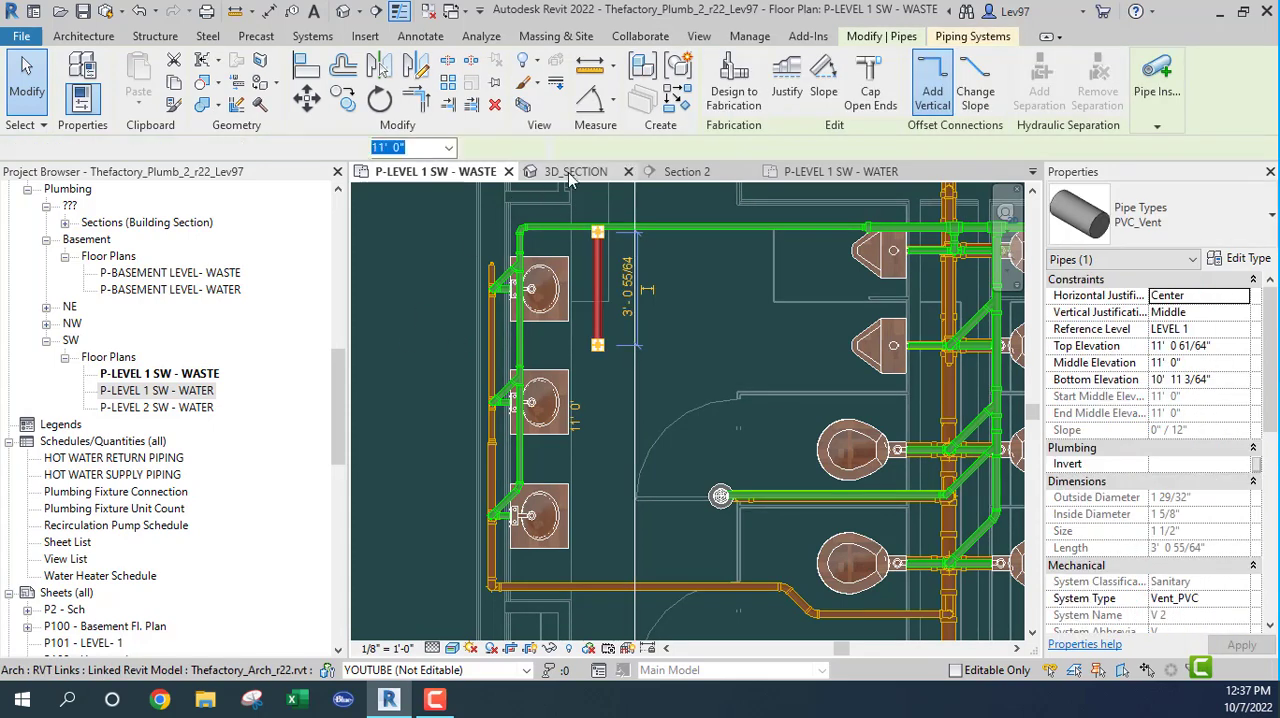
click(568, 172)
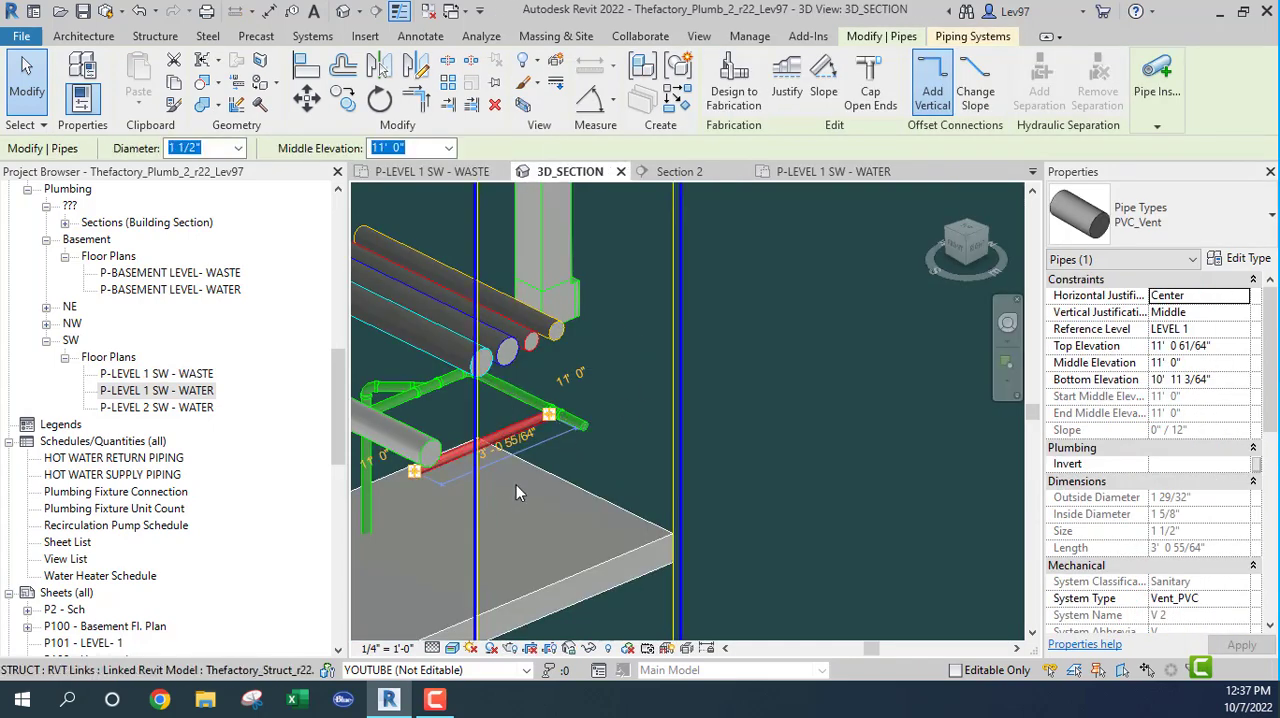
shift+middle_drag(539, 490, 585, 467)
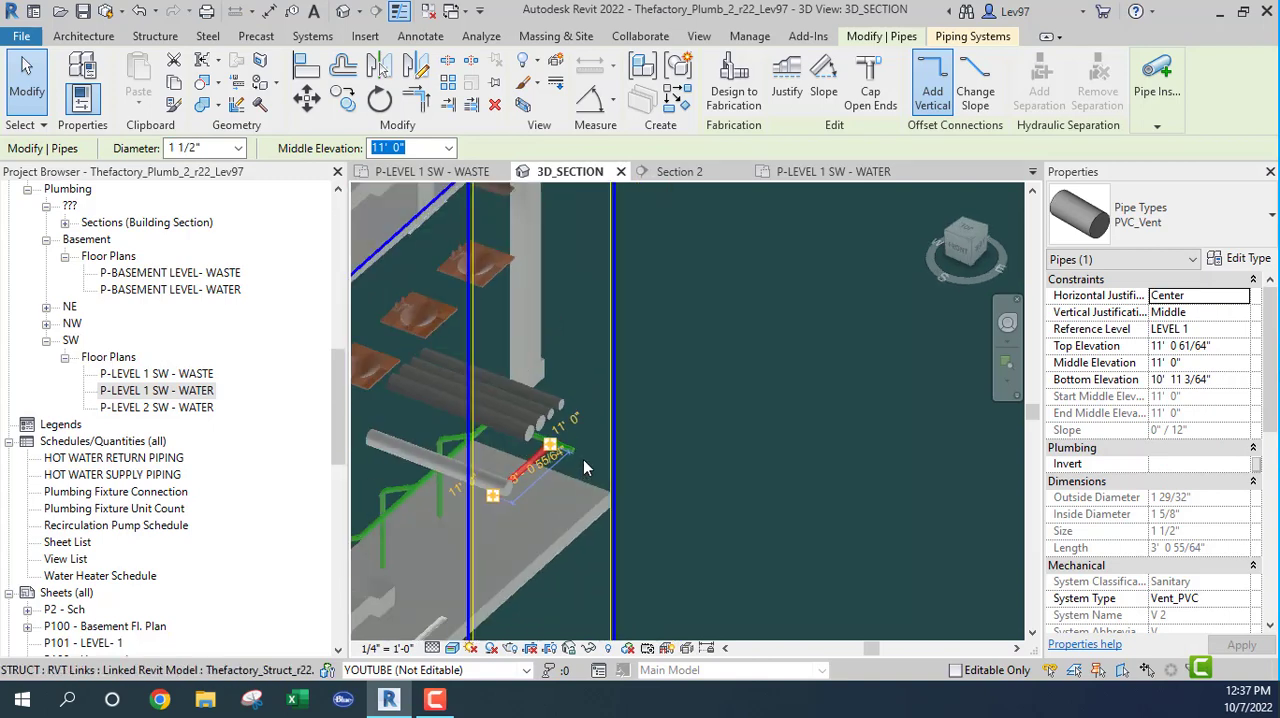
scroll(585, 467, down, 1)
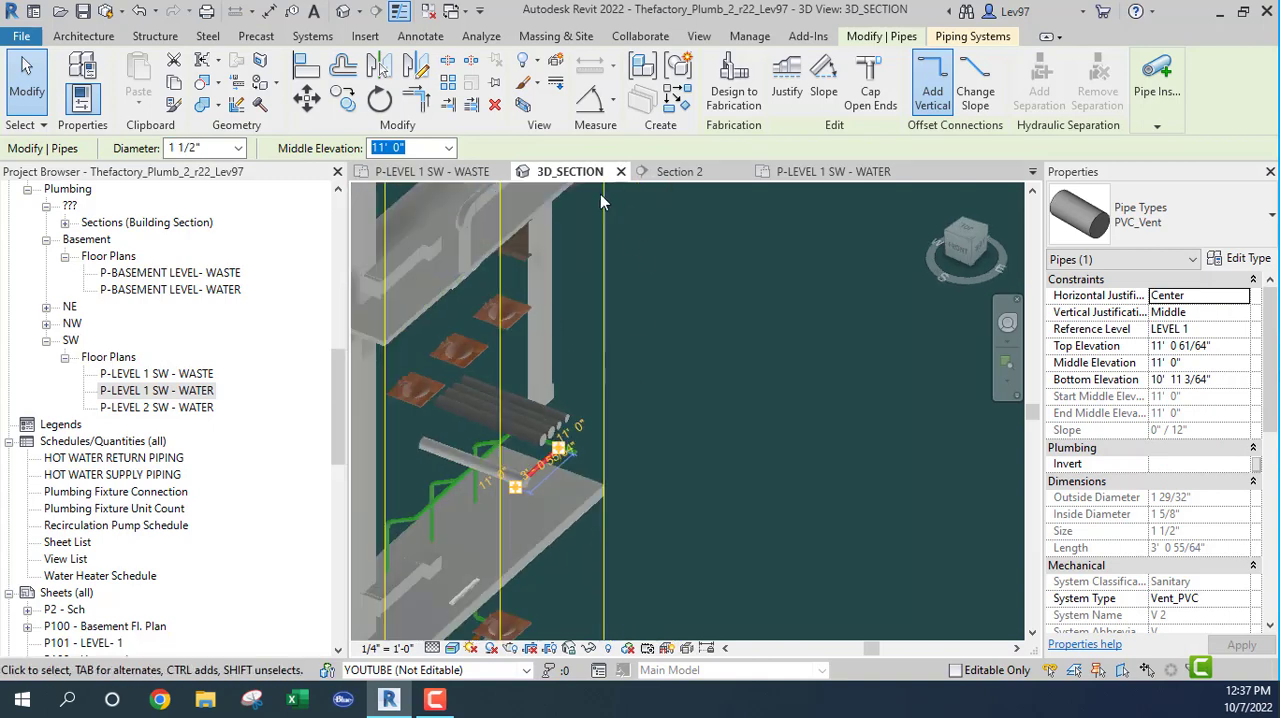
click(437, 175)
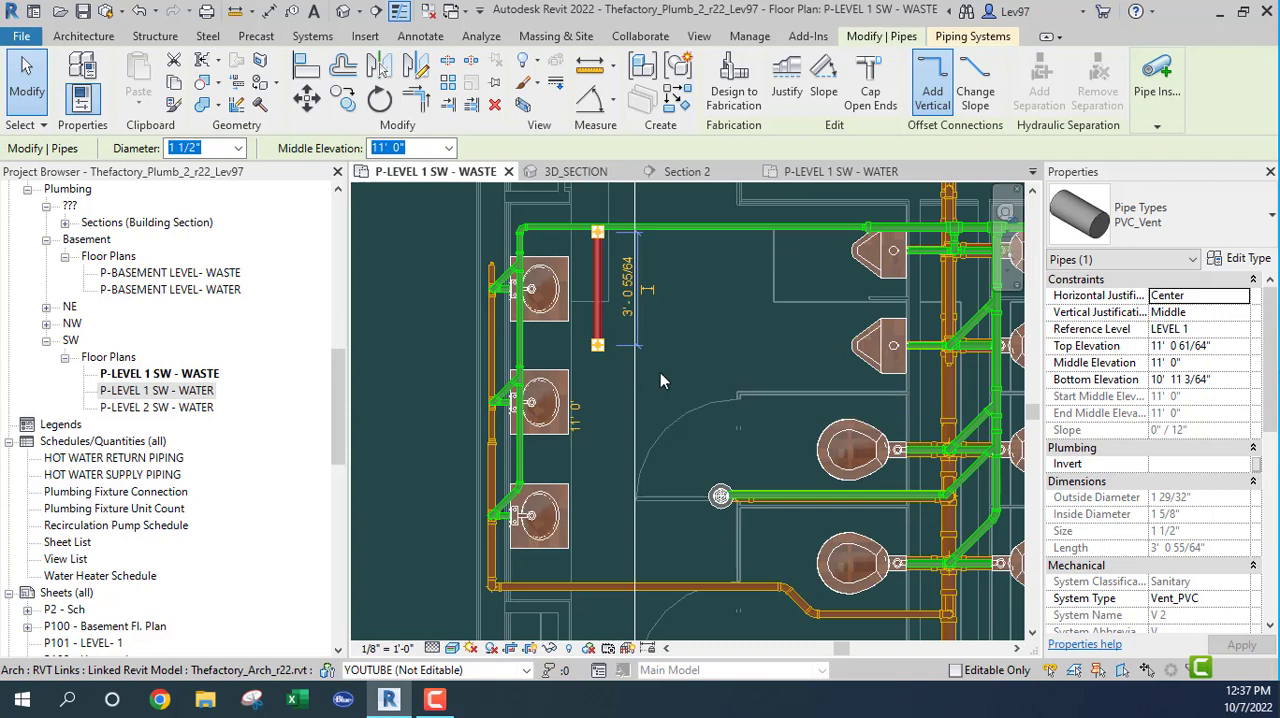
click(669, 357)
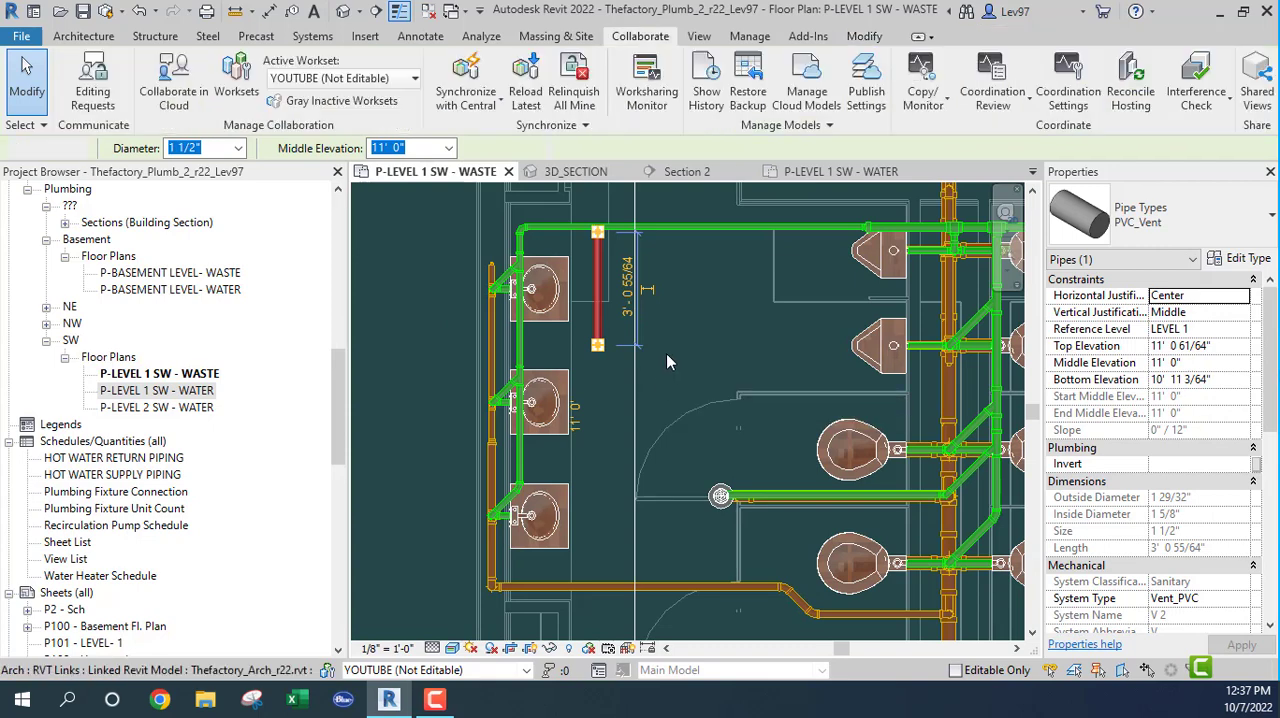
Step: Delete the short vent branch and its reducing tee from the horizontal 1 1/2" vent pipe
click(600, 330)
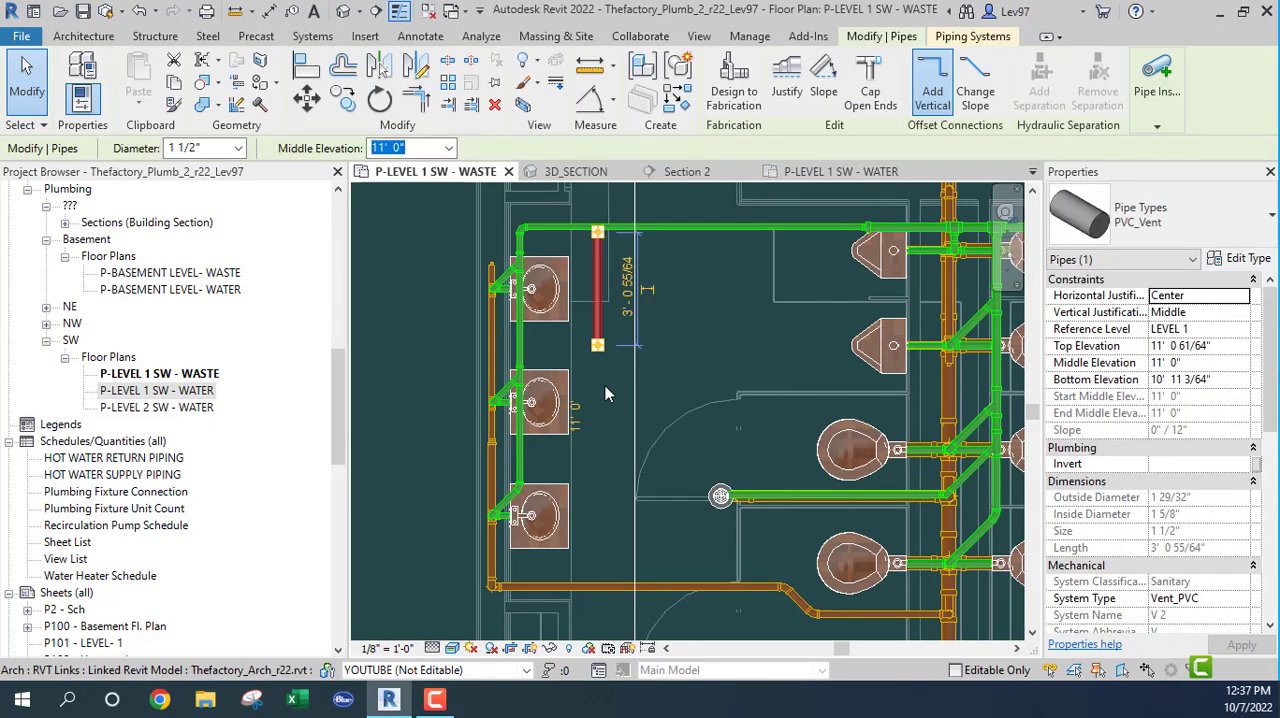
key(Escape)
scroll(590, 218, up, 5)
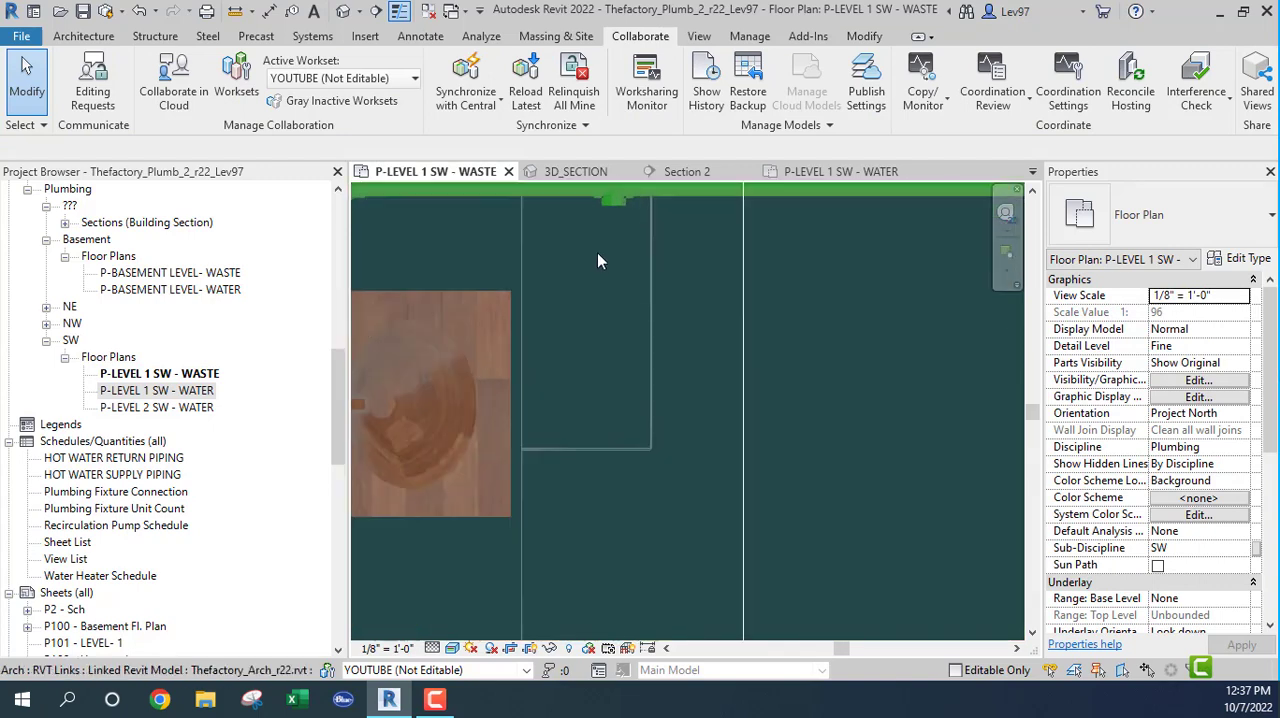
middle_drag(597, 252, 587, 488)
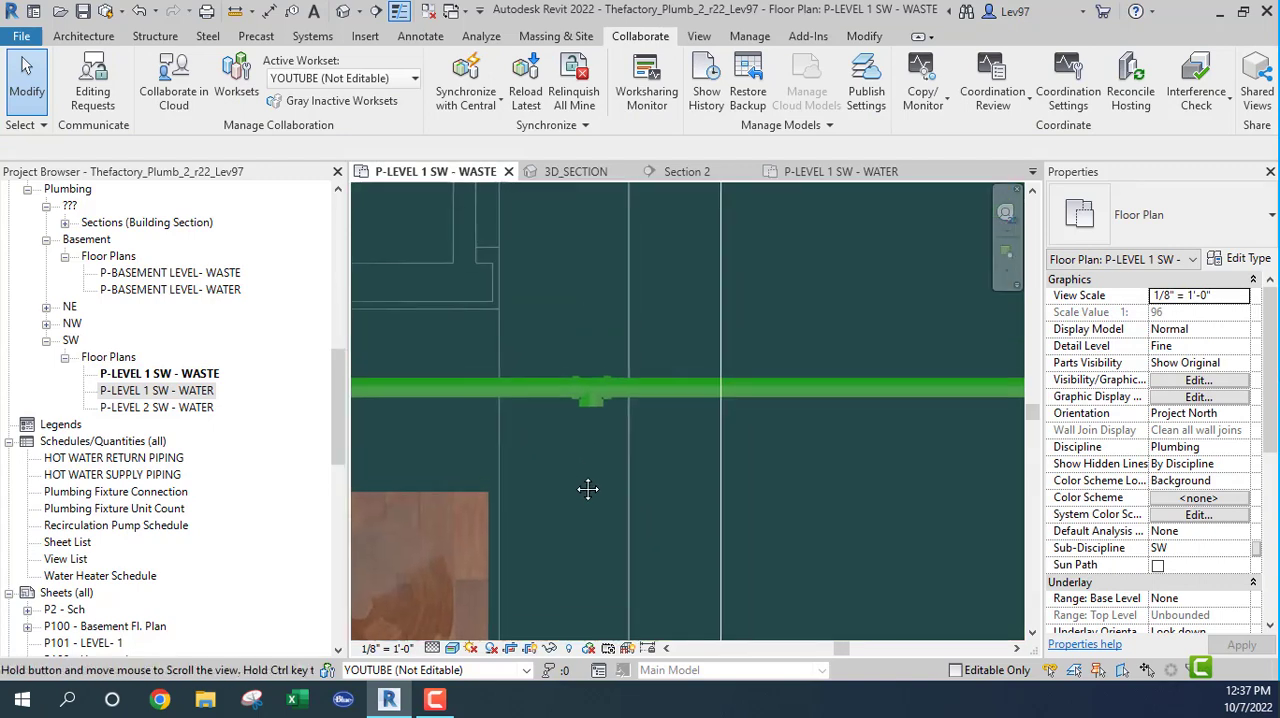
click(591, 407)
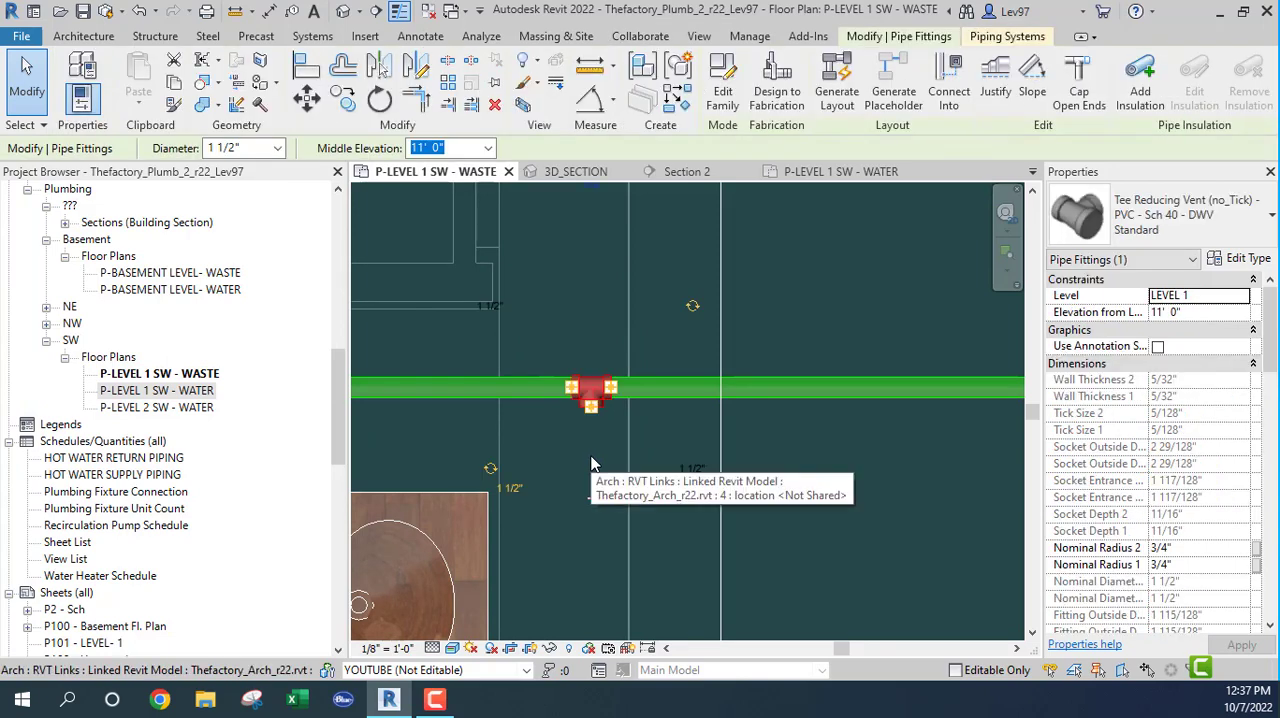
key(Delete)
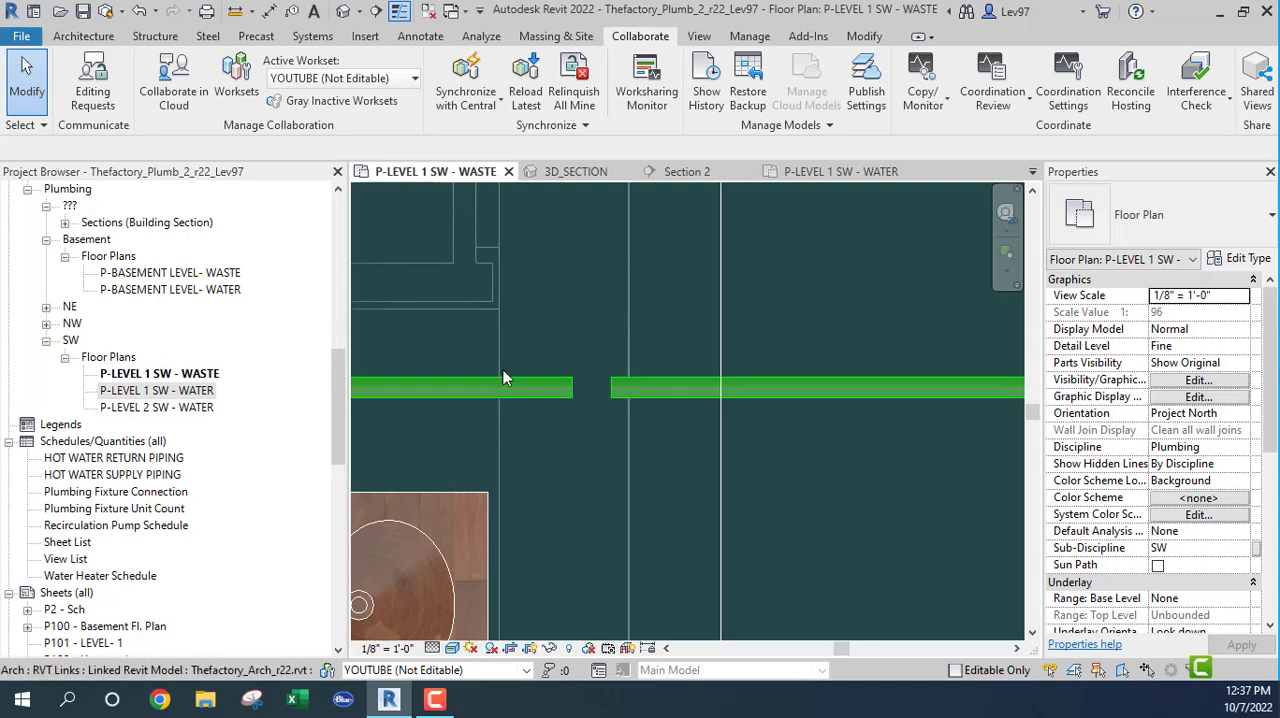
Step: Join the two separated 1 1/2" vent pipe ends with Trim/Extend to Corner, and undo back to the reducing tee
click(866, 37)
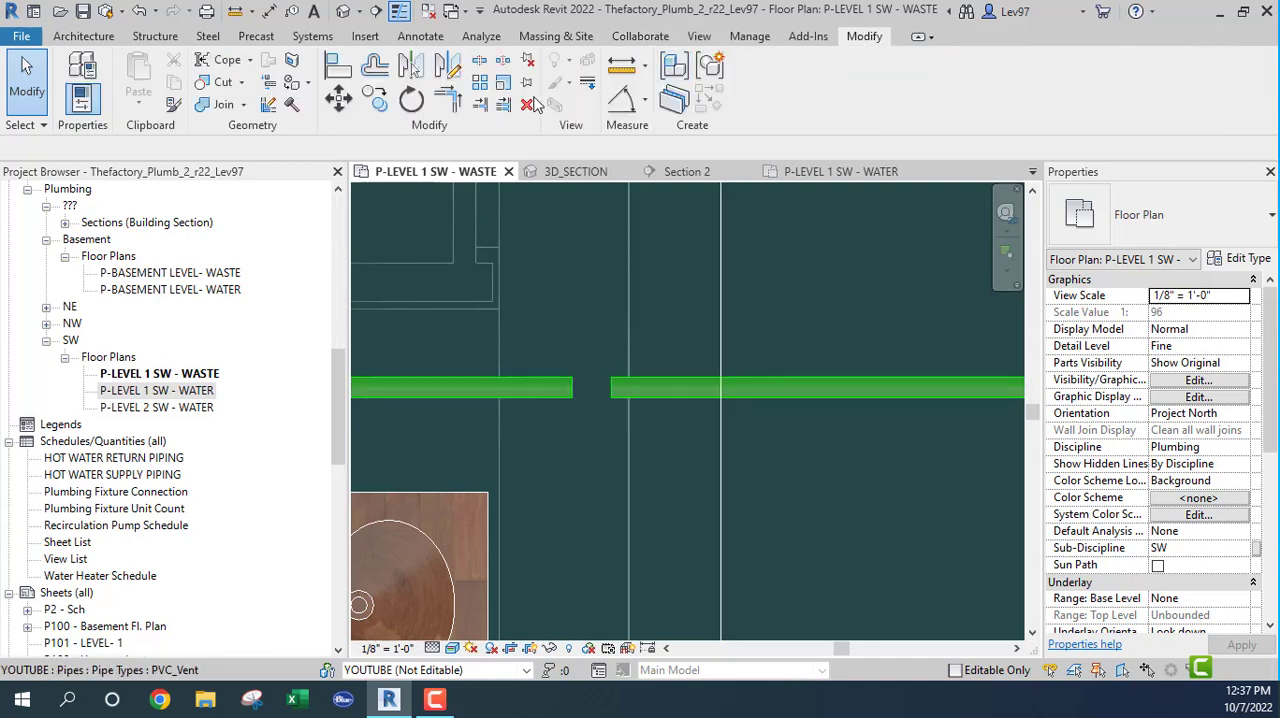
click(448, 98)
click(530, 386)
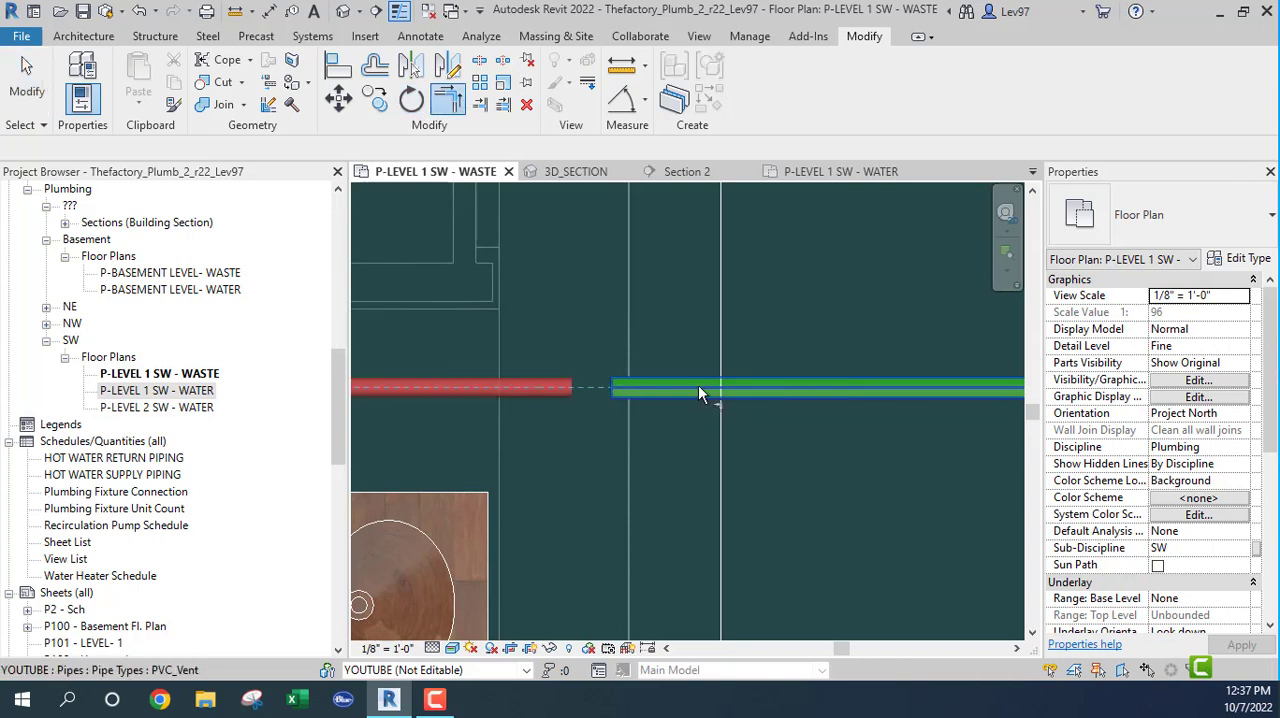
click(698, 386)
key(Escape)
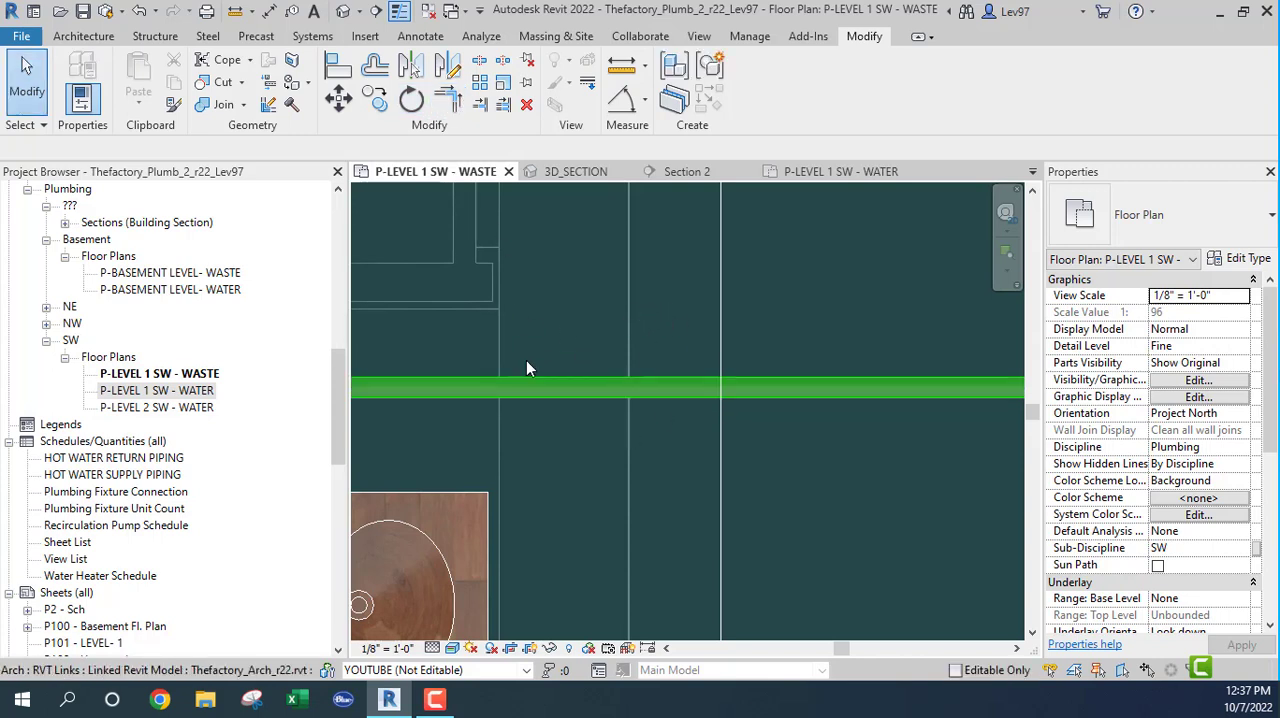
click(139, 10)
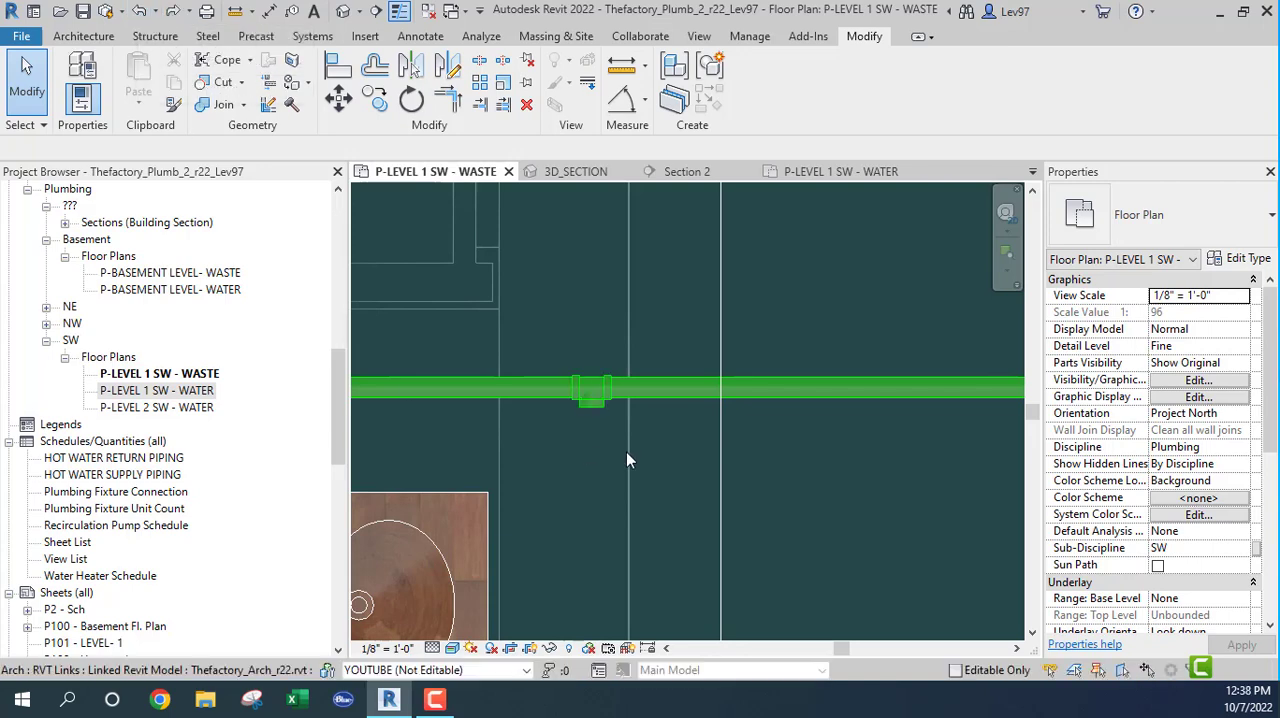
Step: Delete the reducing vent tee from the horizontal pipe and undo the deletion
click(589, 405)
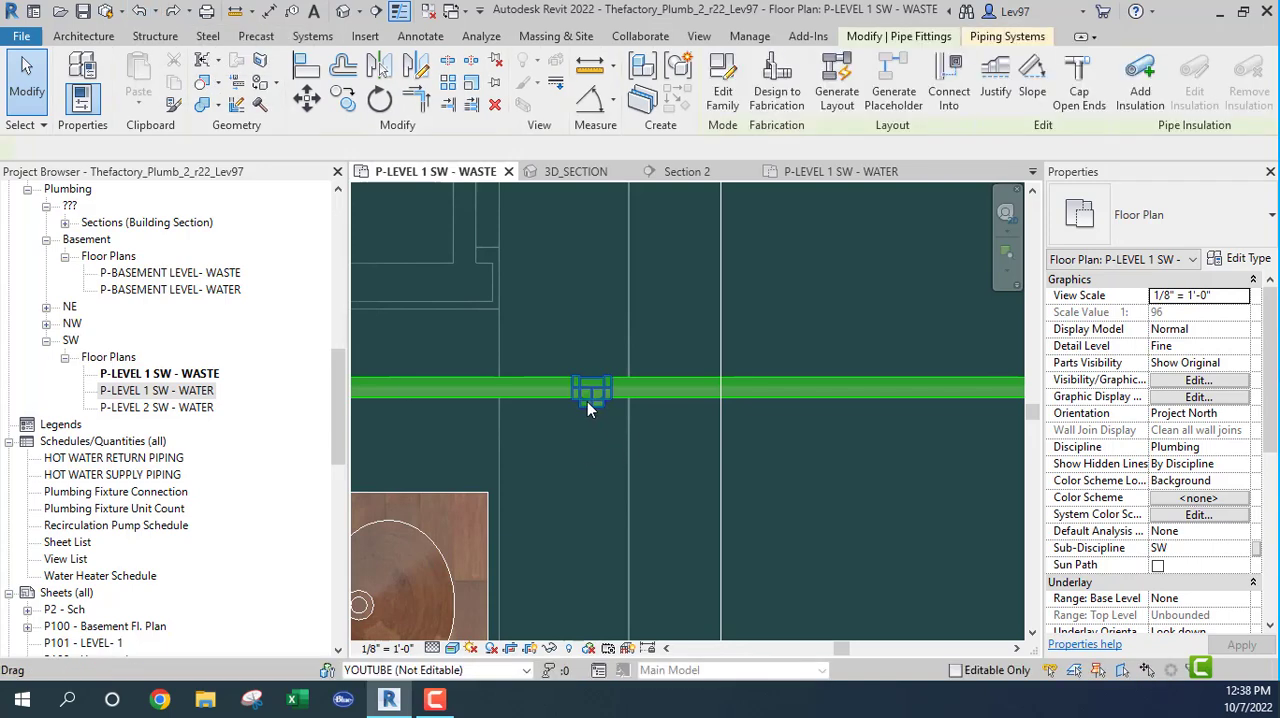
click(495, 106)
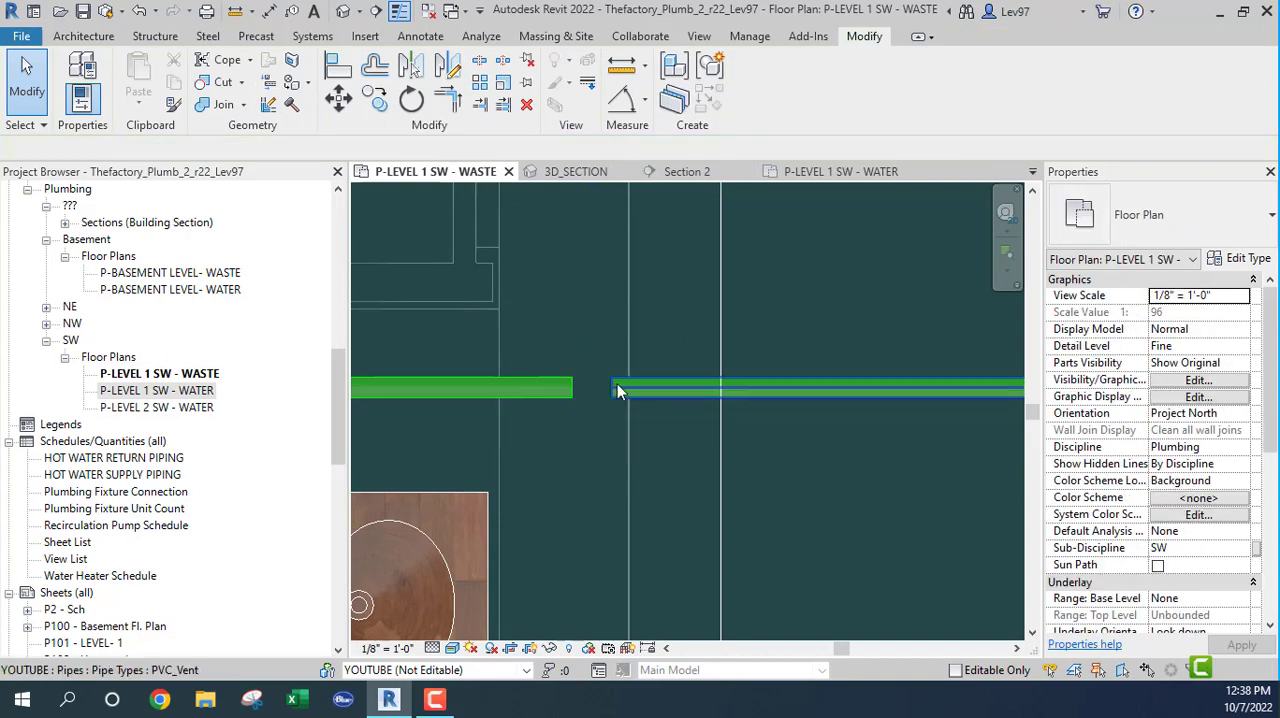
click(137, 12)
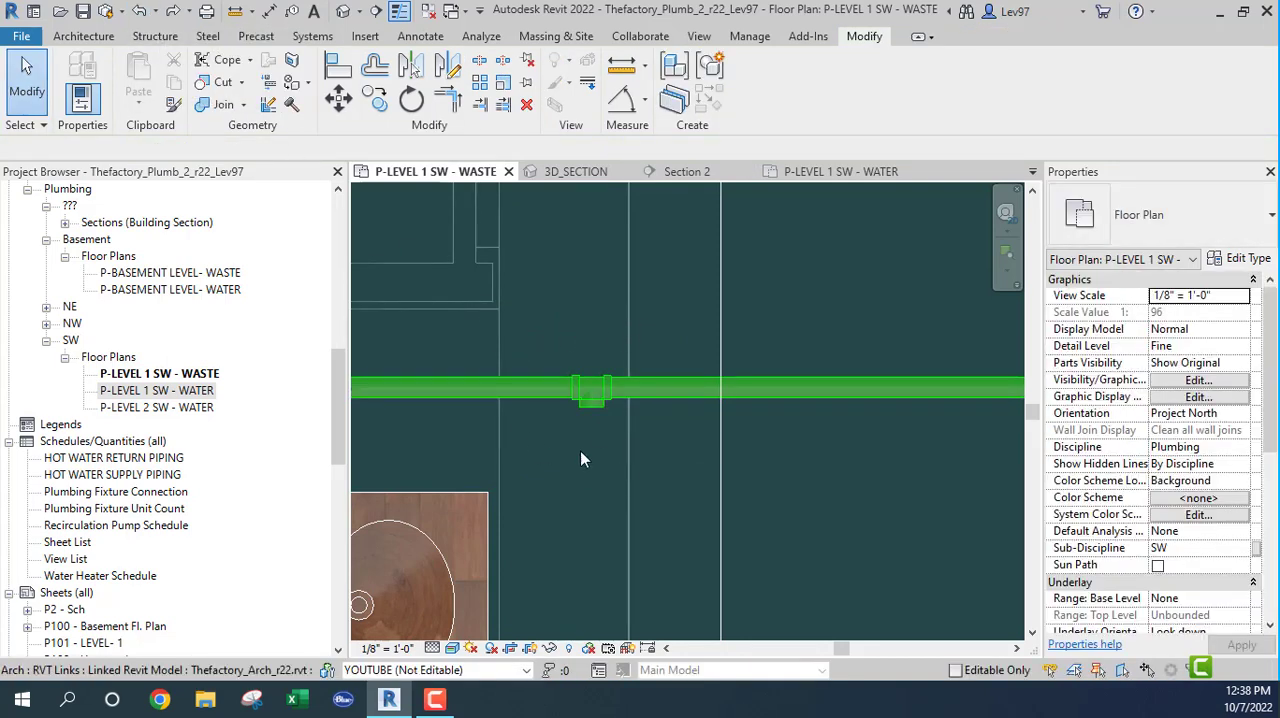
Step: Remove the reducing tee's open branch outlet to make the vent pipe continuous, and undo the removal
click(580, 393)
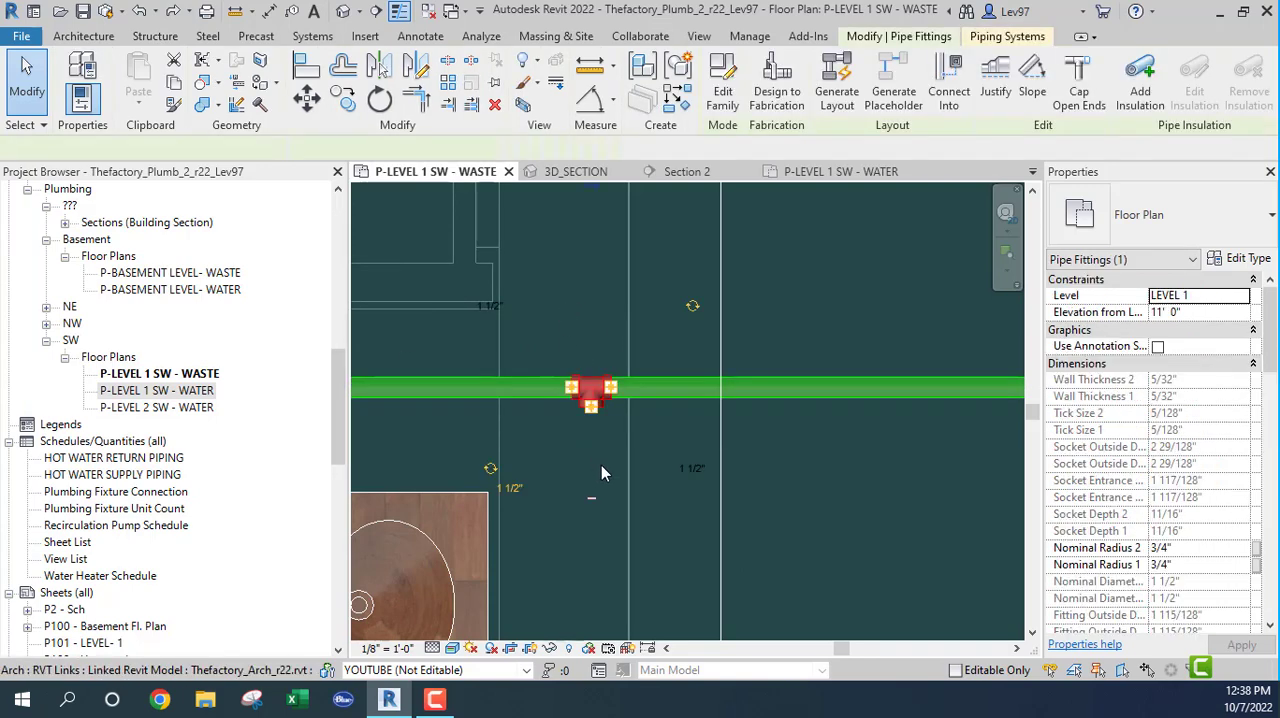
scroll(591, 522, up, 1)
scroll(591, 522, up, 1)
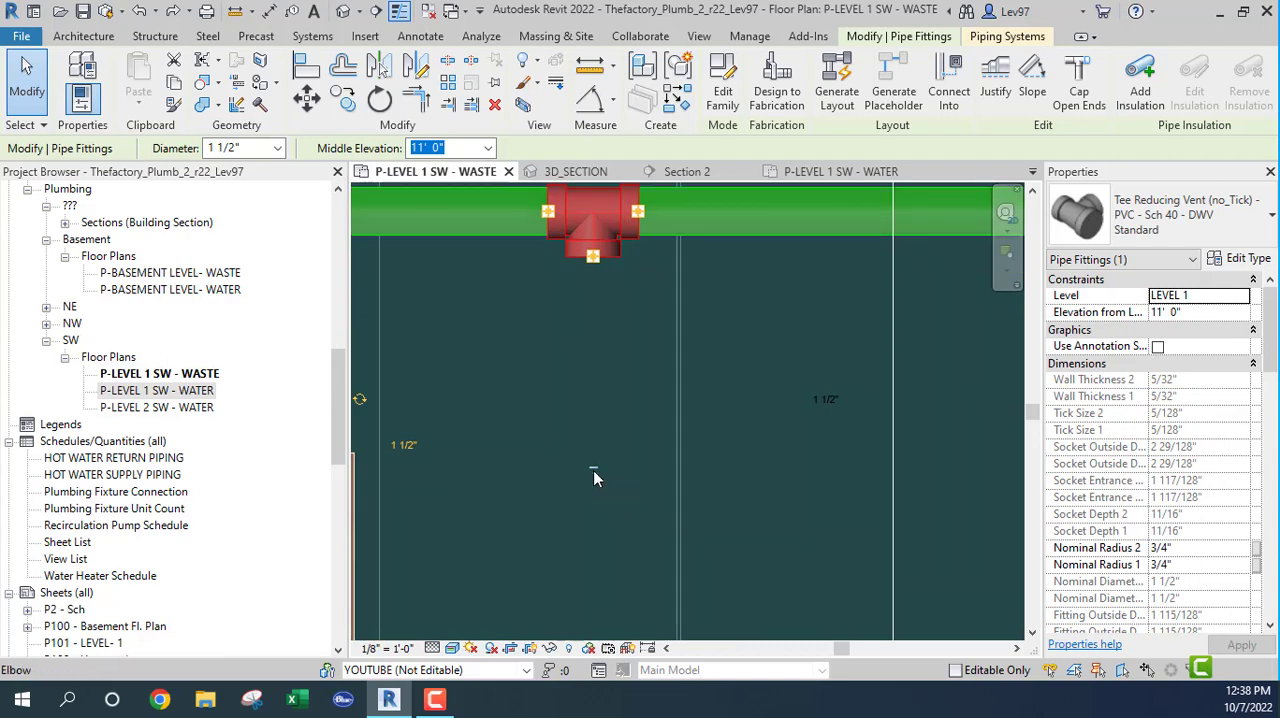
key(Delete)
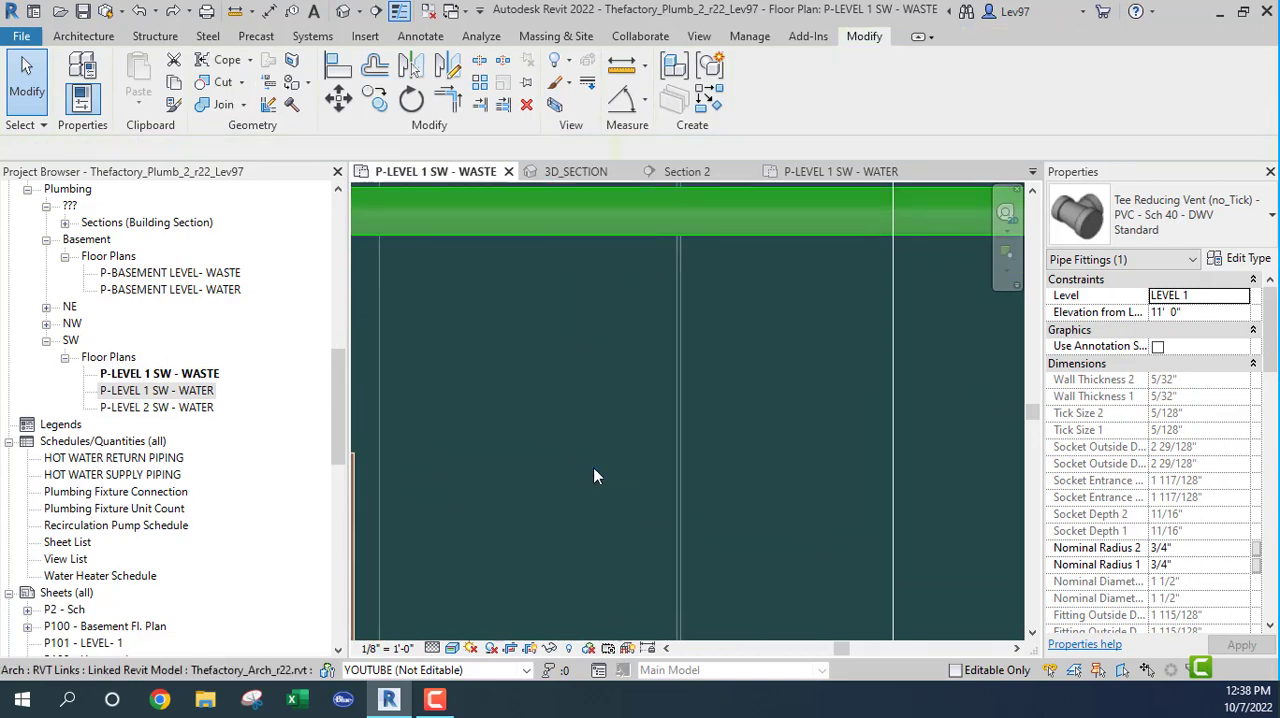
scroll(594, 476, down, 4)
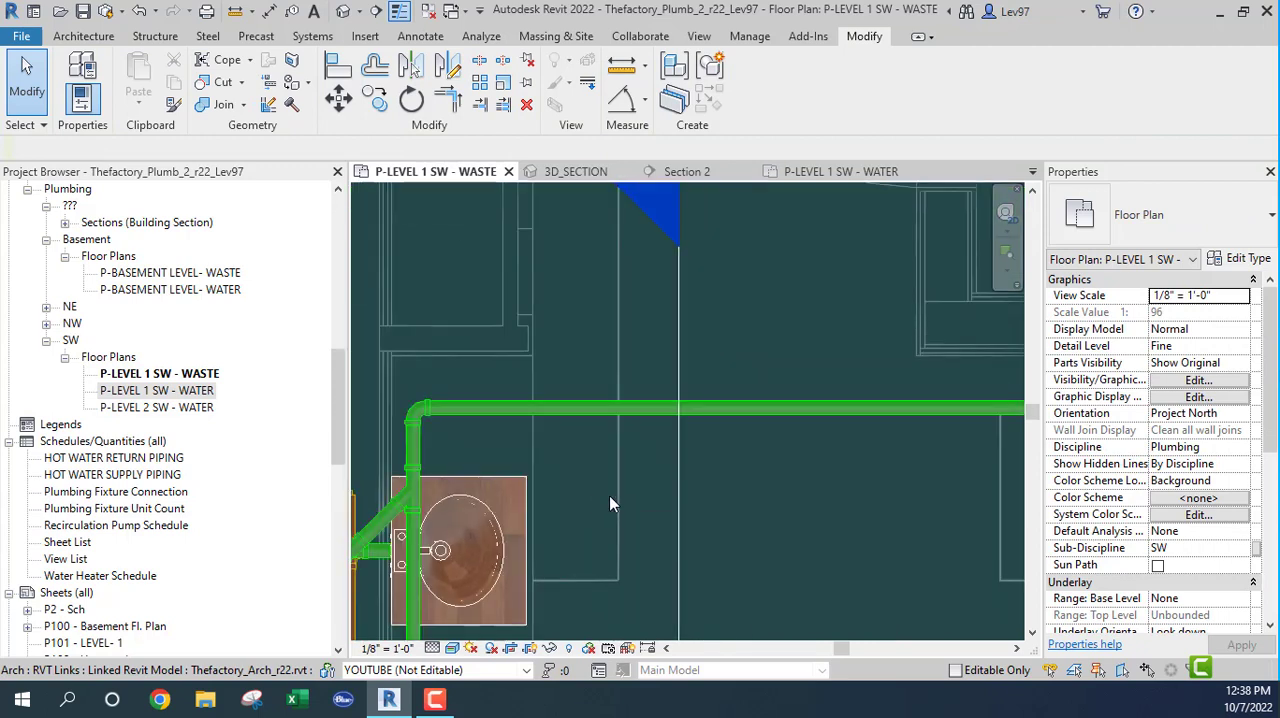
middle_drag(609, 495, 714, 521)
click(142, 13)
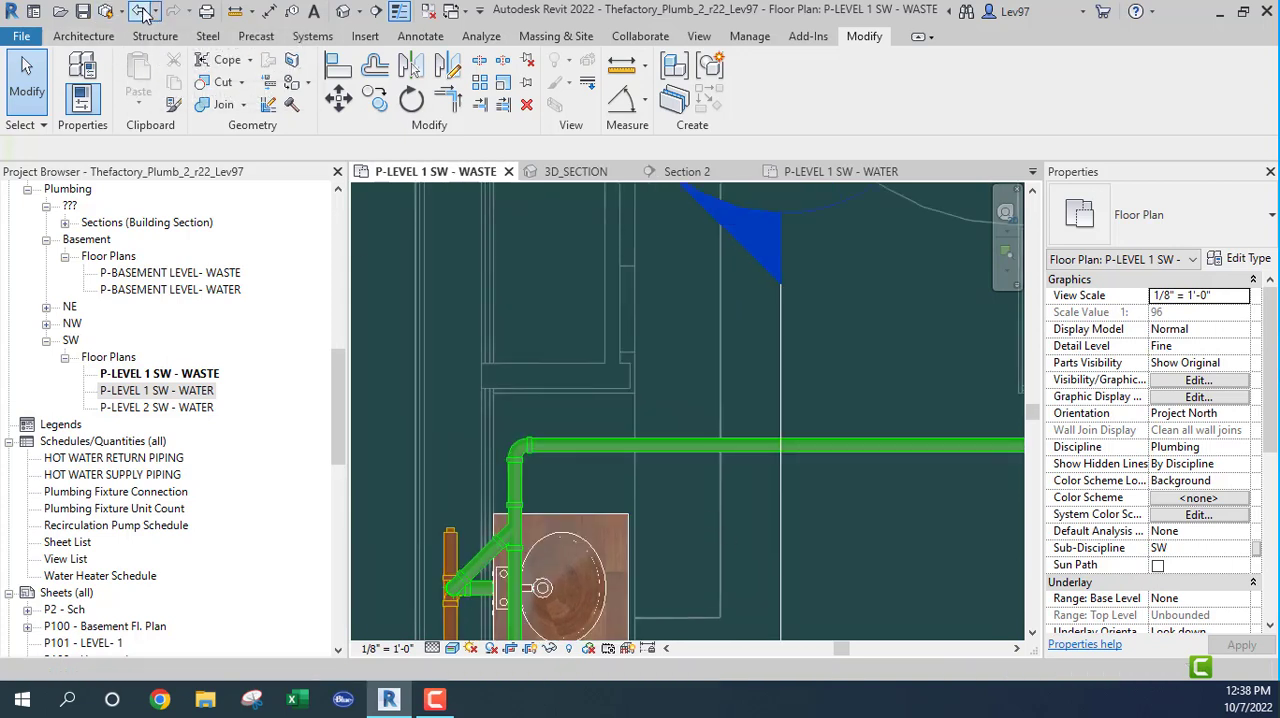
Step: Repeat converting the vent tee to straight pipe by removing its south outlet, and restore the tee
scroll(635, 446, down, 1)
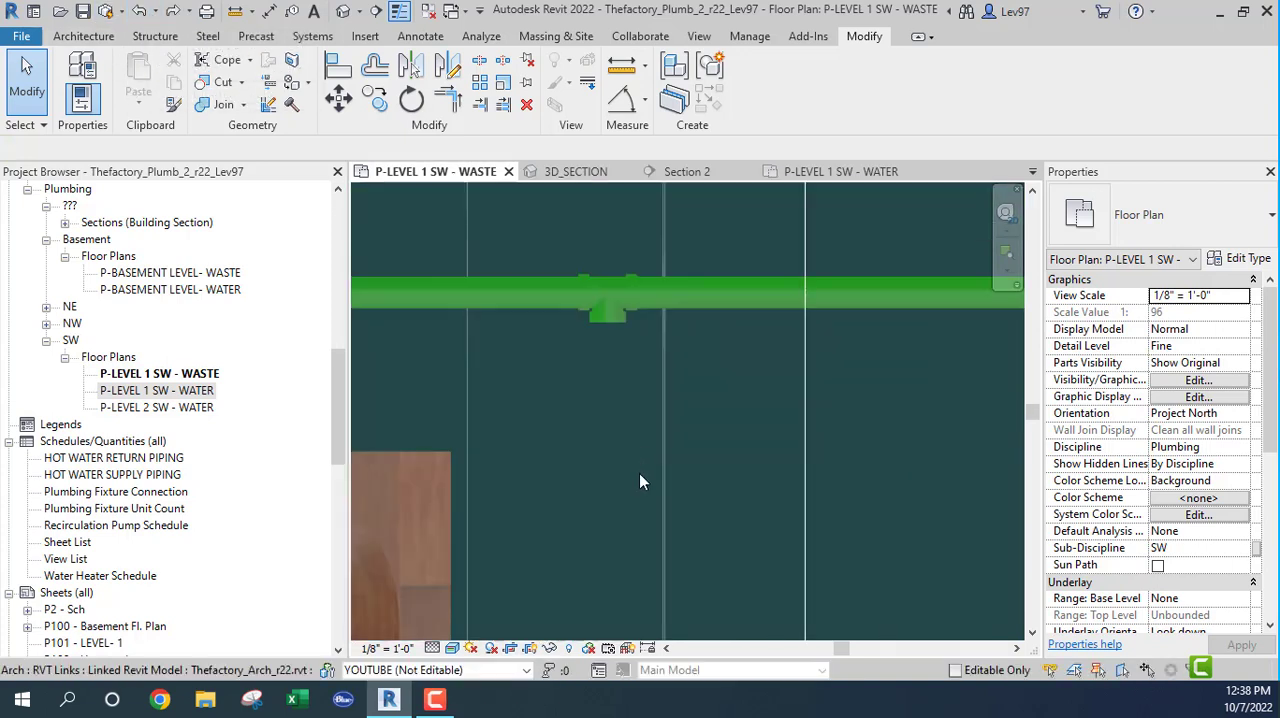
middle_drag(639, 473, 681, 602)
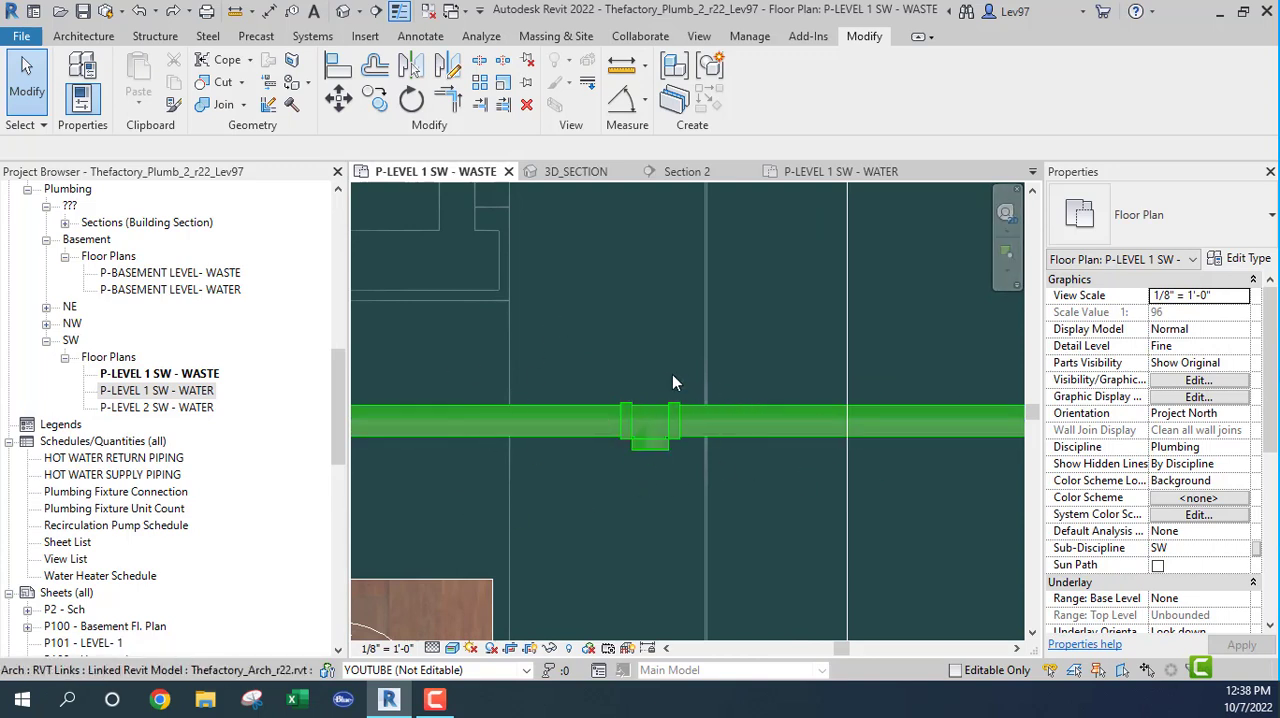
click(630, 440)
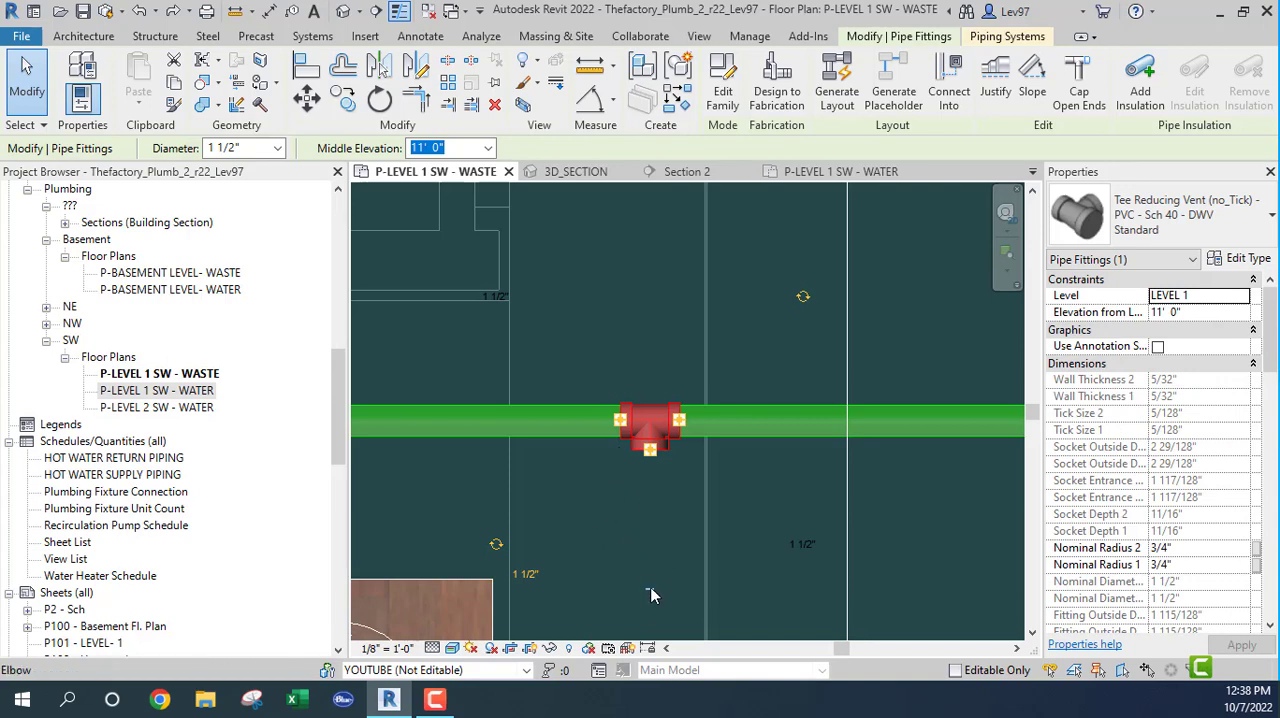
key(Escape)
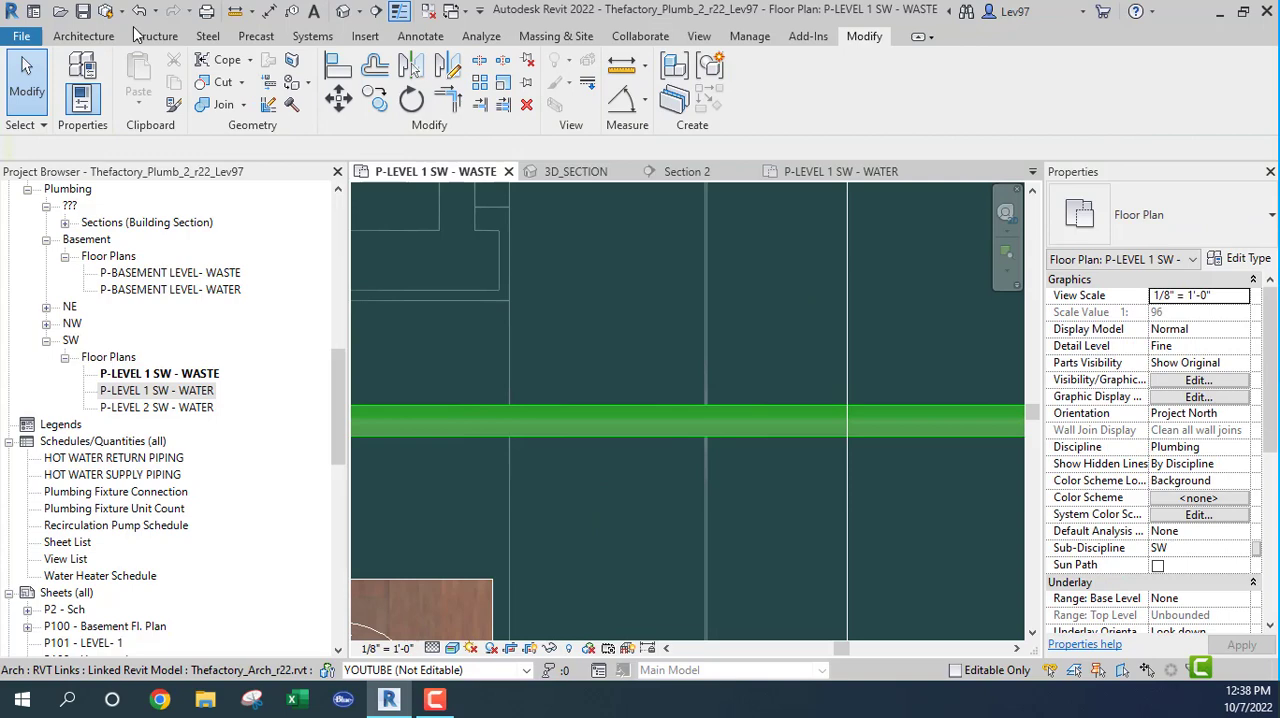
click(140, 12)
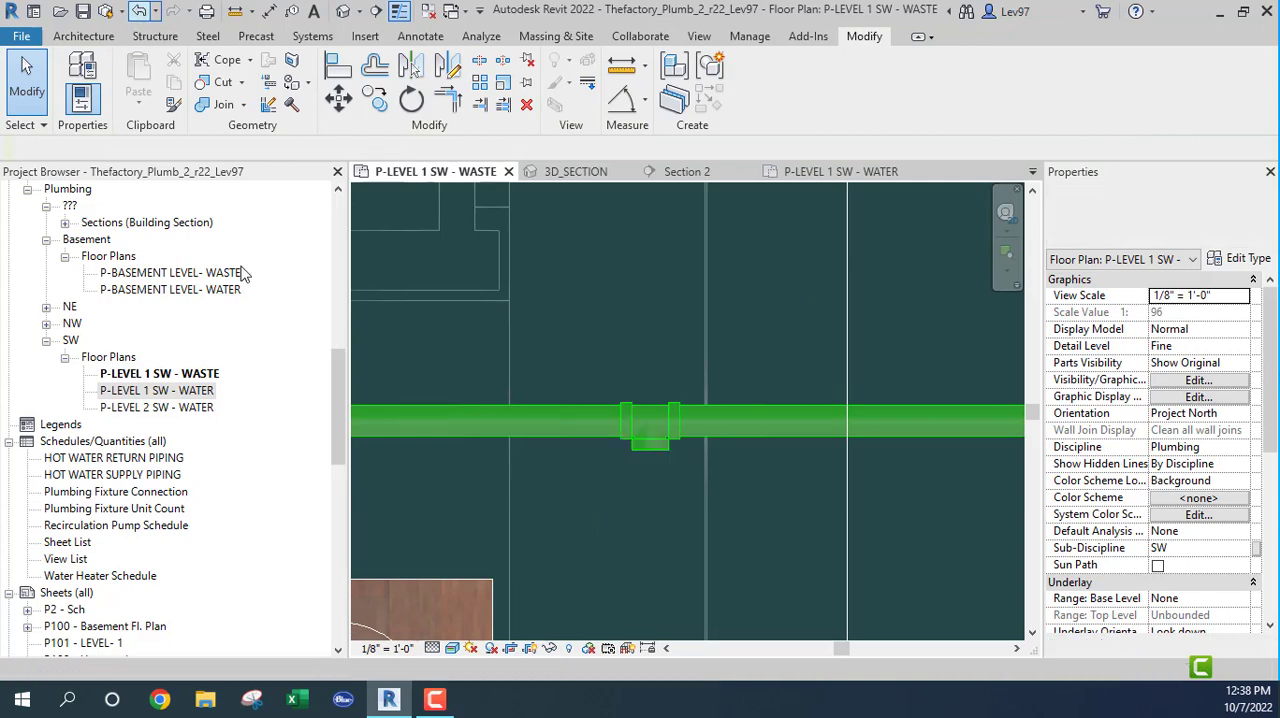
Step: Rotate the reducing vent tee through its vertical and north orientations and back to facing south
click(645, 432)
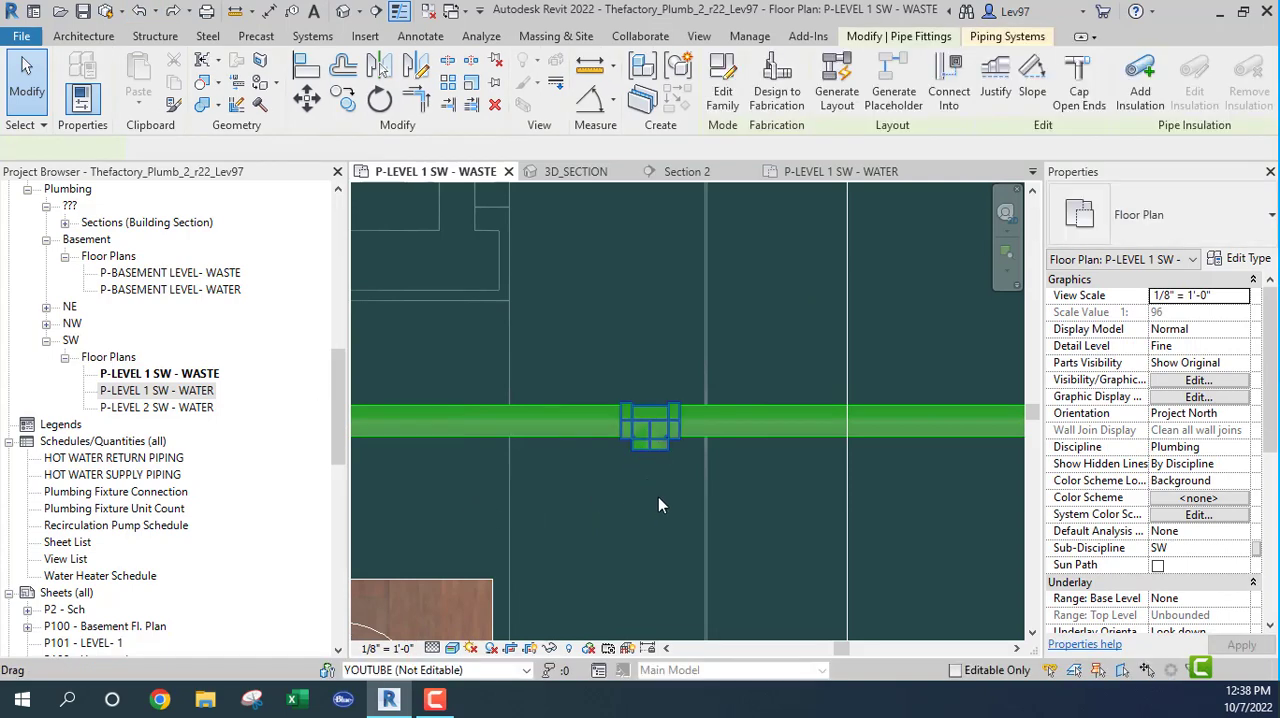
click(805, 299)
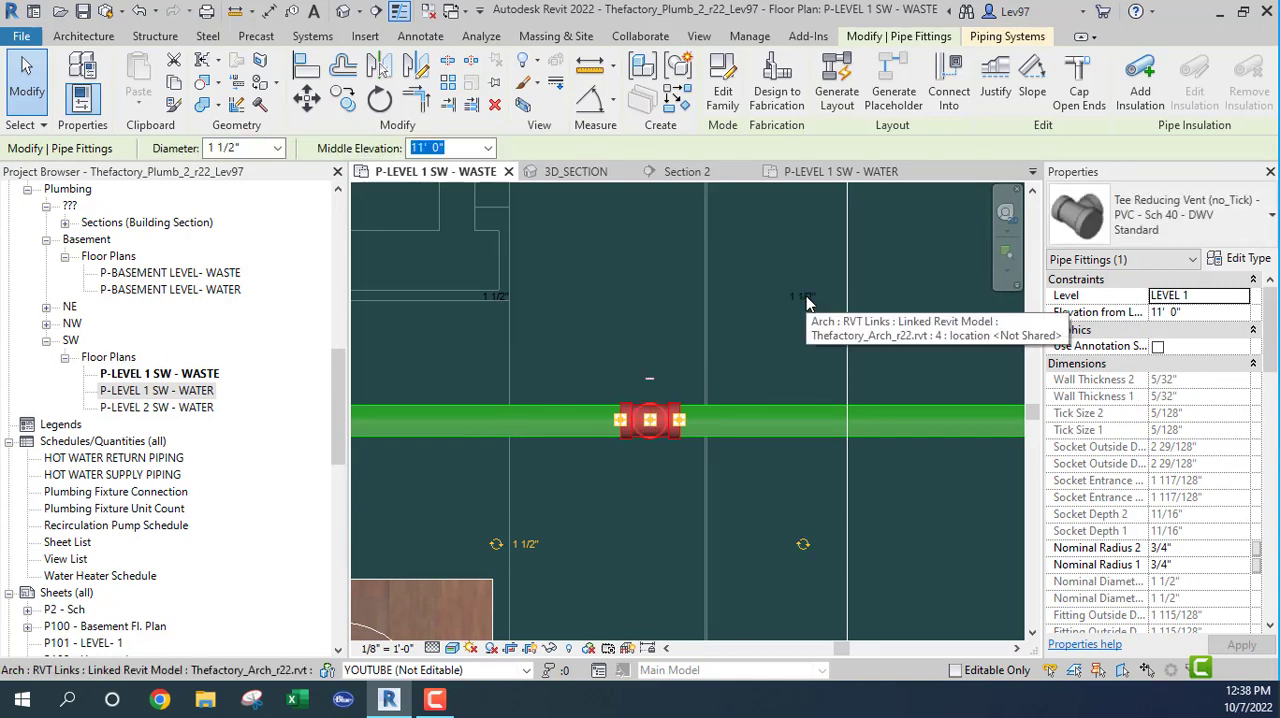
click(804, 545)
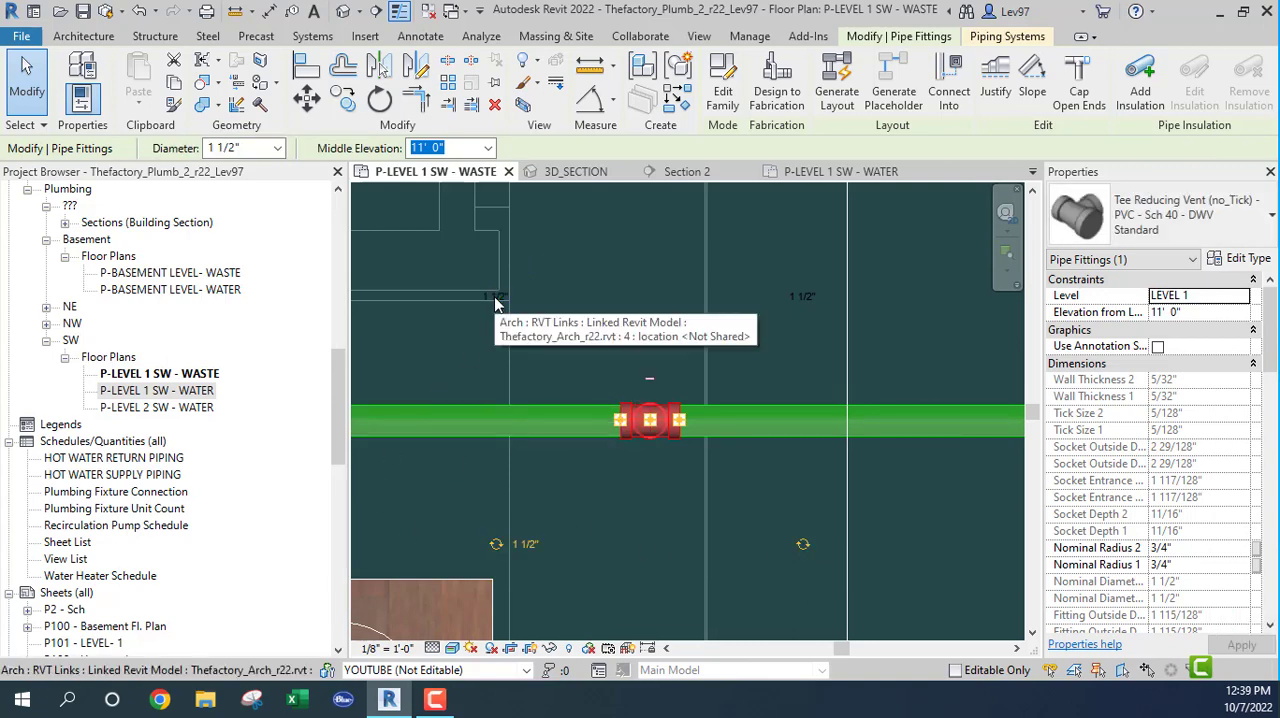
click(495, 299)
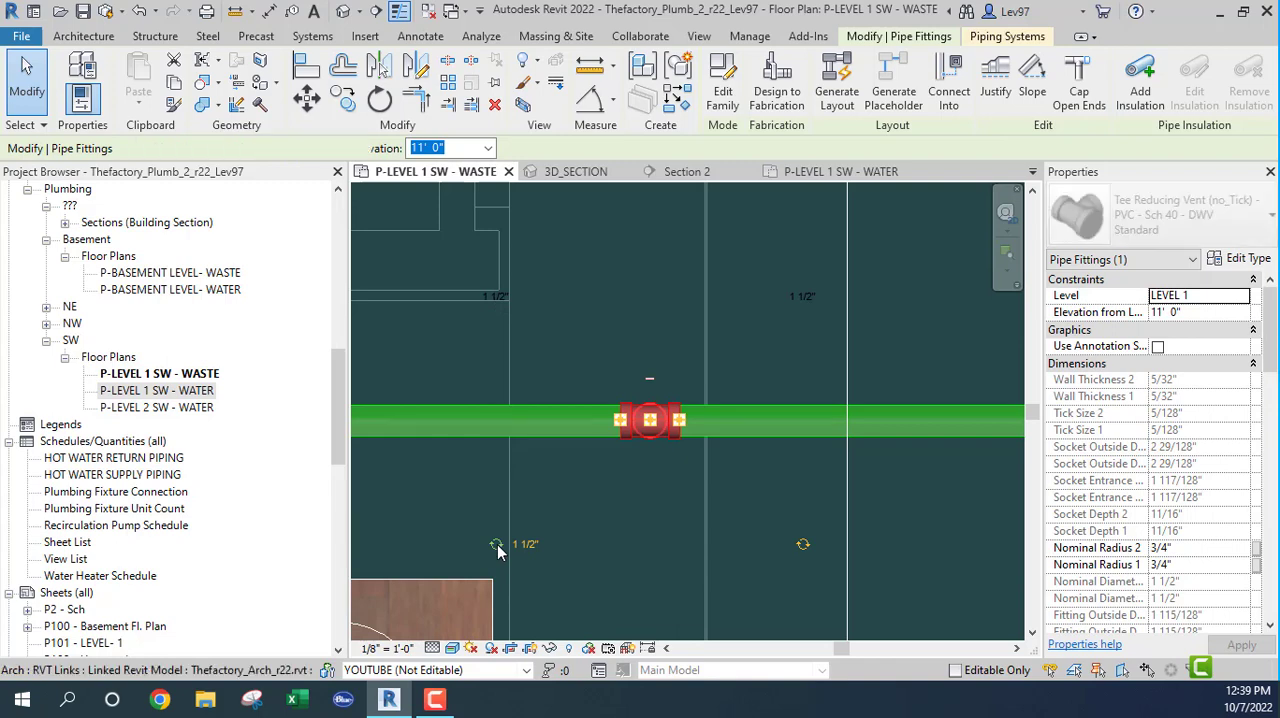
click(497, 544)
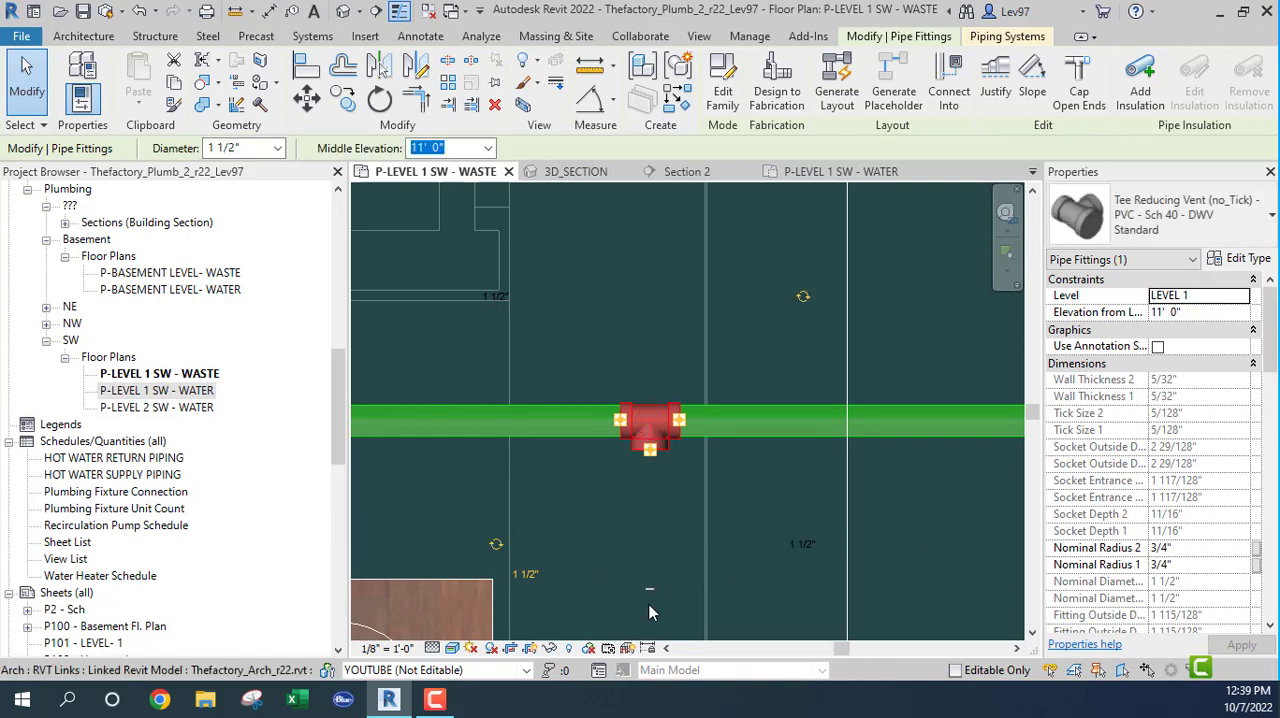
Step: Remove the unused south outlet of the selected vent tee so the horizontal vent runs as one continuous pipe
key(Delete)
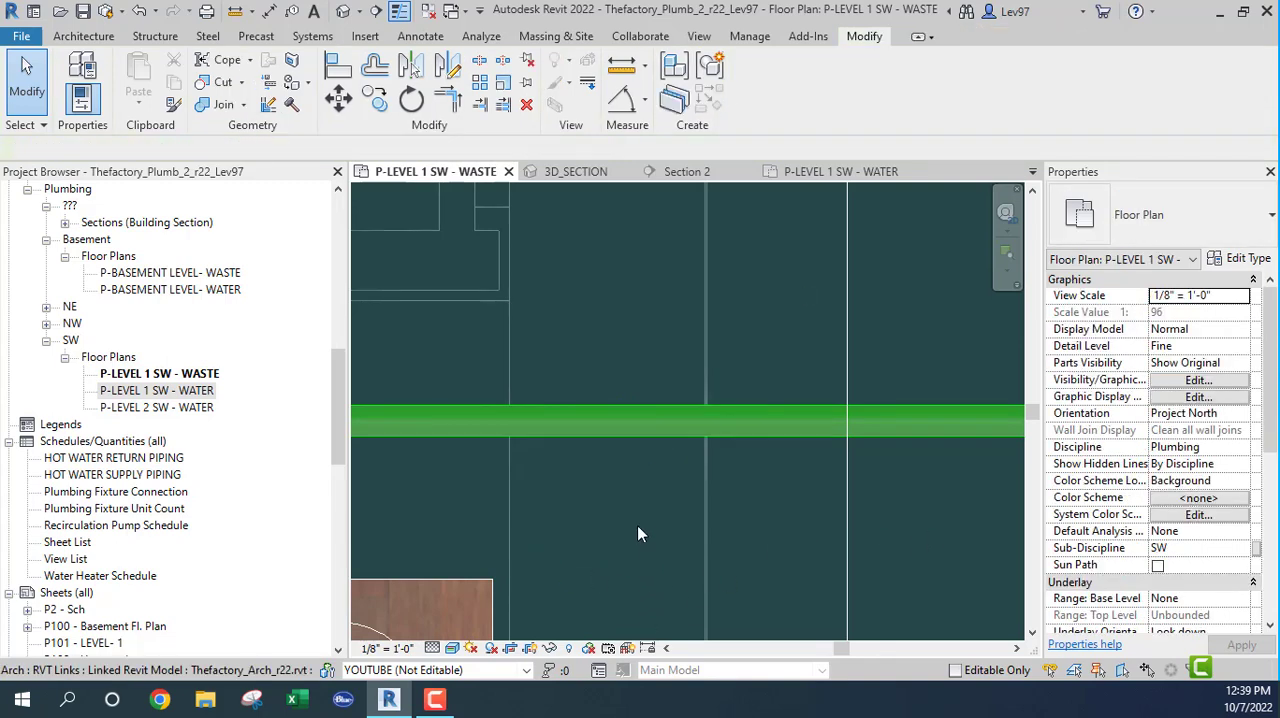
scroll(640, 500, down, 4)
middle_drag(641, 520, 610, 381)
scroll(611, 381, down, 2)
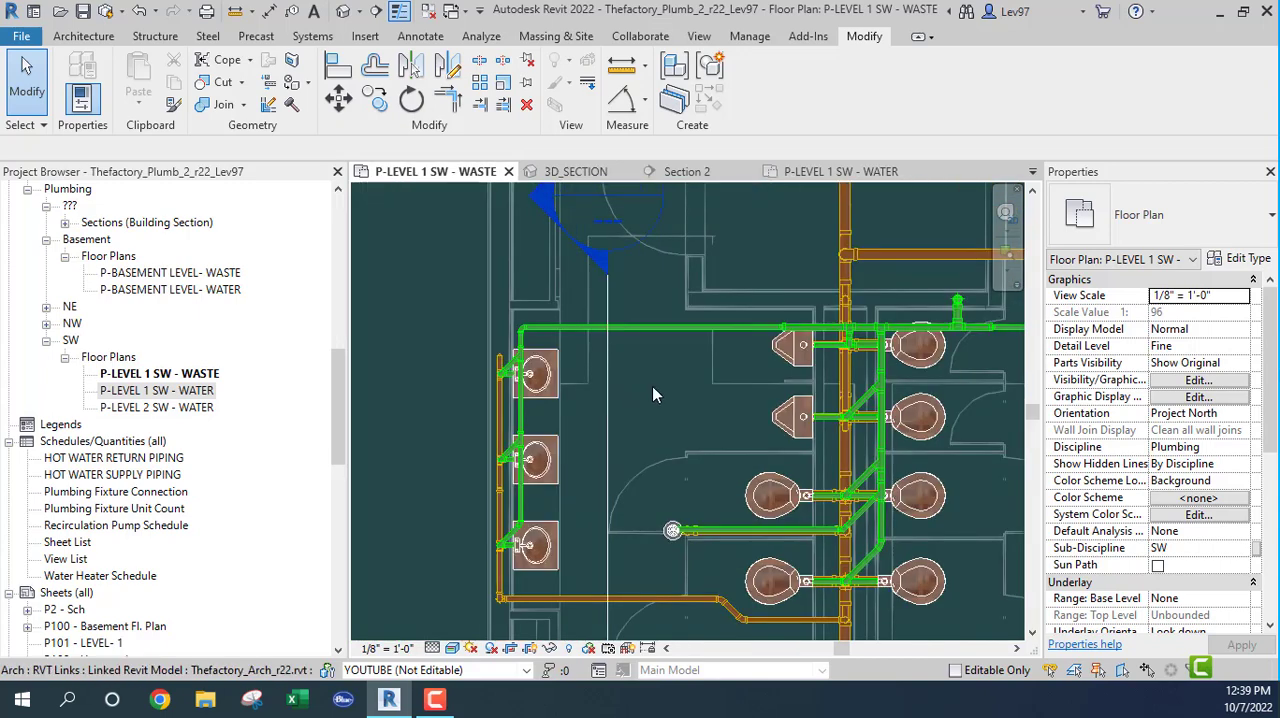
scroll(649, 390, down, 3)
middle_drag(605, 500, 549, 382)
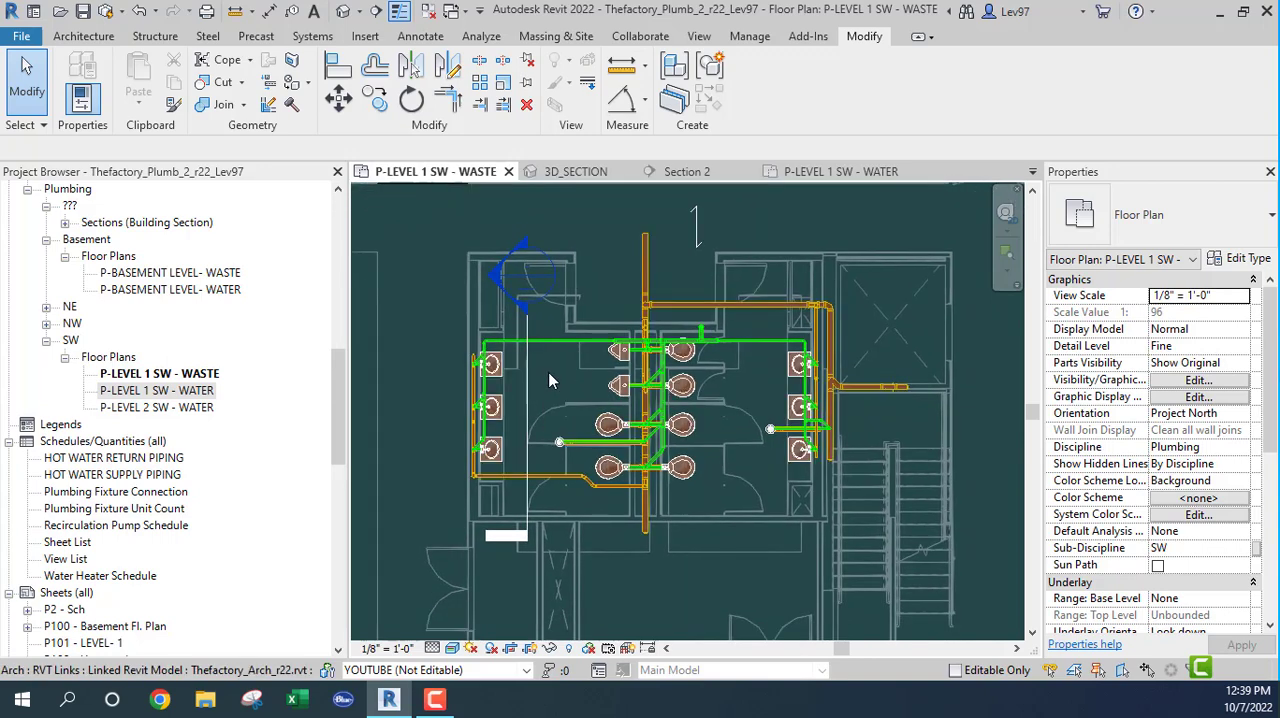
Step: In P-LEVEL 1 SW - WATER, move Section 2 northeast so it spans the 3" DCW and 2" DHW mains and their restroom branches
click(810, 176)
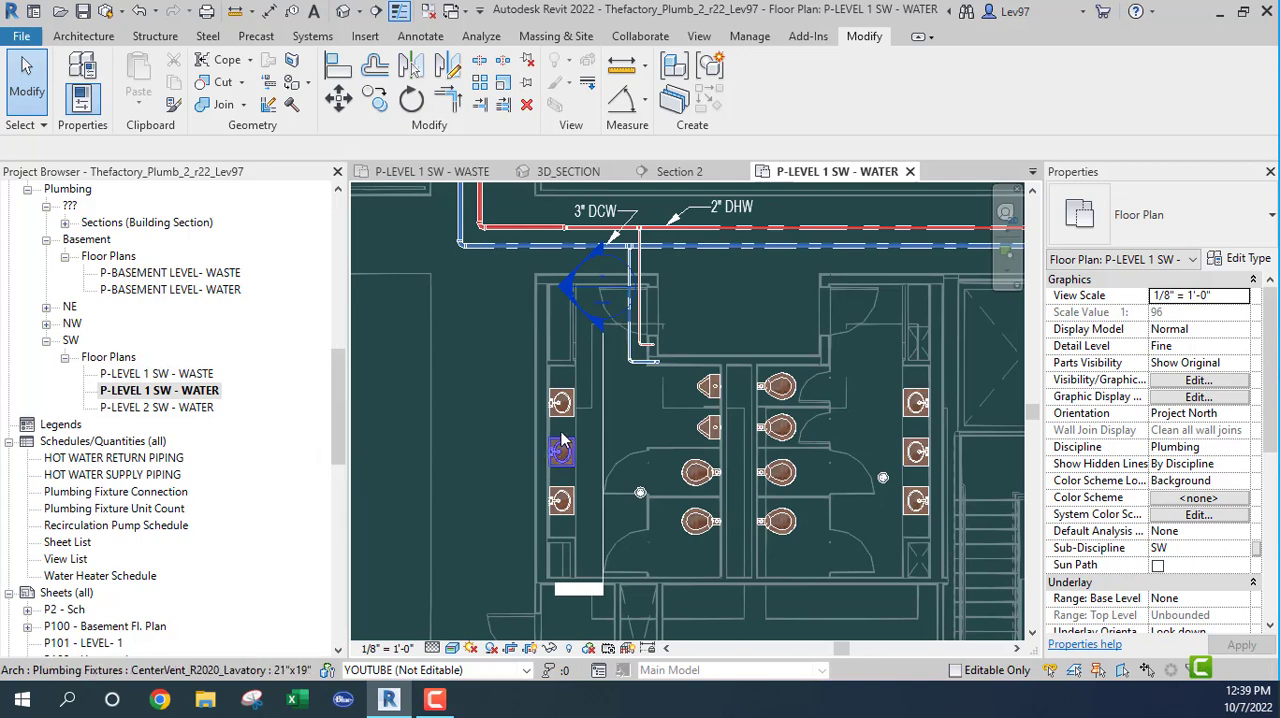
click(604, 449)
middle_drag(622, 410, 634, 524)
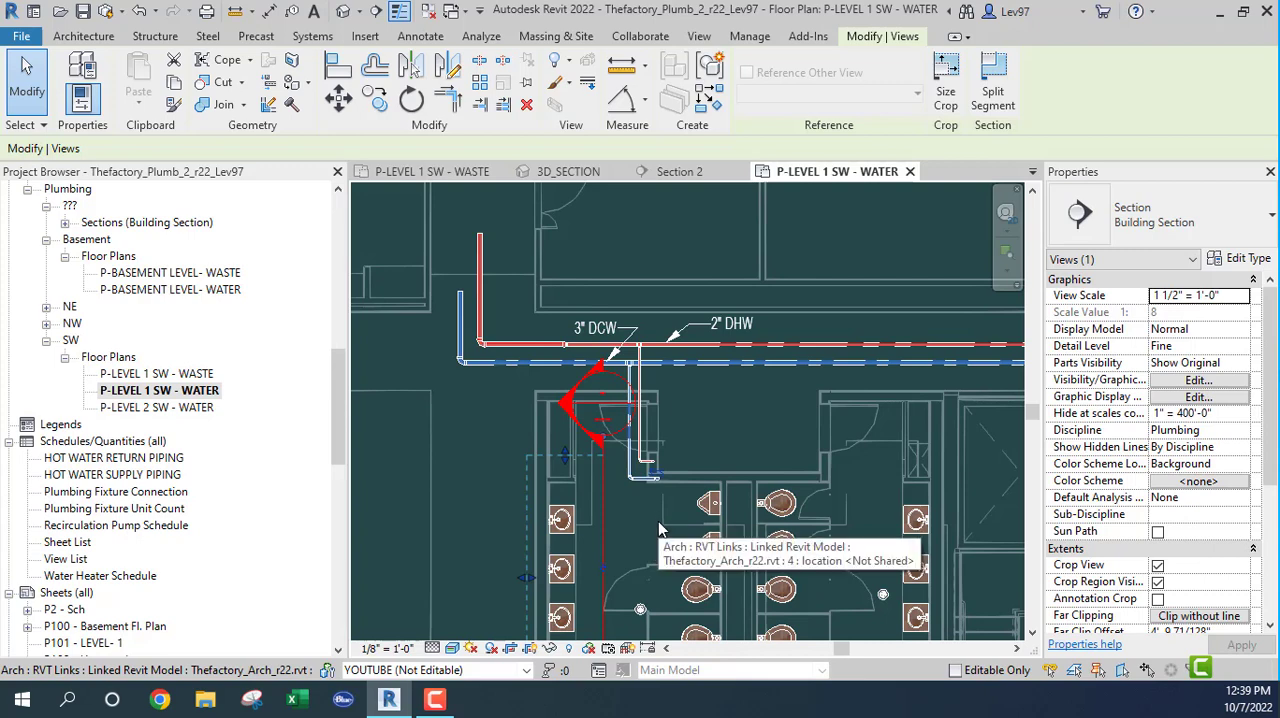
middle_drag(657, 521, 654, 442)
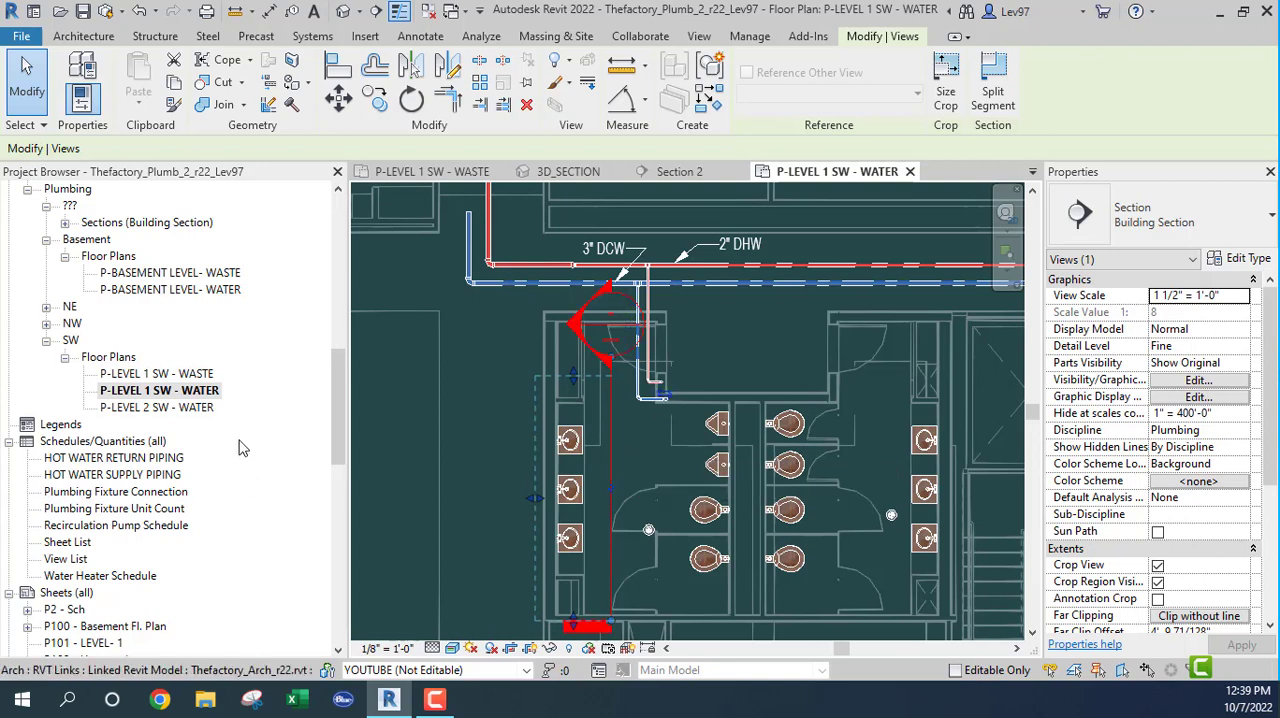
mouse_move(336, 430)
mouse_down()
mouse_move(336, 412)
mouse_move(336, 446)
mouse_up()
click(612, 448)
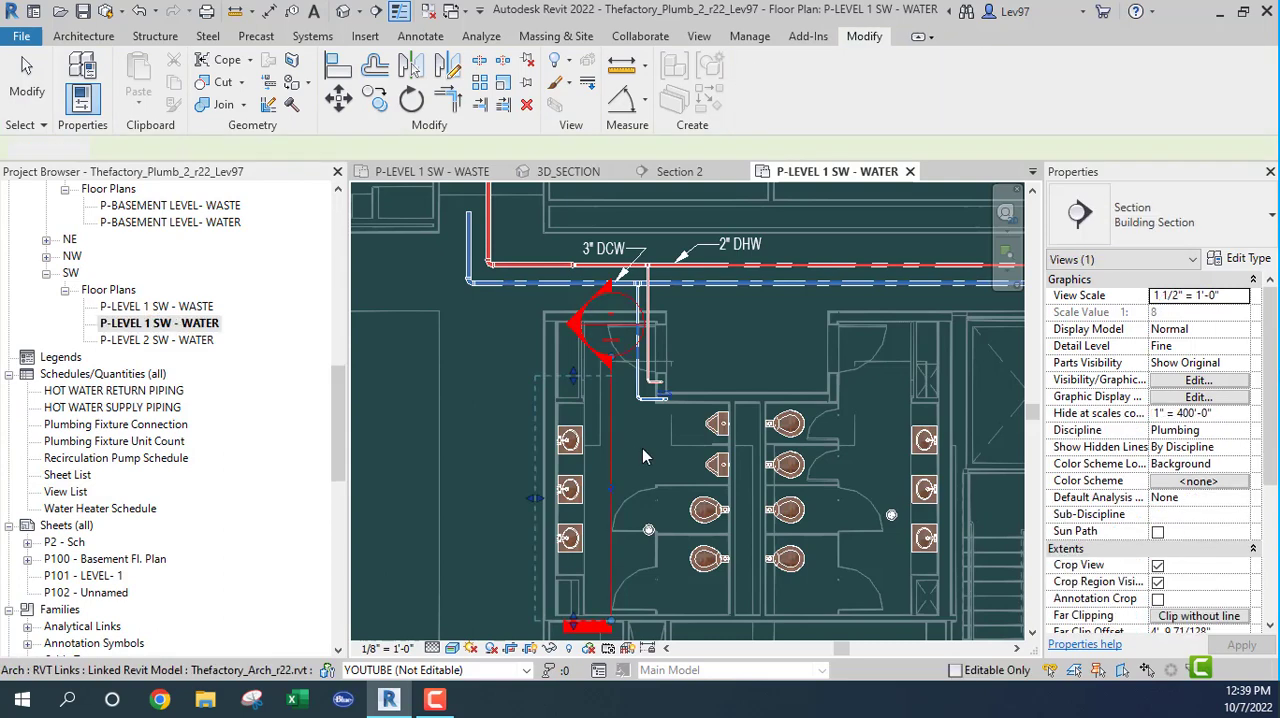
key(Escape)
click(613, 449)
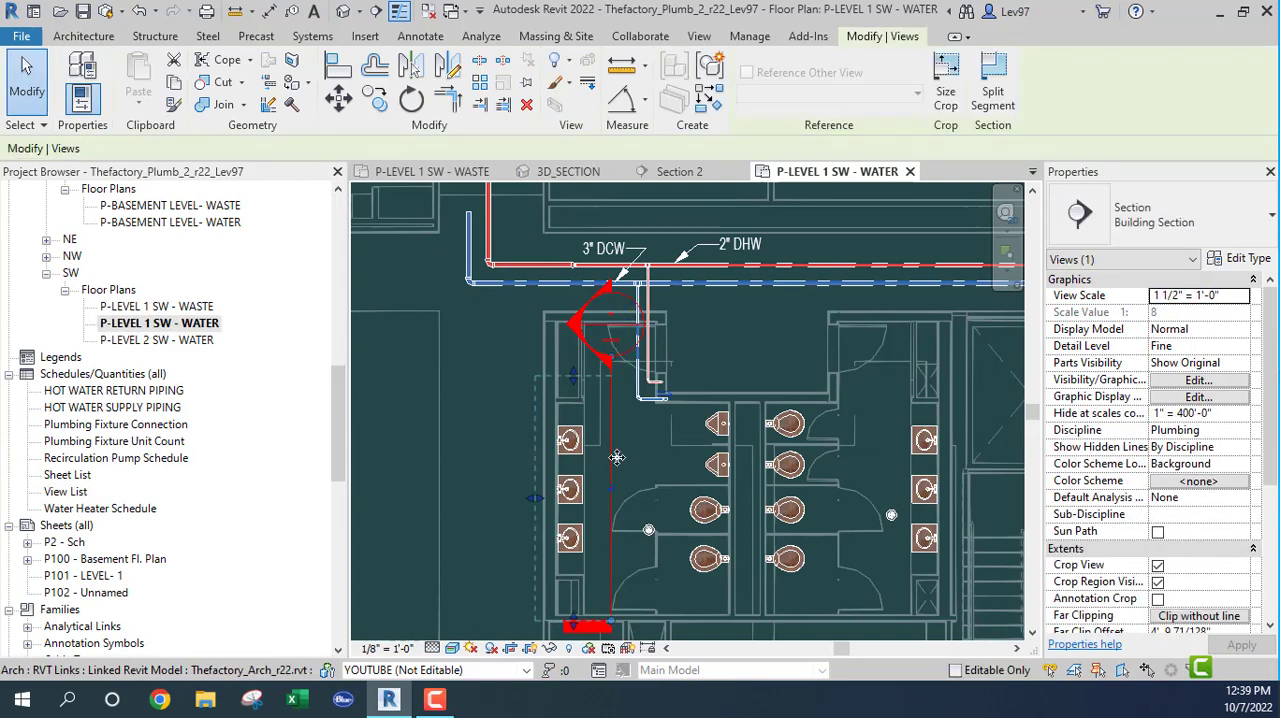
drag(611, 454, 688, 310)
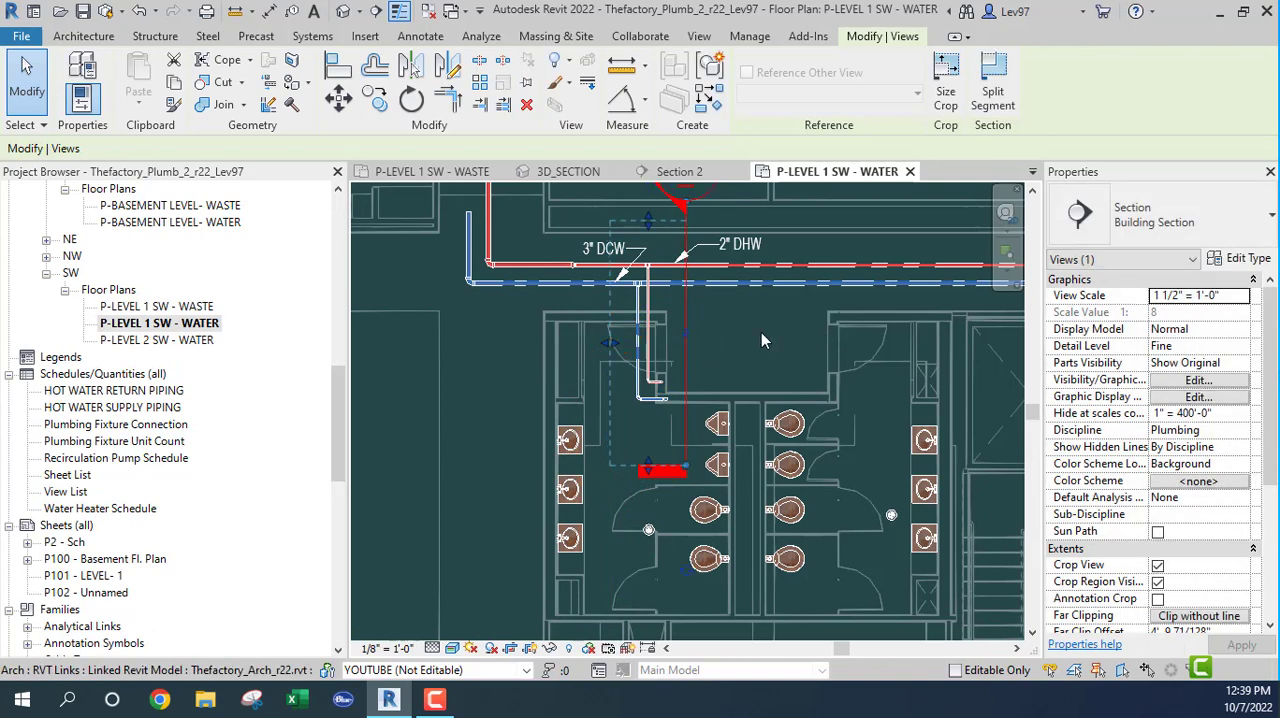
Step: Orient the 3D_SECTION view to Section: Section 2, and return the cropped model to its home isometric orientation
click(570, 171)
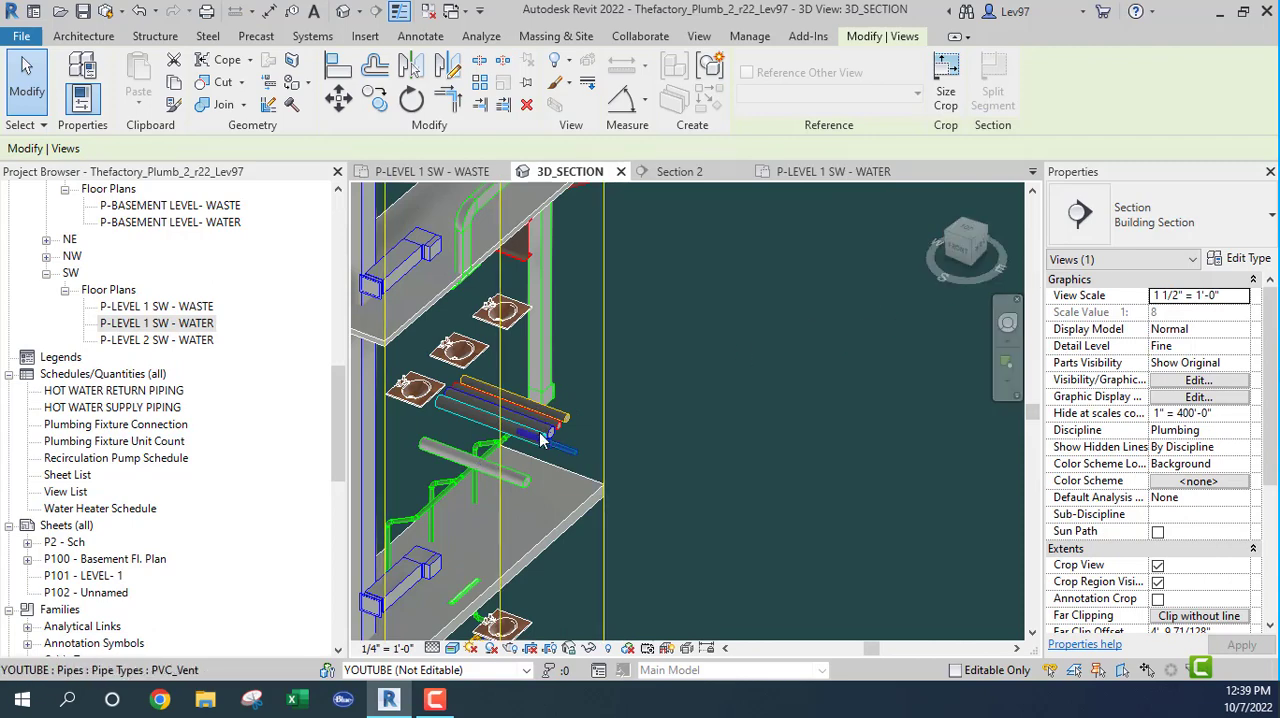
scroll(540, 440, down, 4)
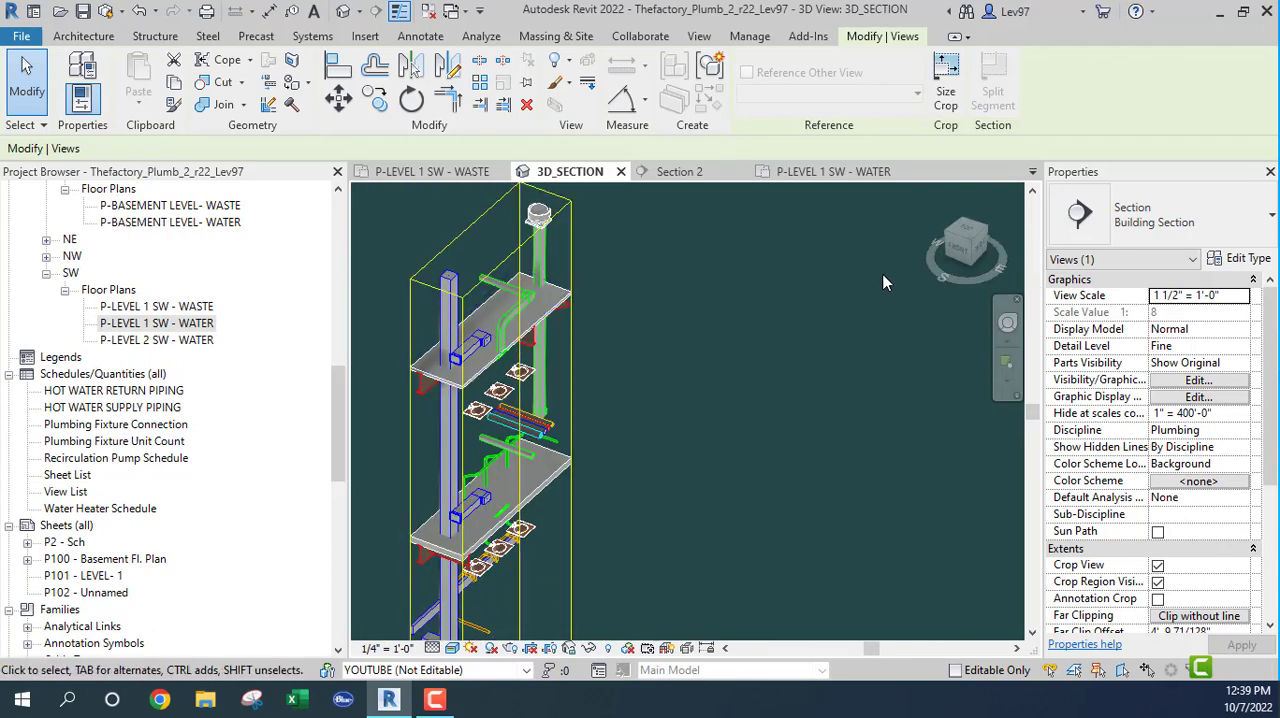
right_click(957, 243)
mouse_move(1055, 468)
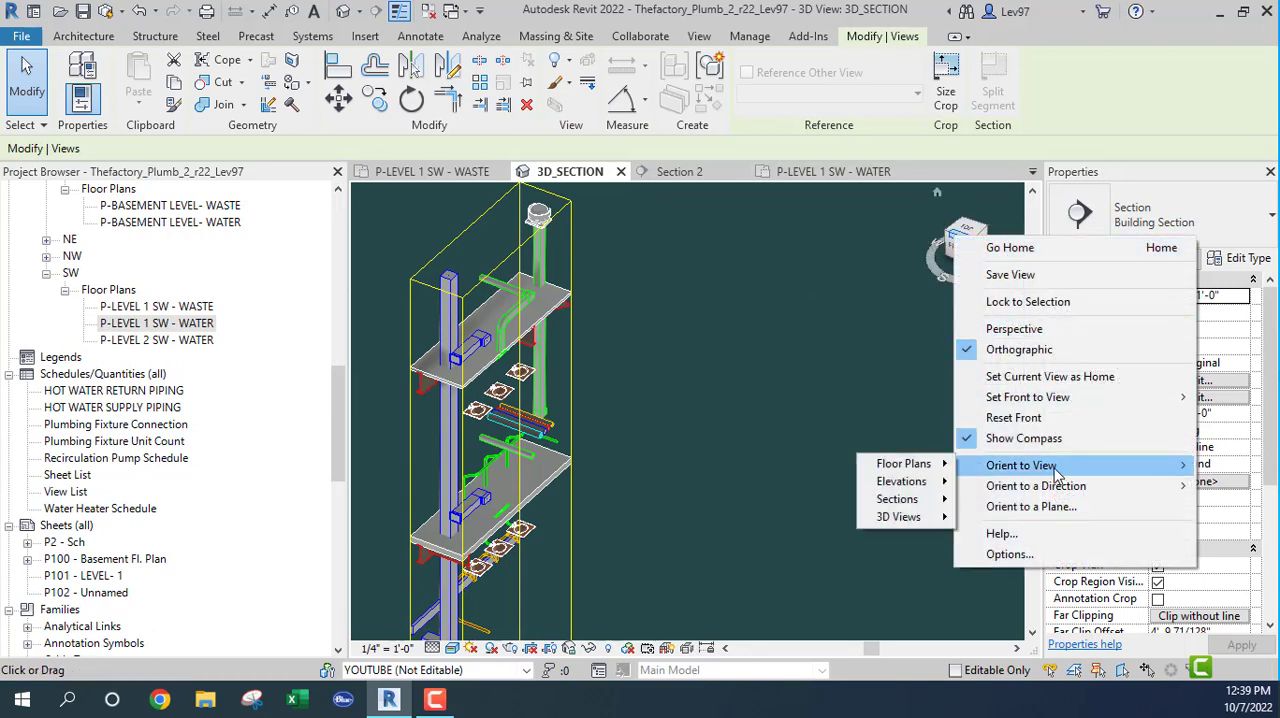
mouse_move(905, 500)
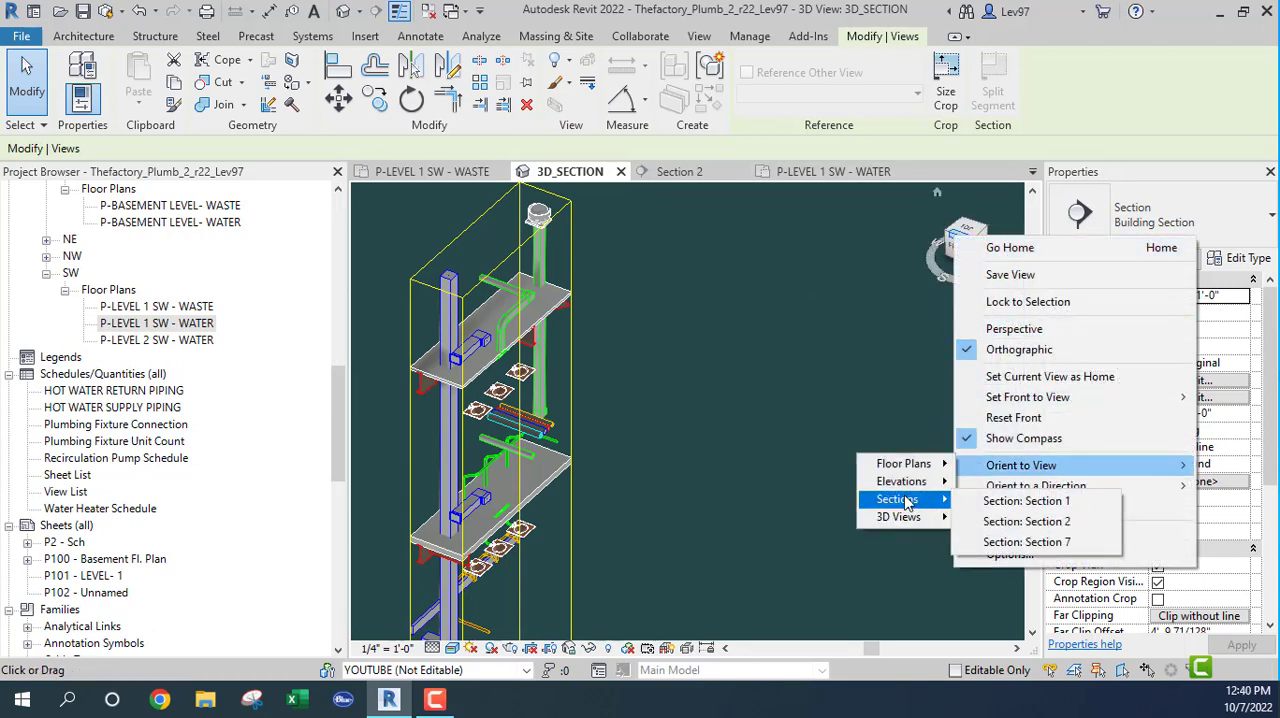
click(1057, 523)
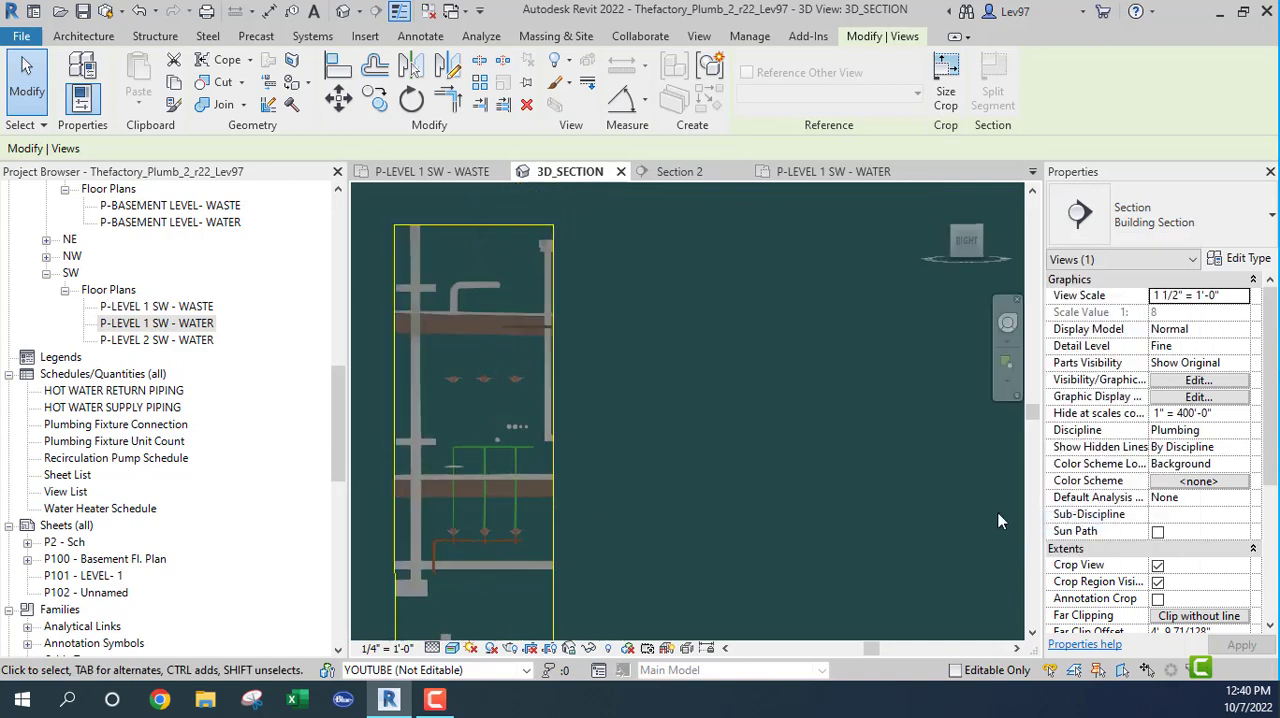
click(937, 195)
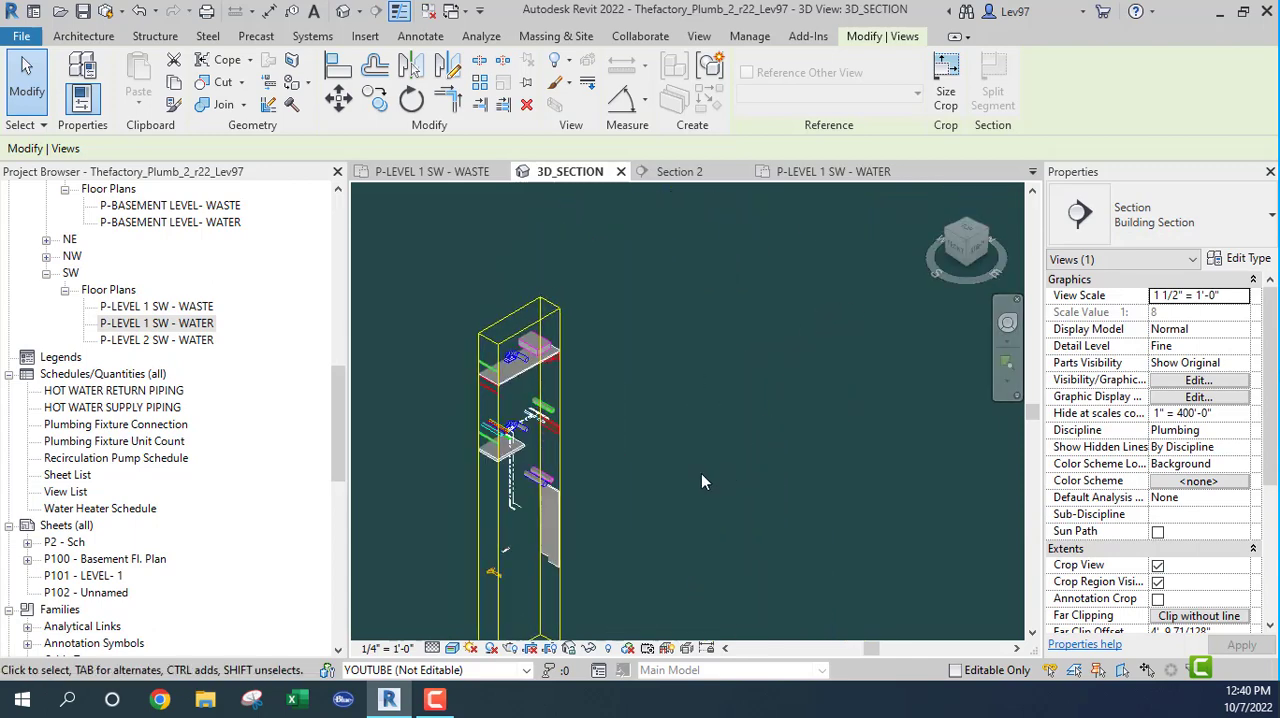
Step: Examine the hot and cold water branches and risers in 3D_SECTION where they run past the linked slab, duct and beam
scroll(544, 445, up, 5)
scroll(549, 444, up, 1)
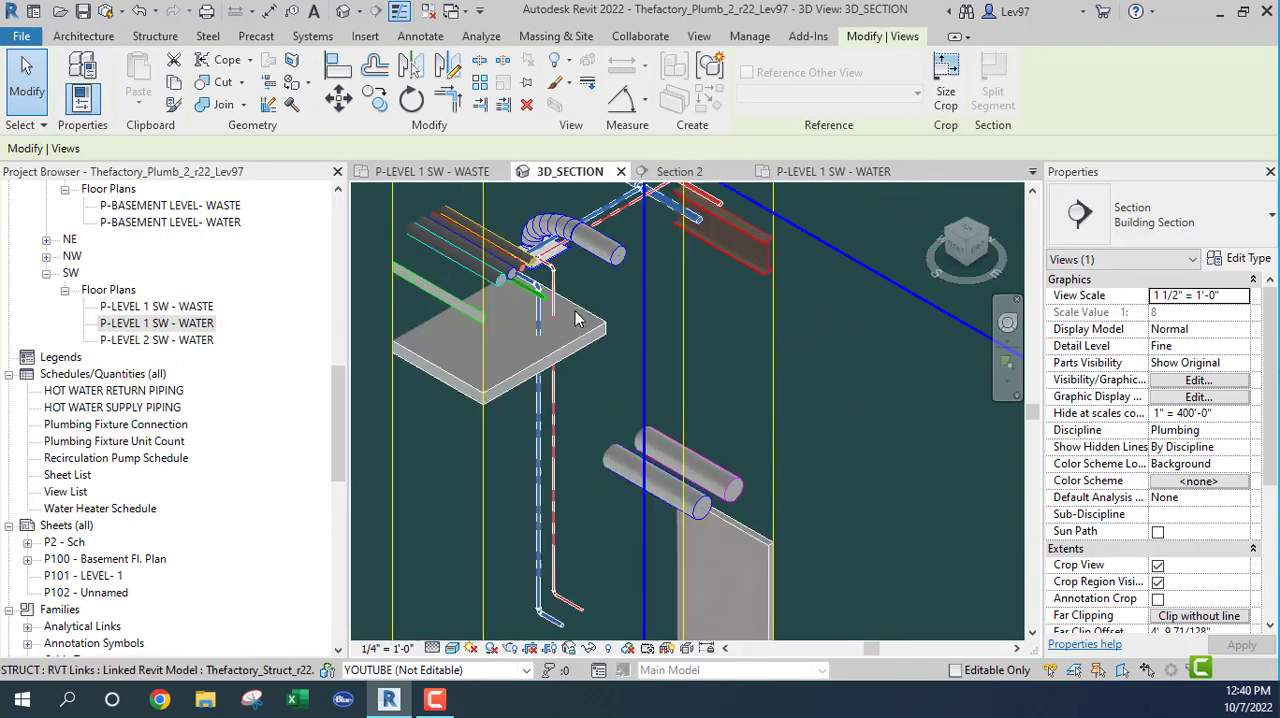
shift+middle_drag(620, 373, 606, 397)
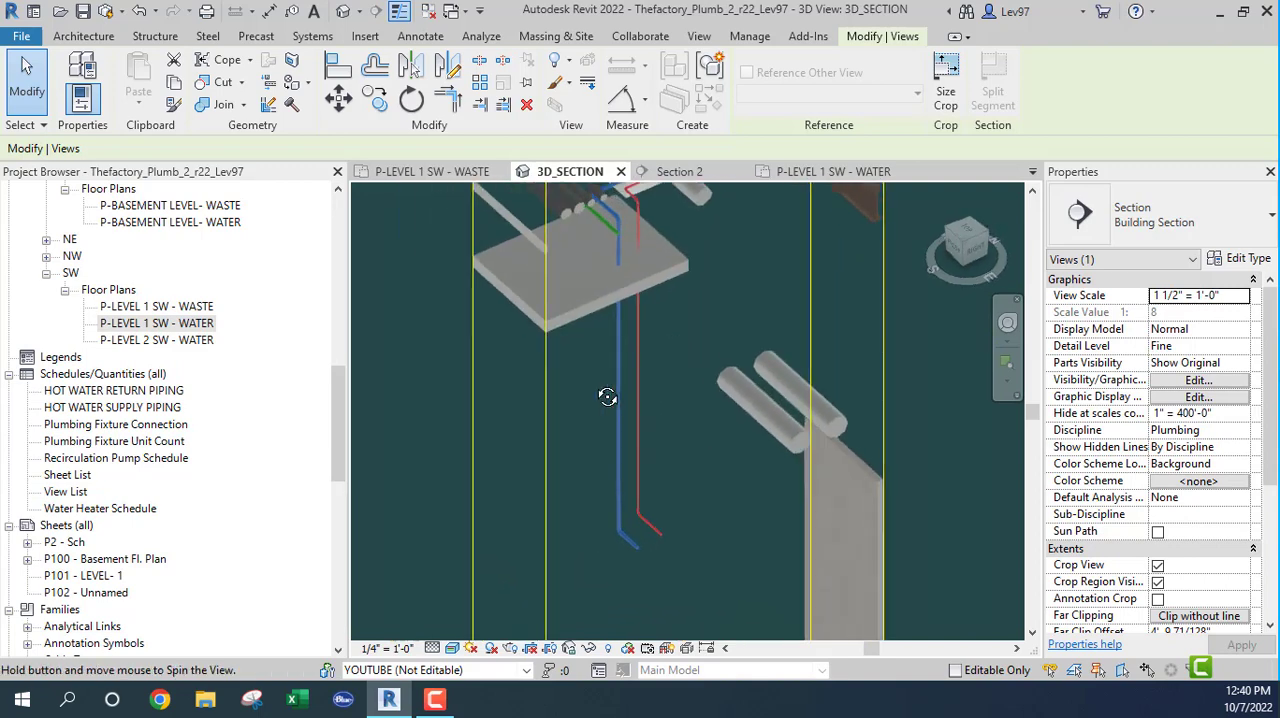
scroll(616, 404, down, 2)
middle_drag(659, 359, 660, 419)
scroll(607, 335, up, 3)
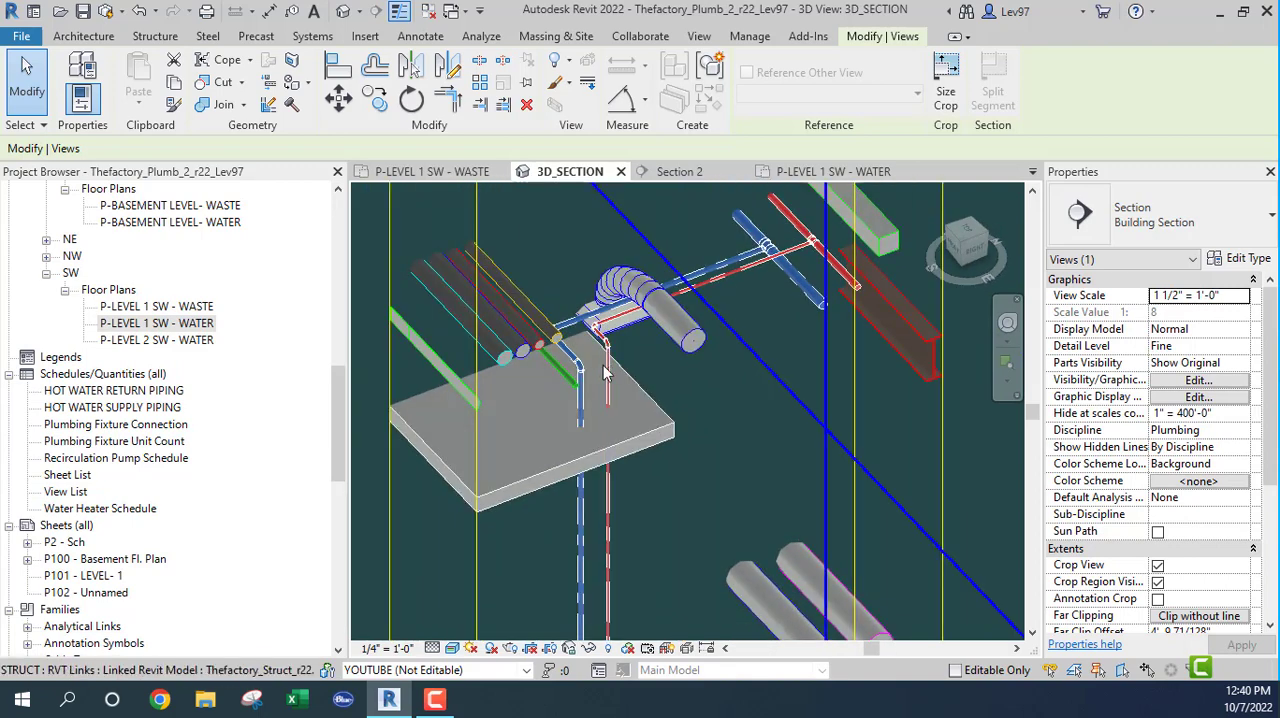
middle_drag(765, 324, 635, 449)
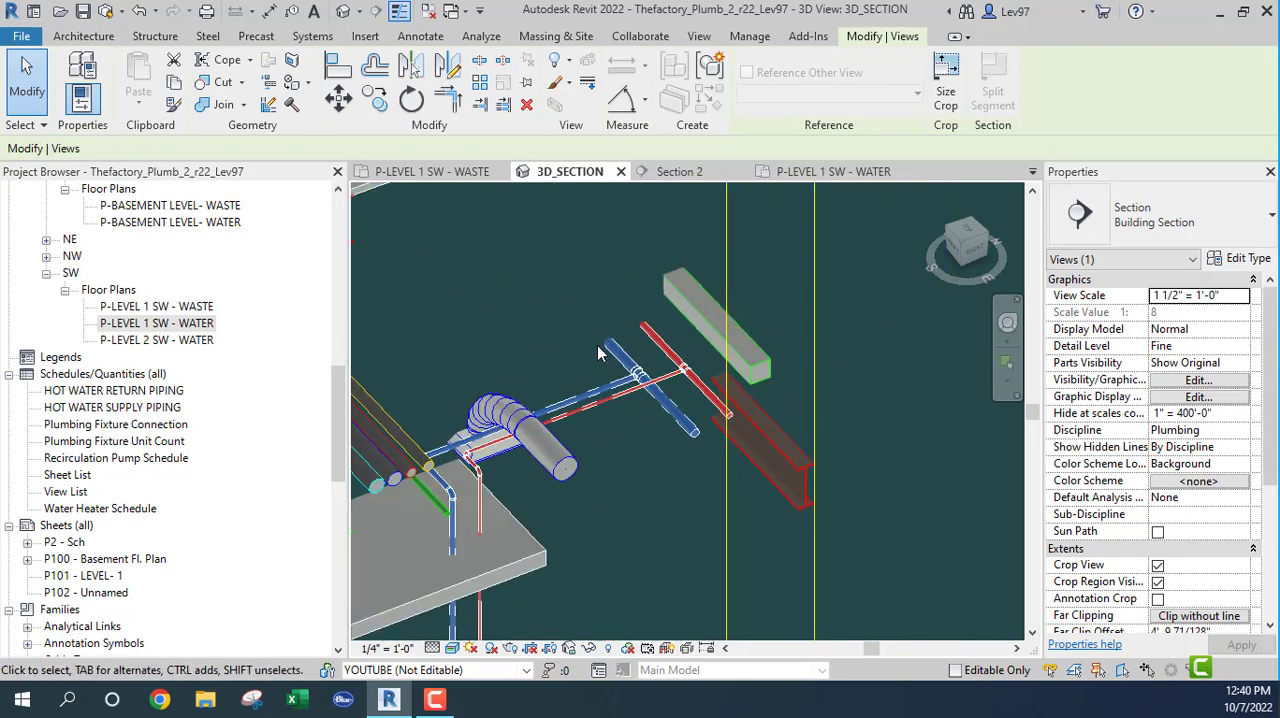
Step: Select the 3" DCW main in the P-LEVEL 1 SW - WATER plan, locate it in 3D_SECTION, and clear the selection
click(833, 171)
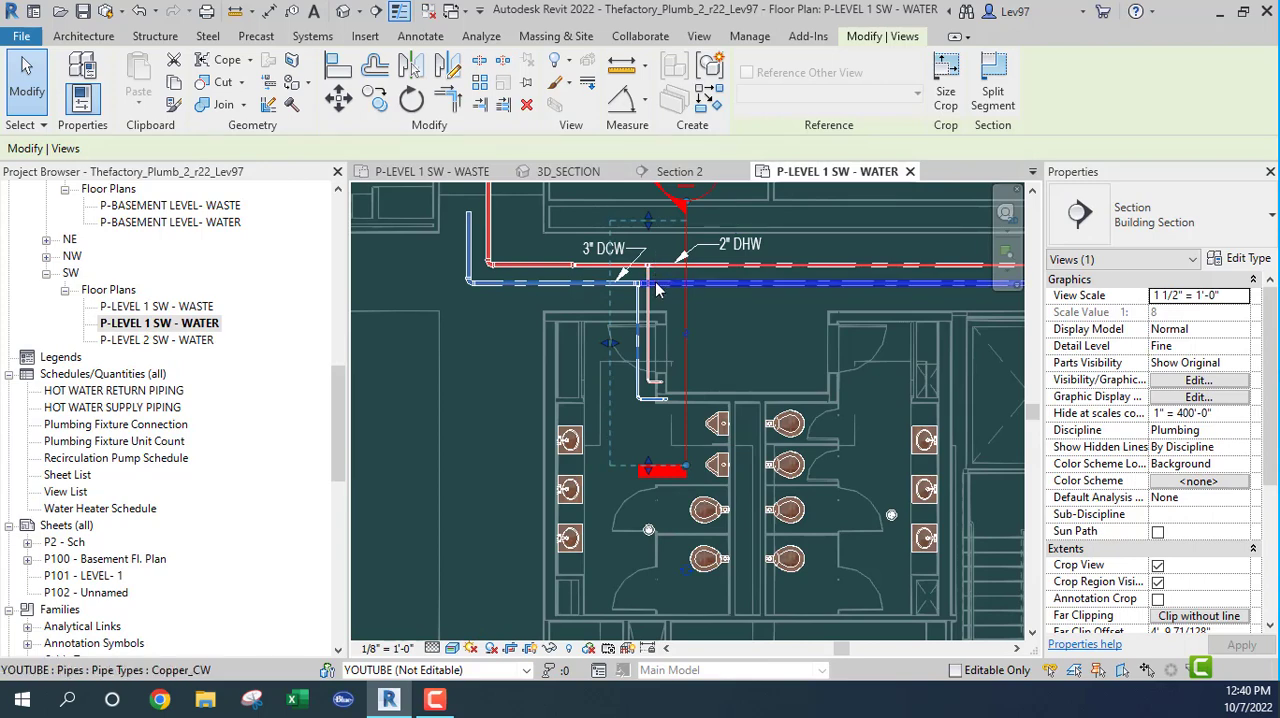
click(663, 289)
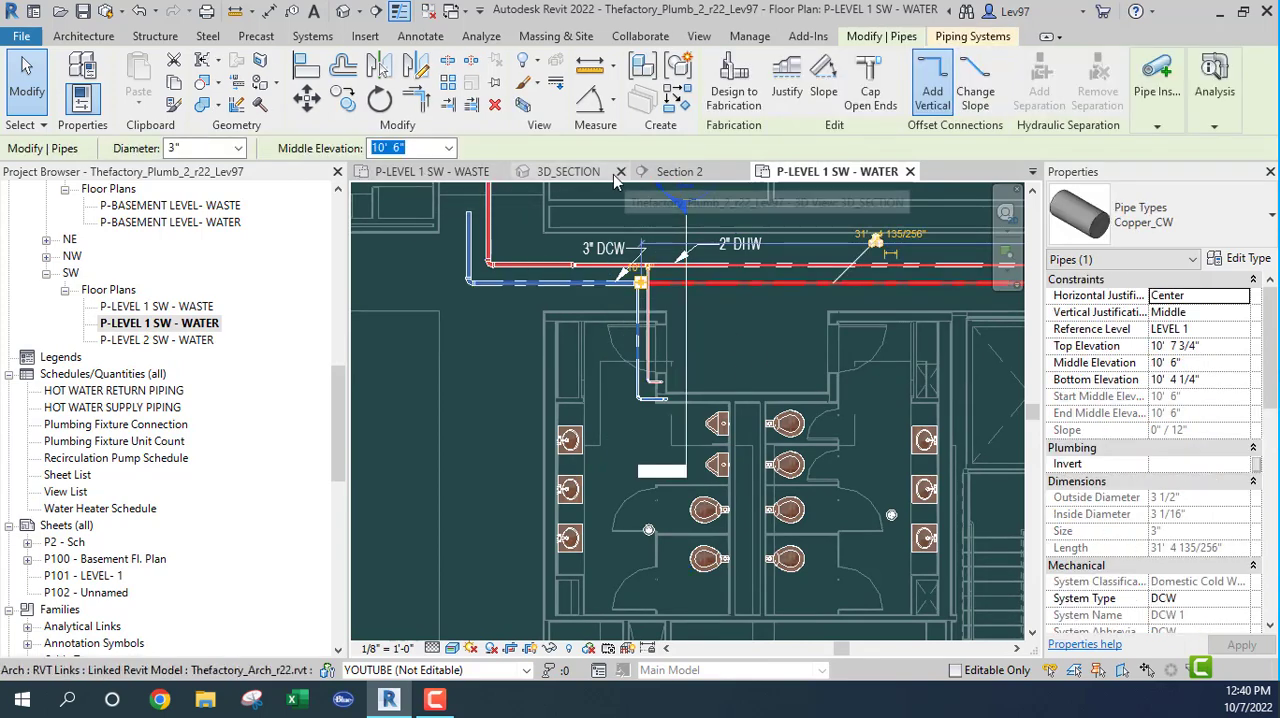
click(568, 172)
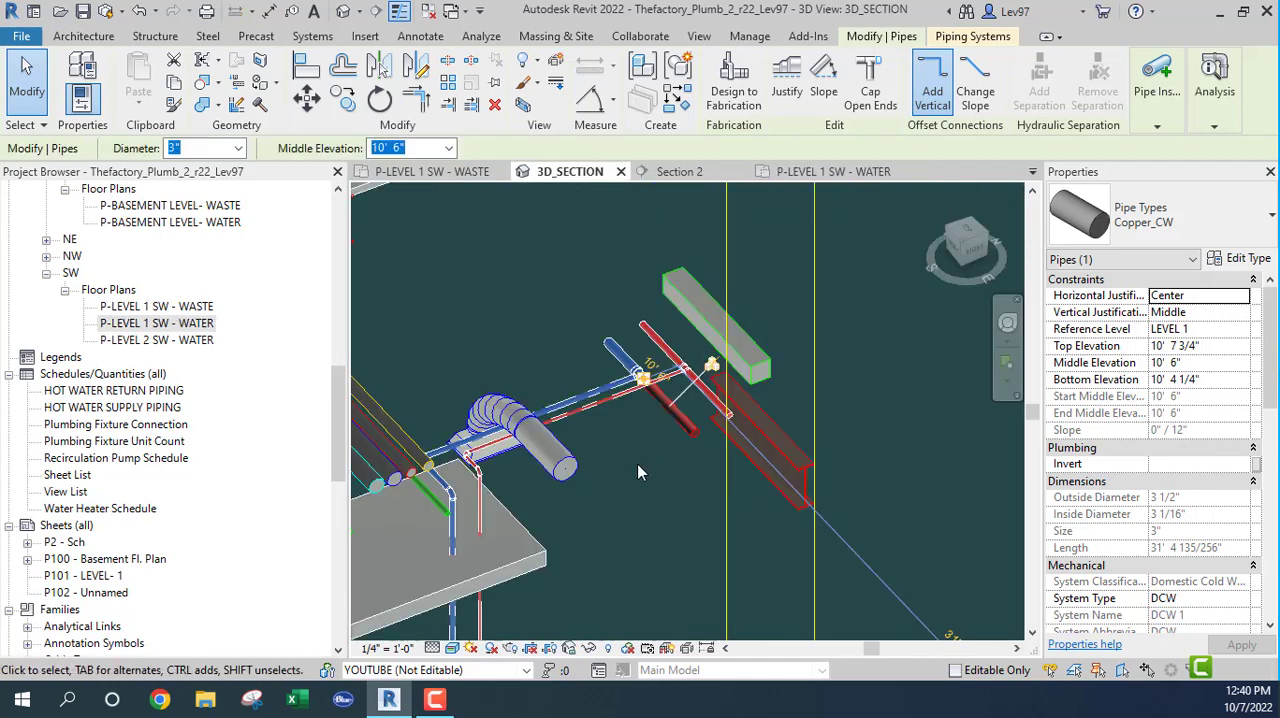
key(Escape)
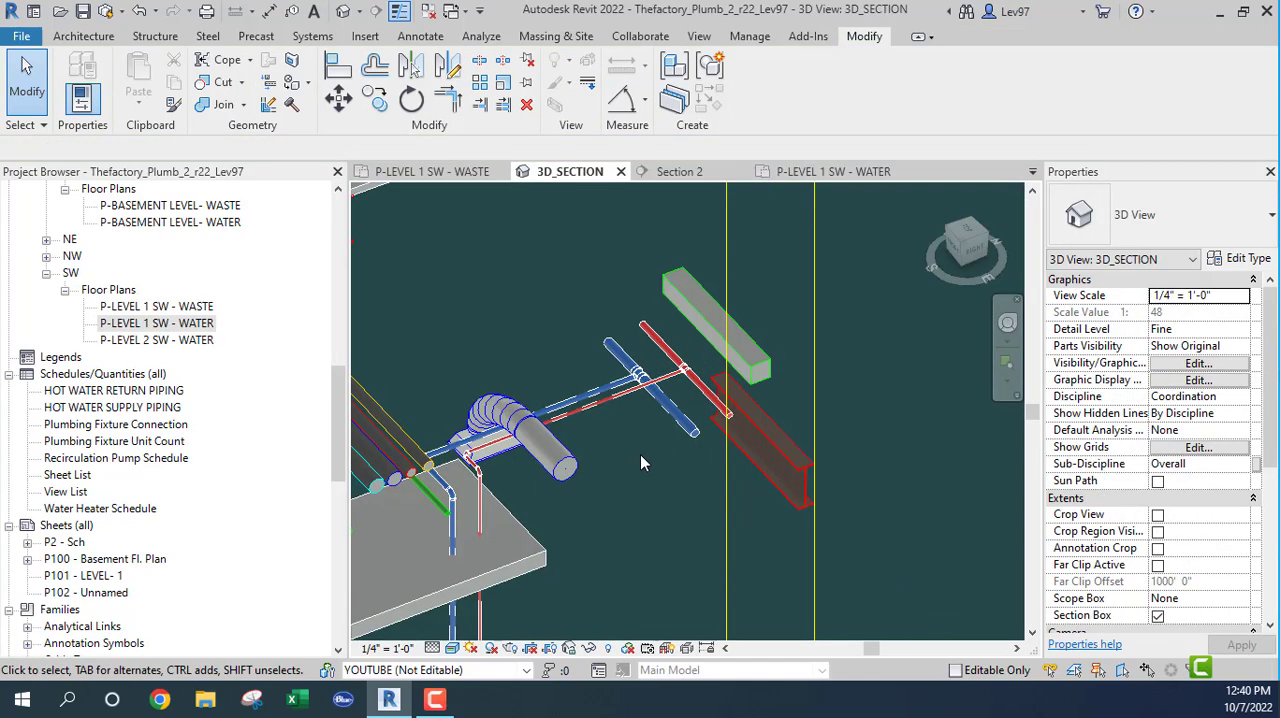
Step: Select the DCW main in 3D_SECTION and inspect from several angles where its water branches cross the curved duct
middle_drag(649, 453, 712, 457)
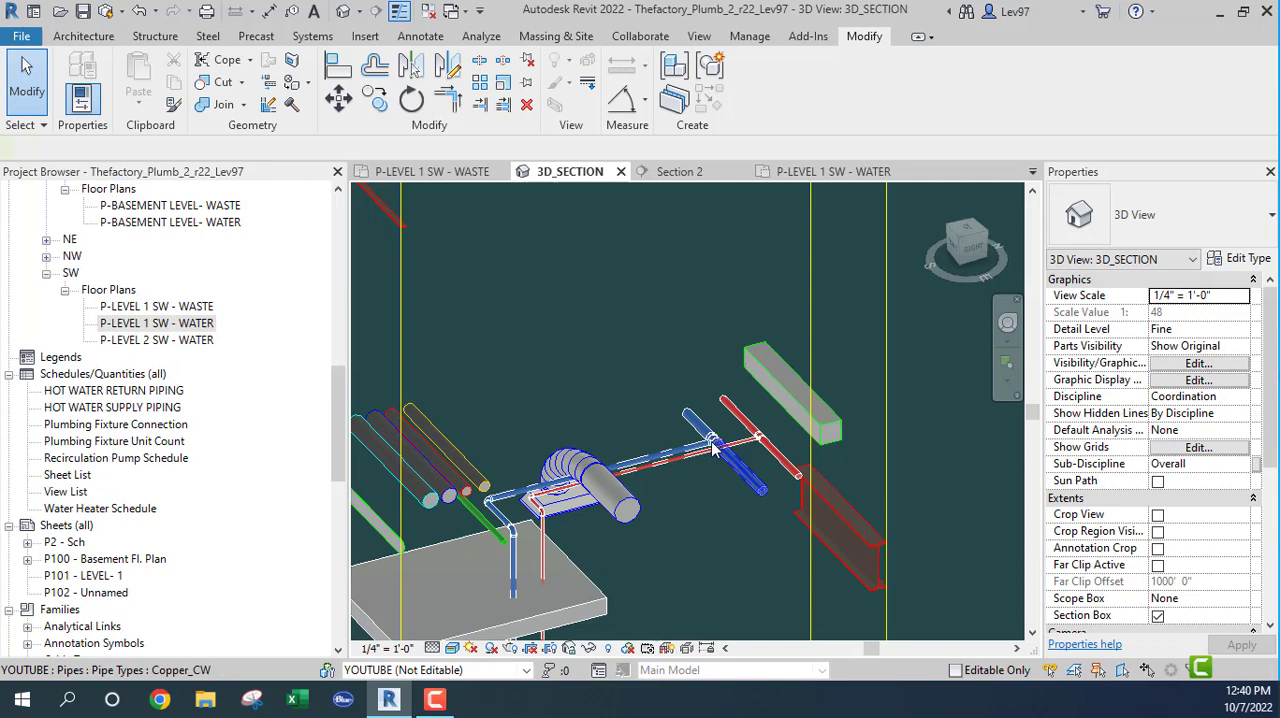
click(713, 450)
shift+middle_drag(713, 450, 652, 474)
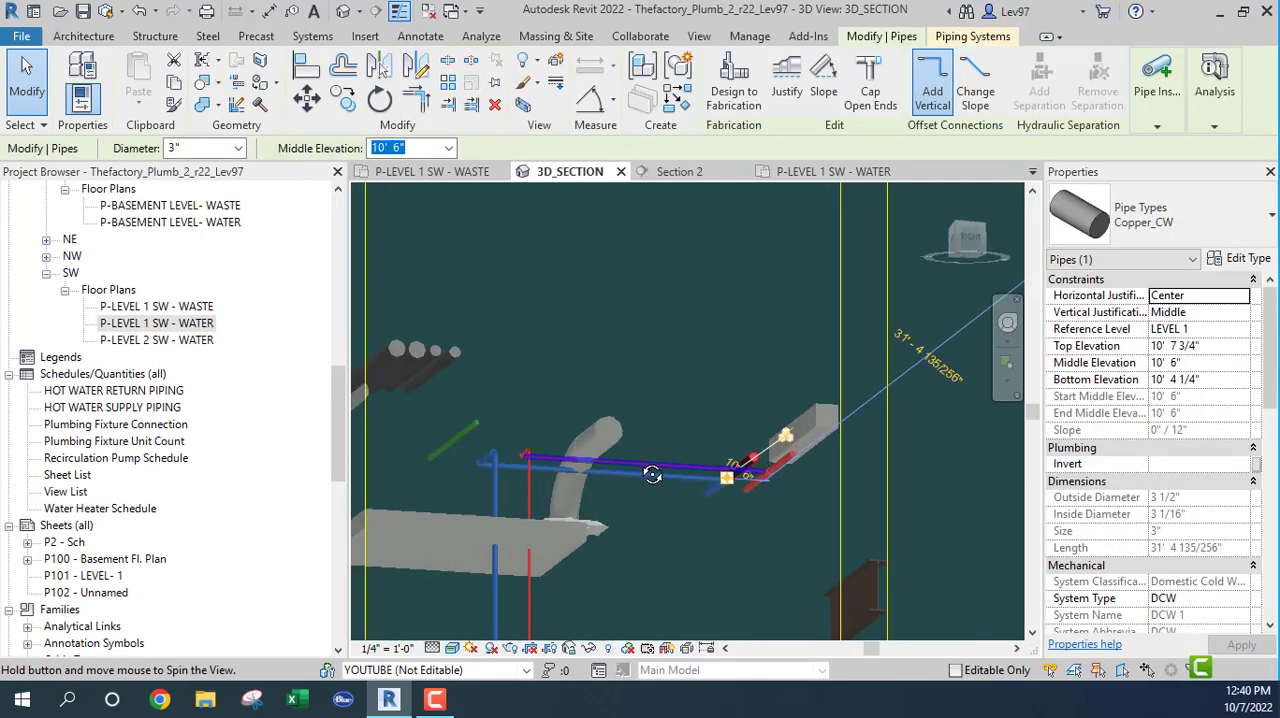
scroll(573, 456, up, 8)
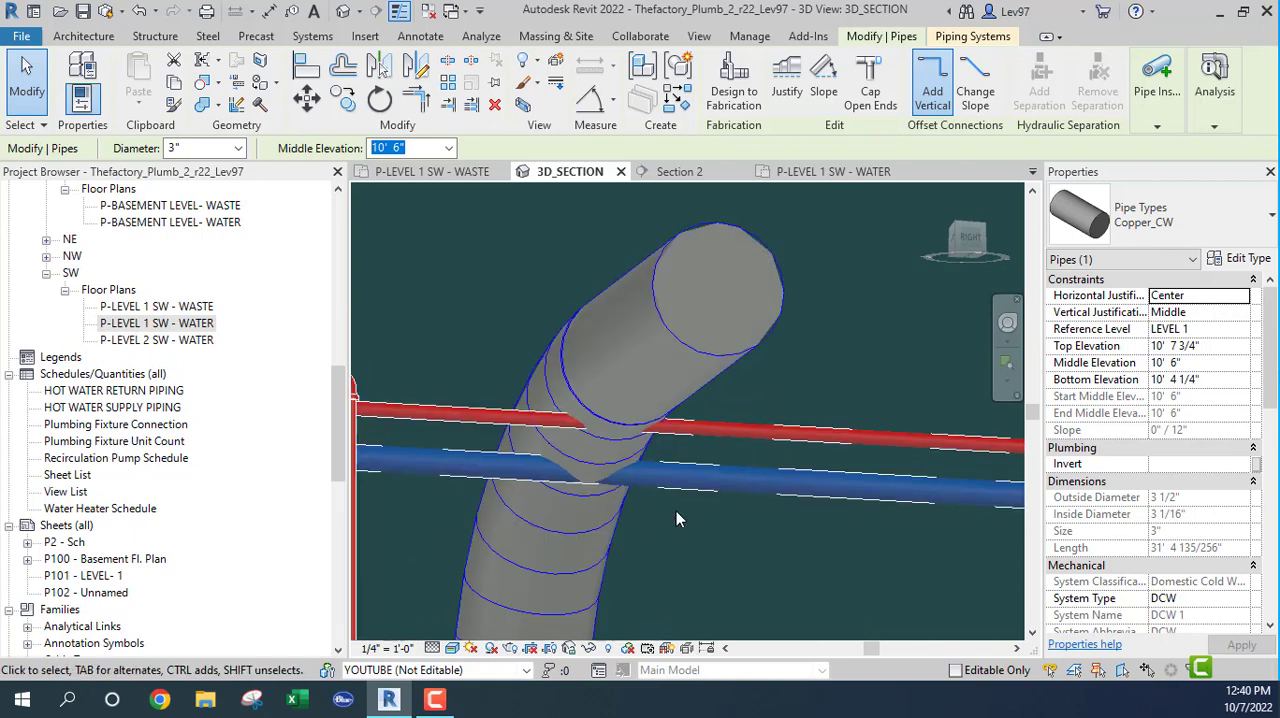
scroll(680, 513, down, 6)
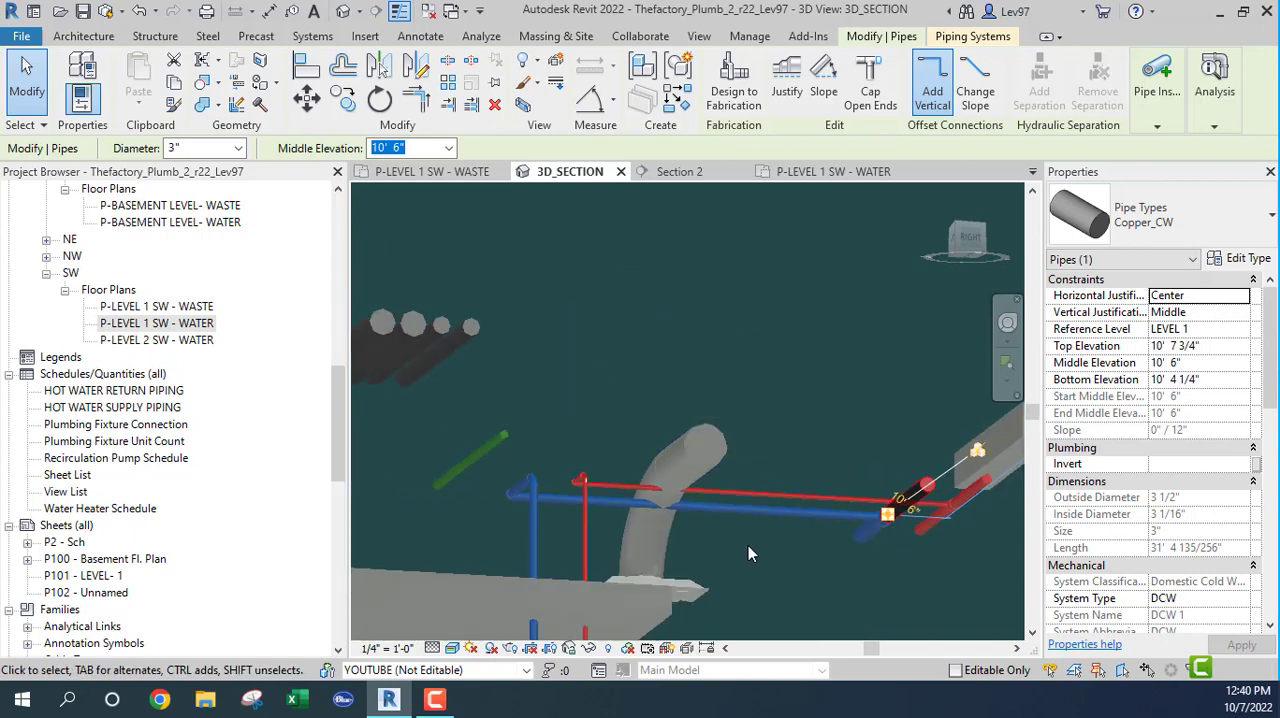
shift+middle_drag(748, 545, 662, 516)
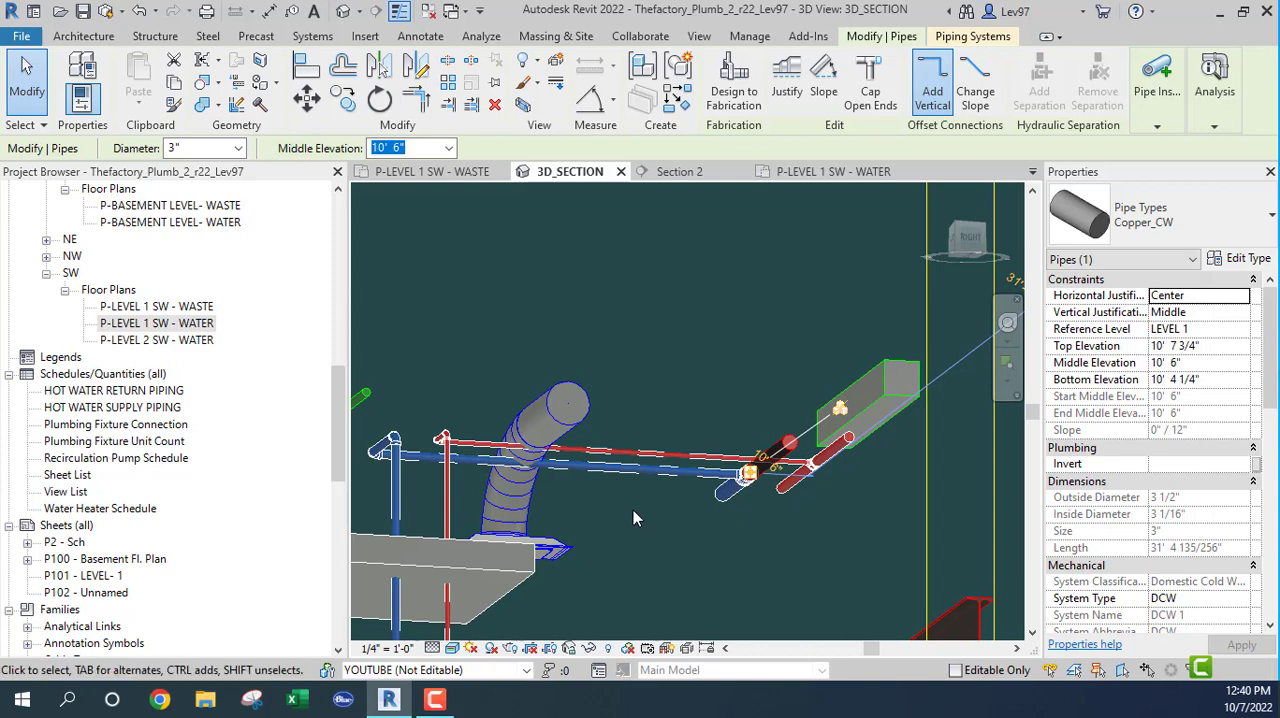
shift+middle_drag(587, 525, 493, 440)
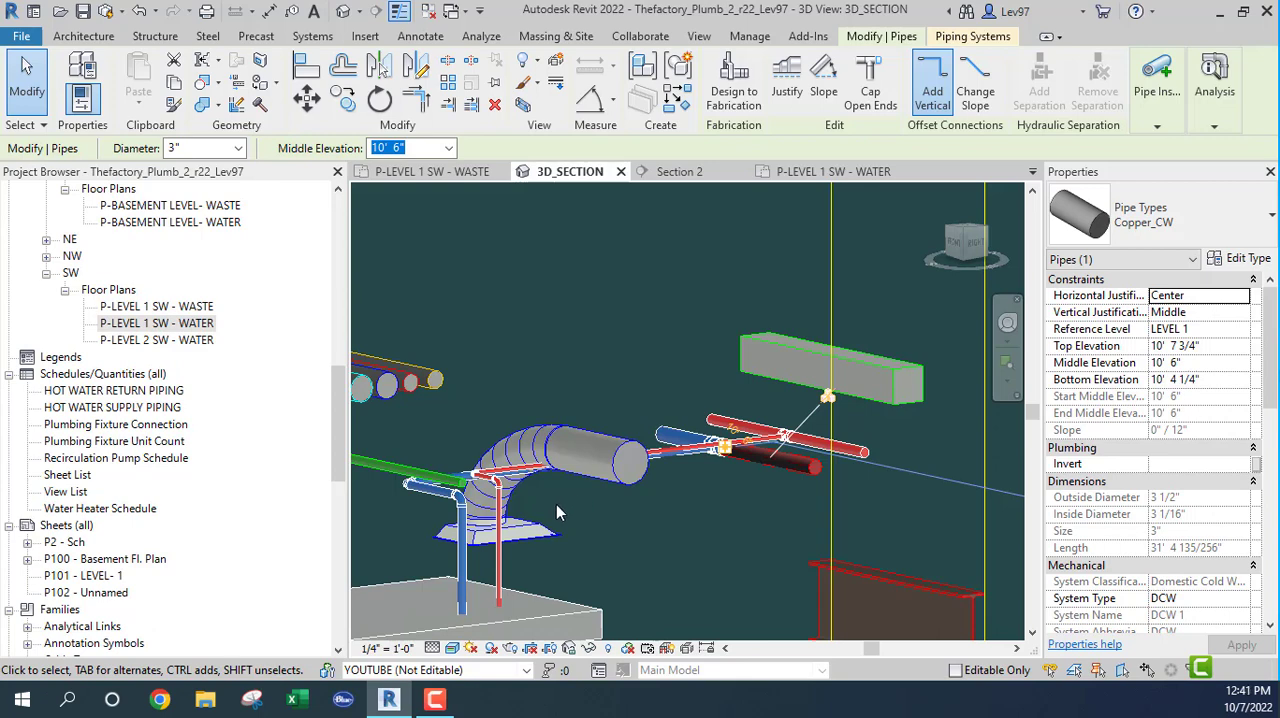
middle_drag(567, 520, 584, 530)
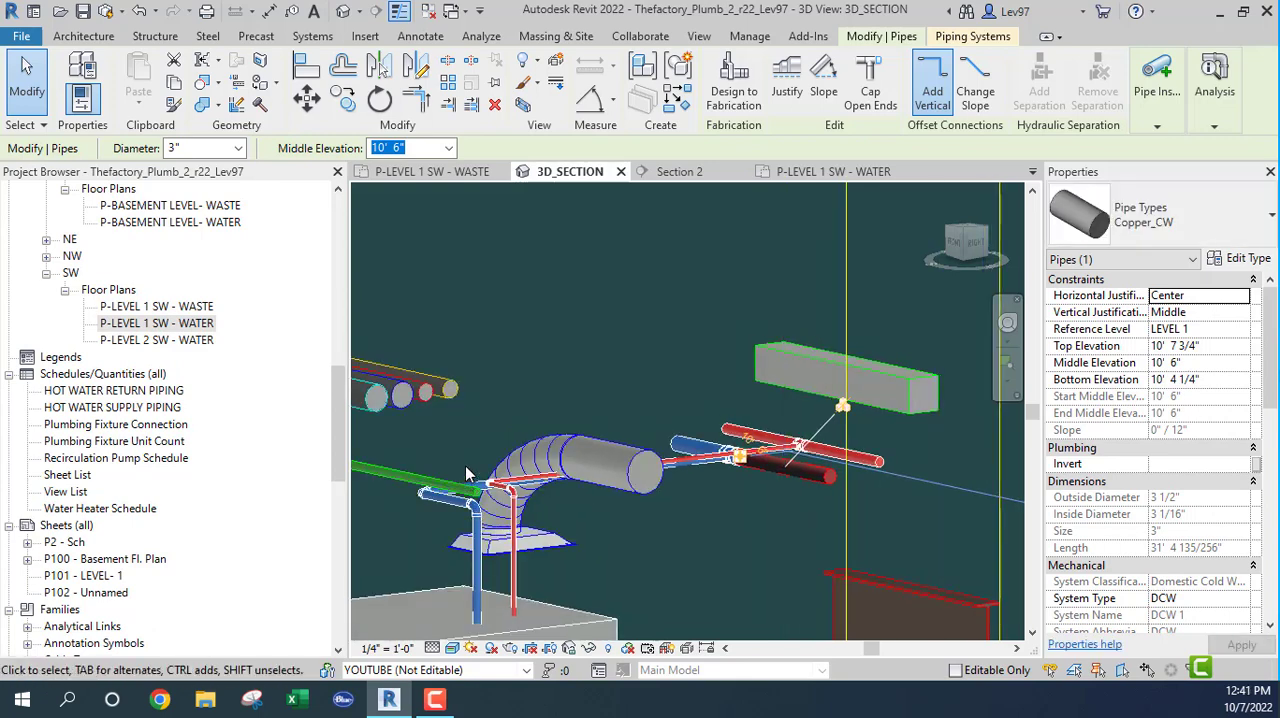
scroll(582, 437, up, 2)
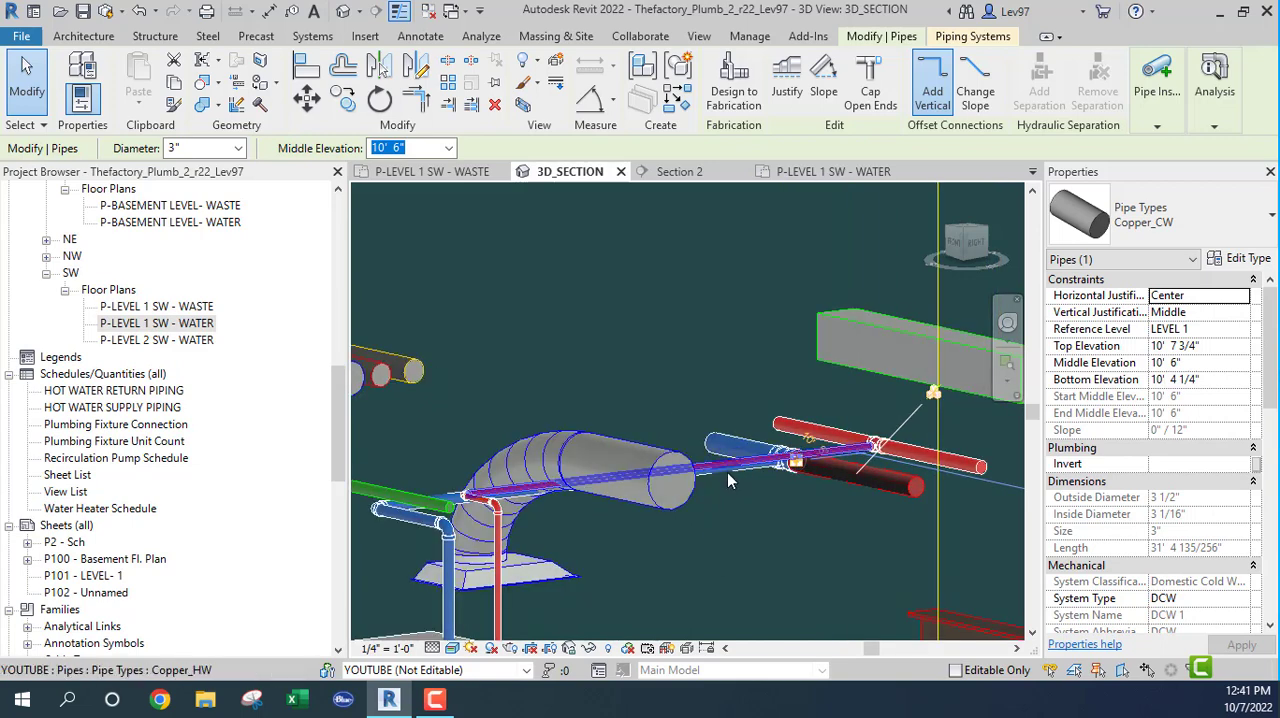
Step: Check the DCW and DHW restroom branches in P-LEVEL 1 SW - WATER, and locate the selected hot water branch in 3D_SECTION
click(836, 173)
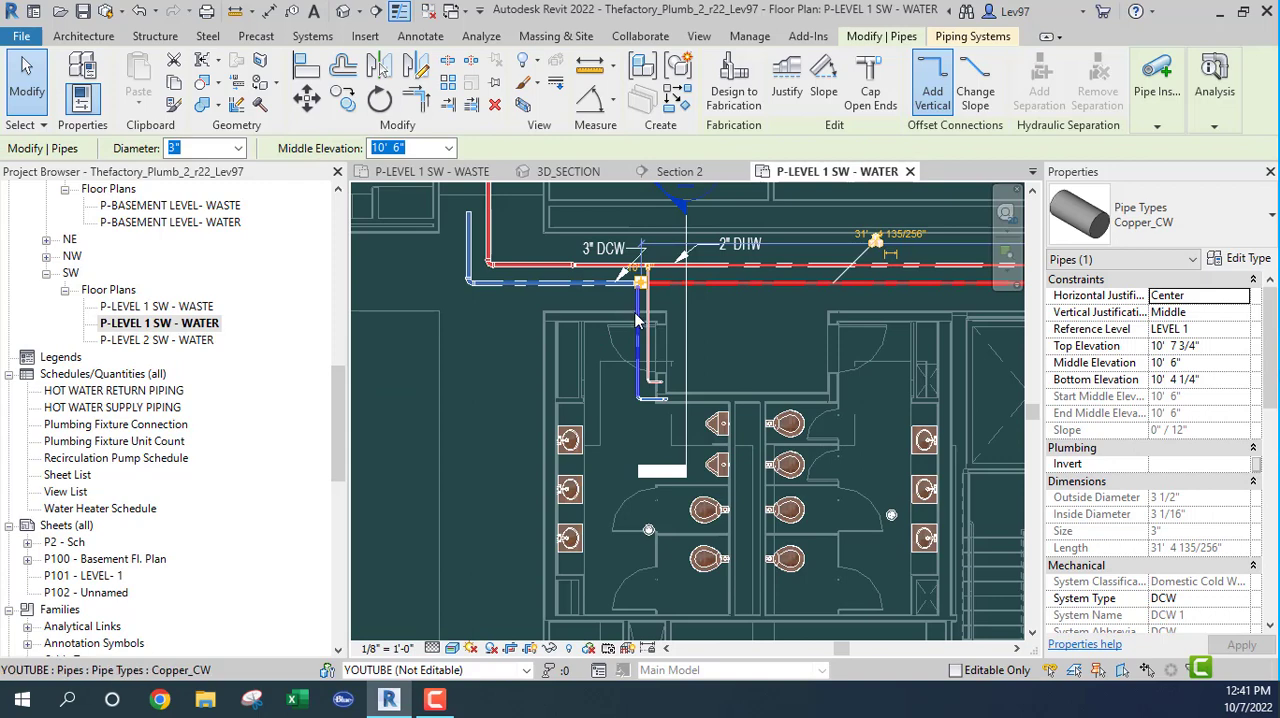
click(637, 316)
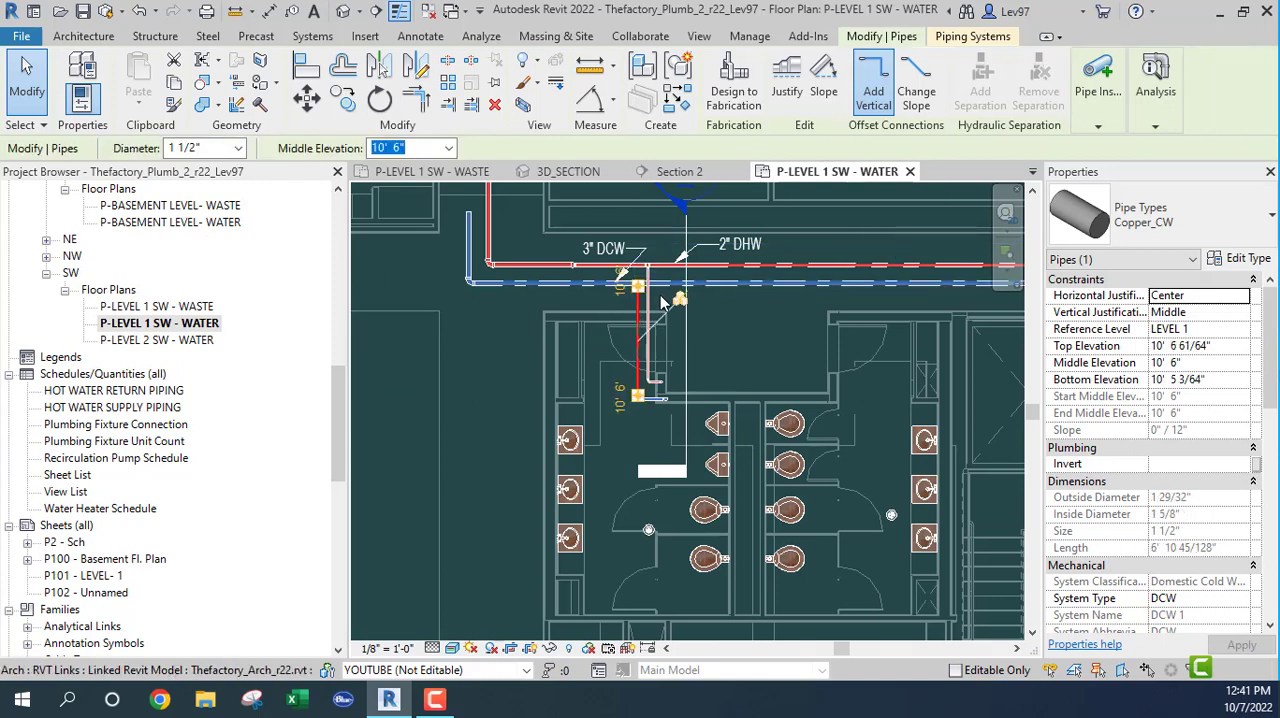
scroll(660, 302, up, 3)
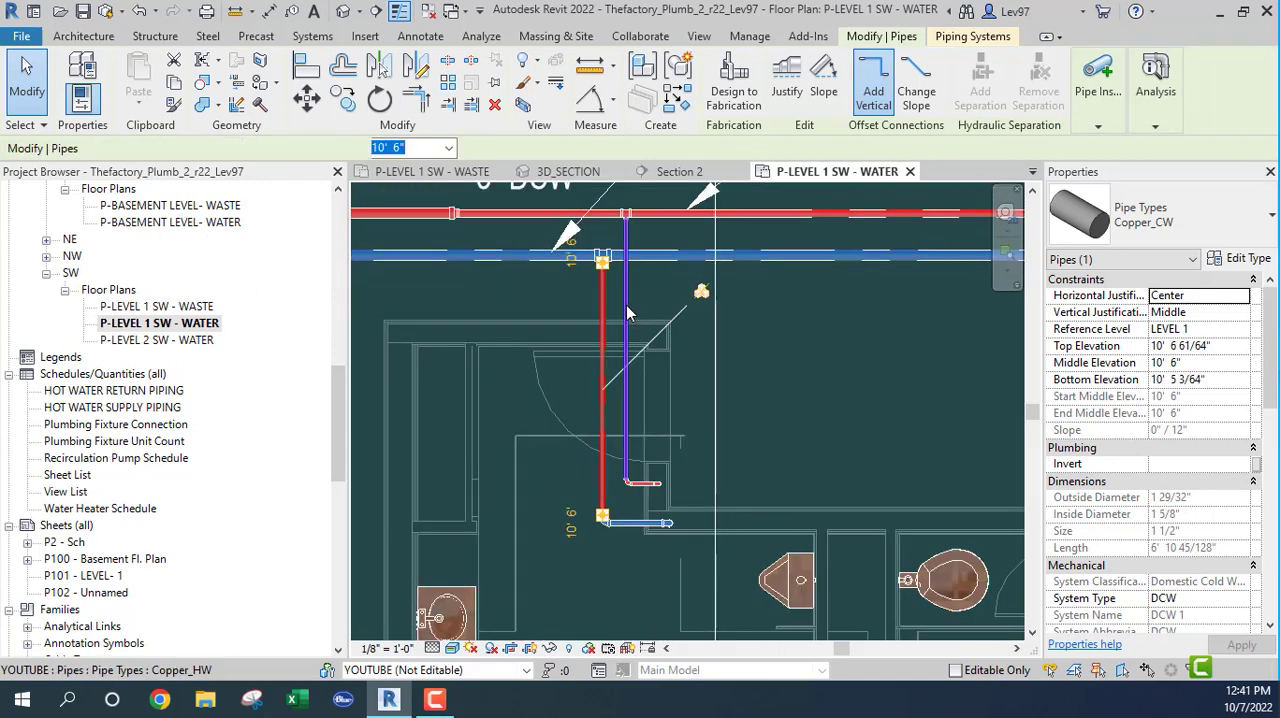
click(627, 310)
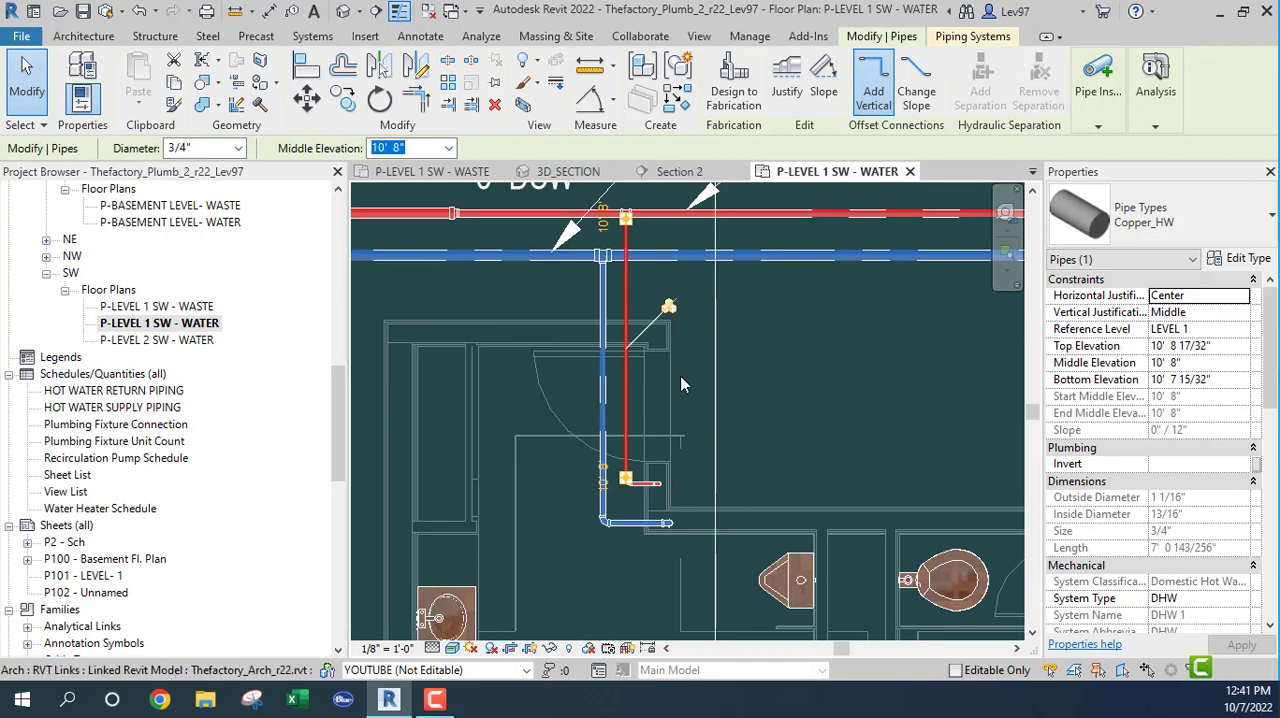
click(566, 172)
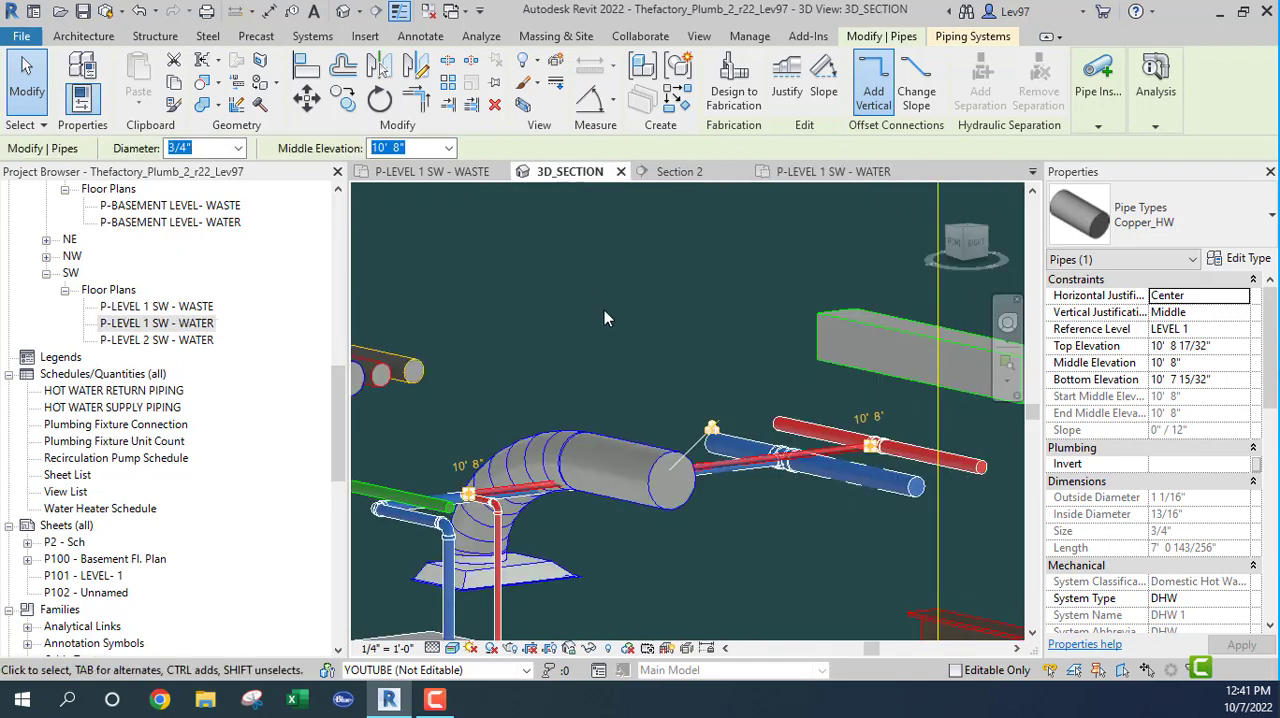
Step: Examine the selected hot water branch against the duct, beam and neighbouring pipes from several angles, ending with the full section box
shift+middle_drag(657, 416, 490, 467)
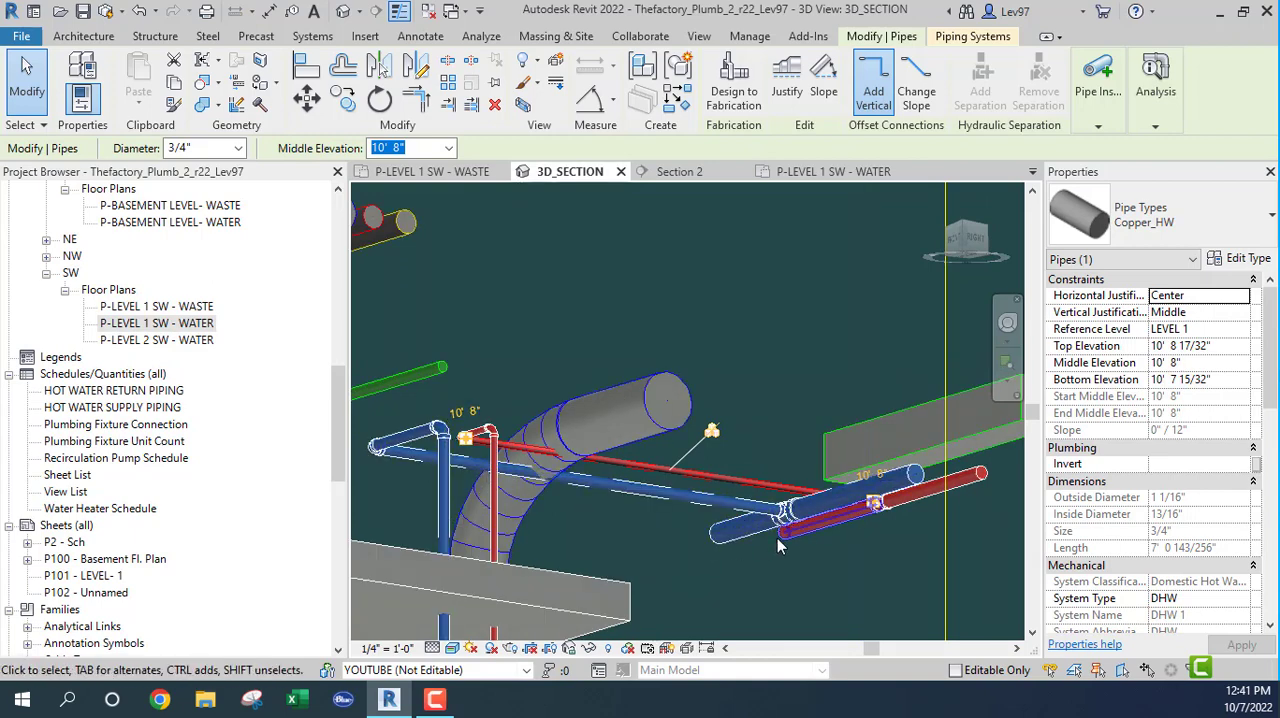
middle_drag(777, 538, 626, 528)
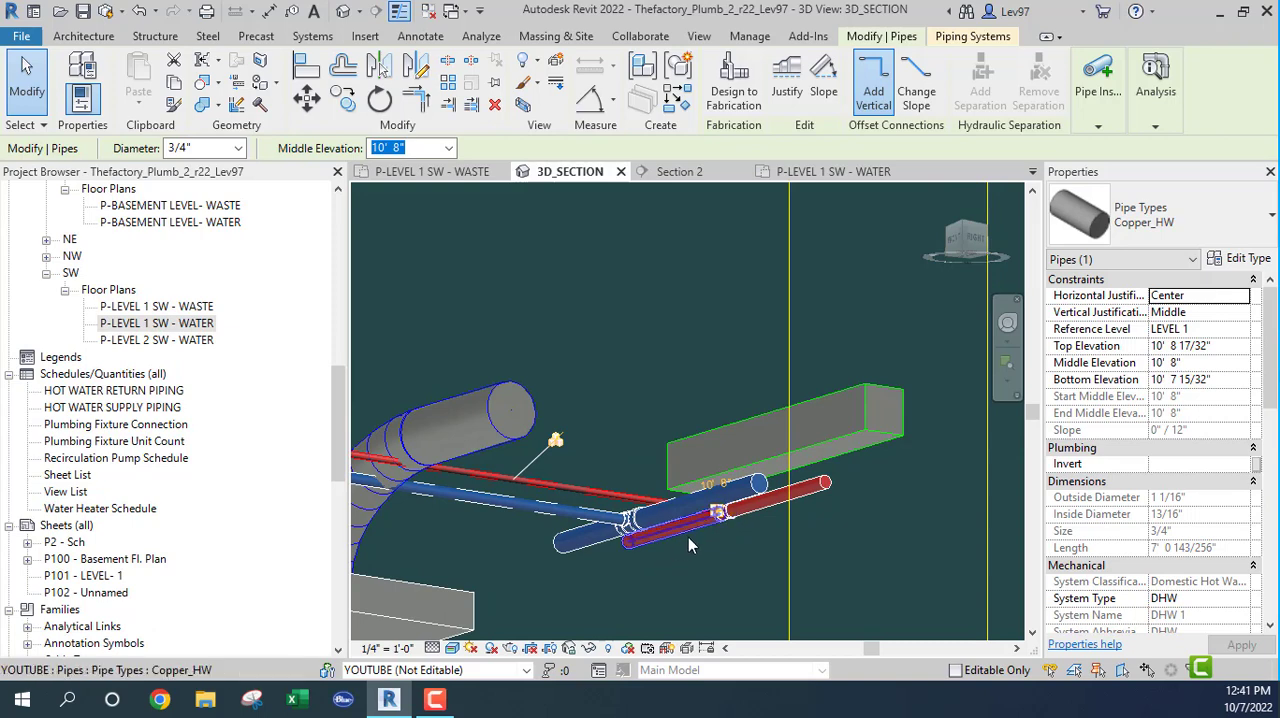
shift+middle_drag(660, 488, 625, 452)
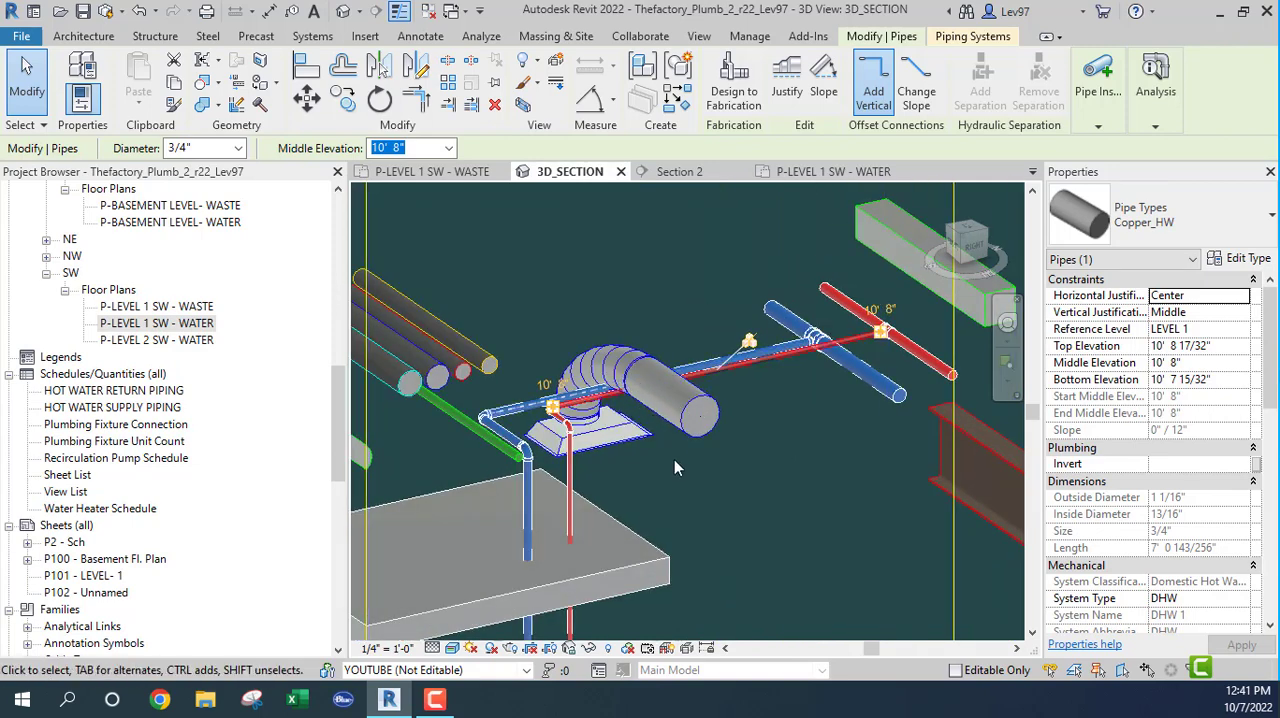
middle_drag(680, 480, 700, 398)
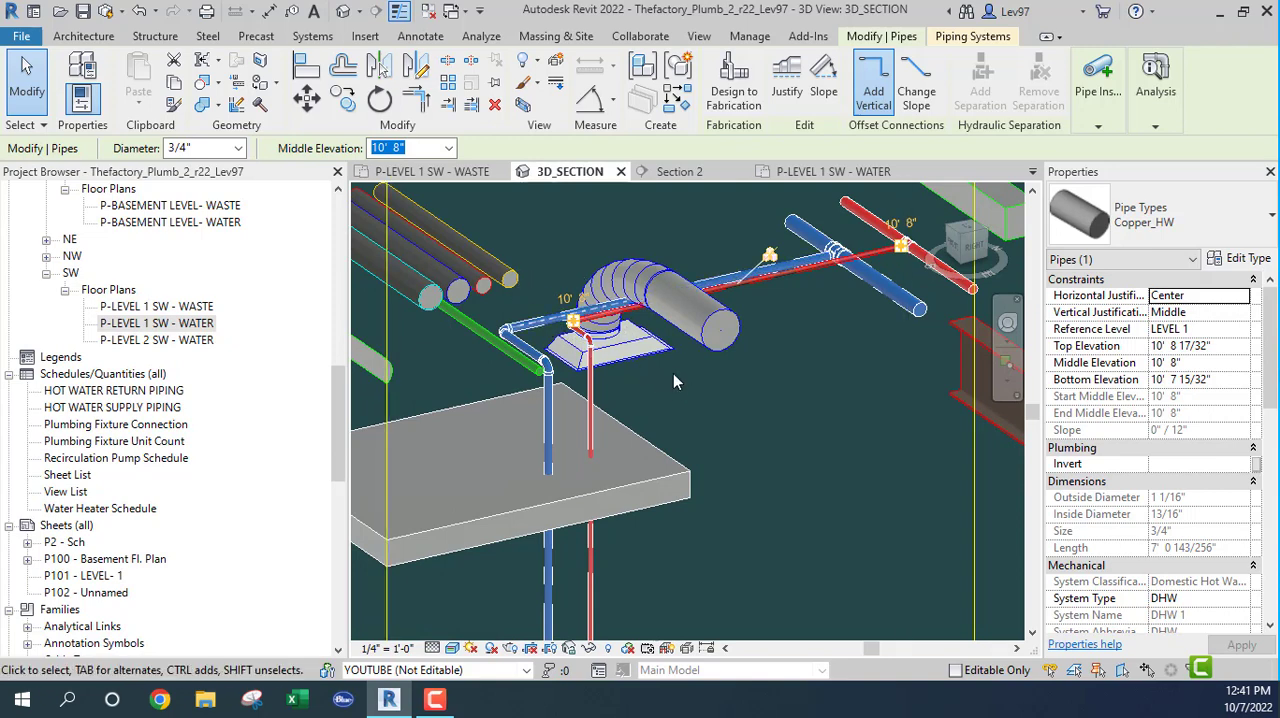
shift+middle_drag(670, 381, 764, 541)
scroll(759, 486, down, 3)
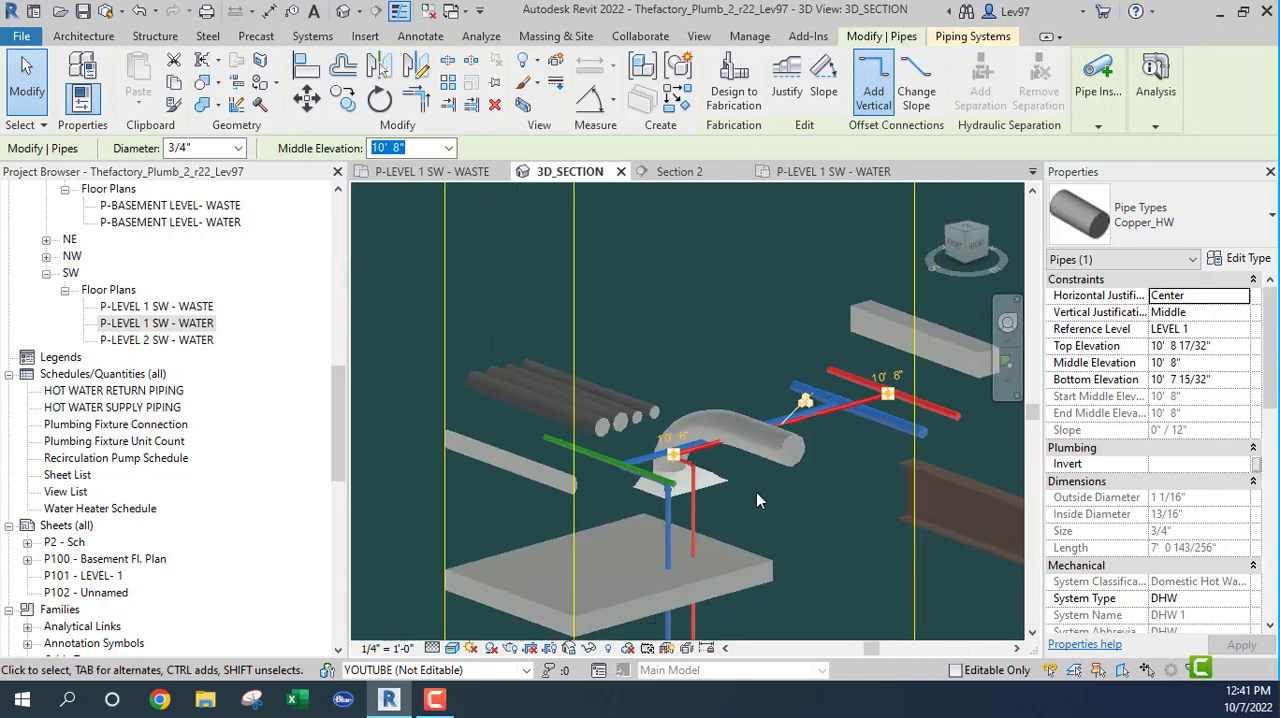
middle_drag(756, 492, 630, 448)
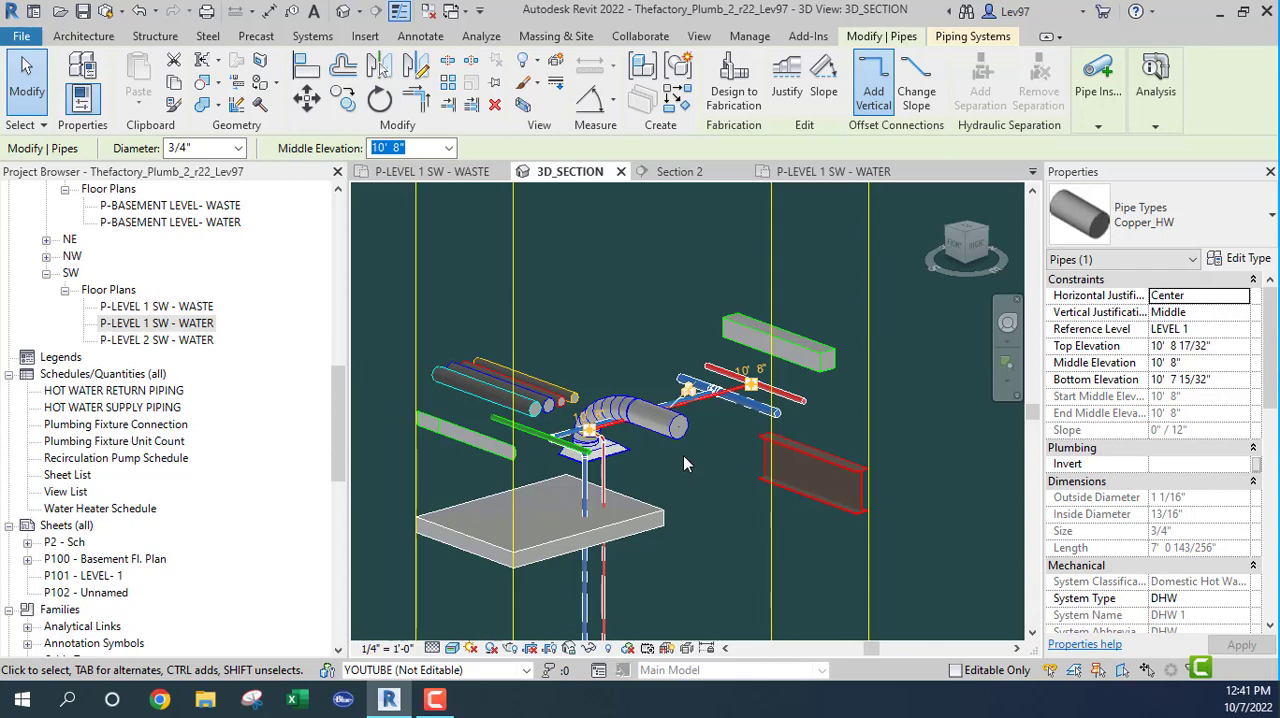
scroll(683, 459, down, 3)
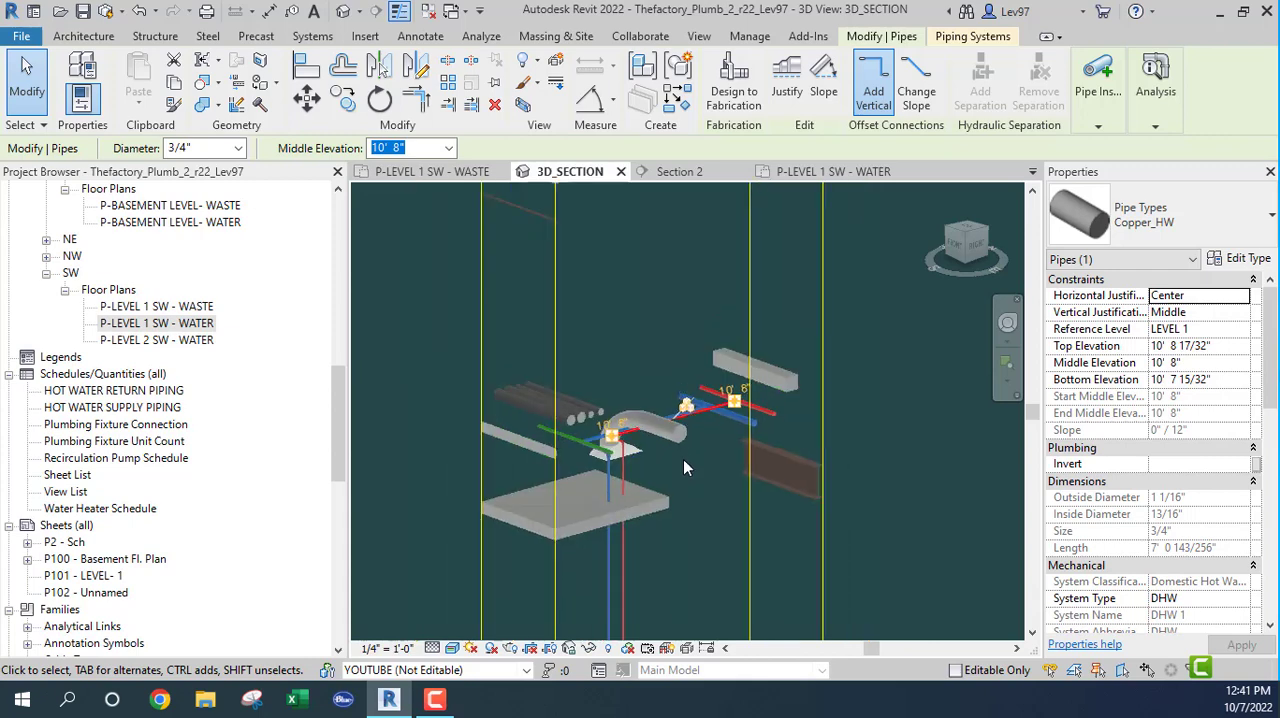
middle_drag(692, 502, 559, 226)
scroll(619, 355, down, 4)
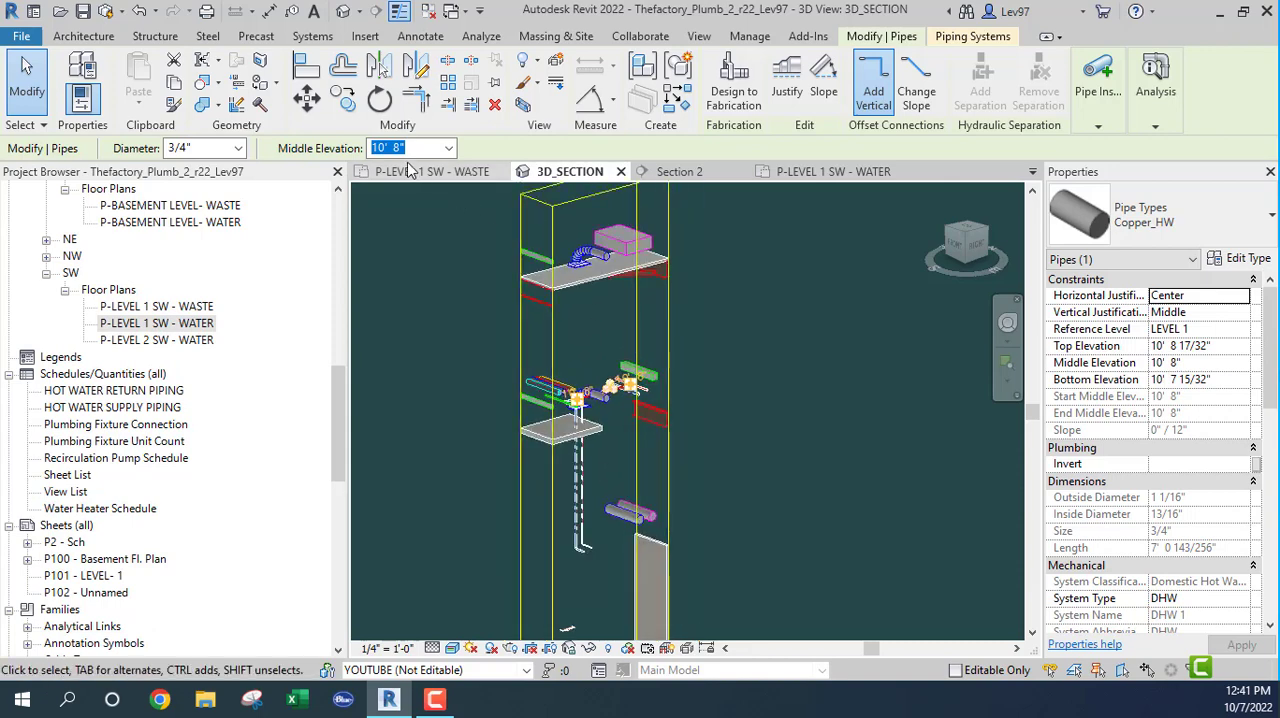
Step: In the P-LEVEL 1 SW - WASTE plan, move the section line onto the row of toilets beside the restroom chase
click(452, 178)
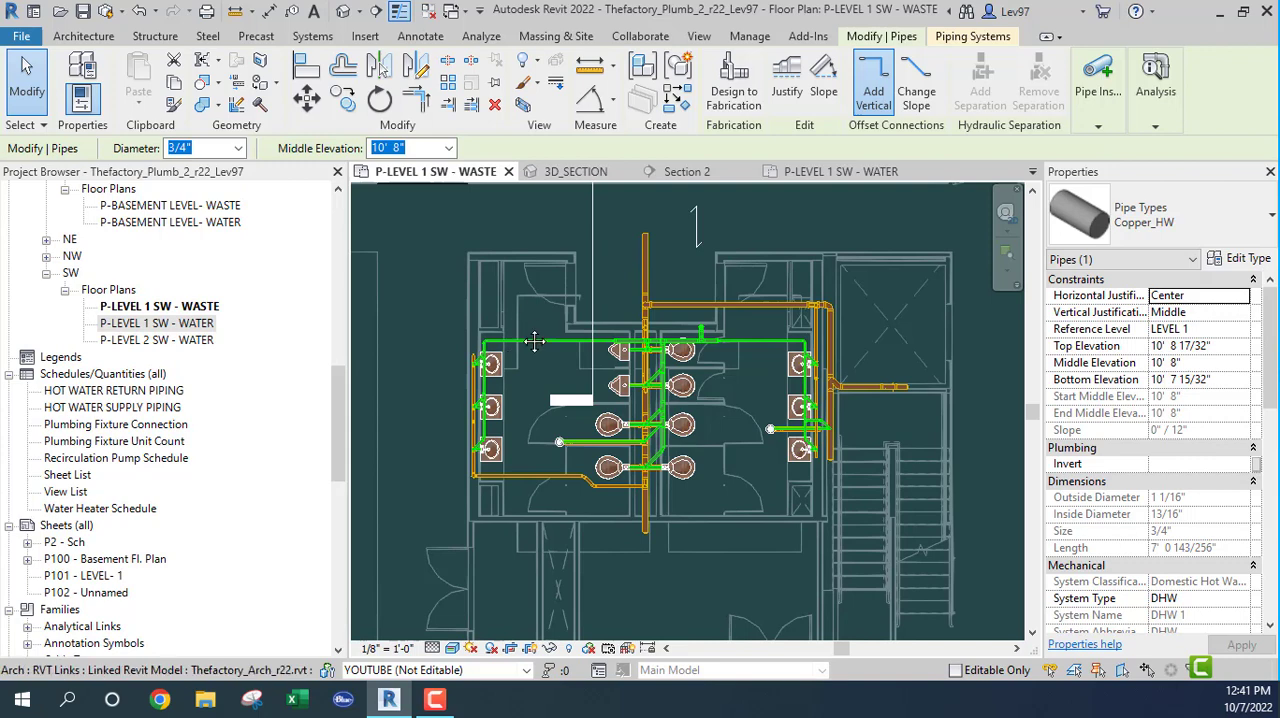
middle_drag(591, 237, 585, 334)
click(585, 334)
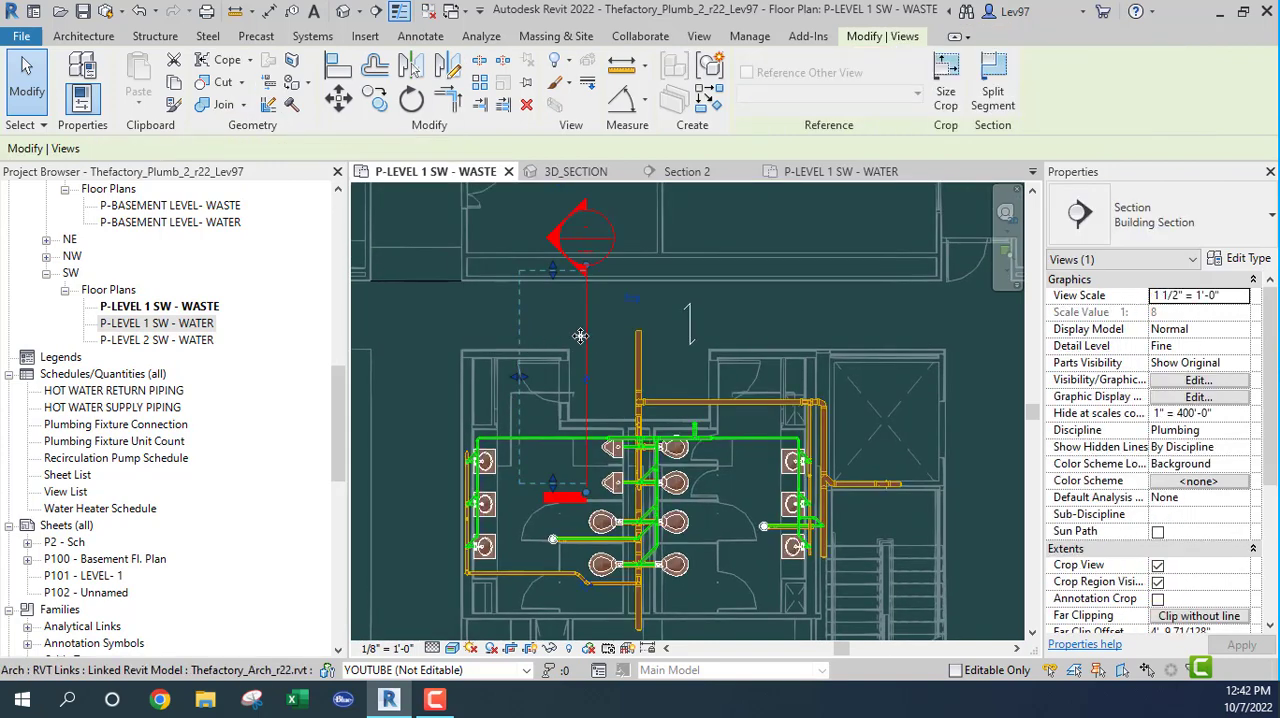
drag(586, 336, 690, 430)
middle_drag(762, 443, 791, 323)
Step: Extend the section's view depth past the vertical sanitary main into the adjoining restroom, and clear the selection
scroll(642, 367, up, 3)
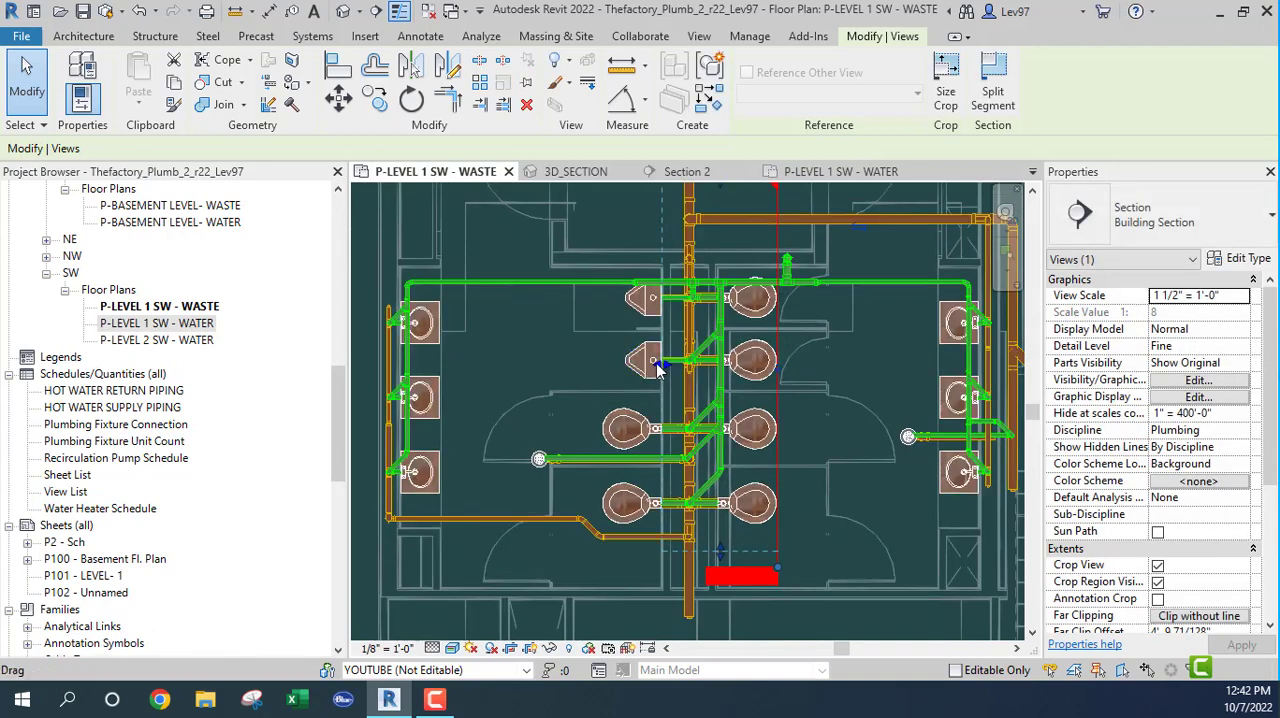
drag(658, 367, 573, 360)
middle_drag(834, 390, 839, 469)
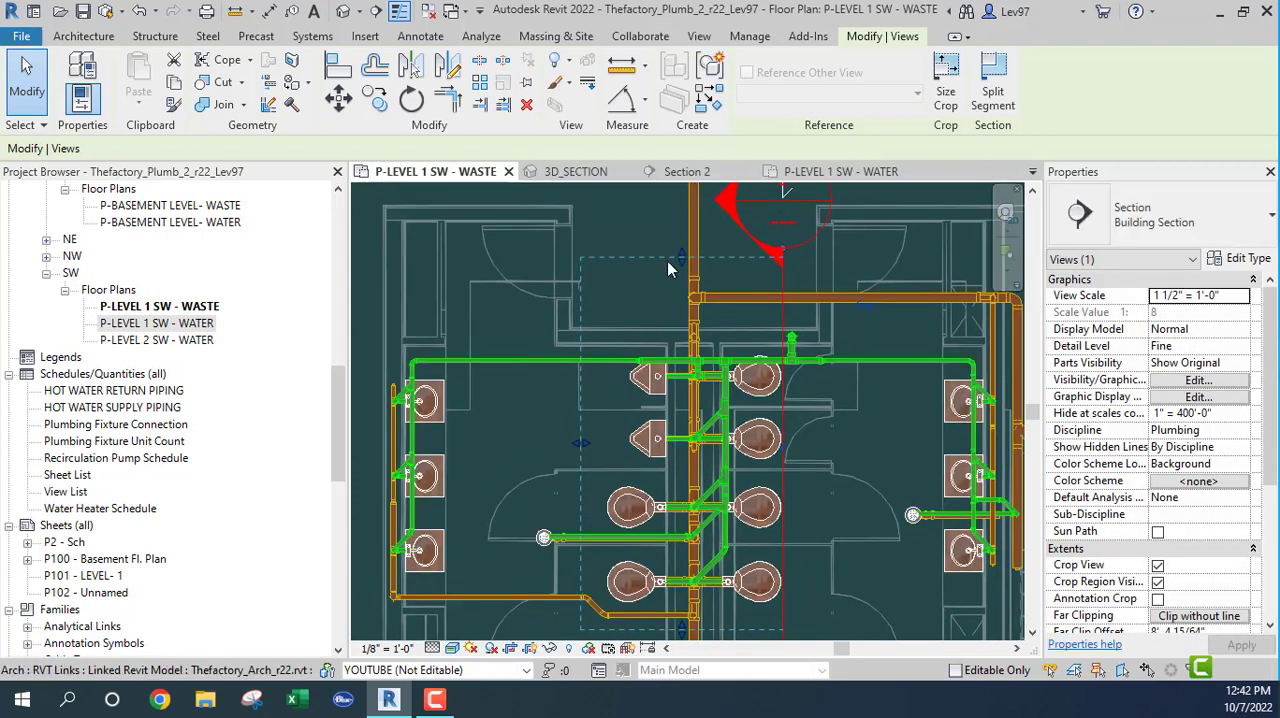
key(Escape)
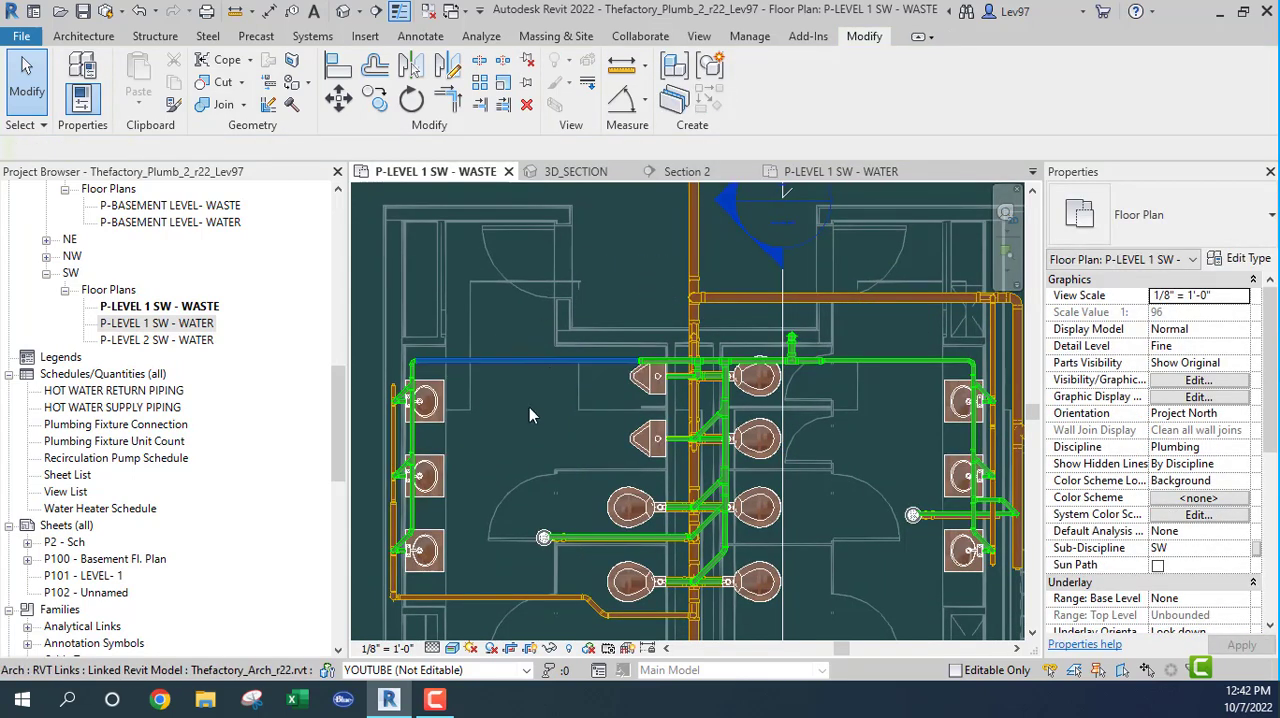
Step: Show the linked Thefactory_Mech_r22.rvt model in the P-LEVEL 1 SW - WASTE plan
key(v)
key(v)
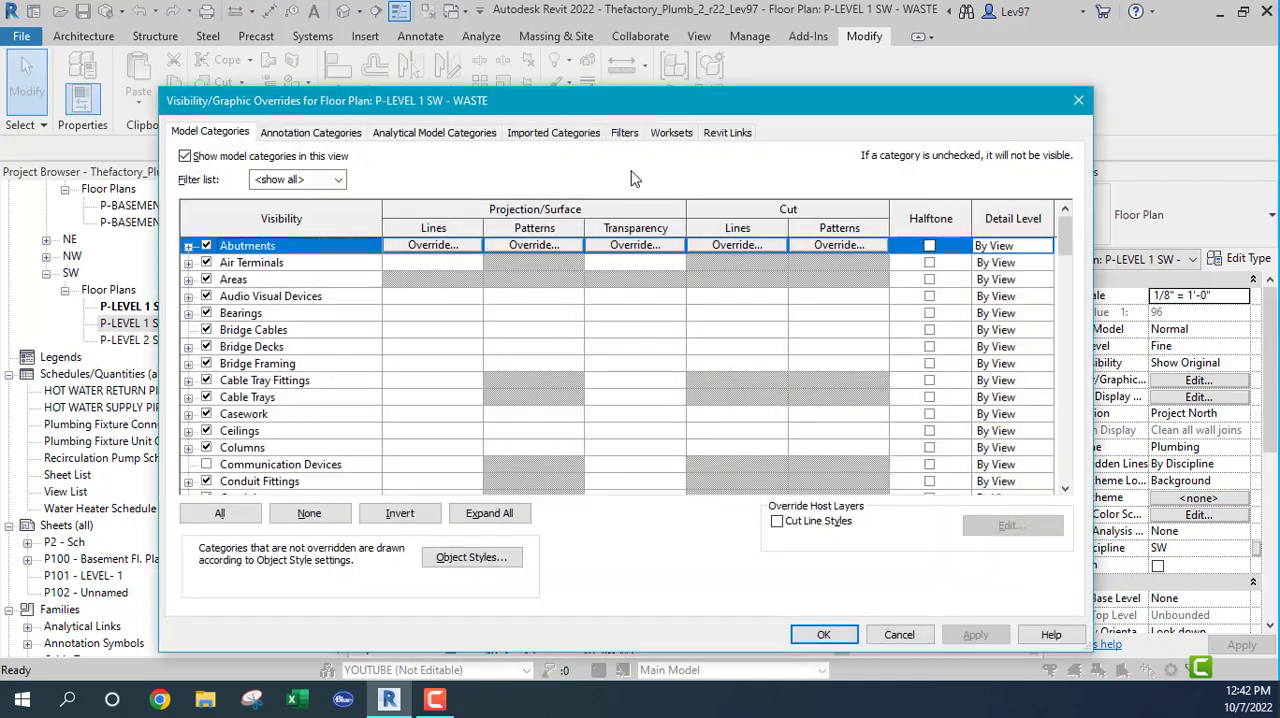
click(730, 134)
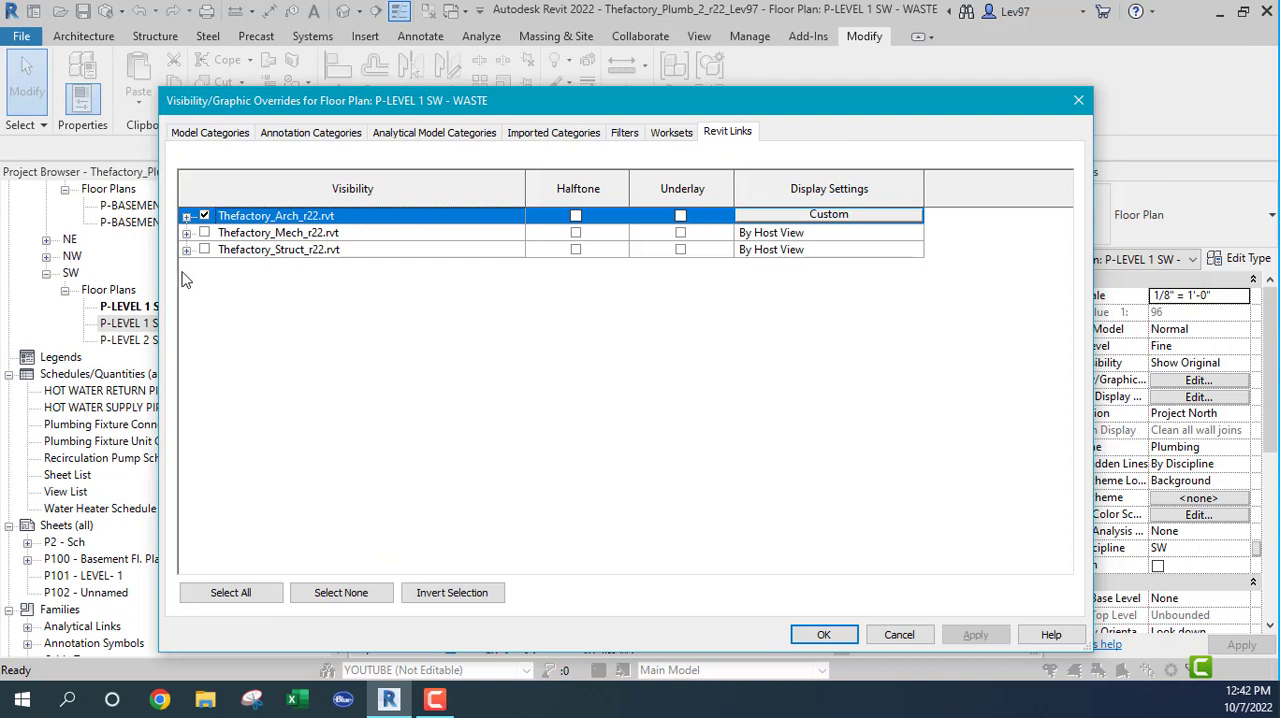
click(204, 233)
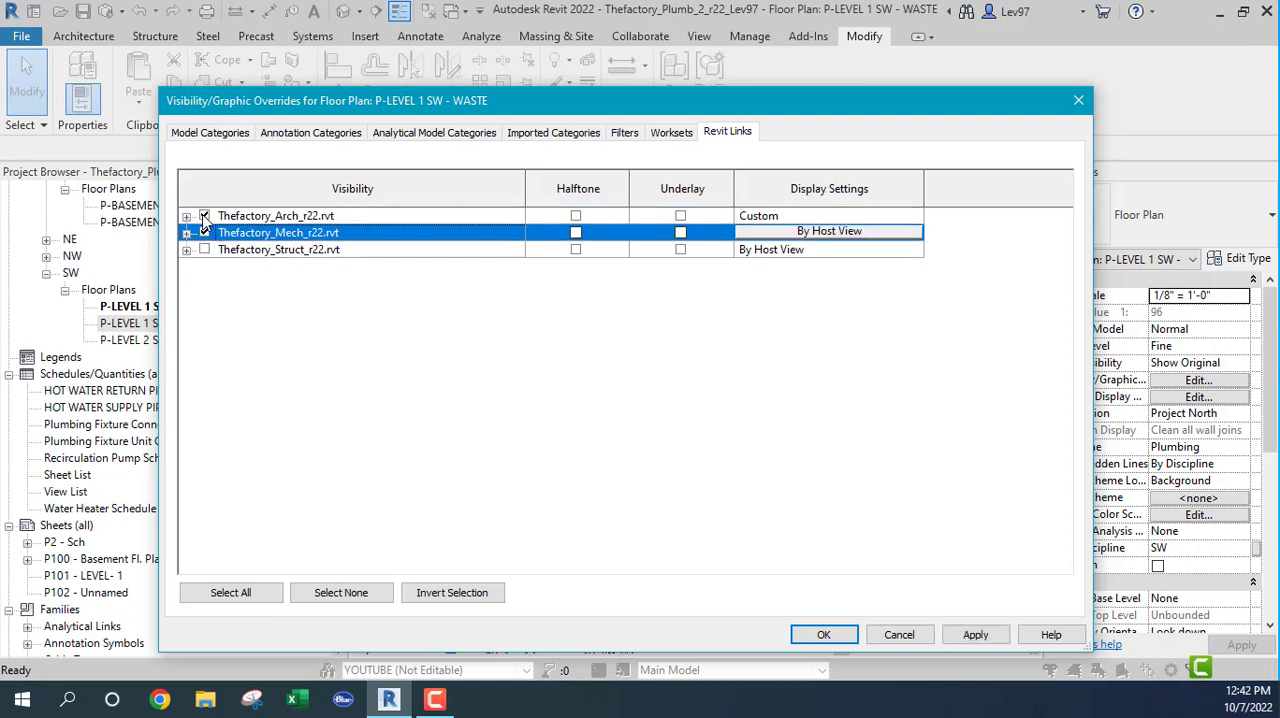
click(824, 634)
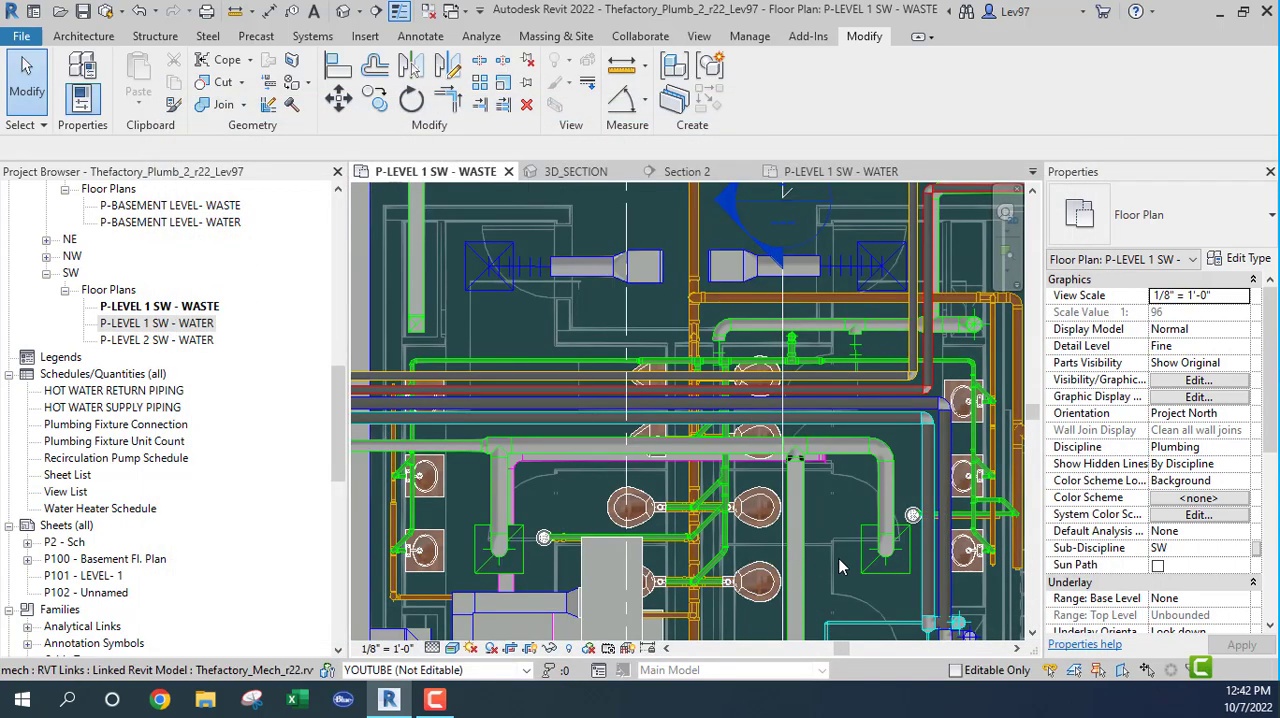
Step: Pull the section's view depth back slightly toward the sanitary main, check the connected sanitary piping, and clear the selection
middle_drag(851, 575, 876, 416)
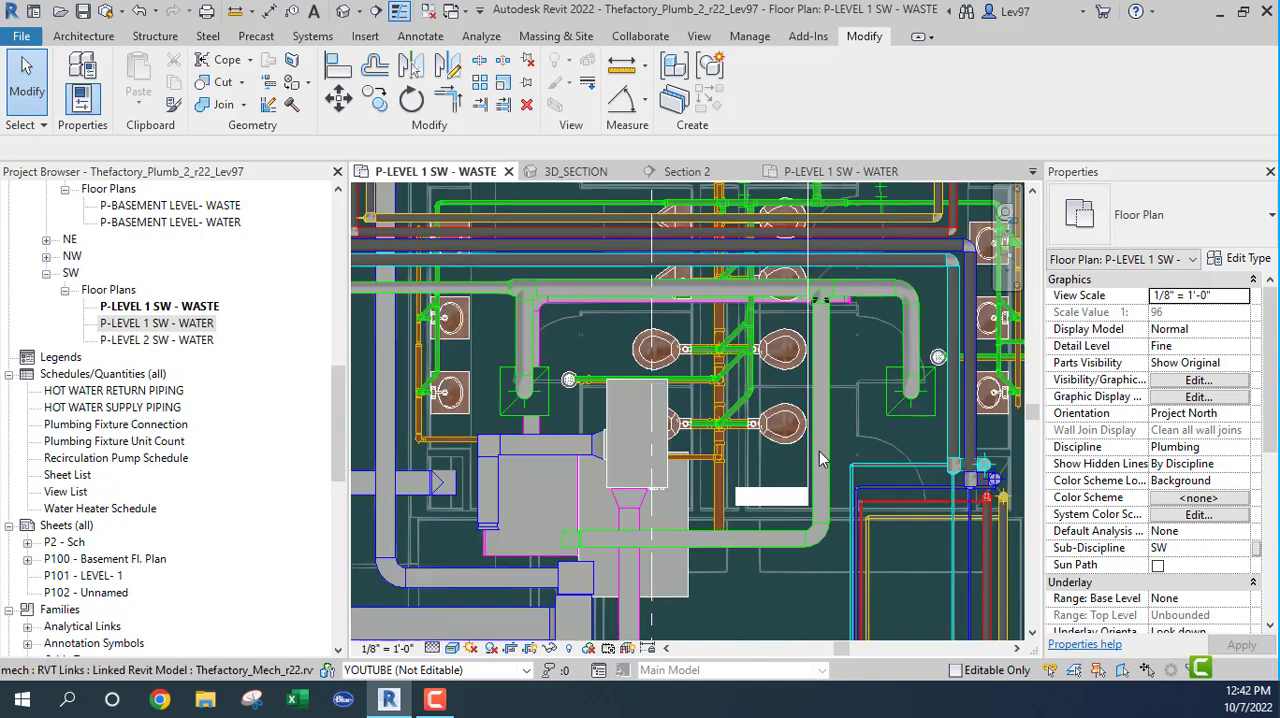
middle_drag(751, 290, 745, 408)
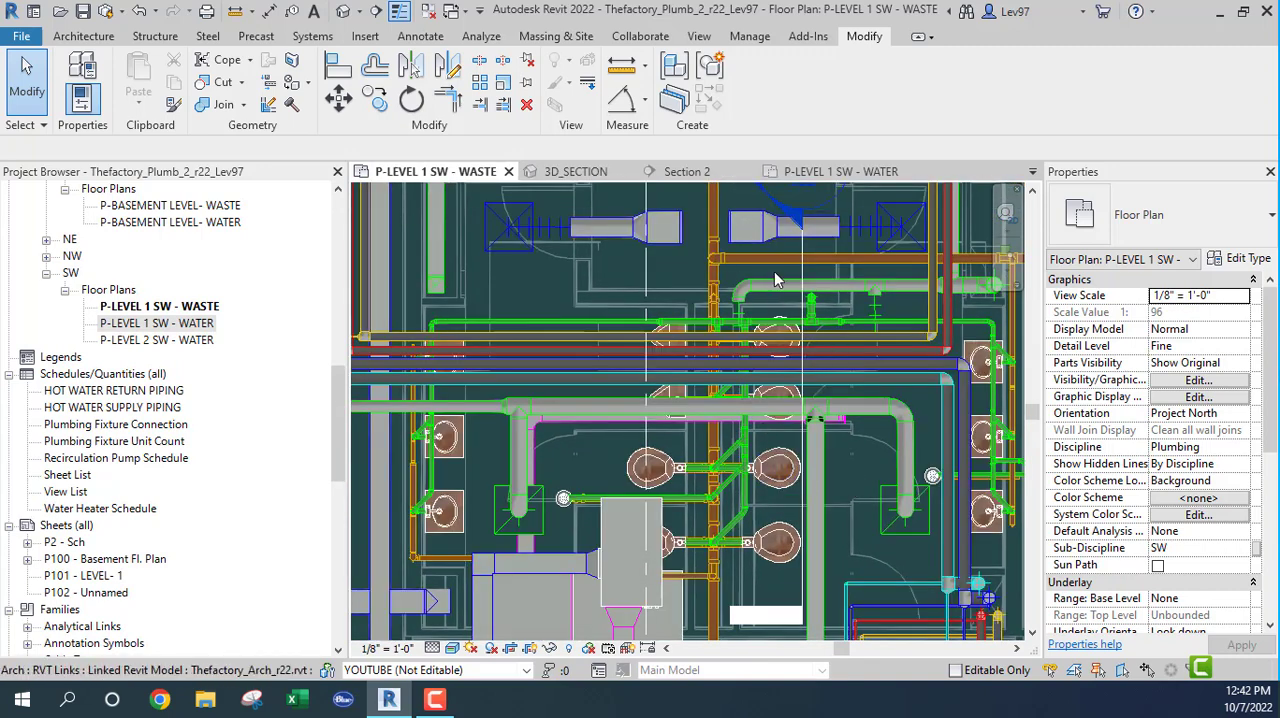
click(801, 269)
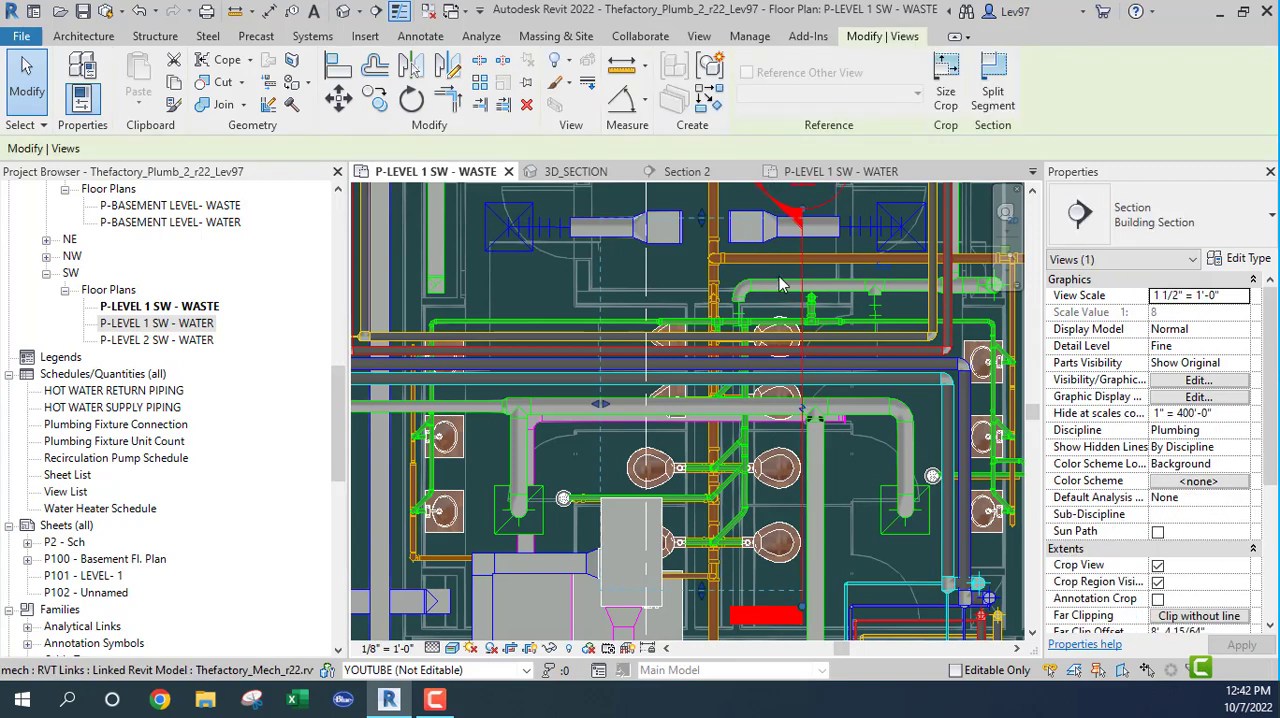
drag(602, 399, 629, 402)
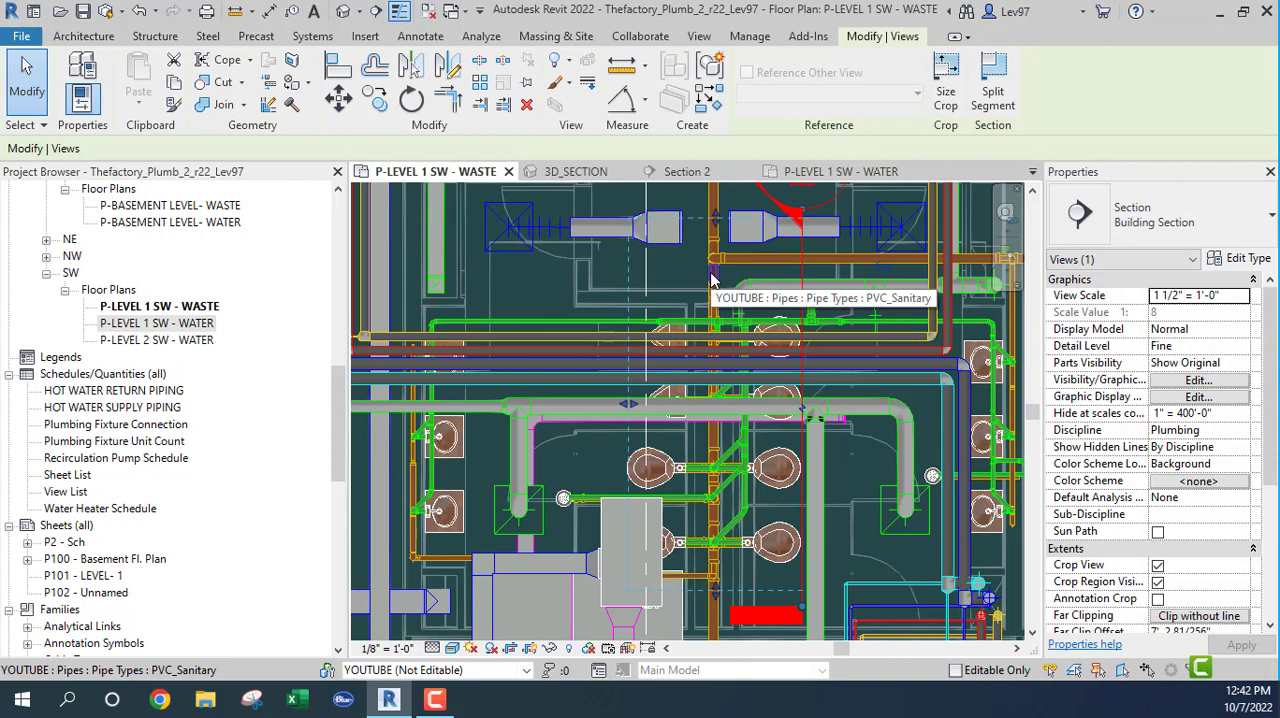
key(Tab)
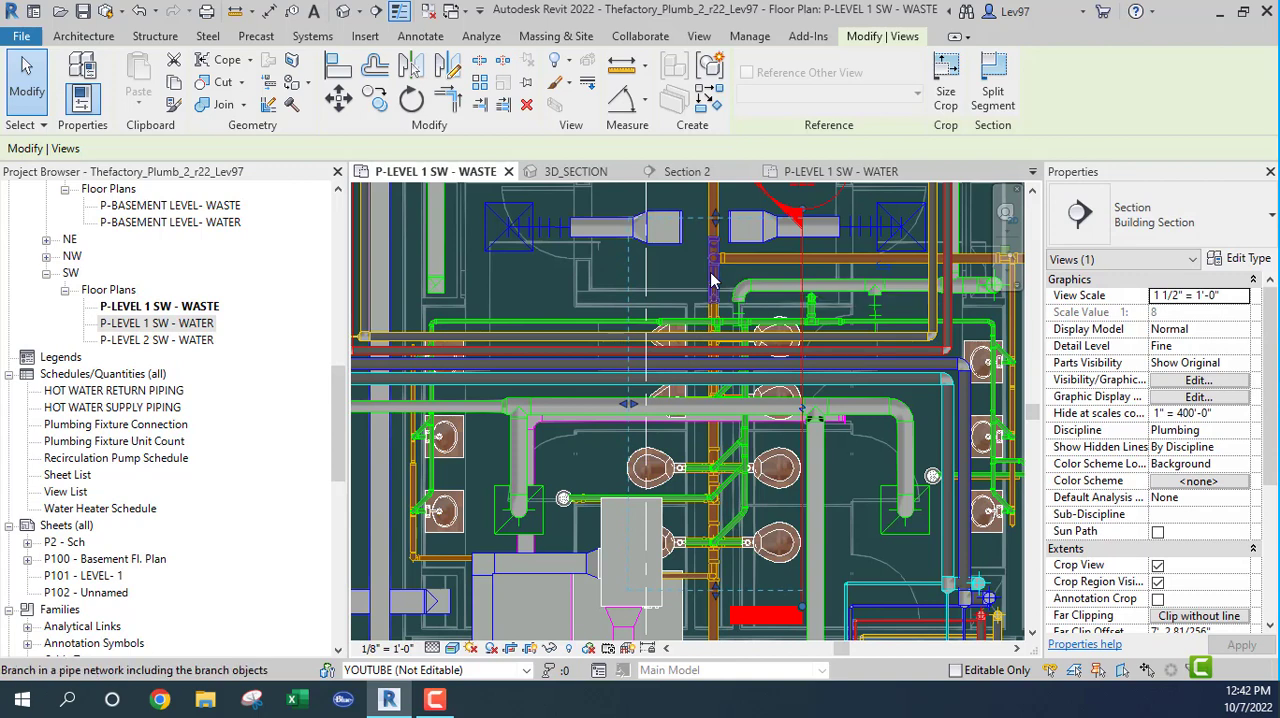
key(Tab)
key(Escape)
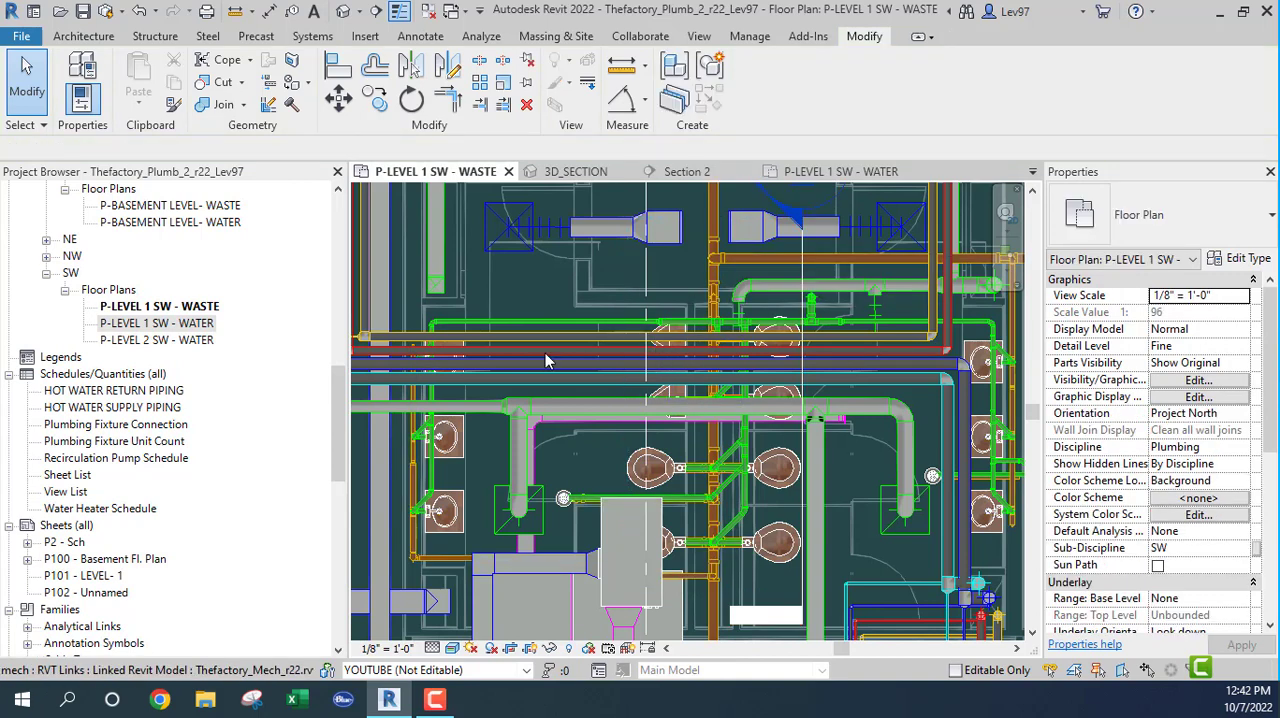
click(712, 618)
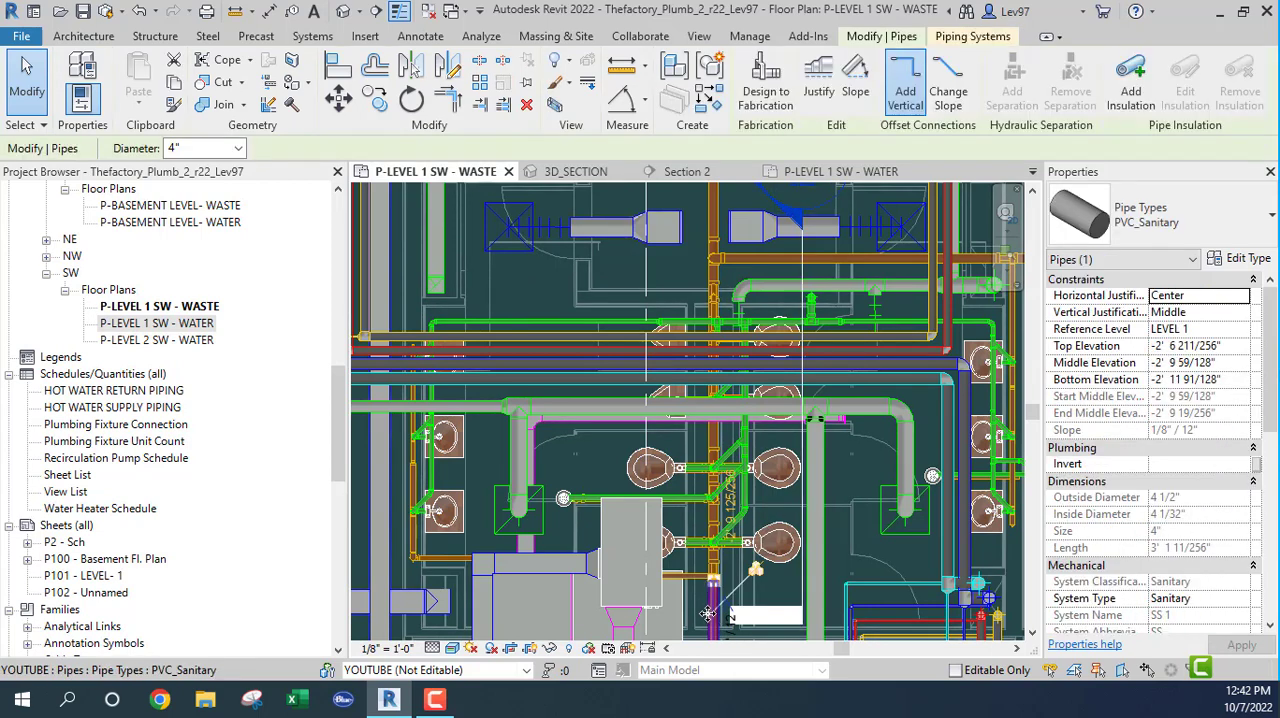
click(641, 37)
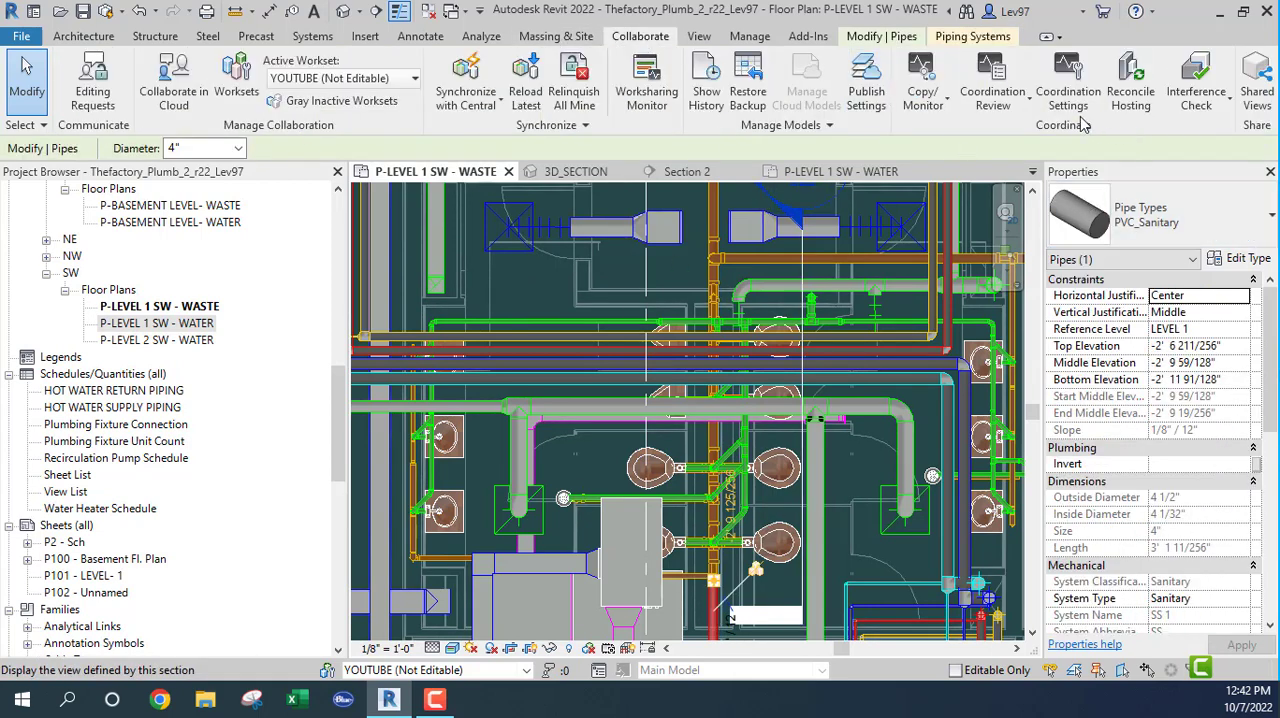
click(1200, 108)
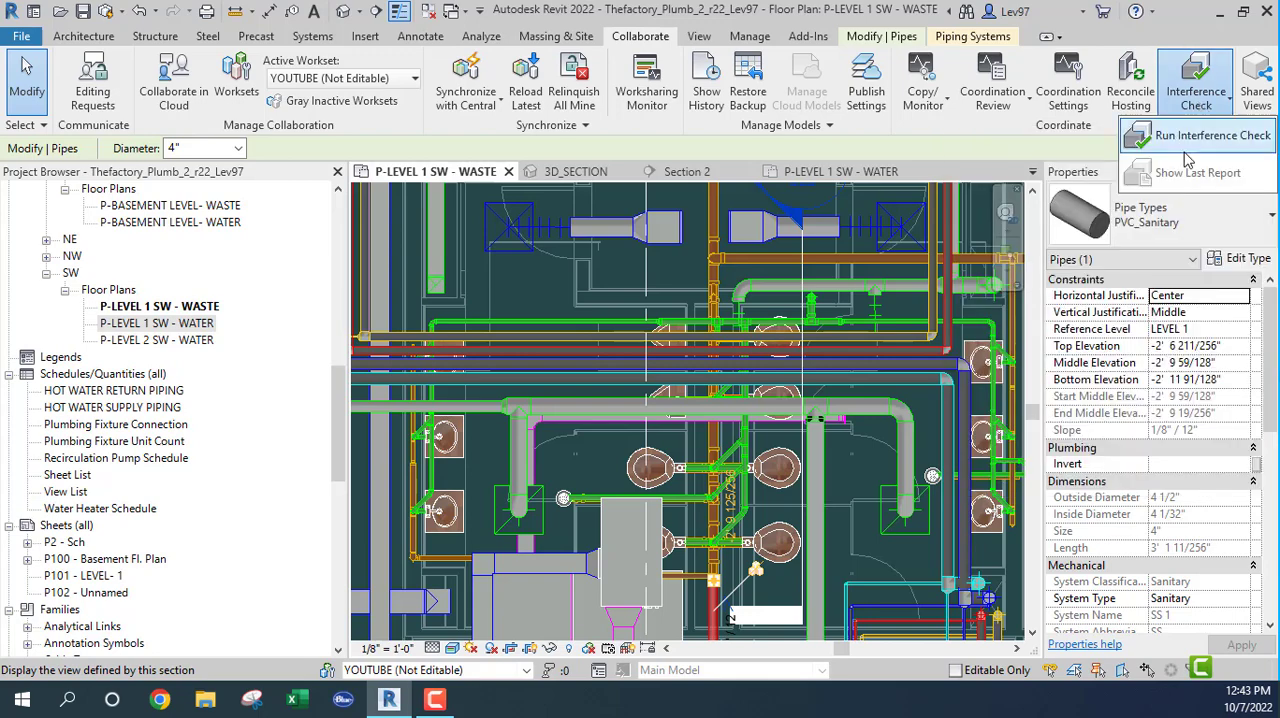
click(1192, 138)
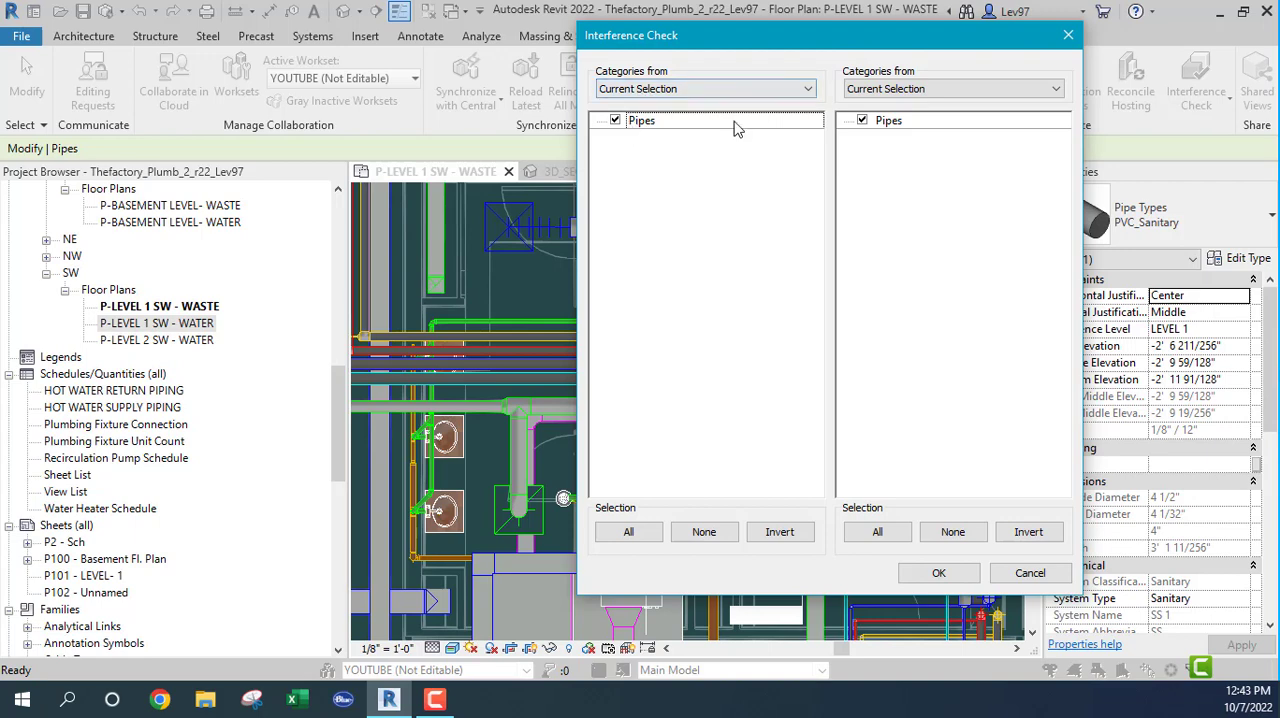
click(948, 90)
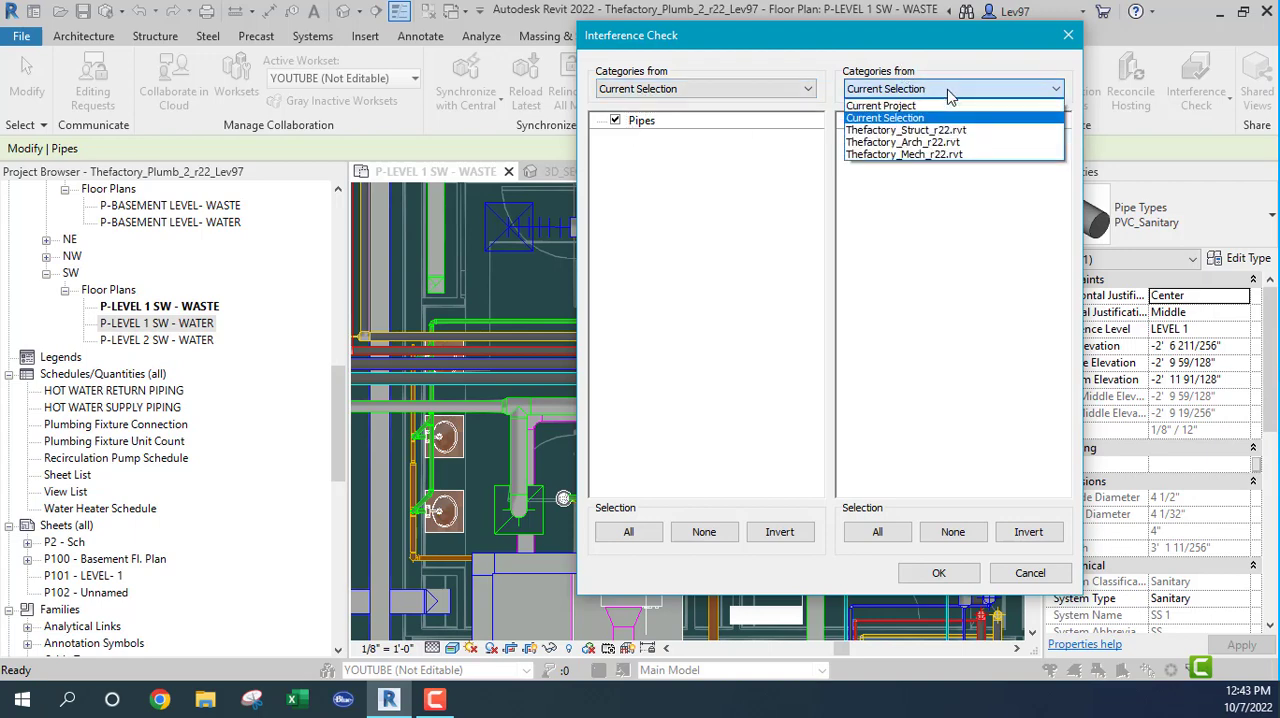
click(912, 156)
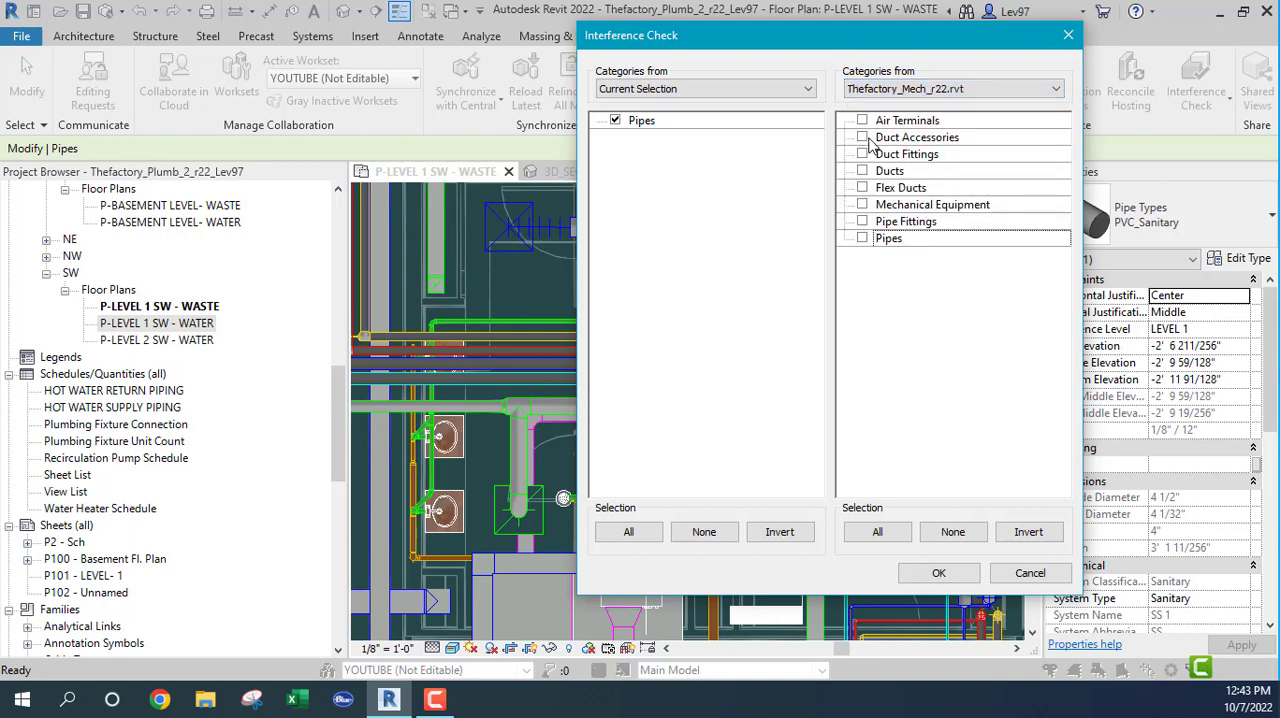
click(1036, 575)
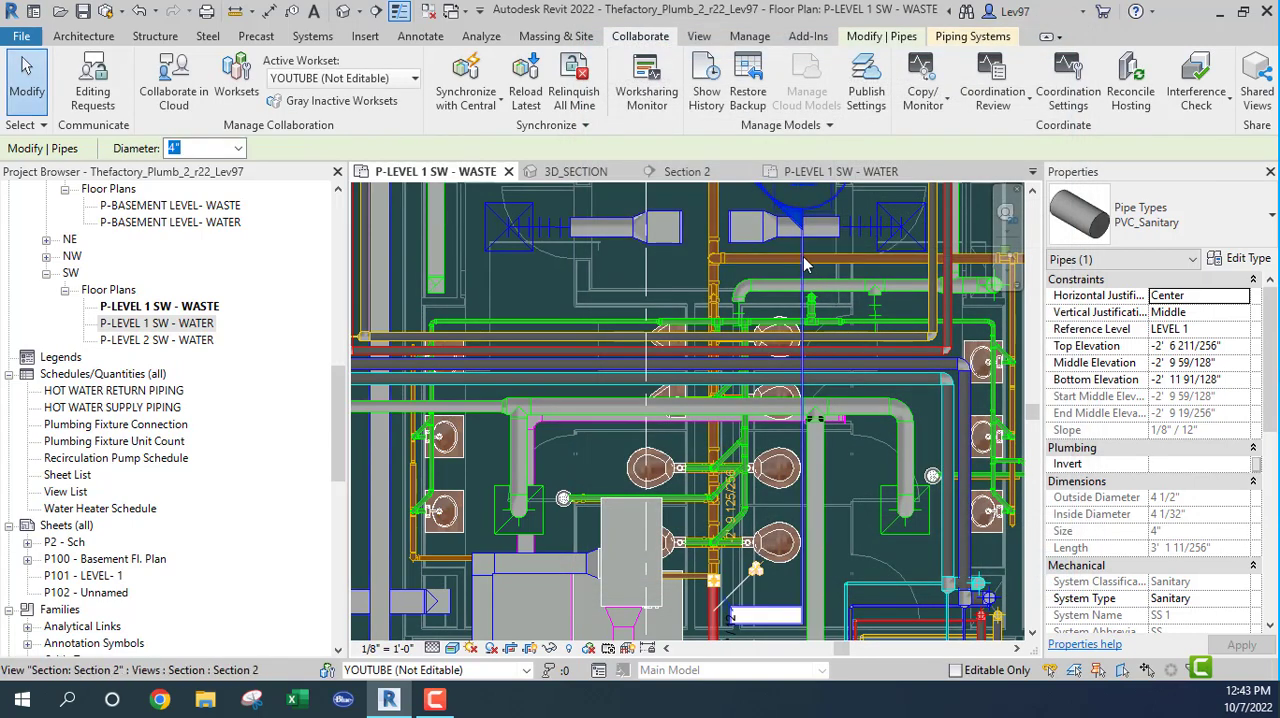
Step: Compare the DCW and DHW restroom branches in the P-LEVEL 1 SW - WATER plan with their curved duct crossing in 3D_SECTION
click(815, 175)
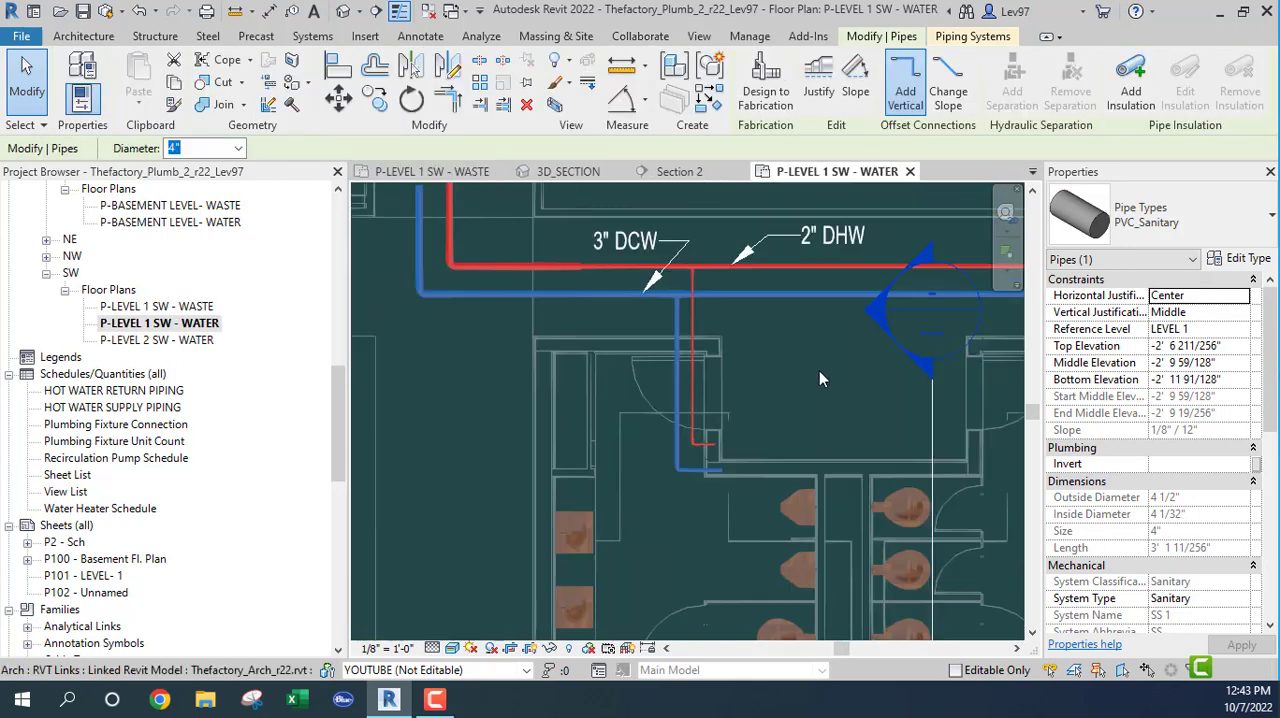
middle_drag(819, 378, 712, 352)
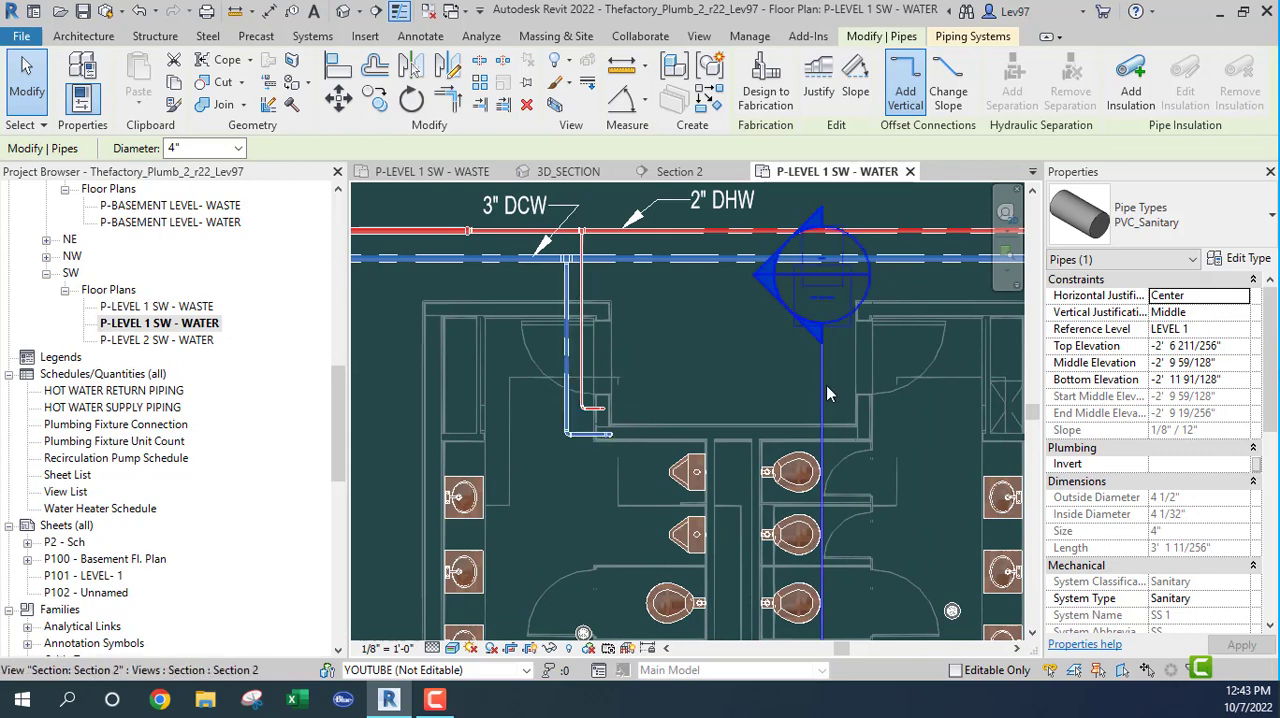
click(563, 173)
scroll(527, 388, up, 3)
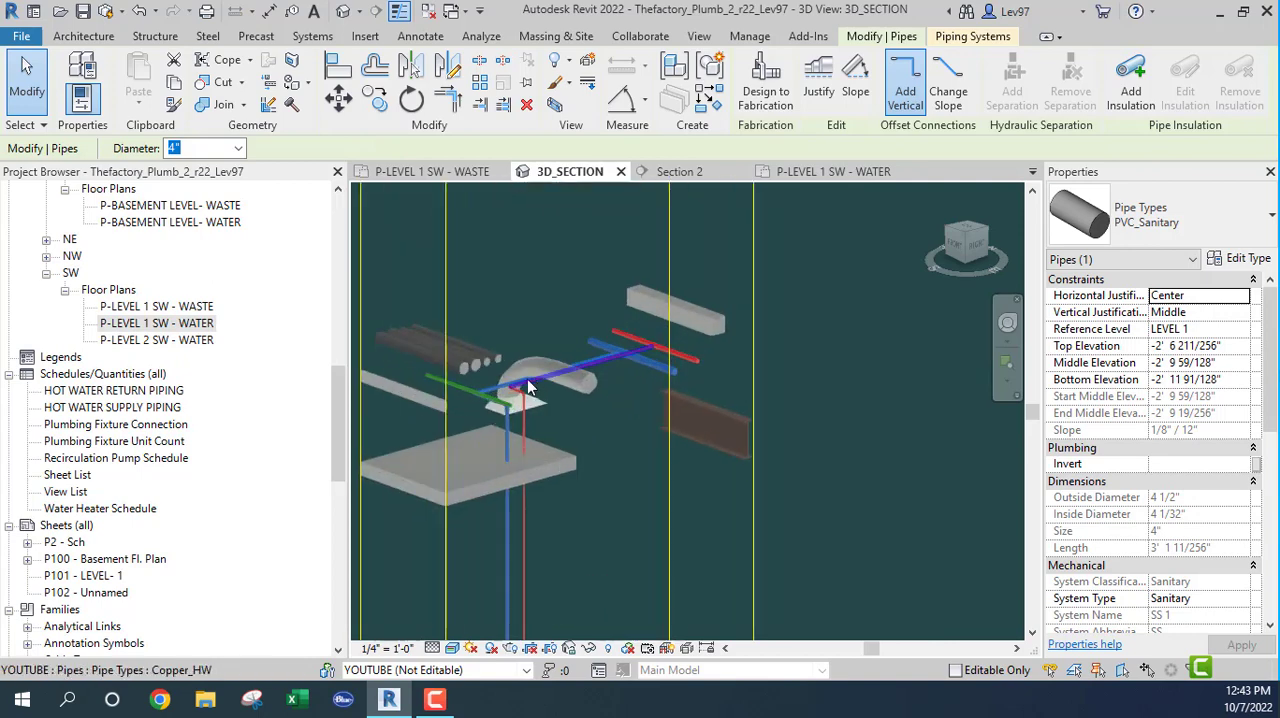
scroll(528, 385, up, 6)
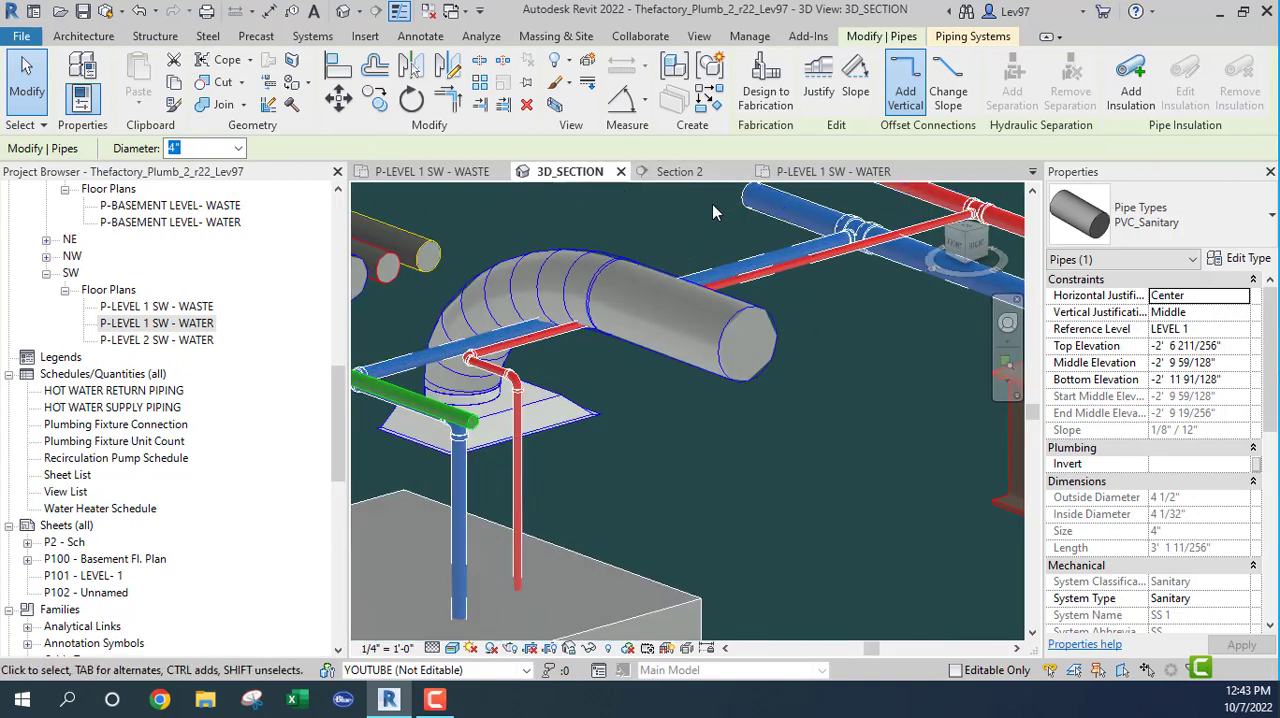
Step: Return to P-LEVEL 1 SW - WATER, clear the accidentally selected architectural link, and disable selection of linked models
click(833, 171)
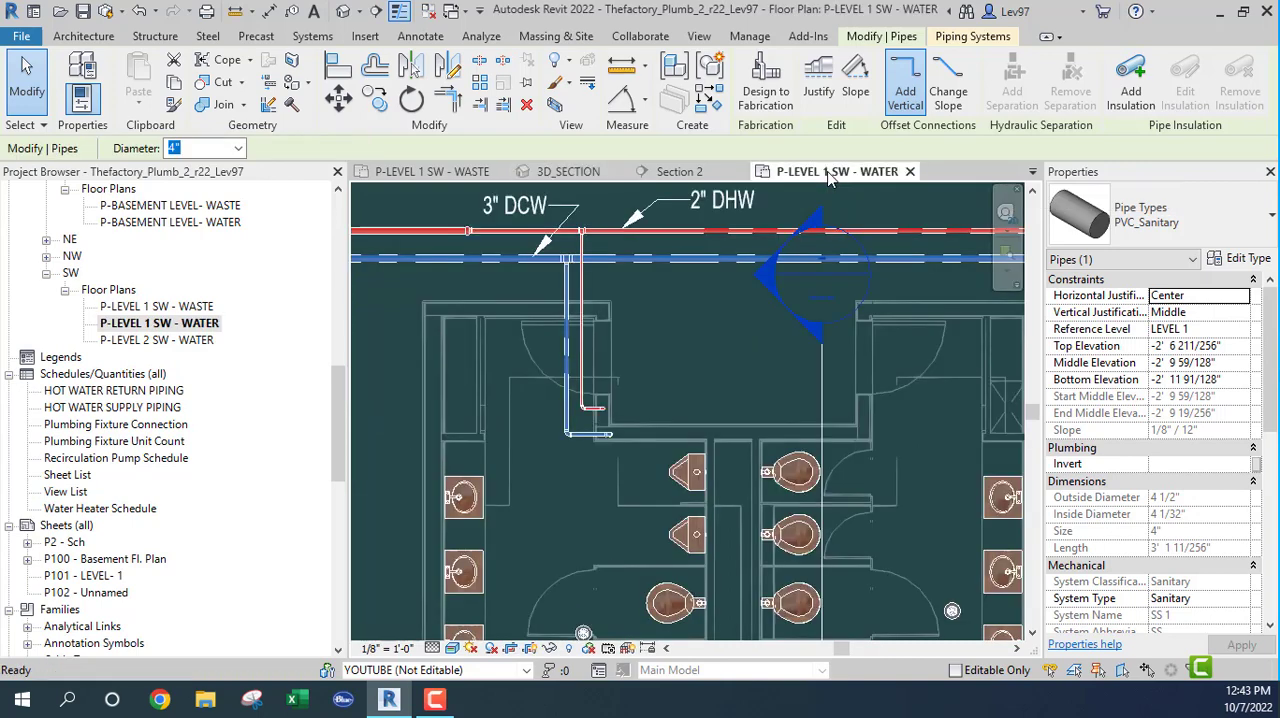
middle_drag(748, 385, 827, 423)
click(705, 333)
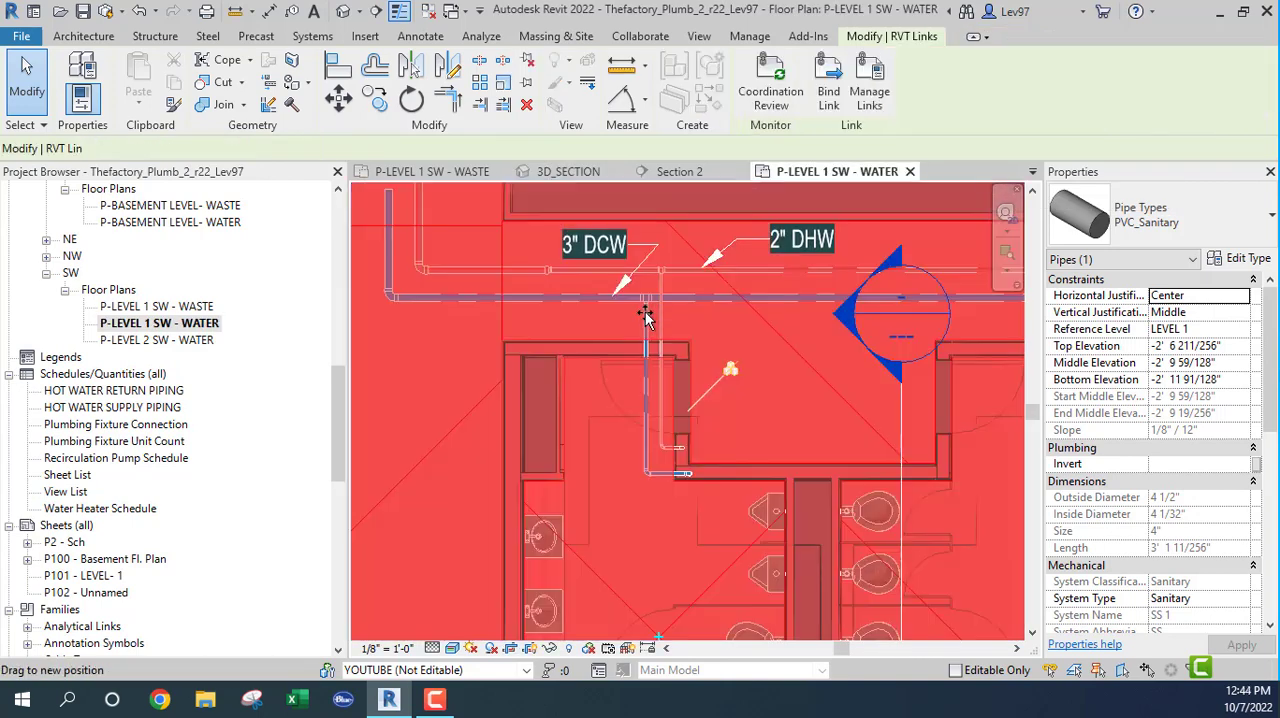
key(Escape)
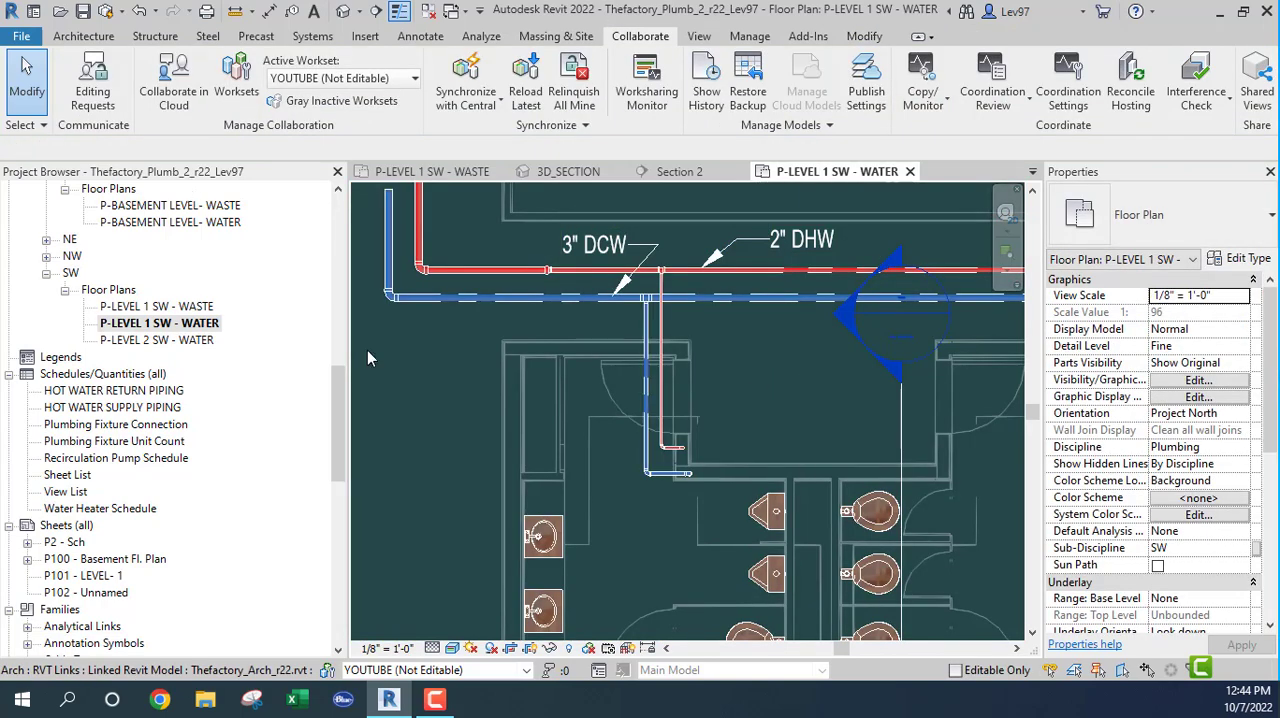
click(535, 367)
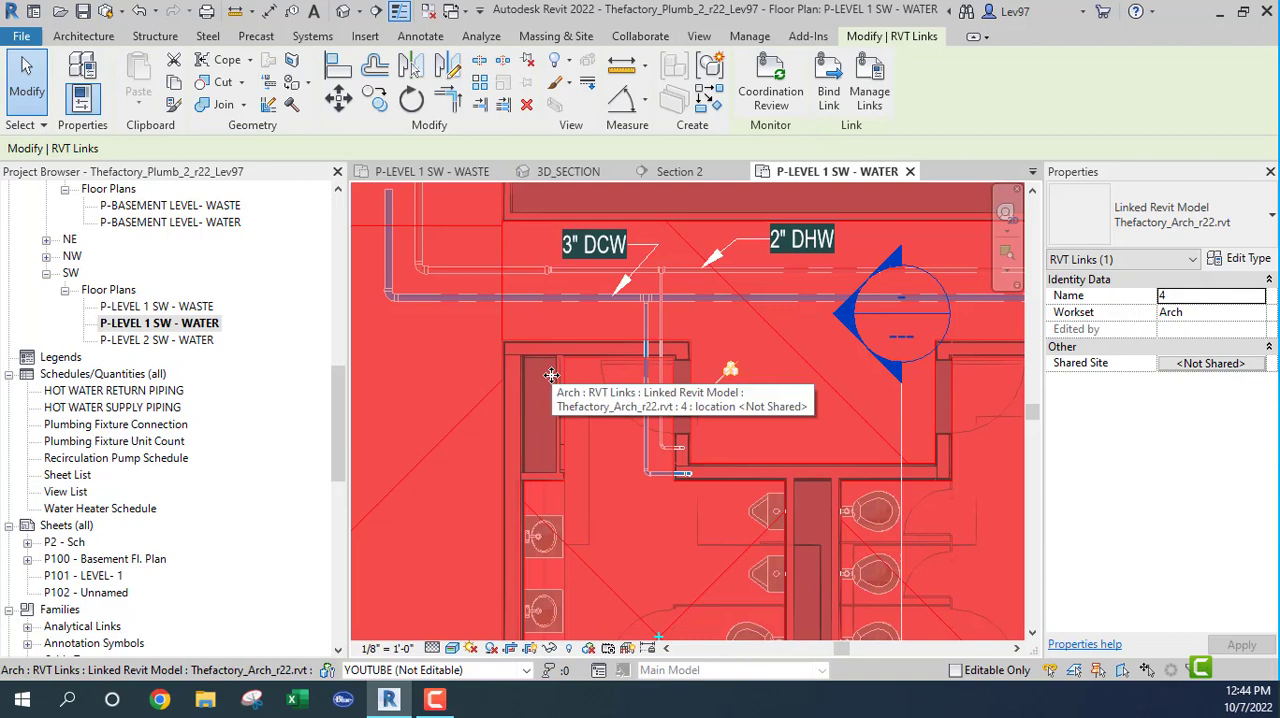
key(Escape)
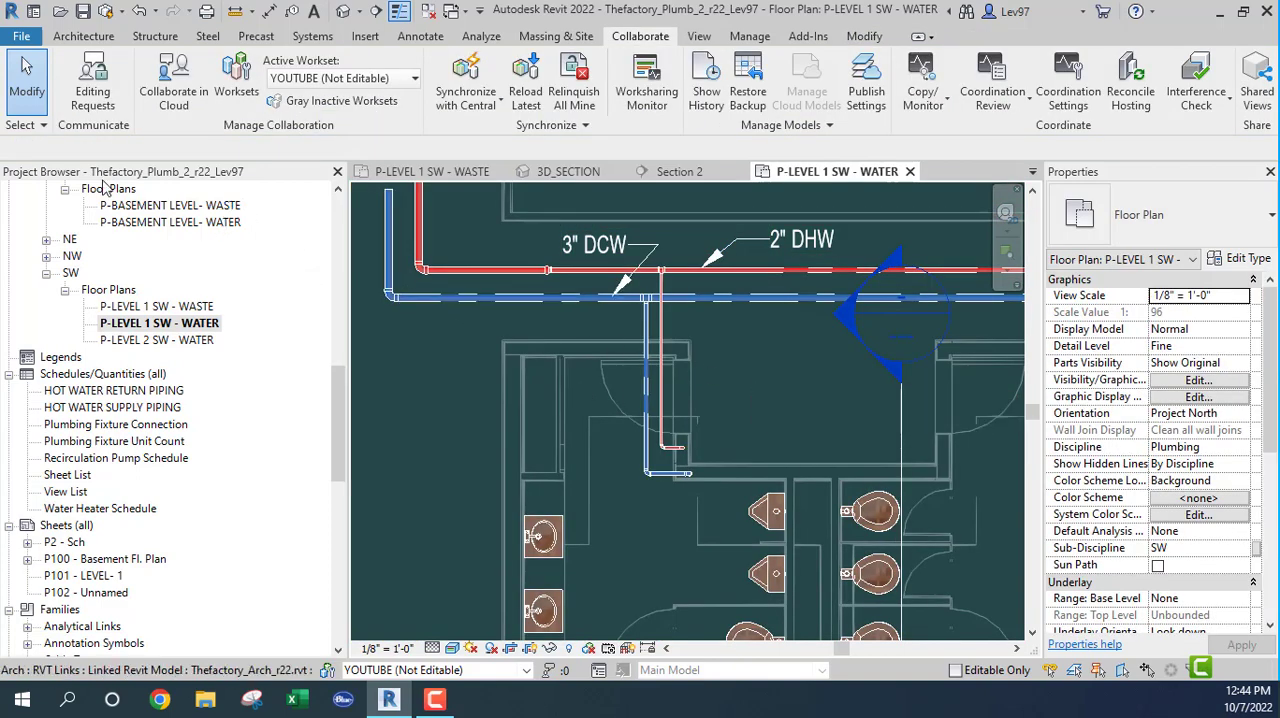
click(21, 127)
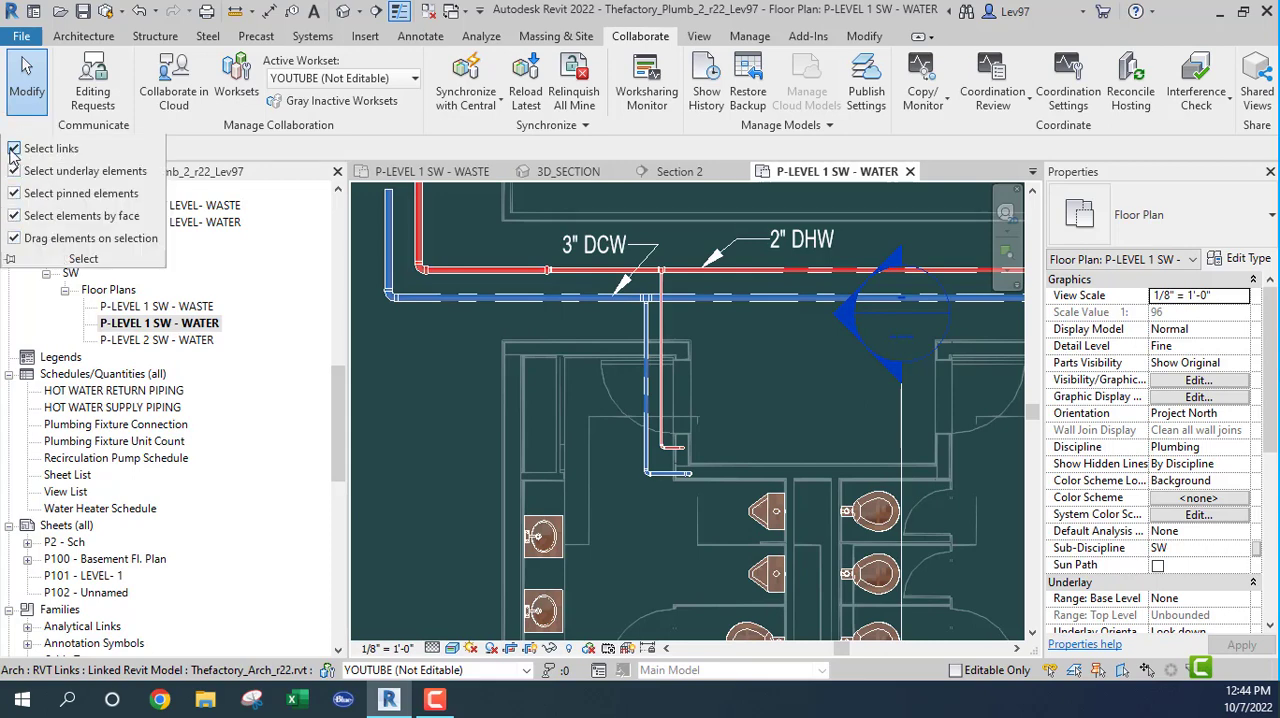
click(14, 150)
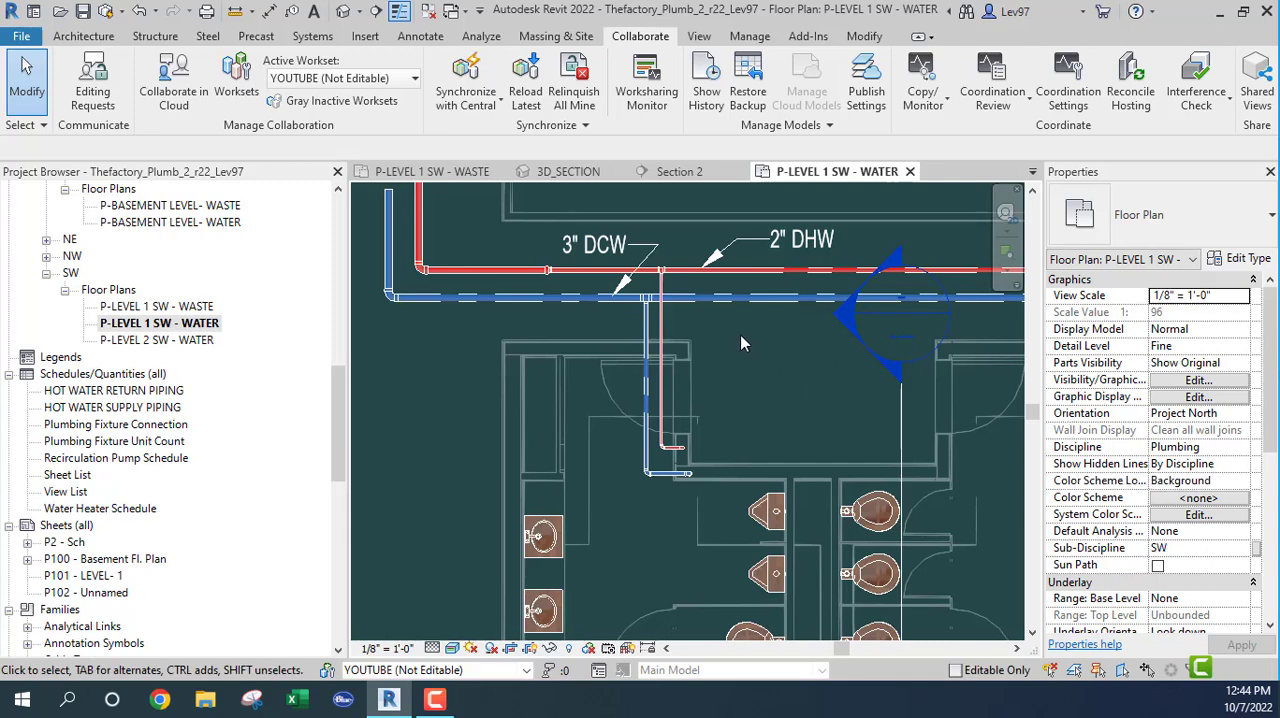
Step: Set up an Interference Check of the DCW and DHW restroom branch pipes against the linked Thefactory_Mech_r22.rvt model
click(614, 323)
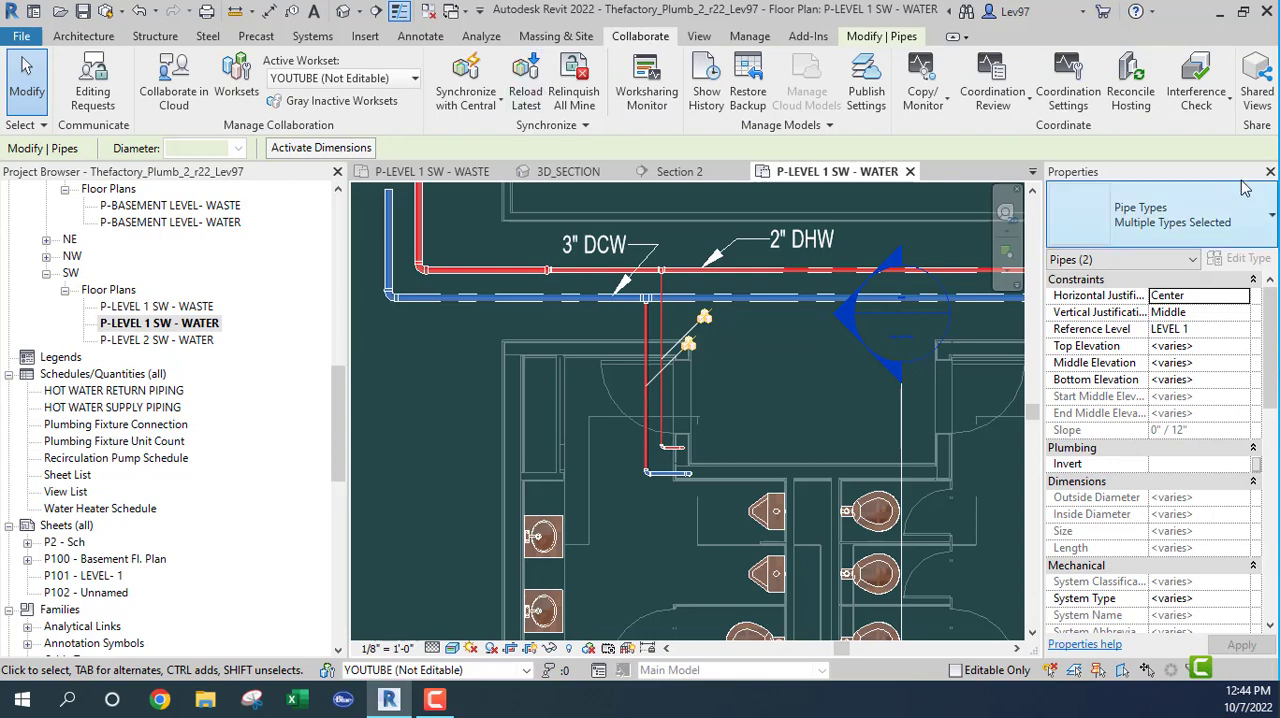
click(1205, 105)
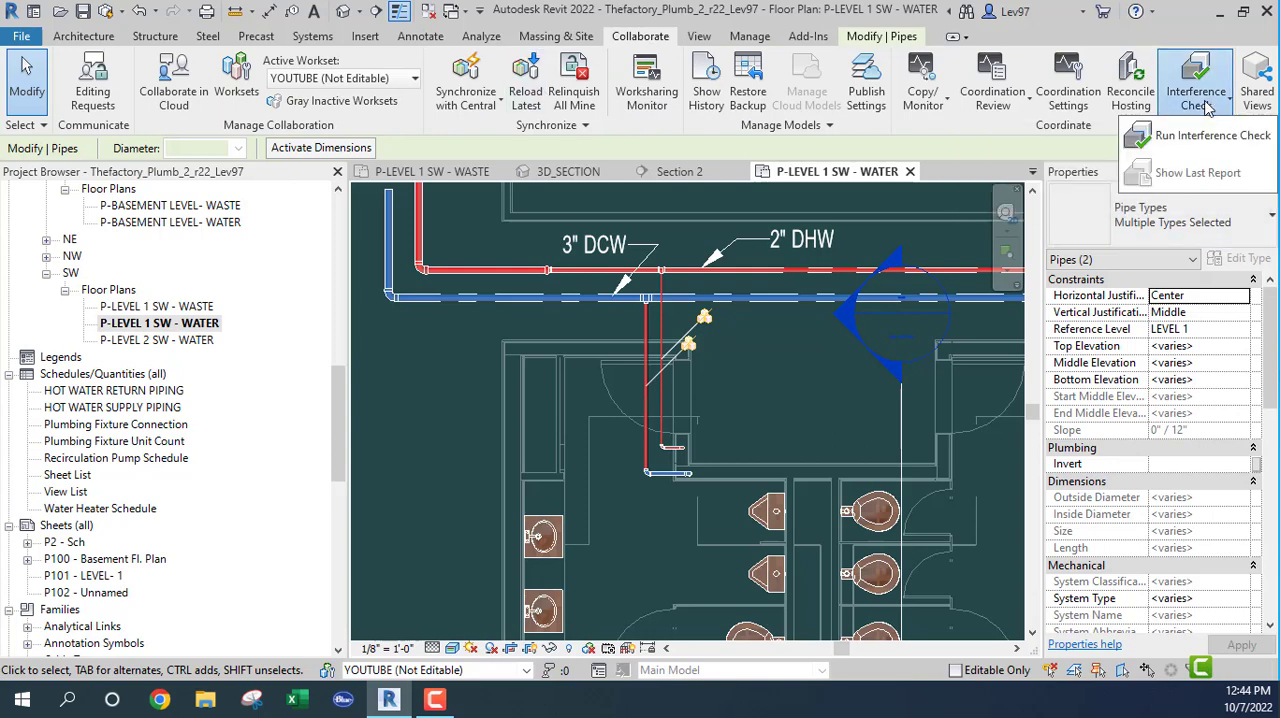
click(1200, 145)
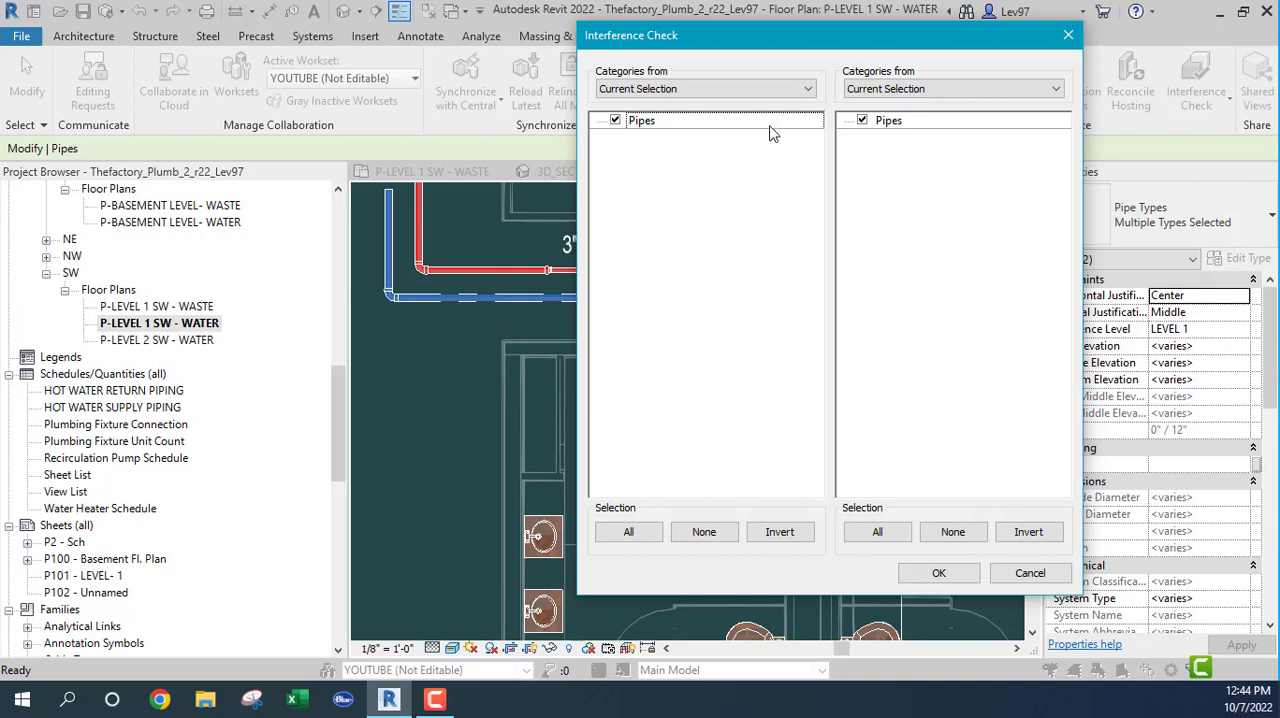
click(930, 91)
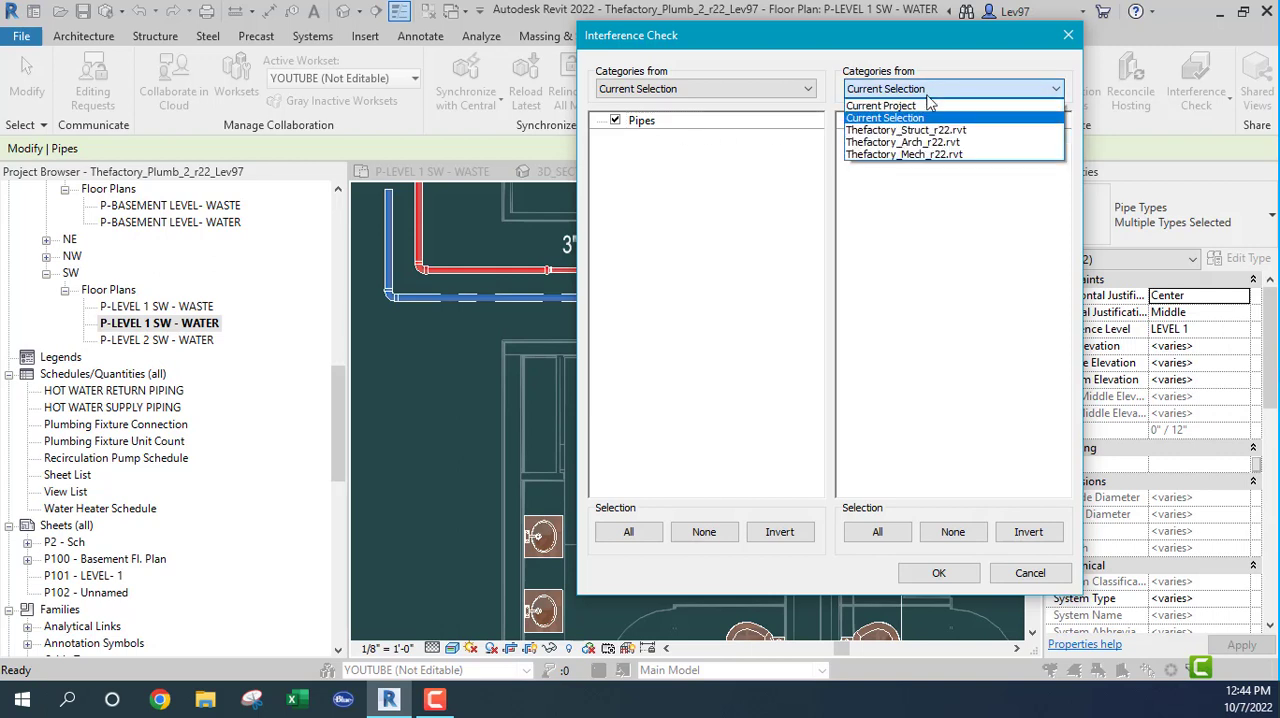
click(913, 155)
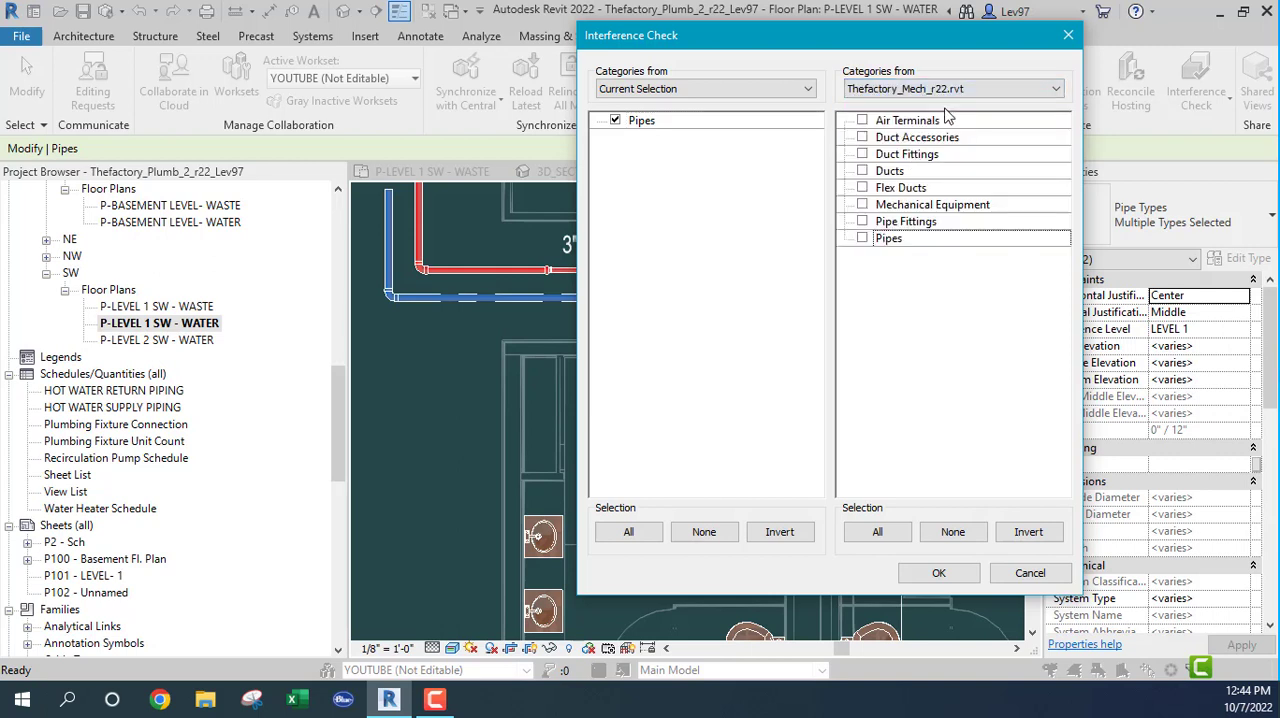
Step: Include all mechanical link categories in the check: air terminals, ducts, duct accessories and fittings, flex ducts, mechanical equipment, pipes and pipe fittings
click(862, 137)
click(863, 154)
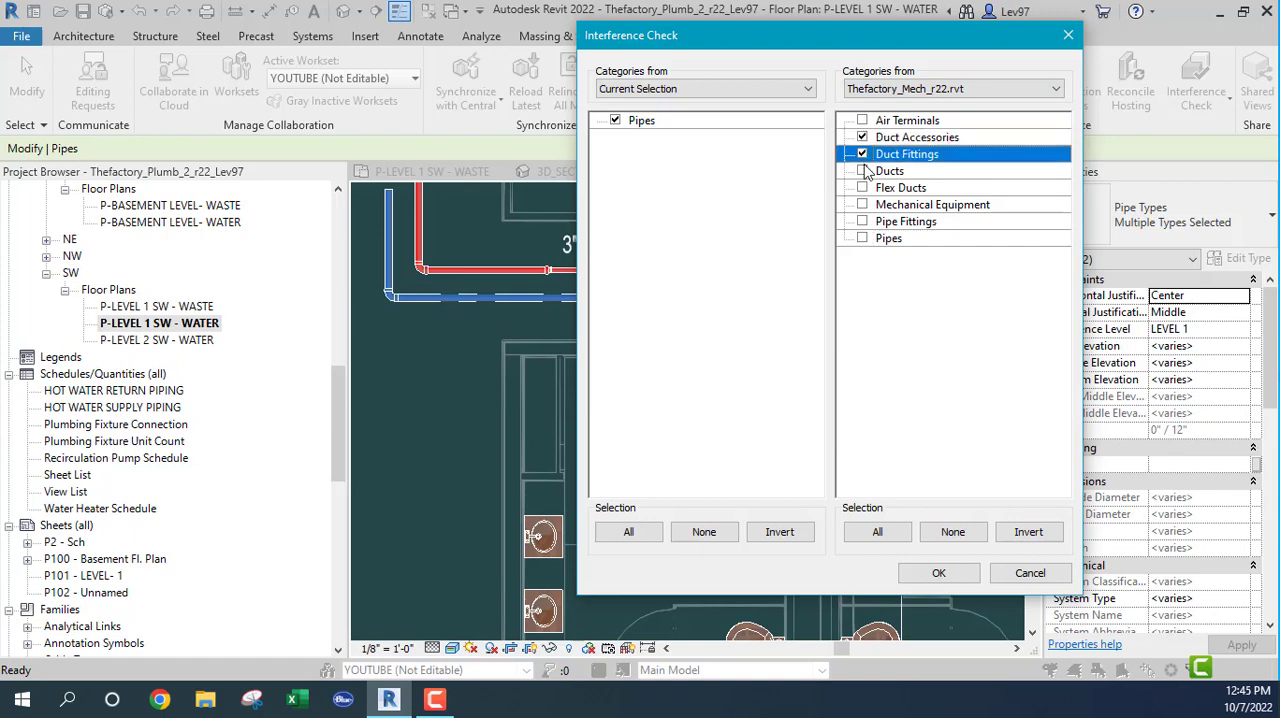
click(863, 171)
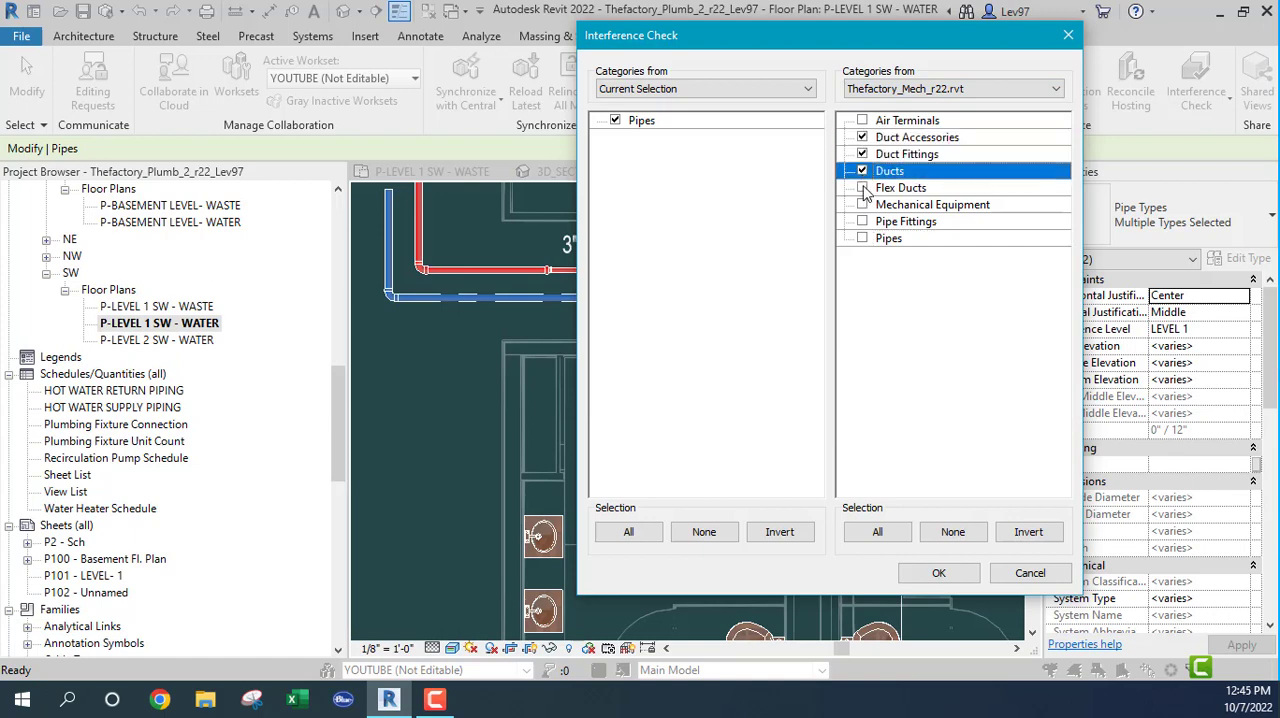
click(863, 188)
click(863, 205)
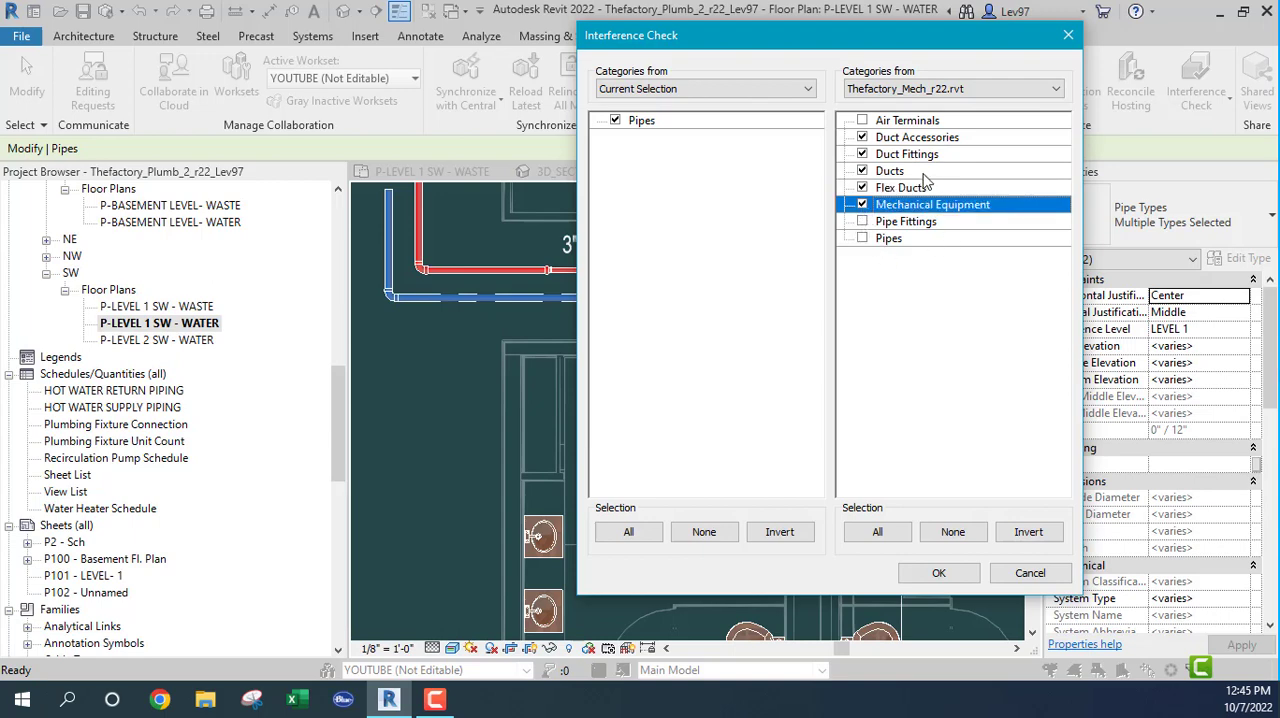
click(863, 221)
click(863, 238)
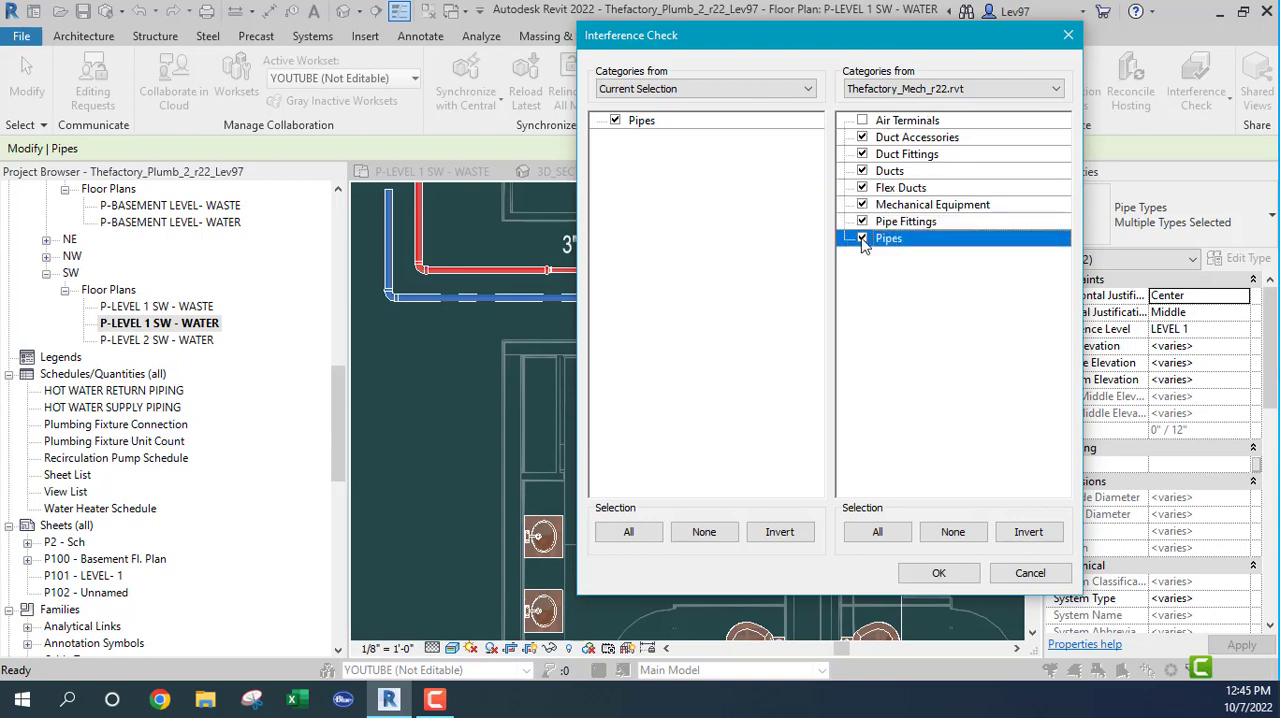
click(864, 120)
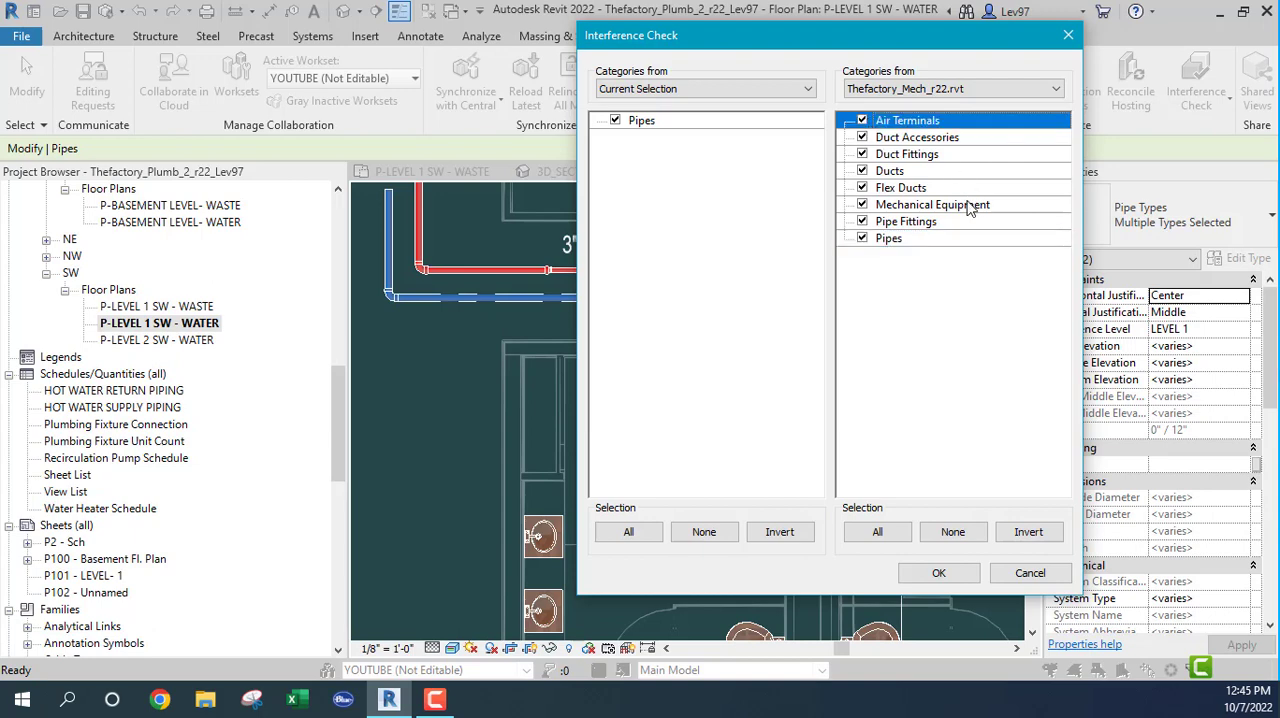
click(877, 533)
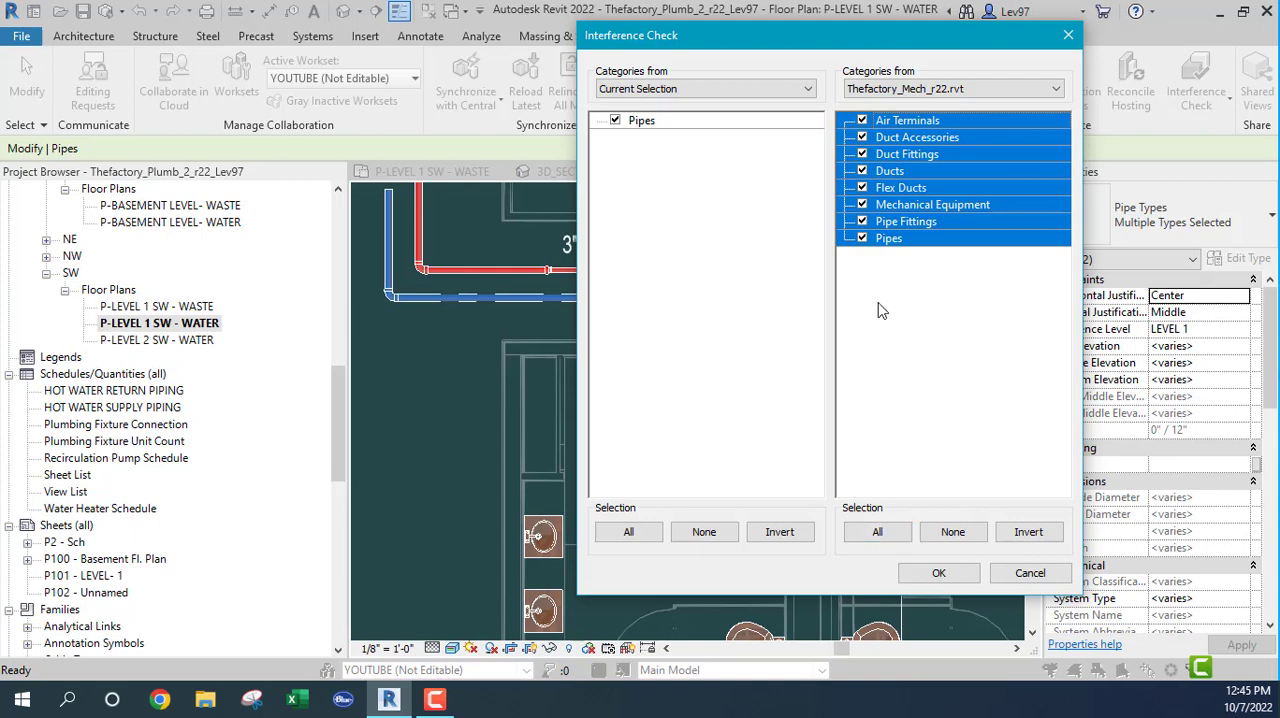
Step: Run the interference check, review and close its report, and clear the pipe selection
click(939, 573)
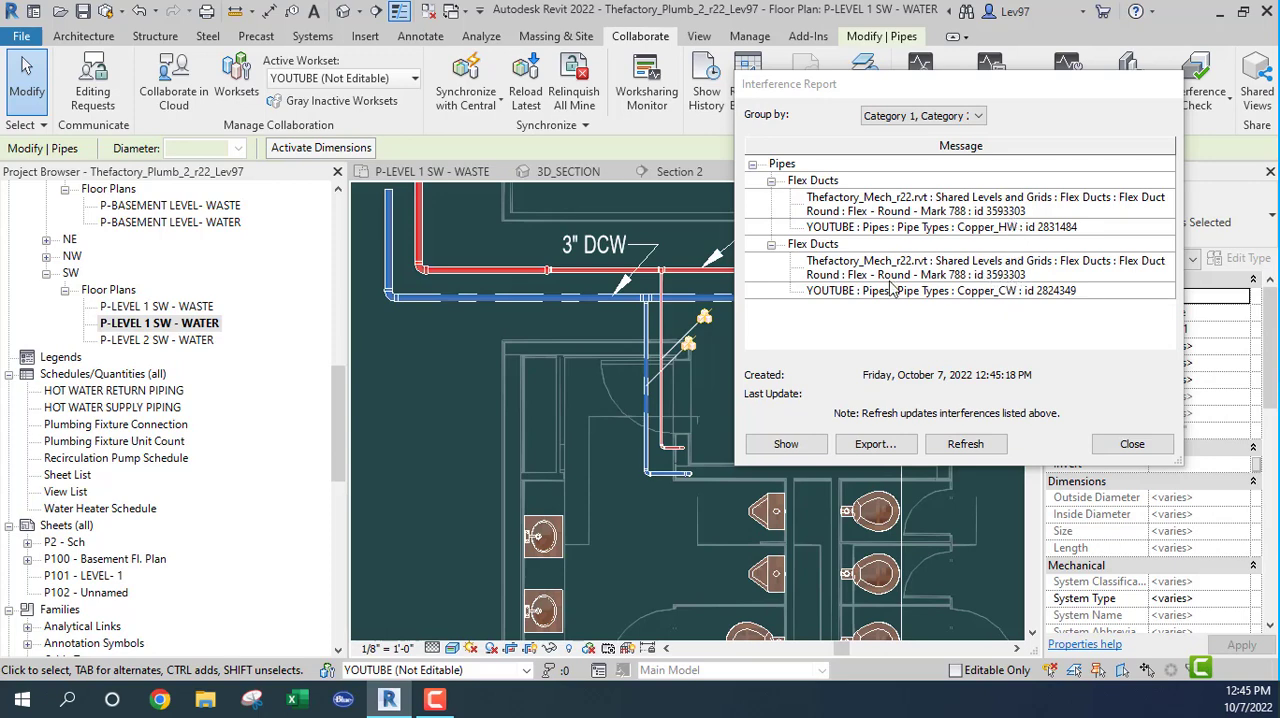
click(1134, 444)
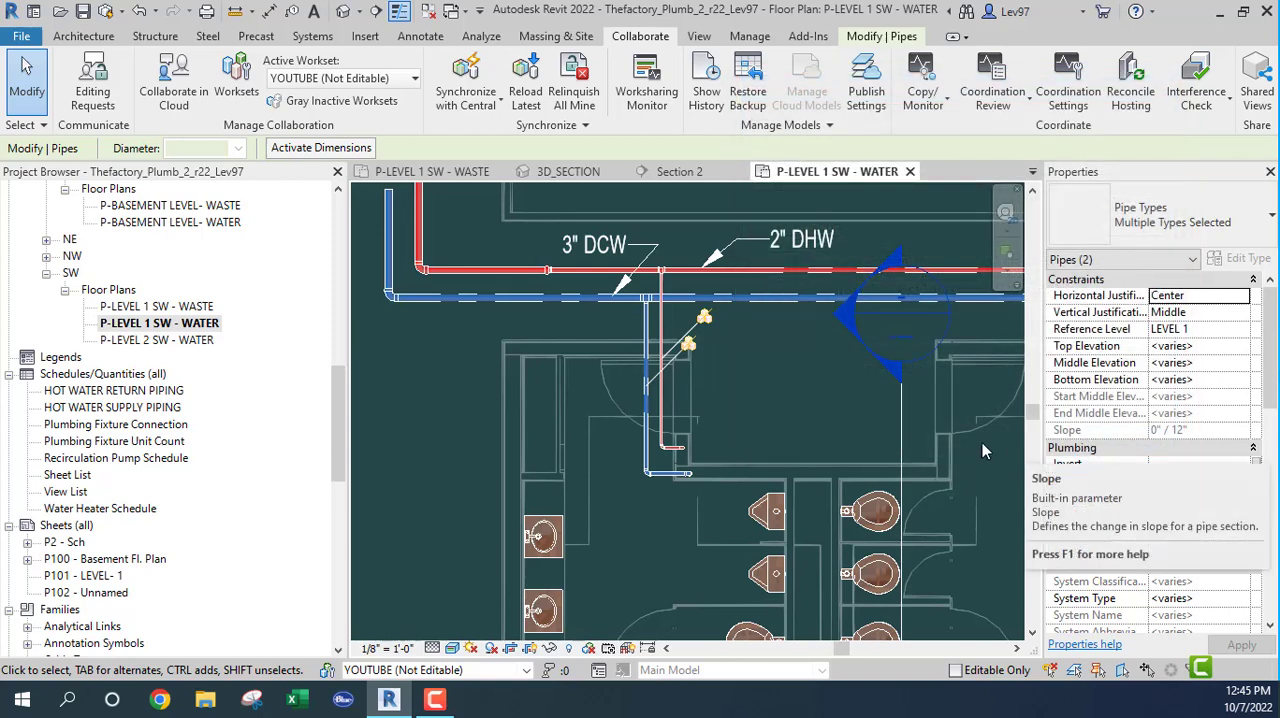
click(770, 408)
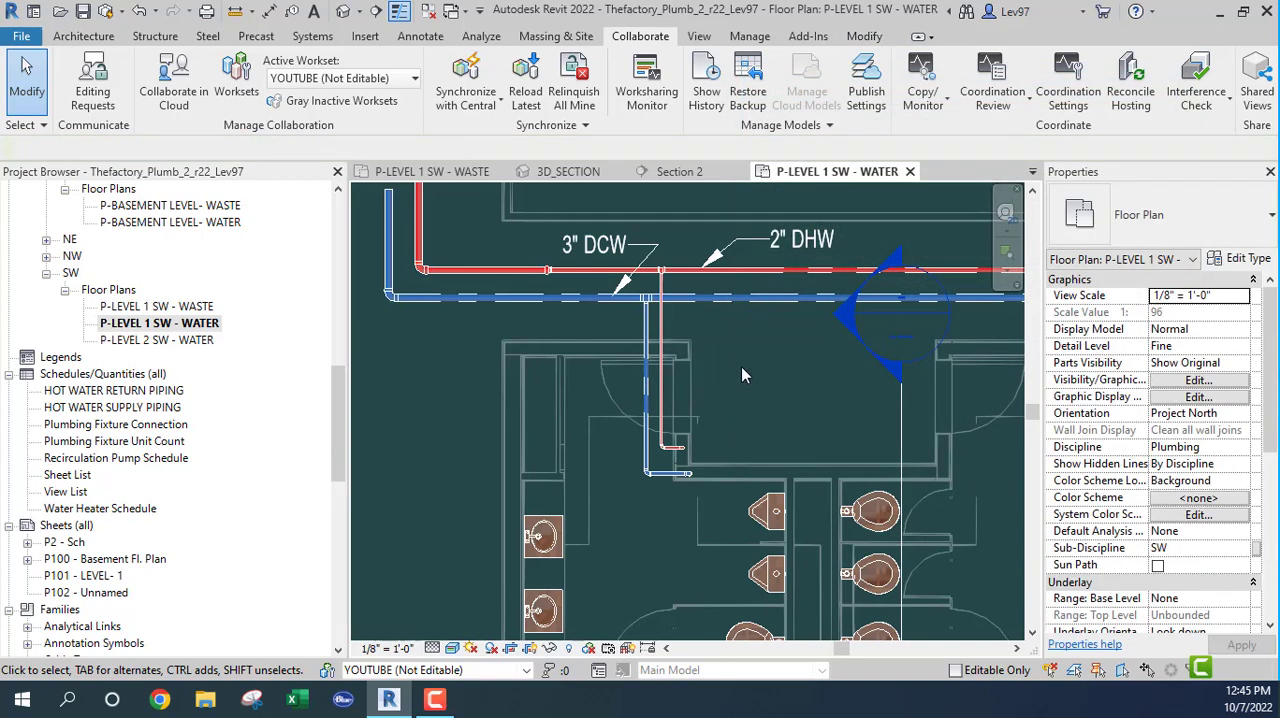
Step: Select the restroom section mark in P-LEVEL 1 SW - WATER and check its extent against the piping and ducts in P-LEVEL 1 SW - WASTE
click(903, 432)
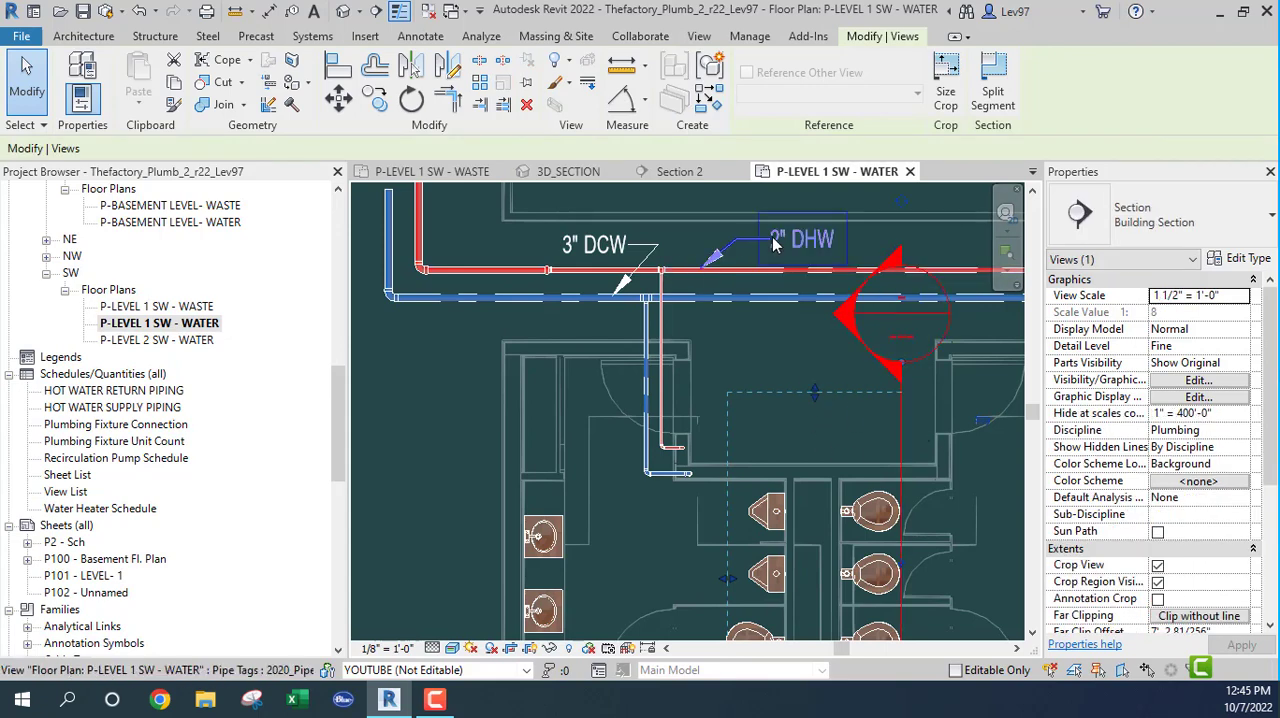
click(567, 172)
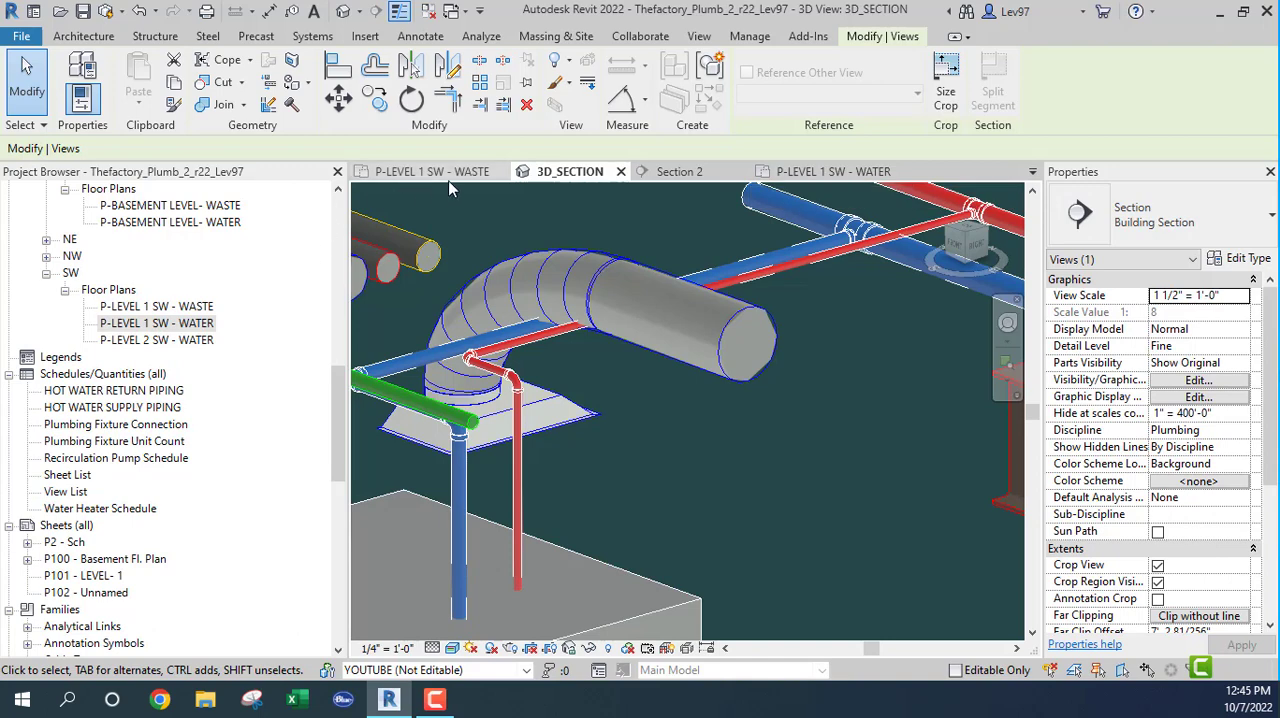
click(474, 172)
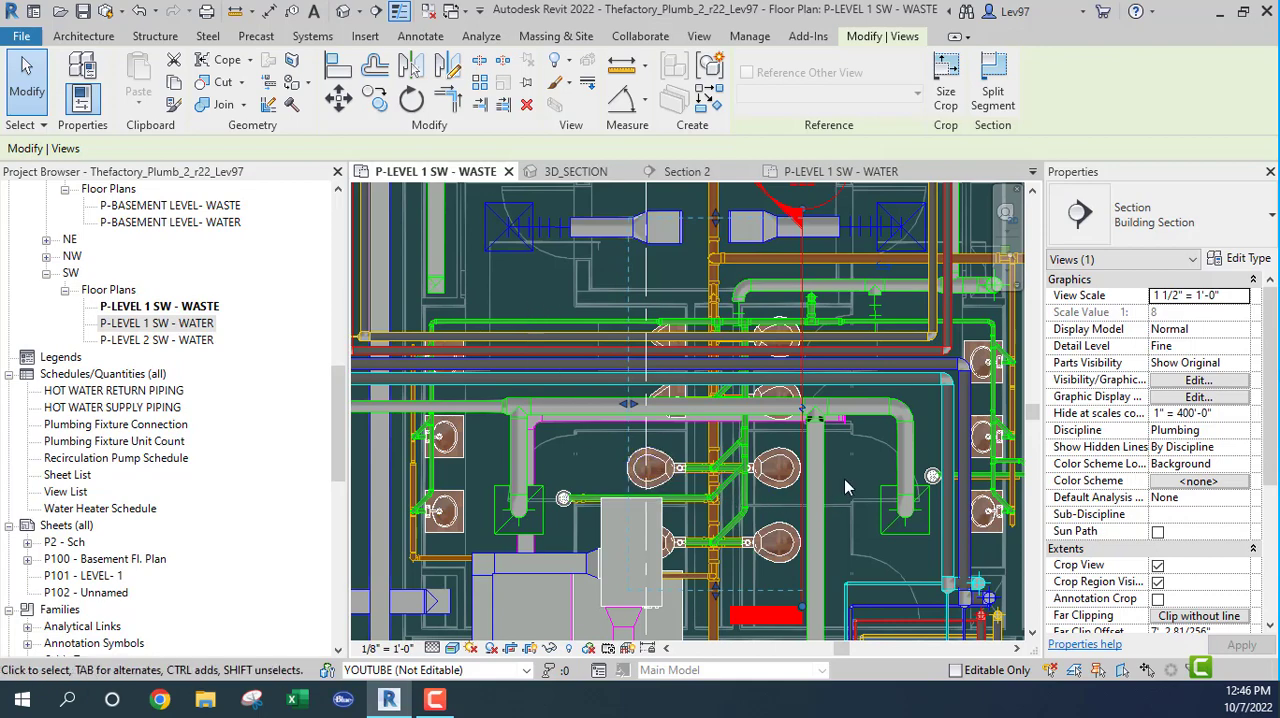
middle_drag(844, 487, 877, 503)
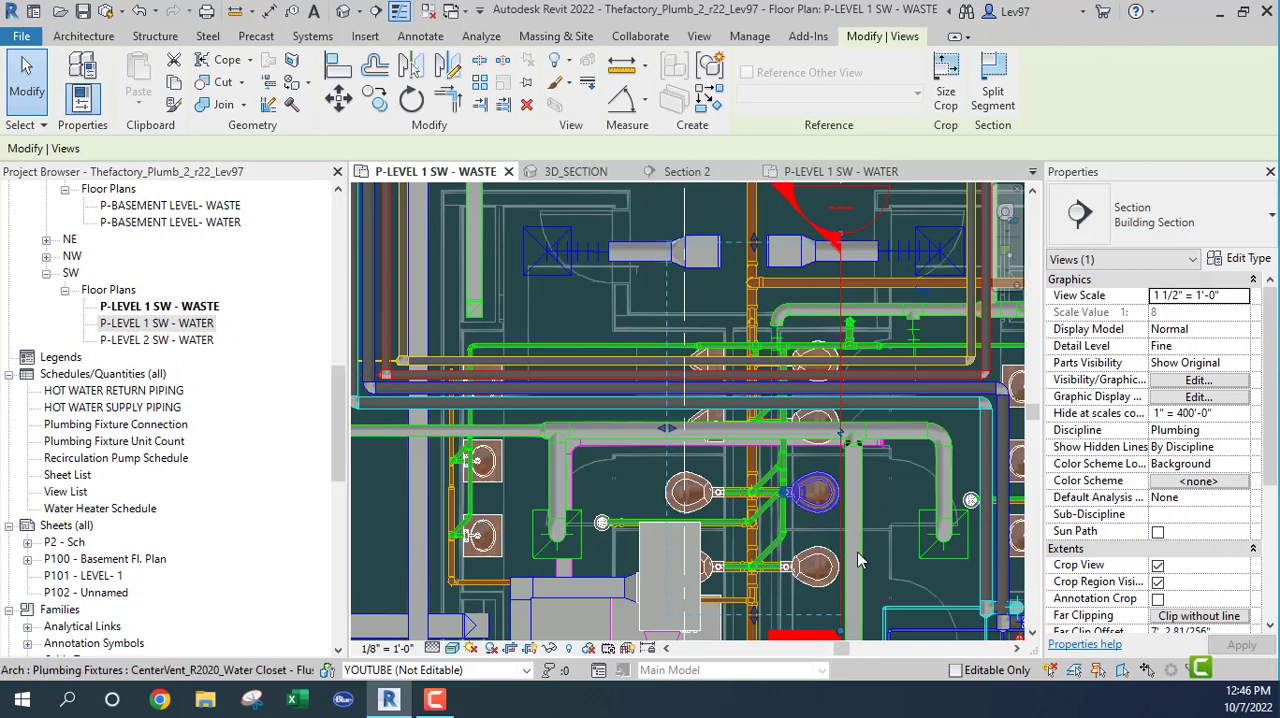
Step: Orient the 3D_SECTION view to Section 2
click(563, 182)
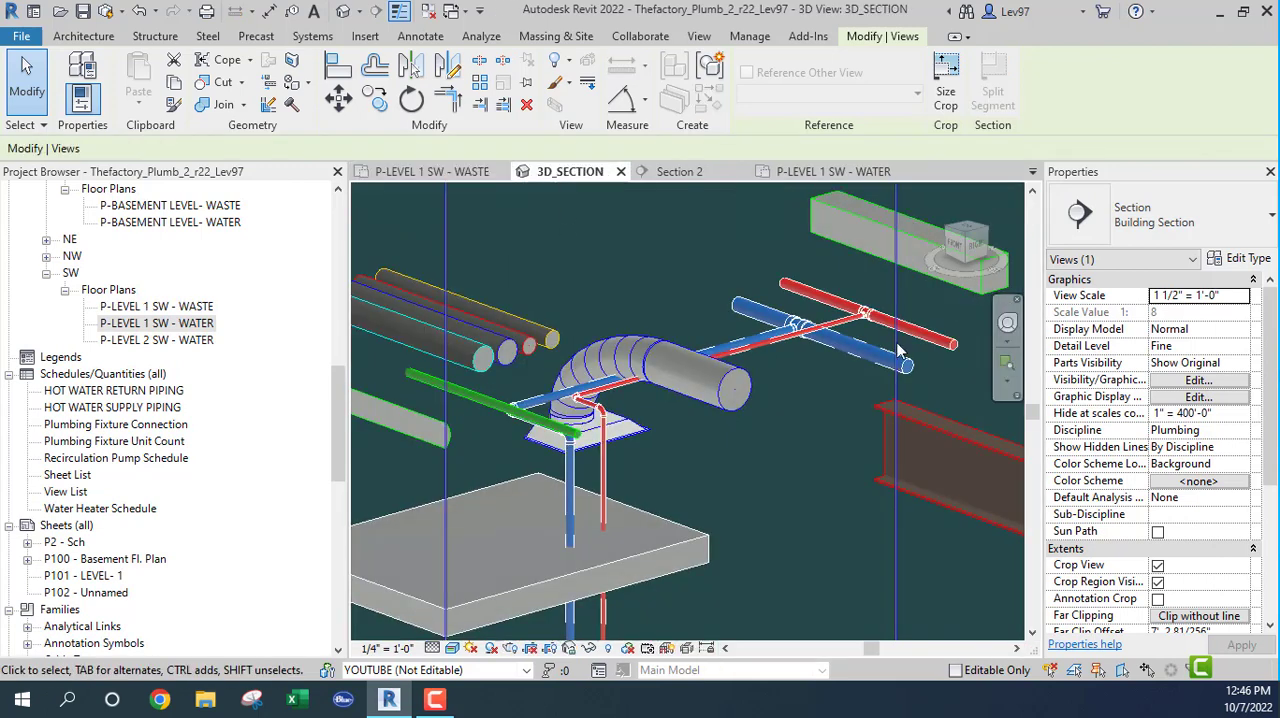
right_click(966, 247)
mouse_move(1040, 477)
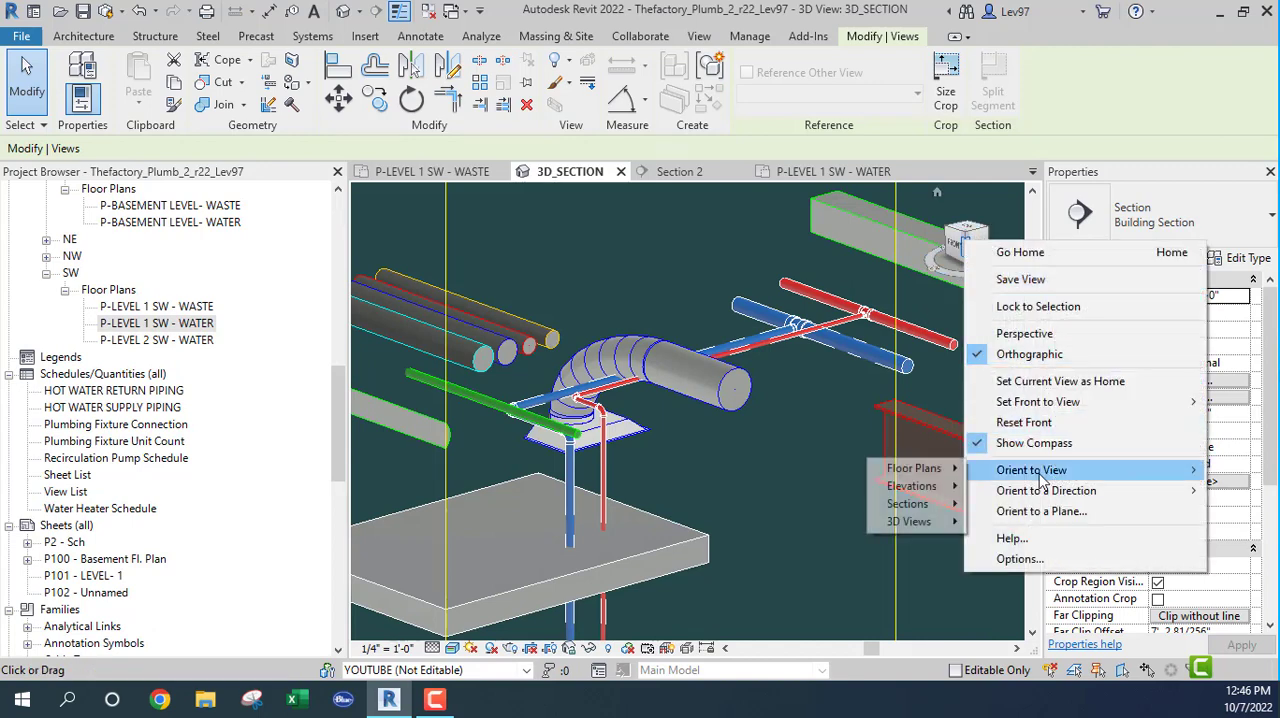
mouse_move(918, 506)
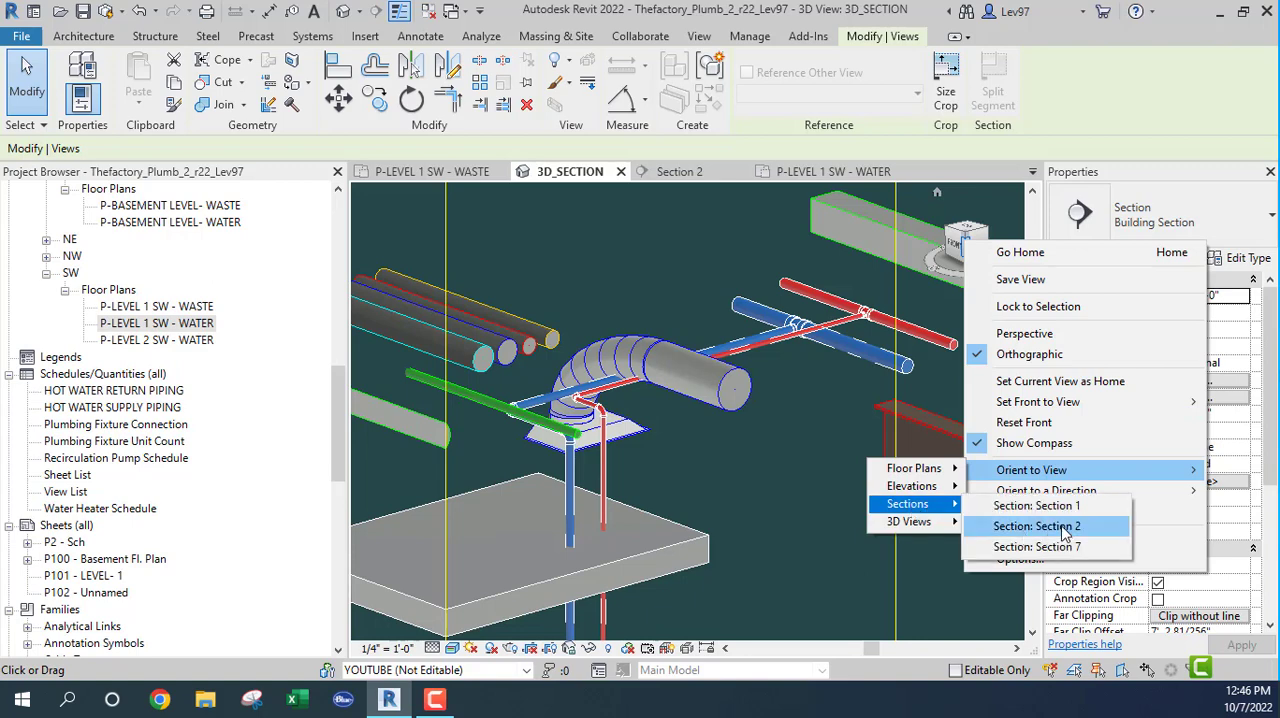
click(1064, 530)
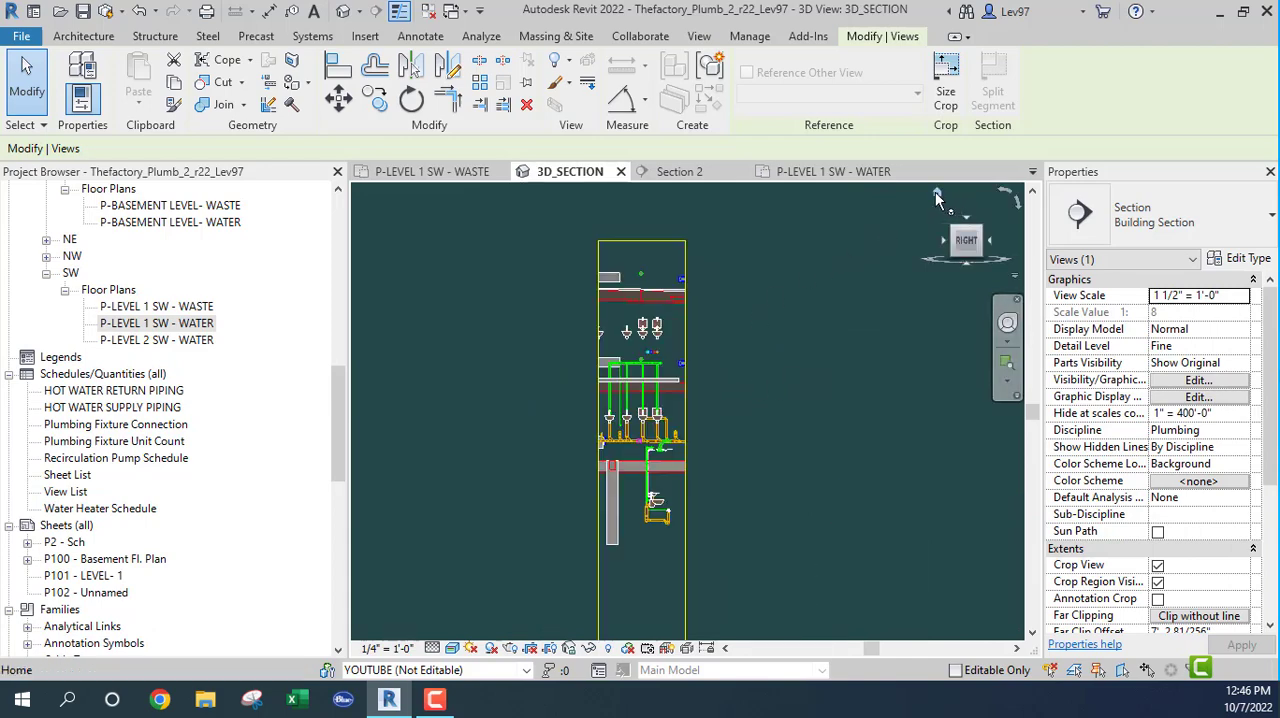
Step: Examine the rectangular duct crossing the sanitary main below the restroom fixtures in 3D_SECTION, and clear the section mark selection
click(938, 194)
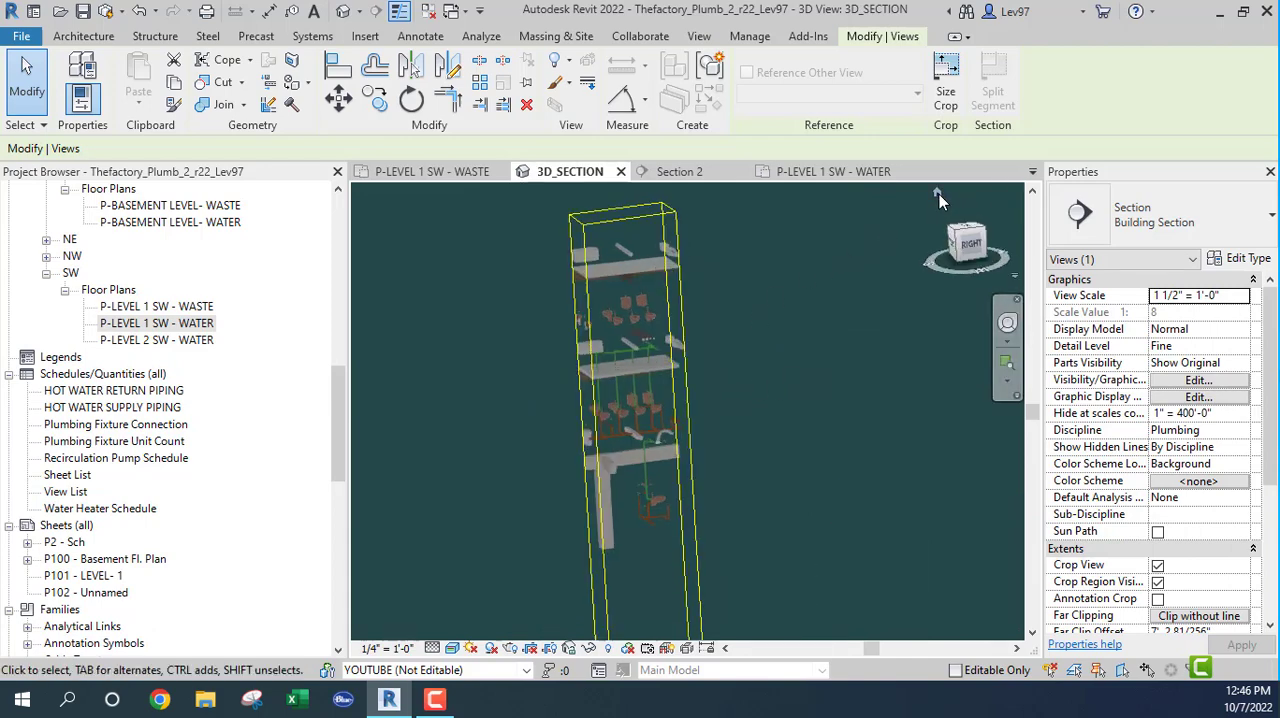
shift+middle_drag(800, 417, 714, 360)
scroll(660, 428, up, 5)
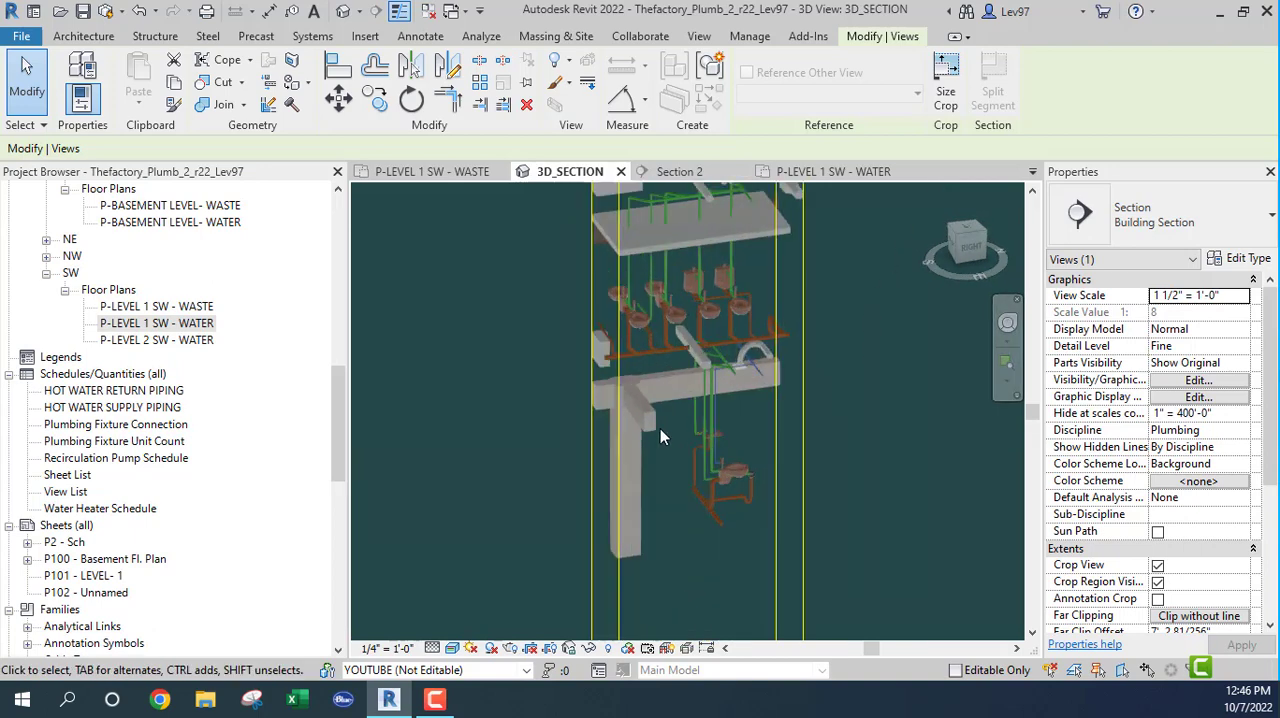
scroll(660, 425, up, 5)
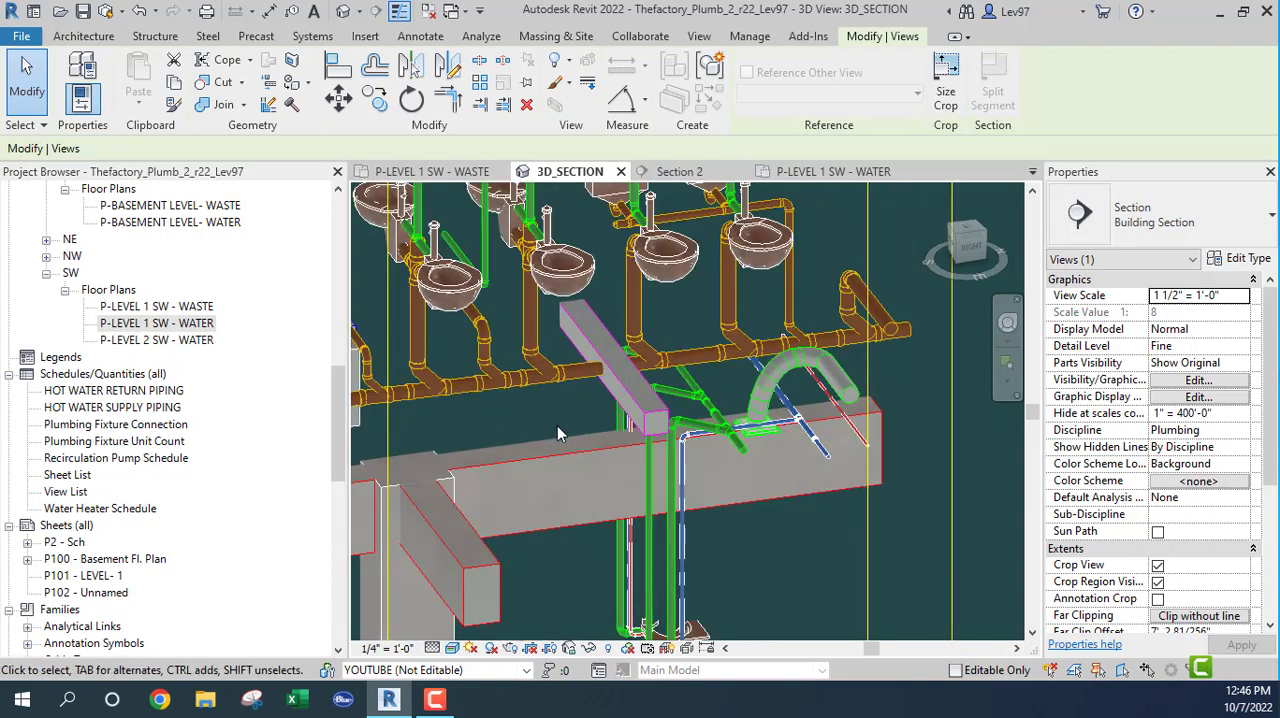
shift+middle_drag(558, 426, 526, 472)
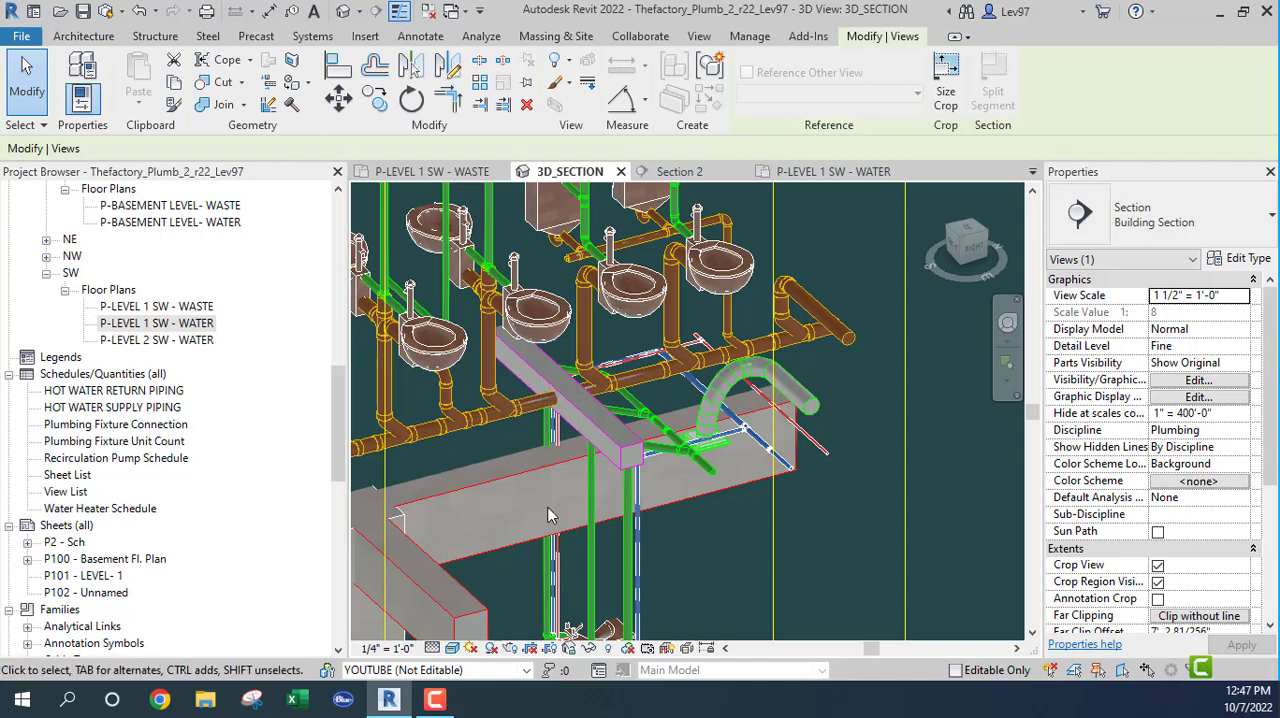
click(520, 578)
middle_drag(521, 572, 534, 583)
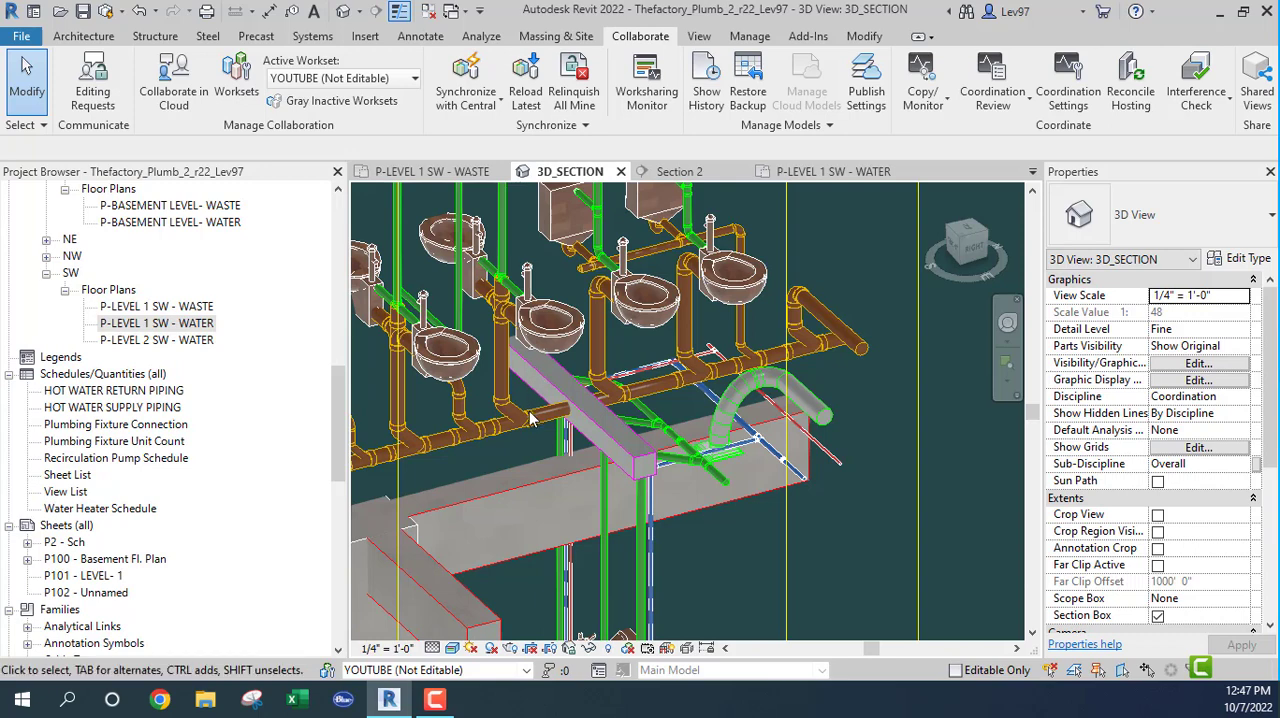
key(Tab)
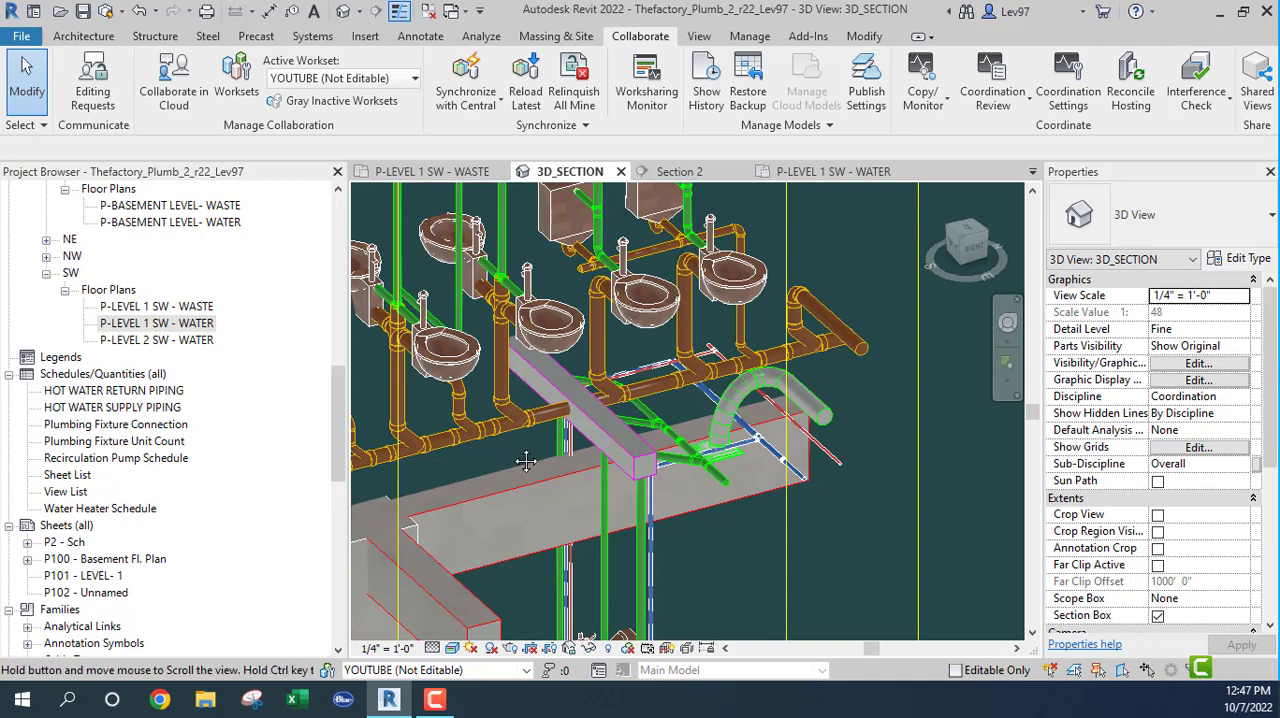
middle_drag(497, 452, 615, 470)
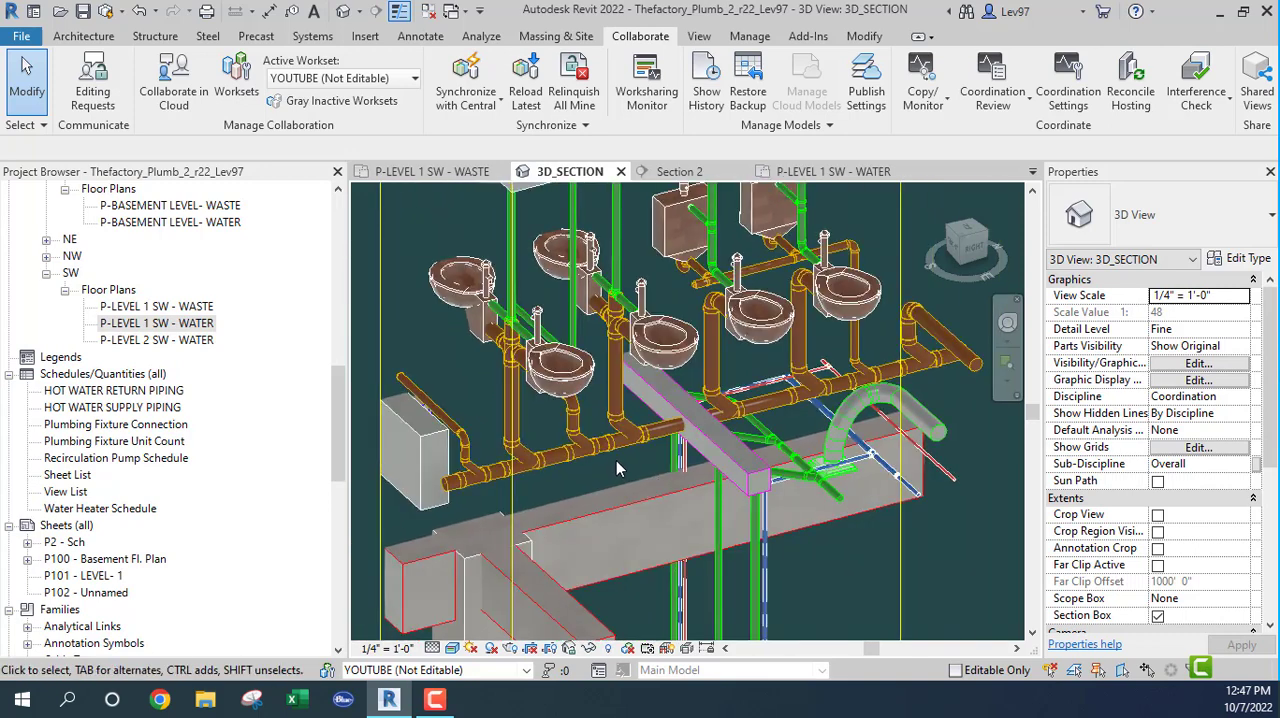
Step: Re-enable selection of linked models, inspect the properties of the linked rectangular duct crossing the sanitary main, and clear the selection
click(44, 126)
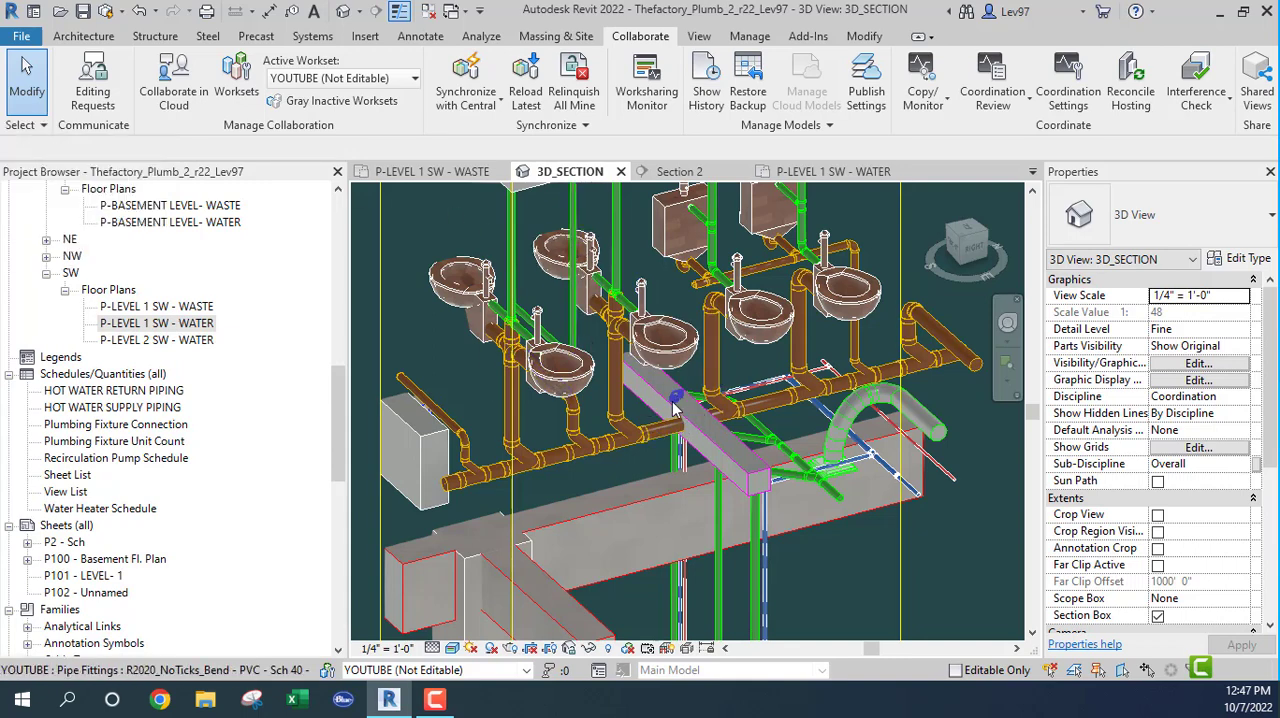
click(20, 127)
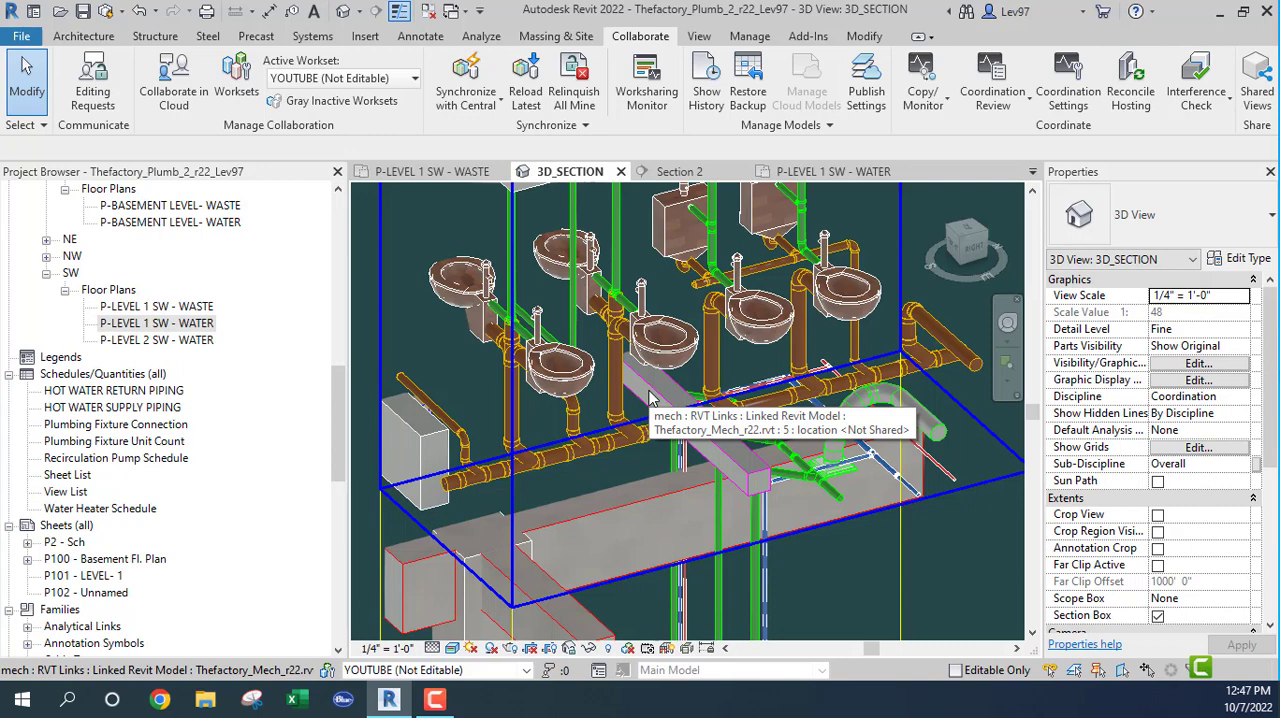
key(Tab)
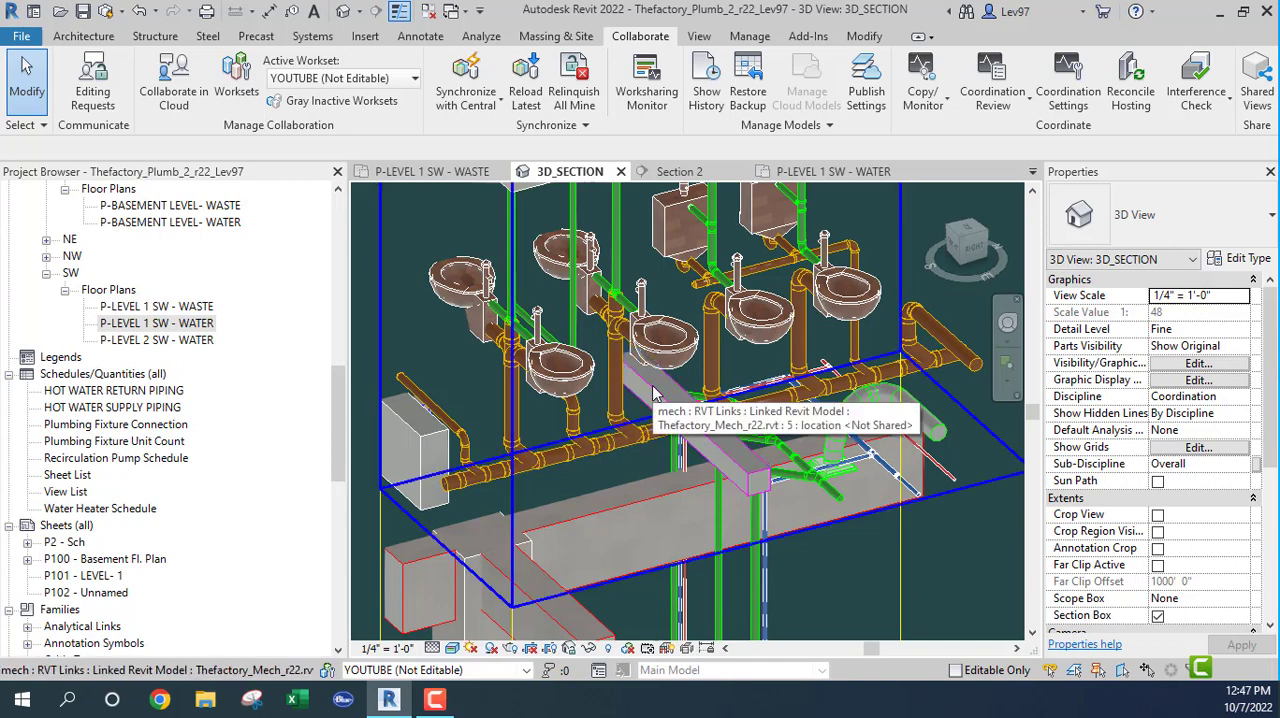
click(654, 392)
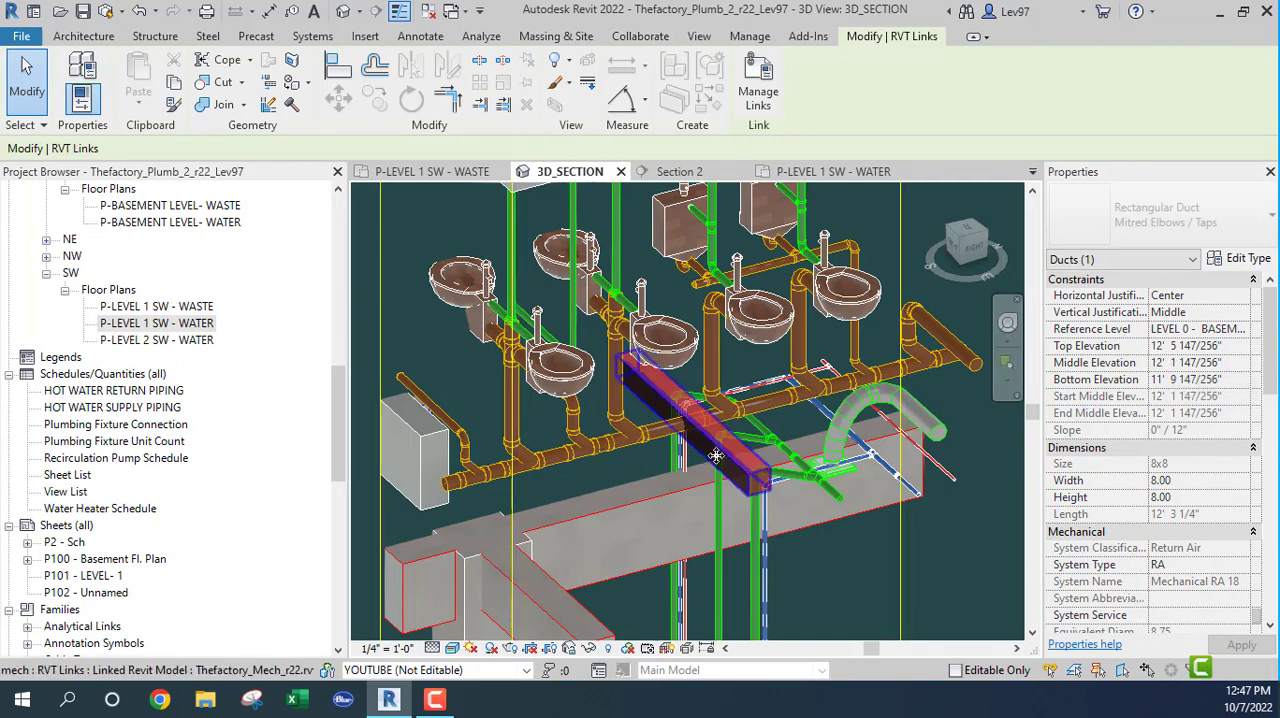
key(Escape)
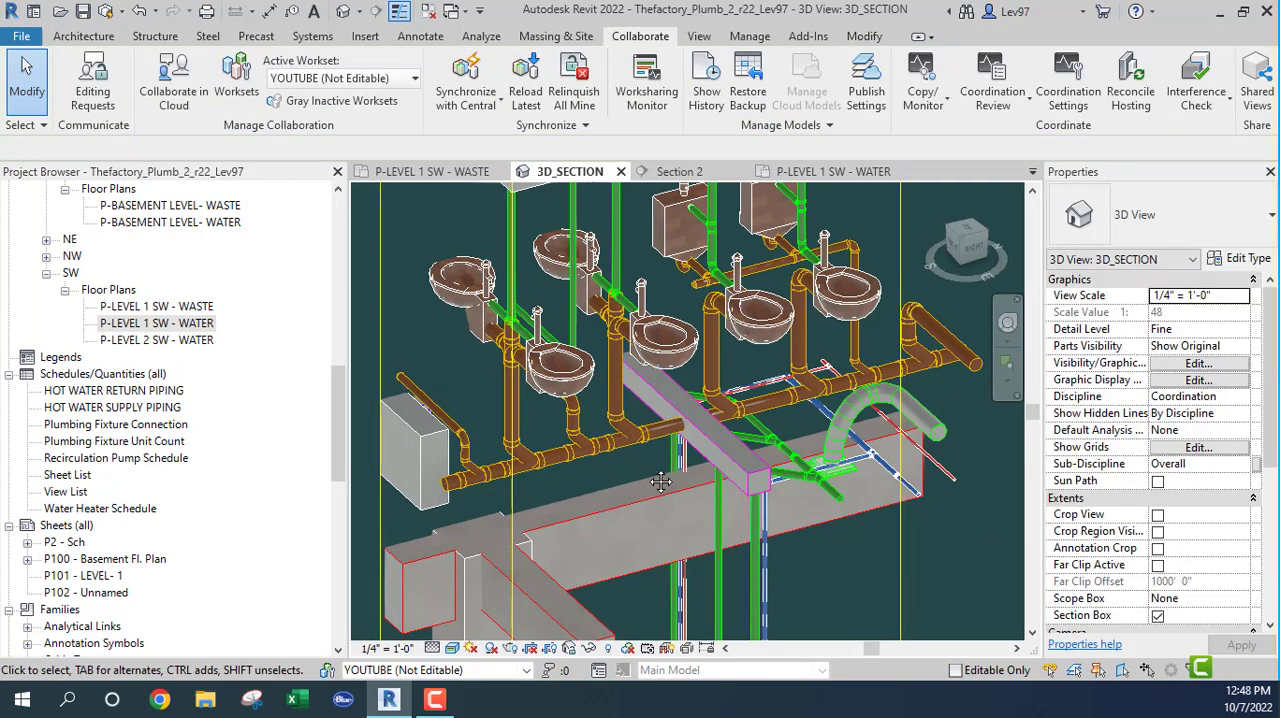
Step: Select the PVC_Sanitary pipe beside the rectangular duct and inspect its elevations and the nearby water branches at the curved duct
middle_drag(661, 483, 596, 386)
click(595, 385)
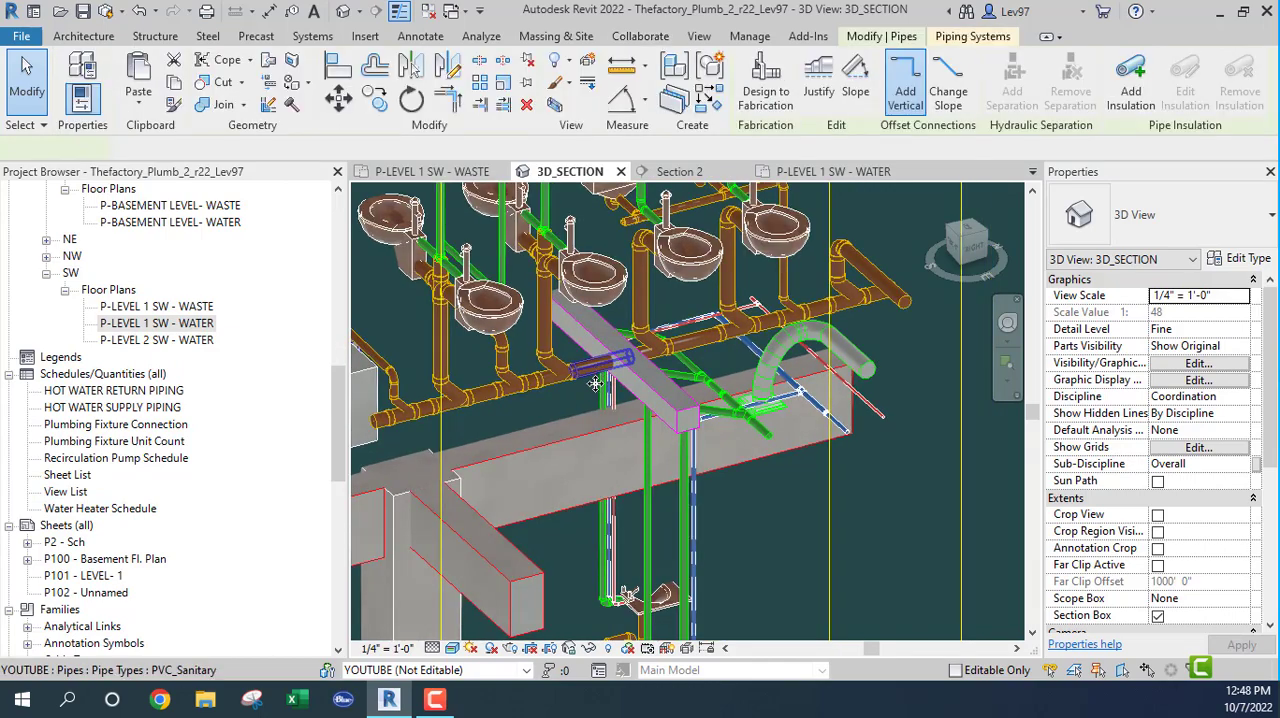
shift+middle_drag(595, 385, 558, 407)
scroll(815, 450, up, 3)
scroll(783, 437, up, 2)
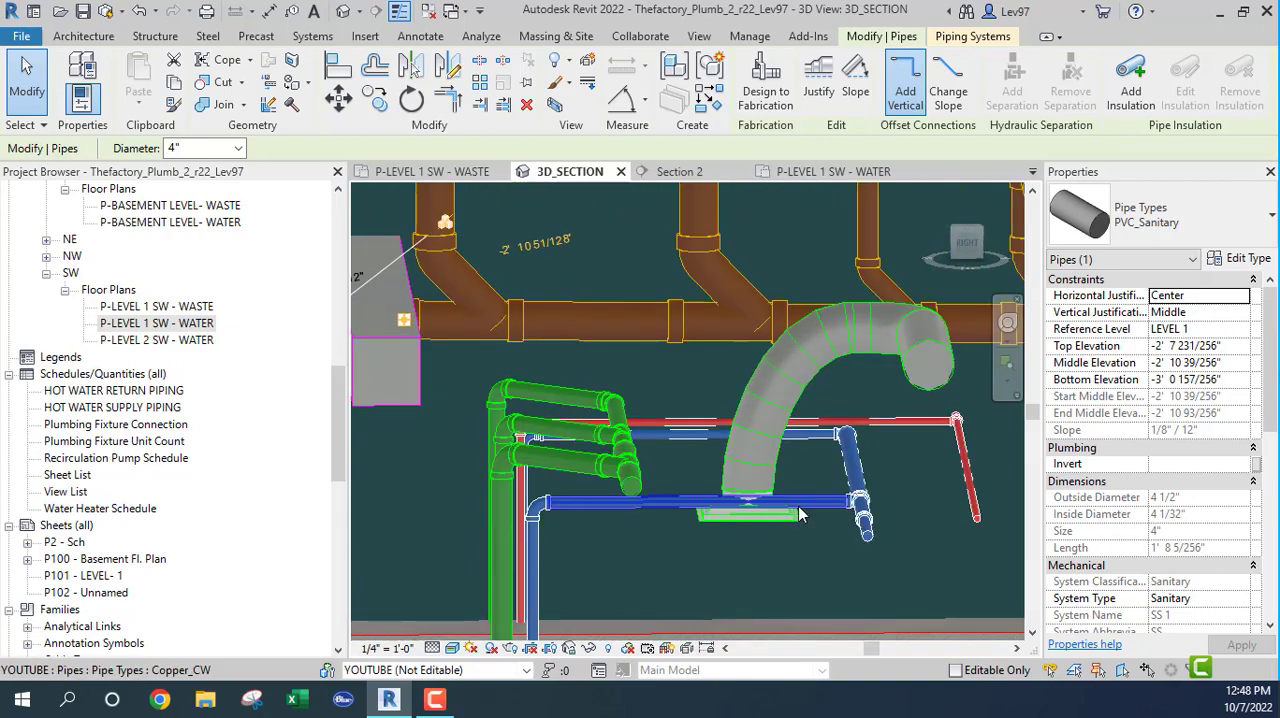
Step: Inspect the Copper_CW pipe below the curved duct and the linked rectangular duct crossing the sanitary main in 3D_SECTION
shift+middle_drag(798, 533, 873, 602)
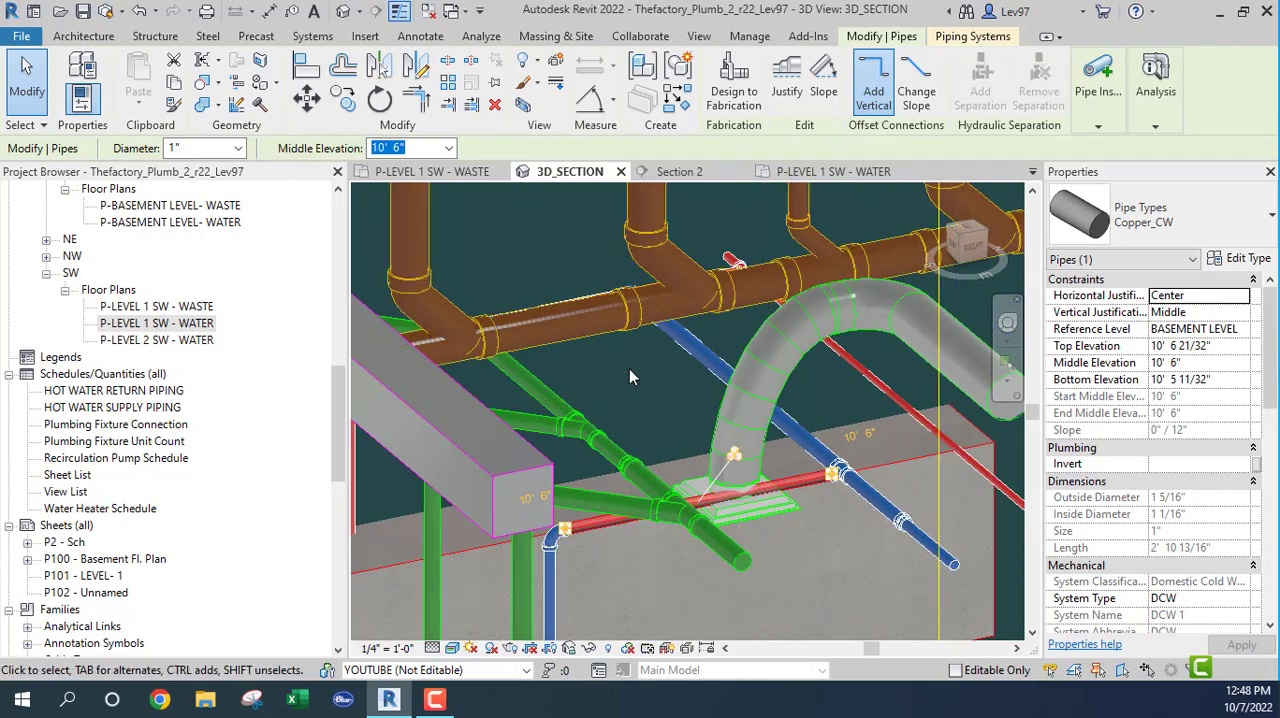
scroll(630, 369, down, 2)
middle_drag(630, 369, 870, 383)
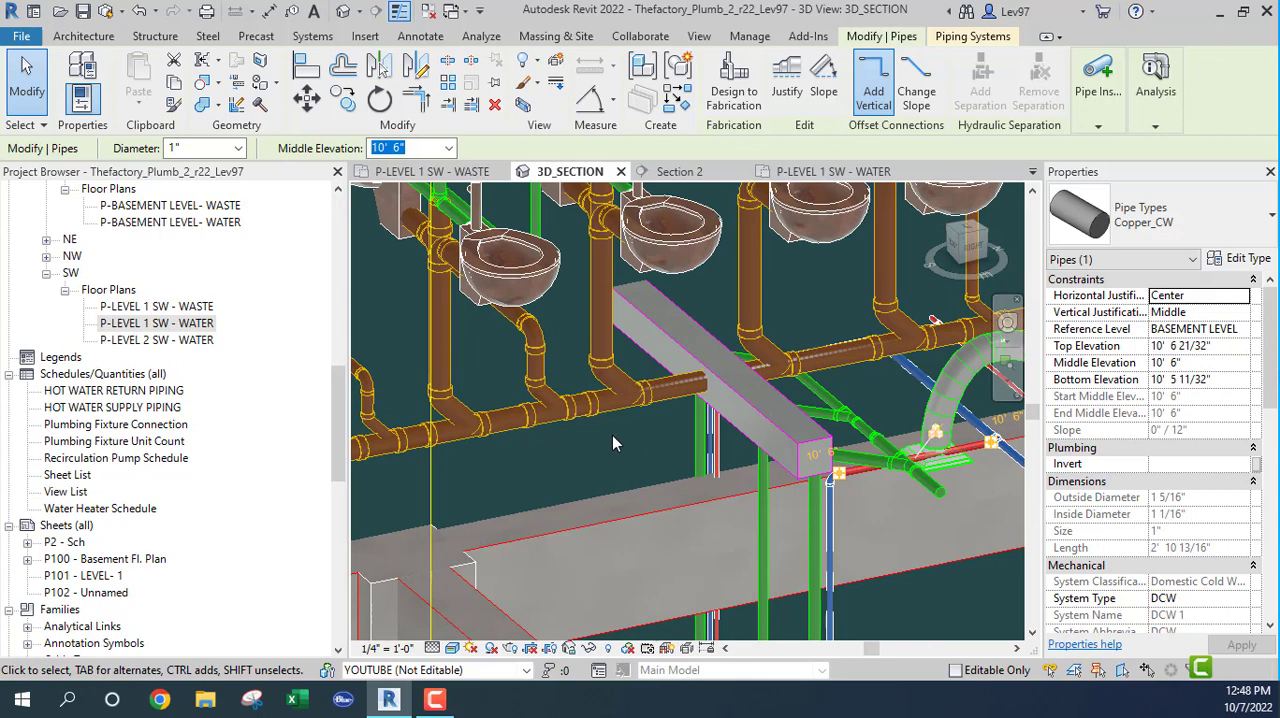
click(657, 330)
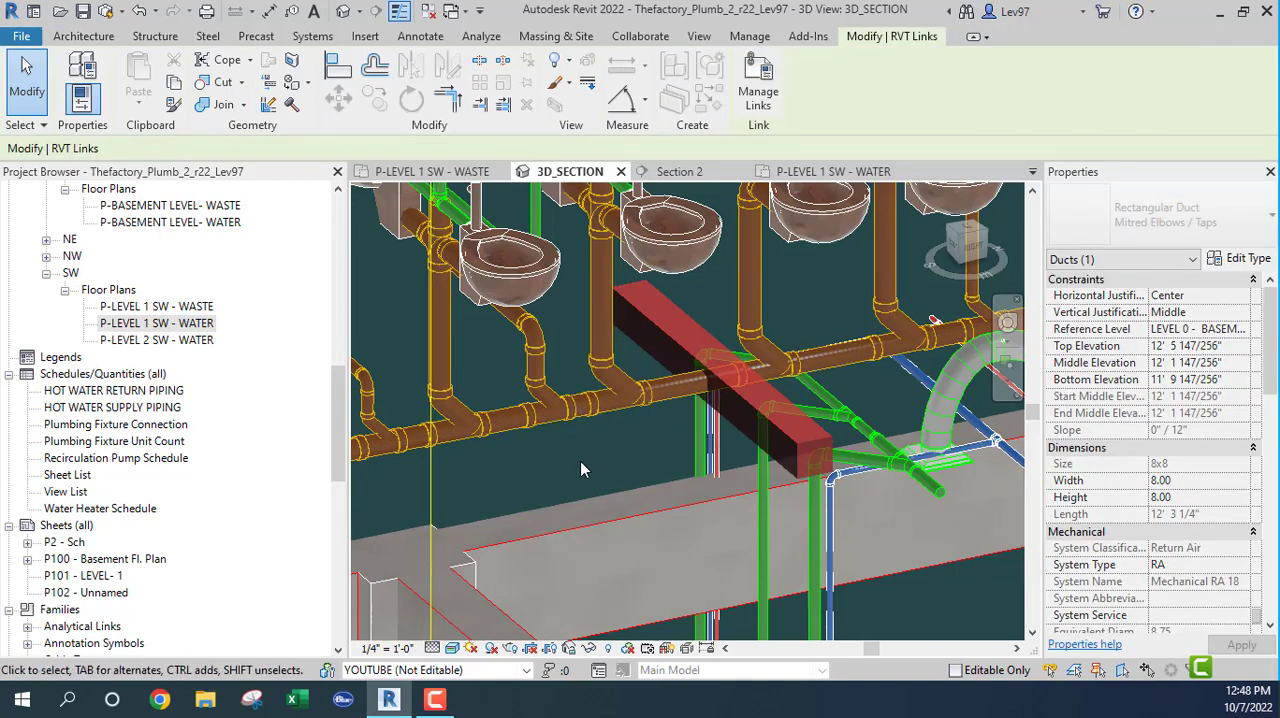
Step: Locate the selected linked duct in the P-LEVEL 1 SW - WASTE plan and examine where it crosses the sanitary main
click(440, 172)
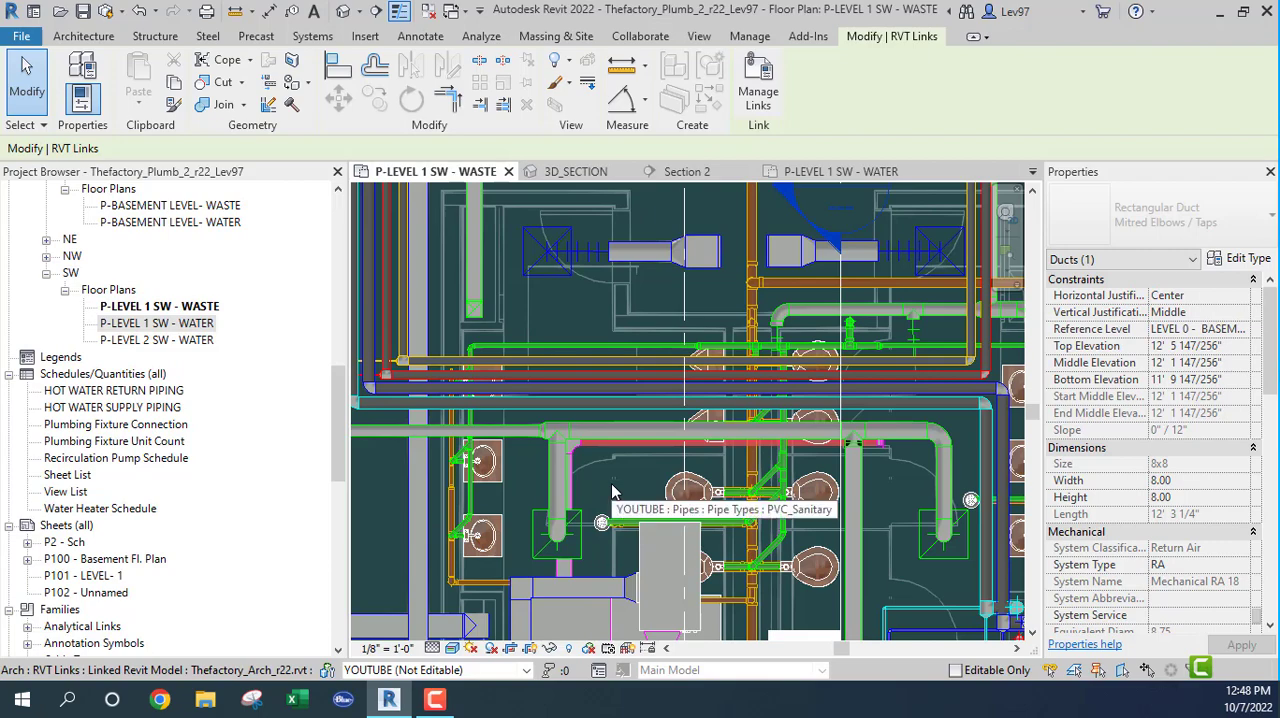
scroll(634, 480, up, 1)
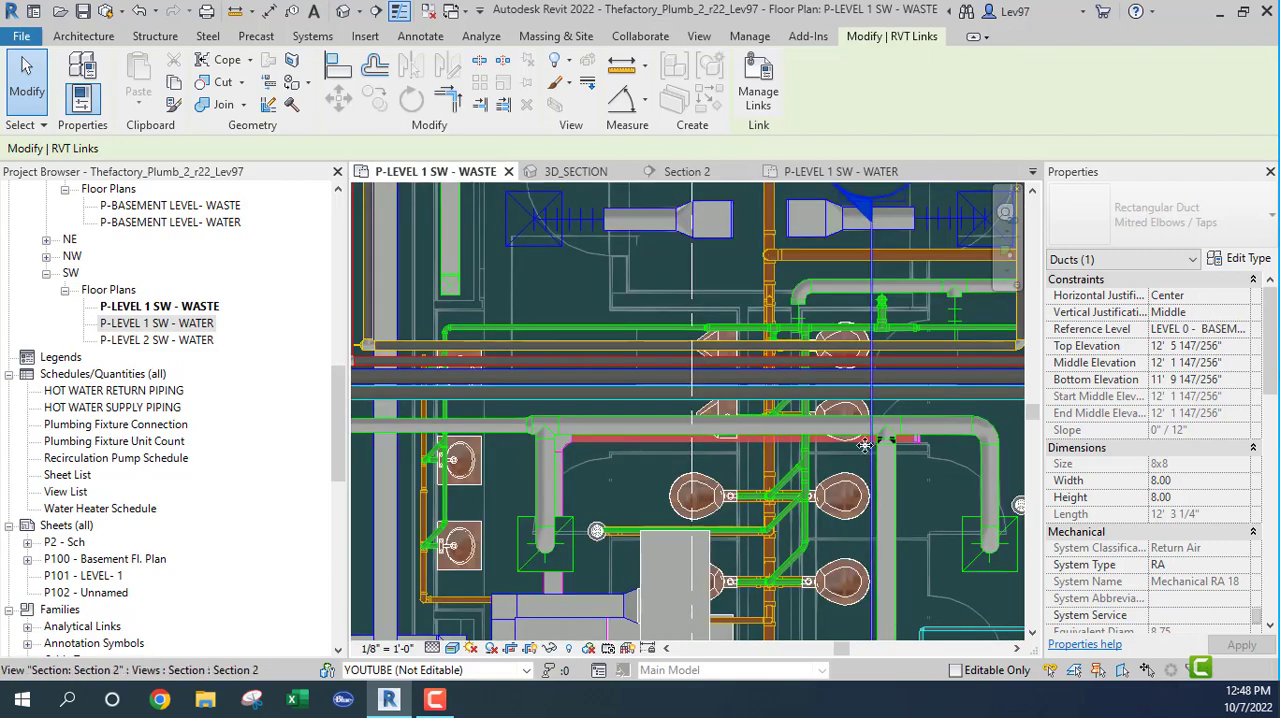
scroll(793, 457, up, 2)
scroll(860, 432, down, 2)
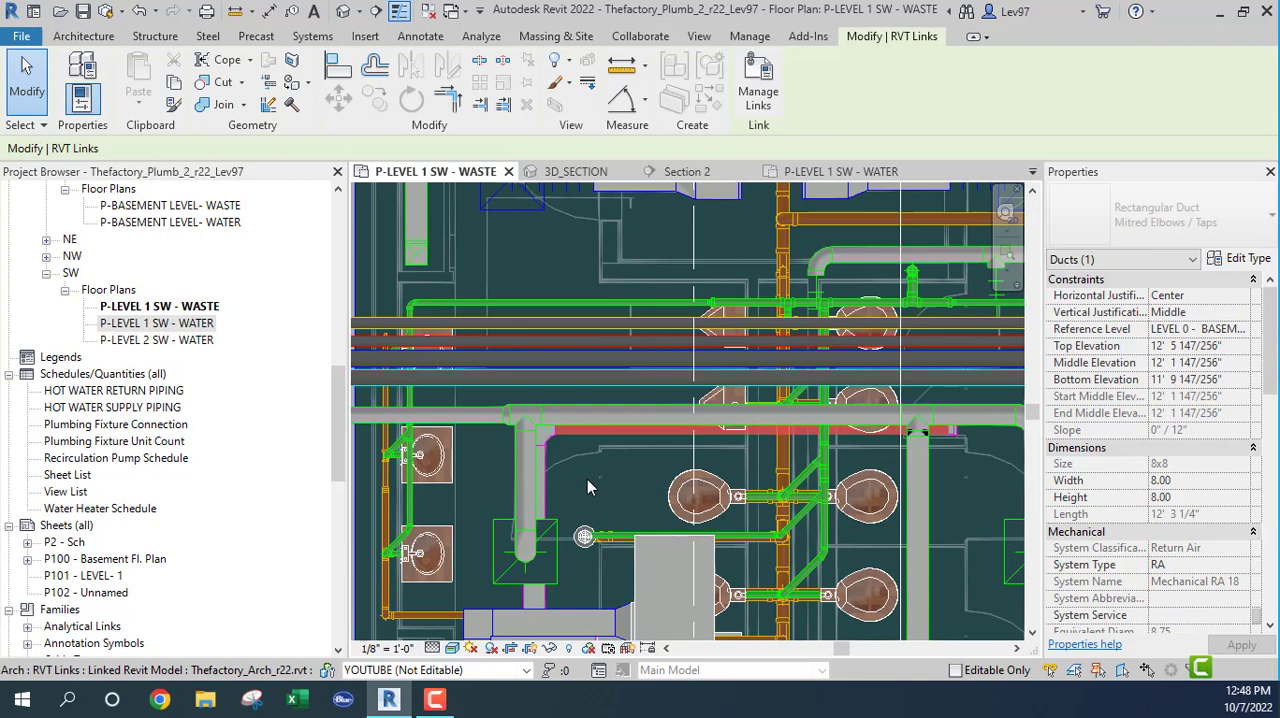
middle_drag(951, 497, 869, 467)
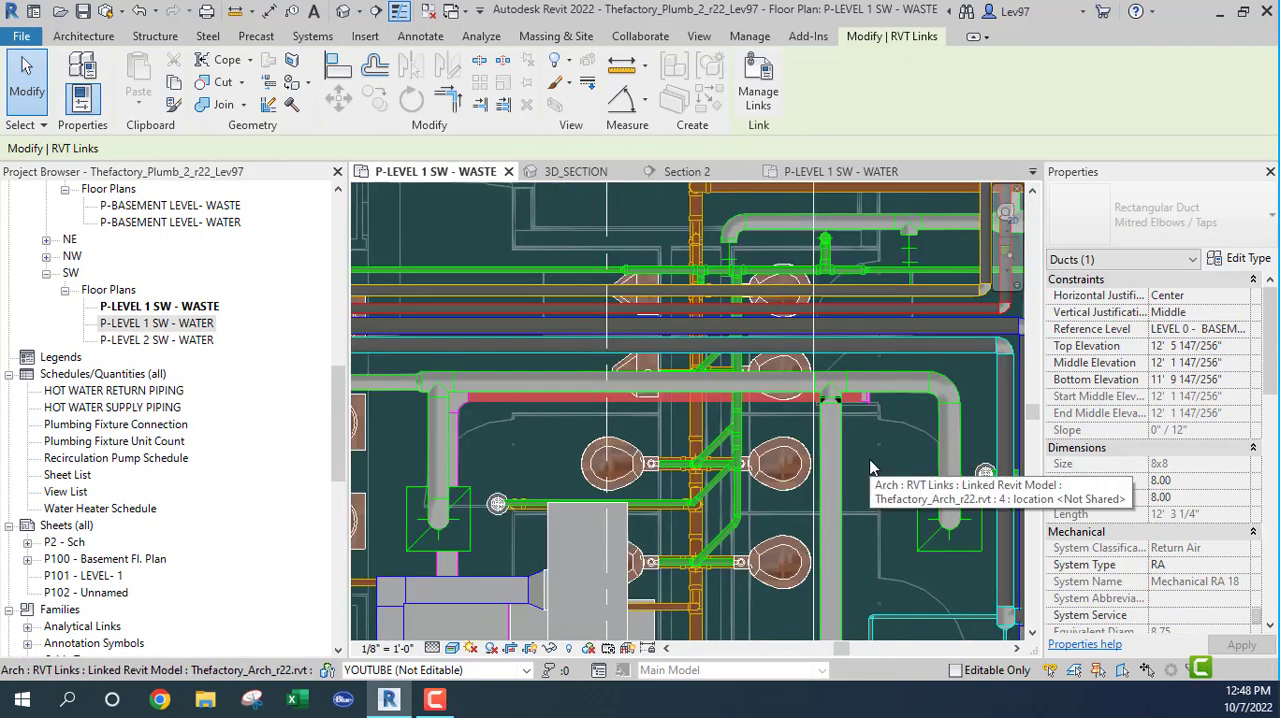
middle_drag(870, 467, 842, 405)
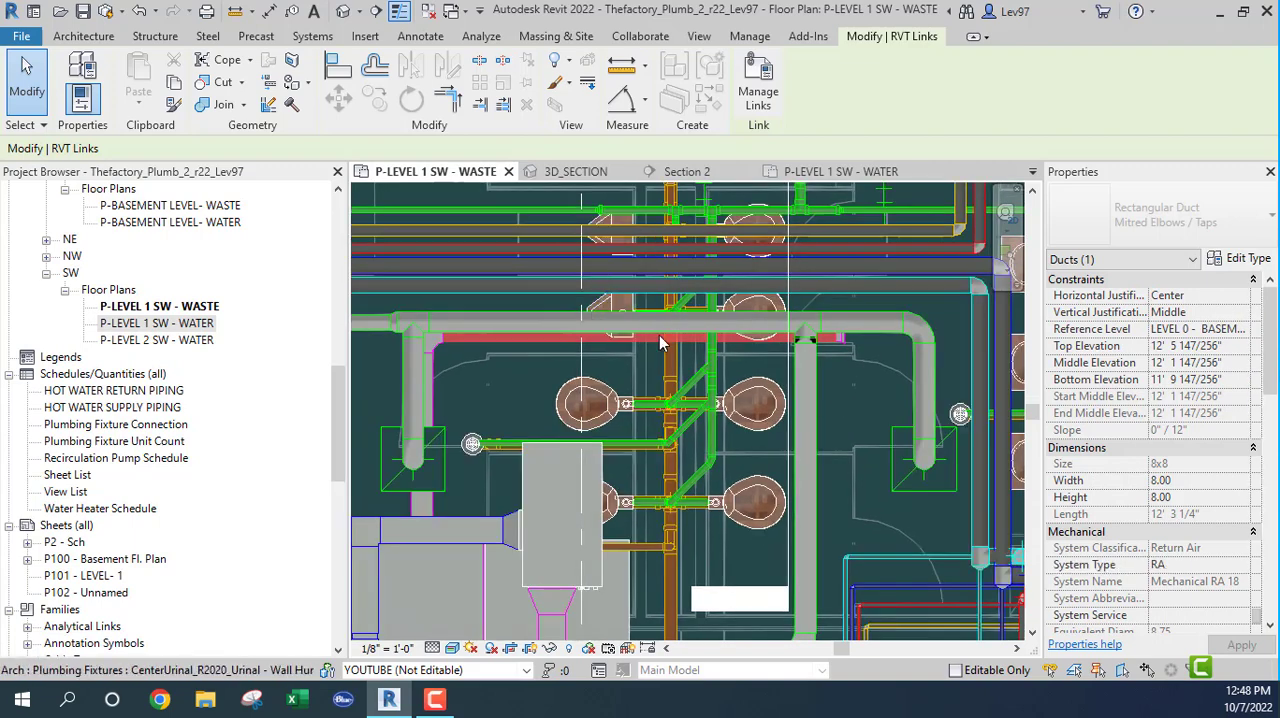
Step: Extend the 3D_SECTION section box outward to include the rectangular duct's bend and the floor drain beside the water closets
click(575, 172)
scroll(657, 471, down, 3)
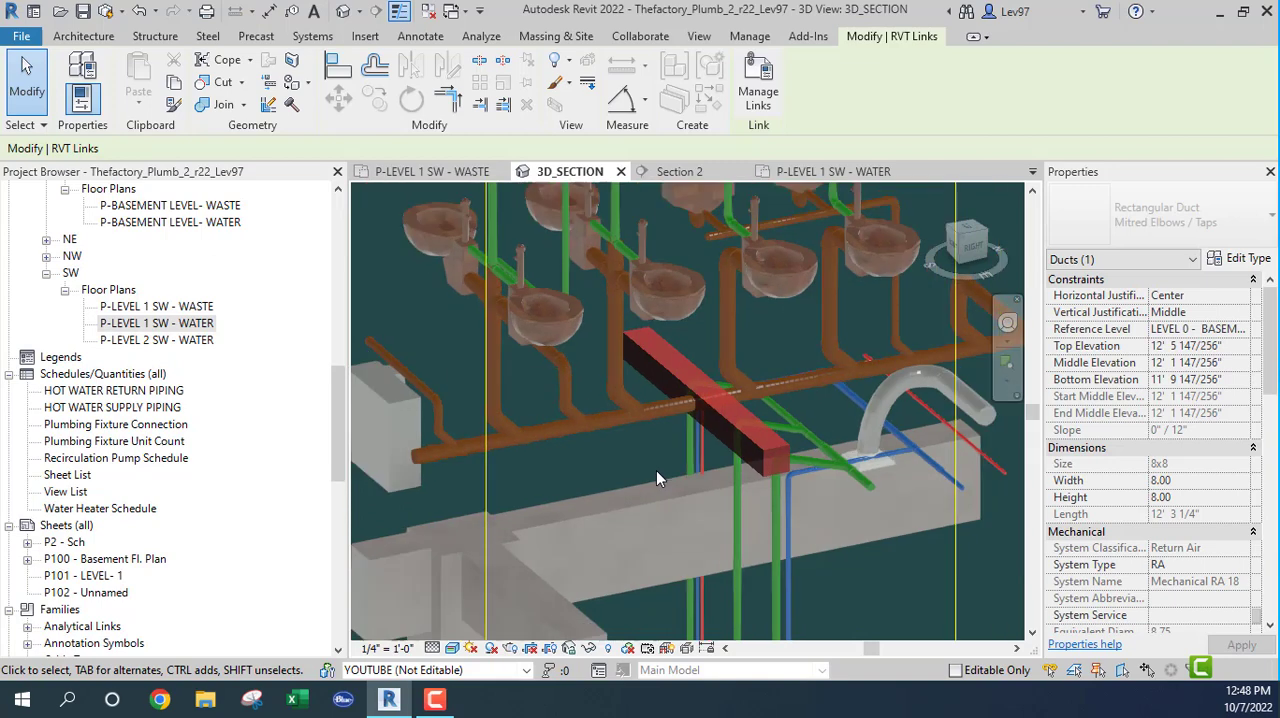
shift+middle_drag(656, 470, 482, 351)
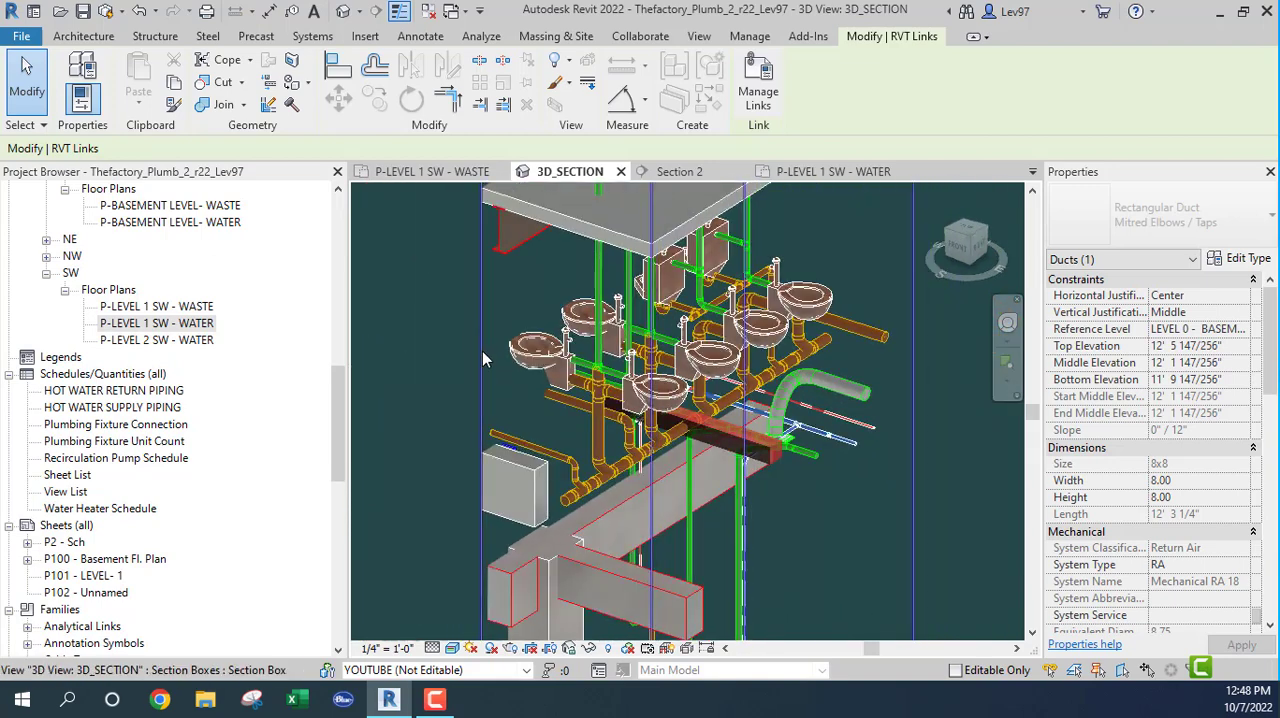
click(482, 351)
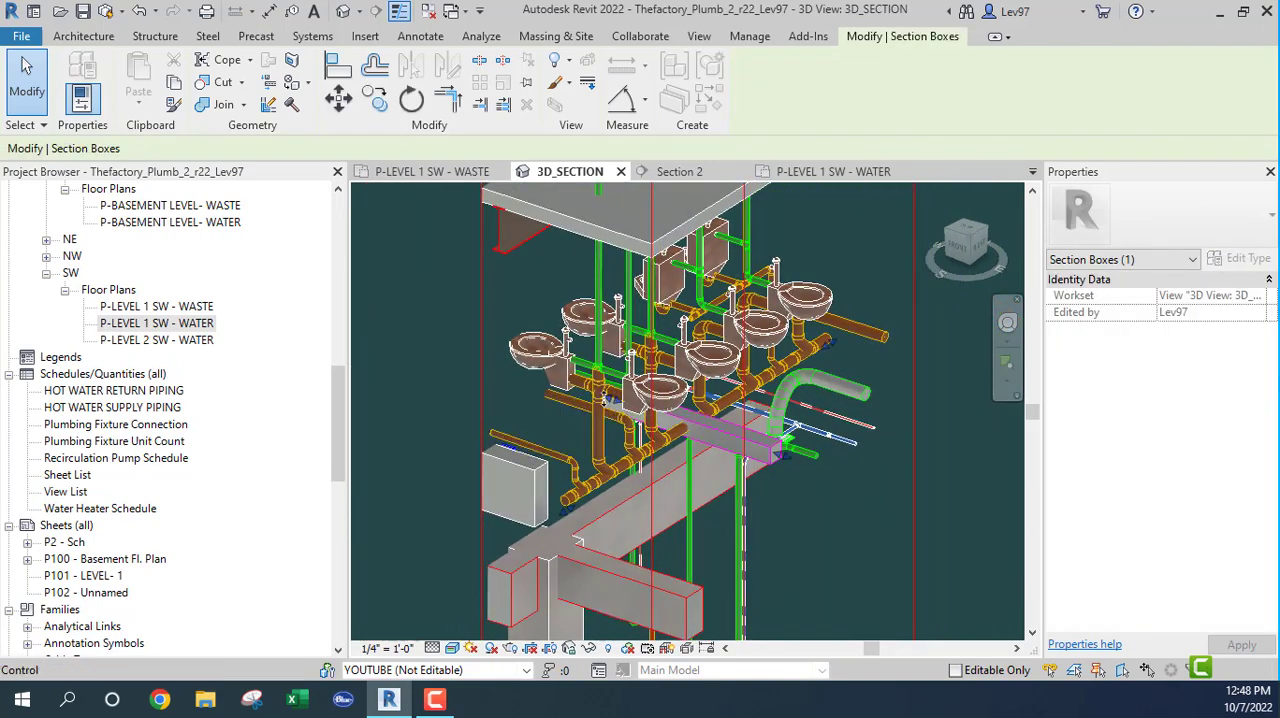
drag(604, 399, 486, 391)
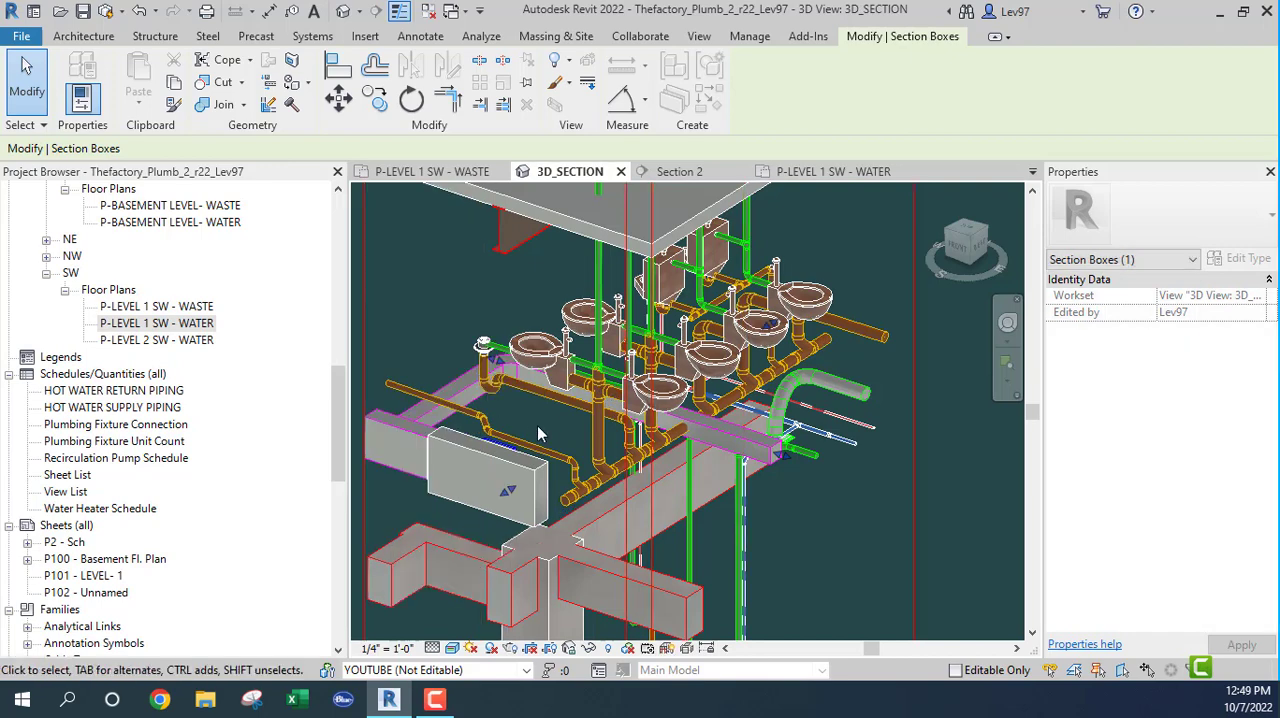
Step: Examine the extended duct run from several angles, including its crossing with the sanitary main and the nearby beams
shift+middle_drag(560, 428, 306, 426)
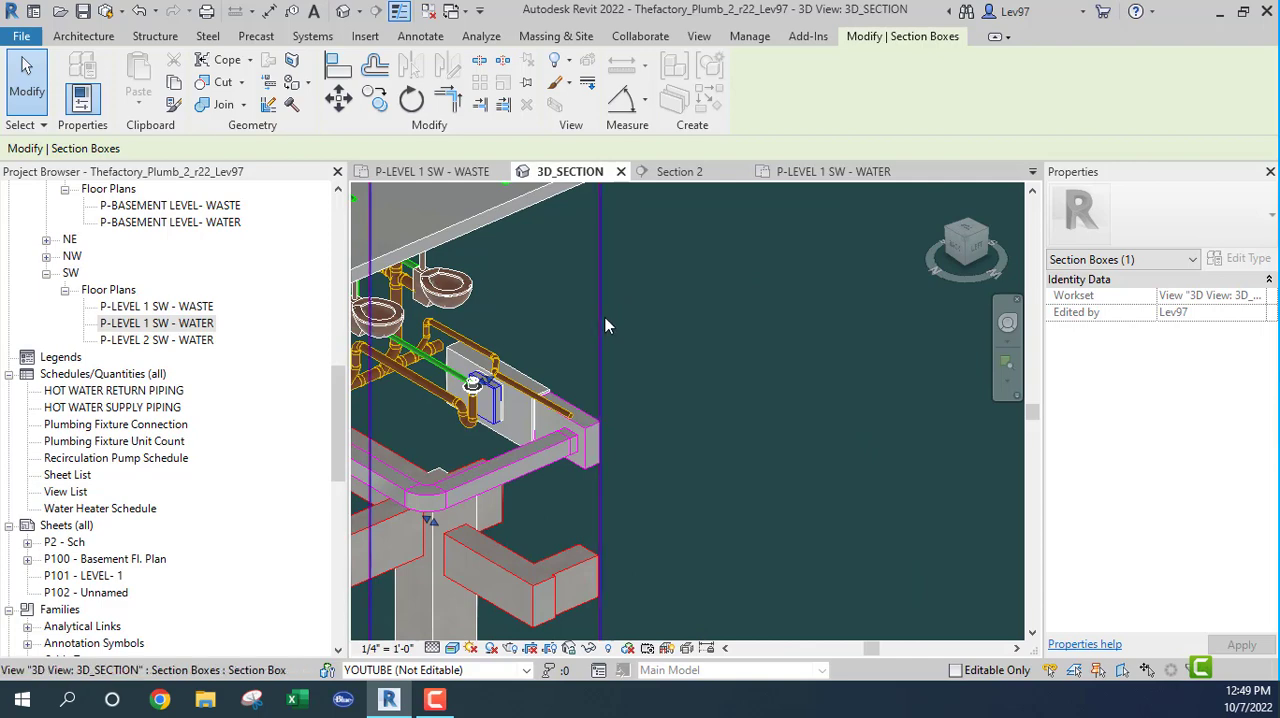
middle_drag(711, 385, 640, 366)
scroll(886, 434, down, 2)
scroll(757, 486, up, 4)
scroll(757, 480, up, 3)
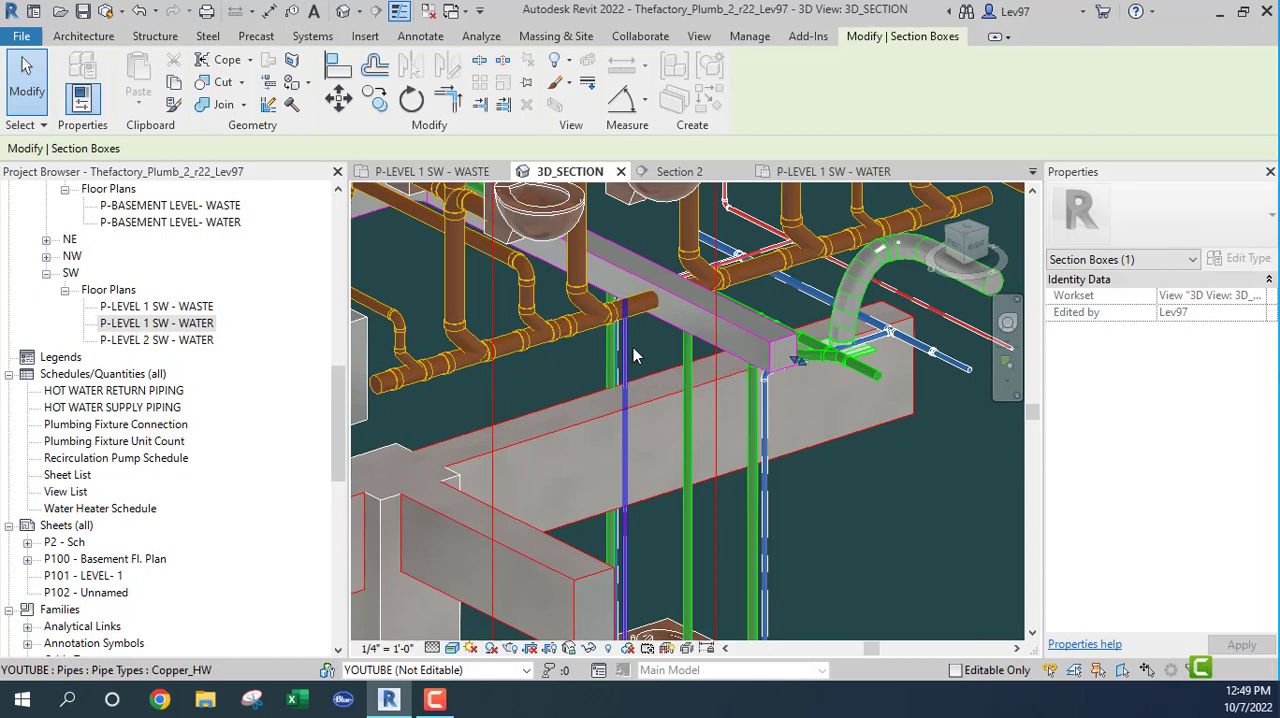
shift+middle_drag(632, 355, 731, 449)
scroll(641, 355, down, 2)
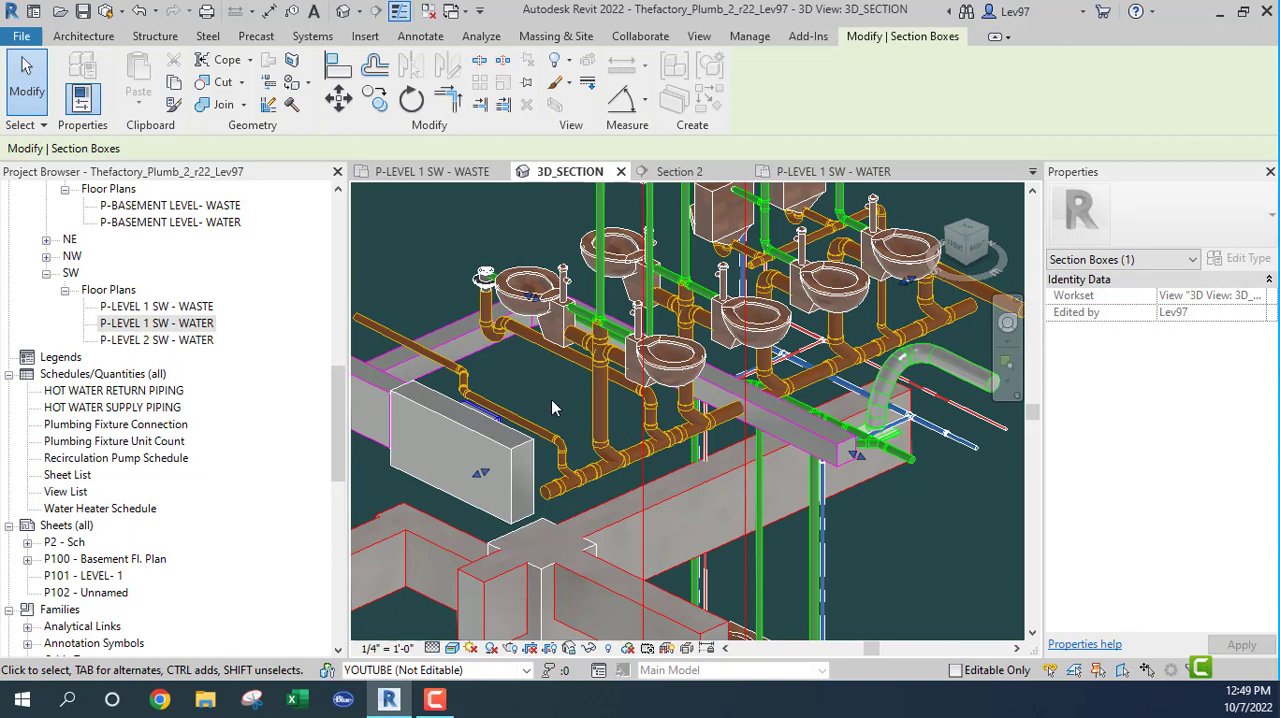
shift+middle_drag(551, 408, 654, 473)
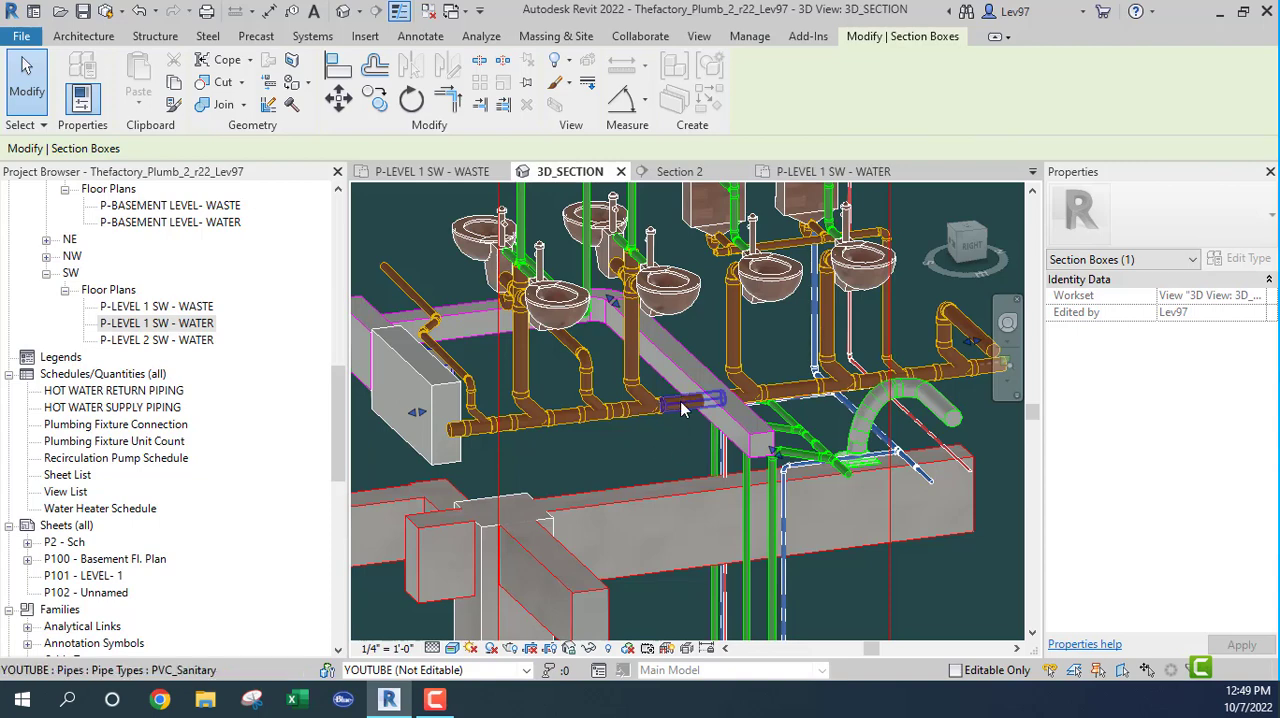
Step: Select the 4" PVC_Sanitary pipe at the duct crossing, locate it in the P-LEVEL 1 SW - WASTE plan, and clear the selection
click(678, 432)
shift+middle_drag(668, 437, 615, 390)
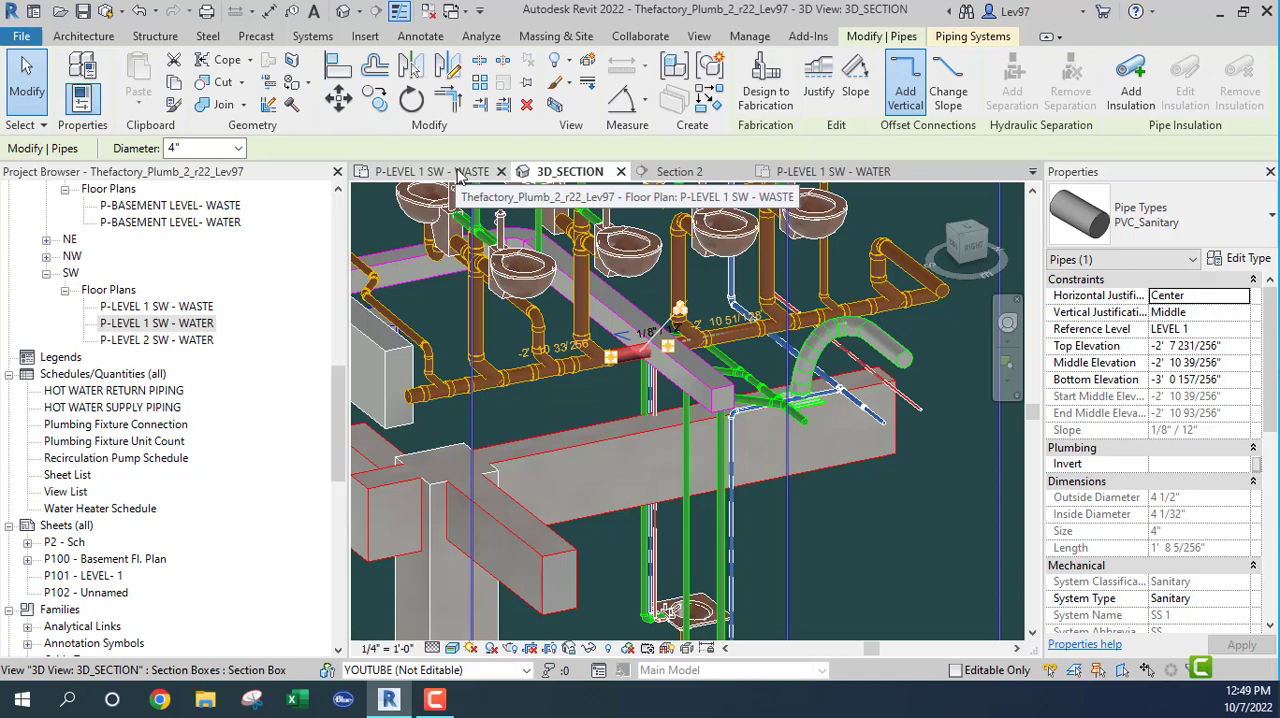
click(459, 175)
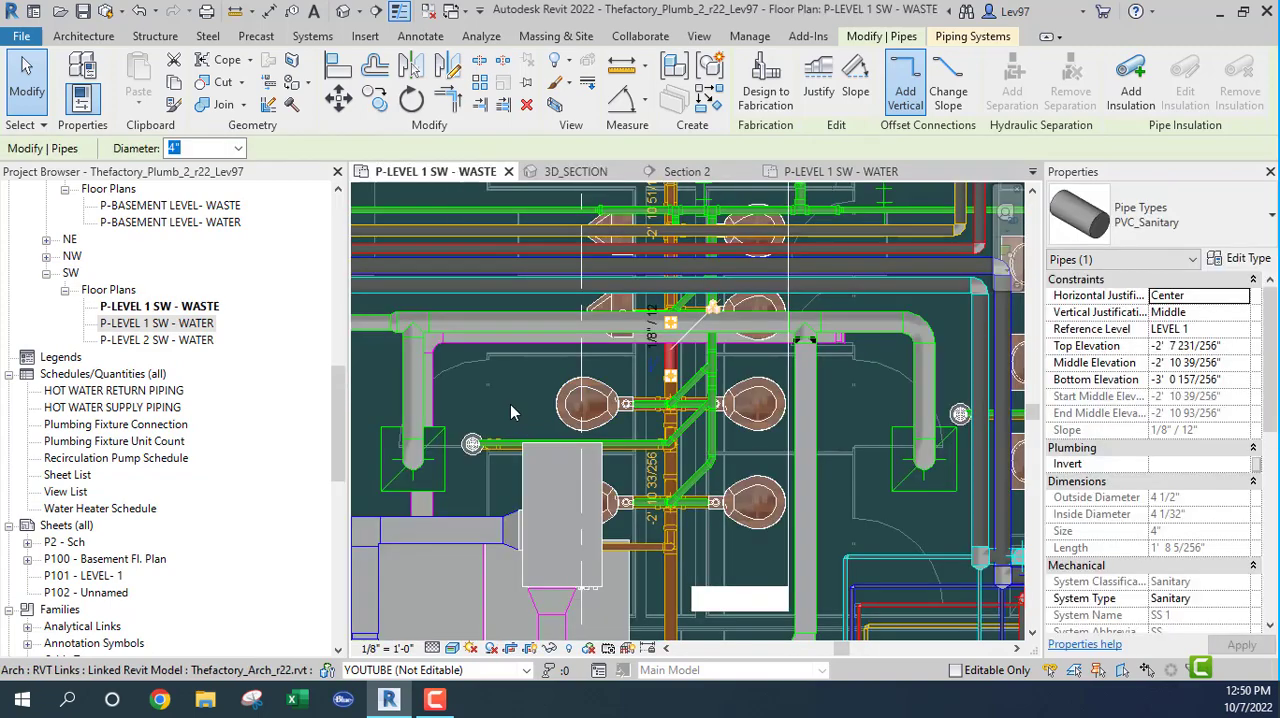
key(Escape)
Step: Hide the Thefactory_Mech_r22.rvt link in the P-LEVEL 1 SW - WASTE plan
key(v)
key(g)
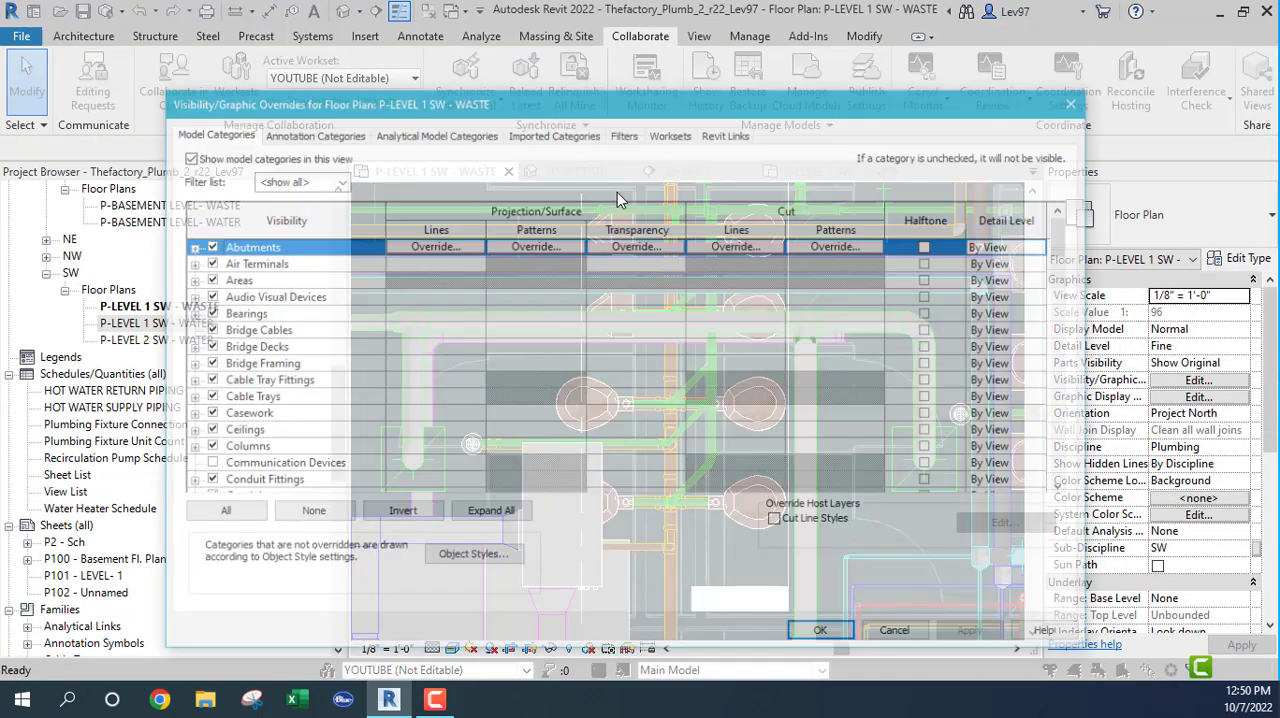
click(727, 133)
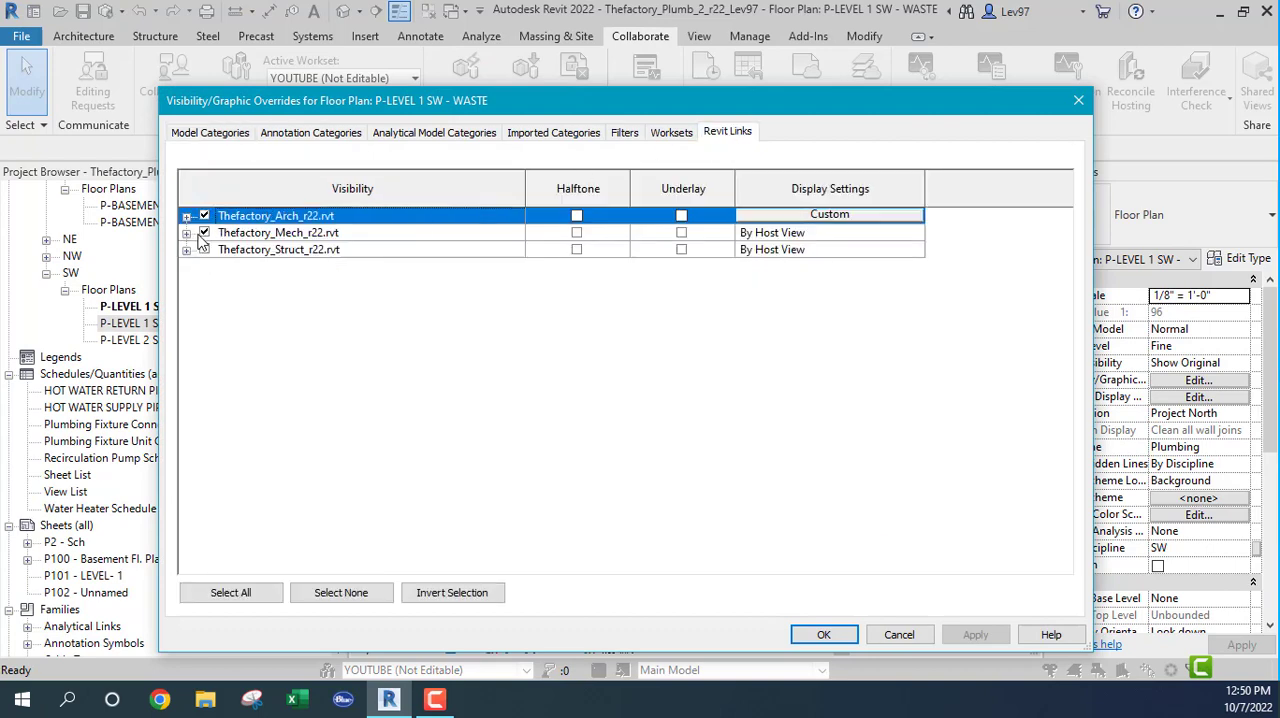
click(204, 233)
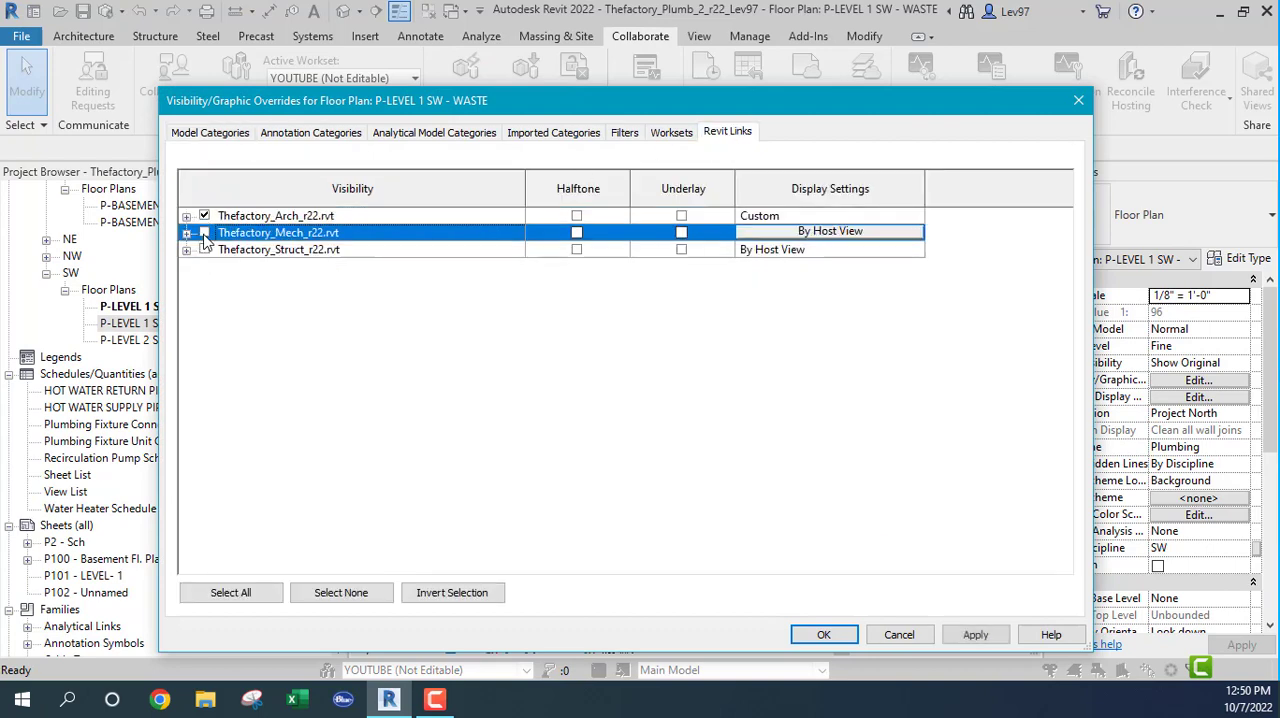
click(823, 636)
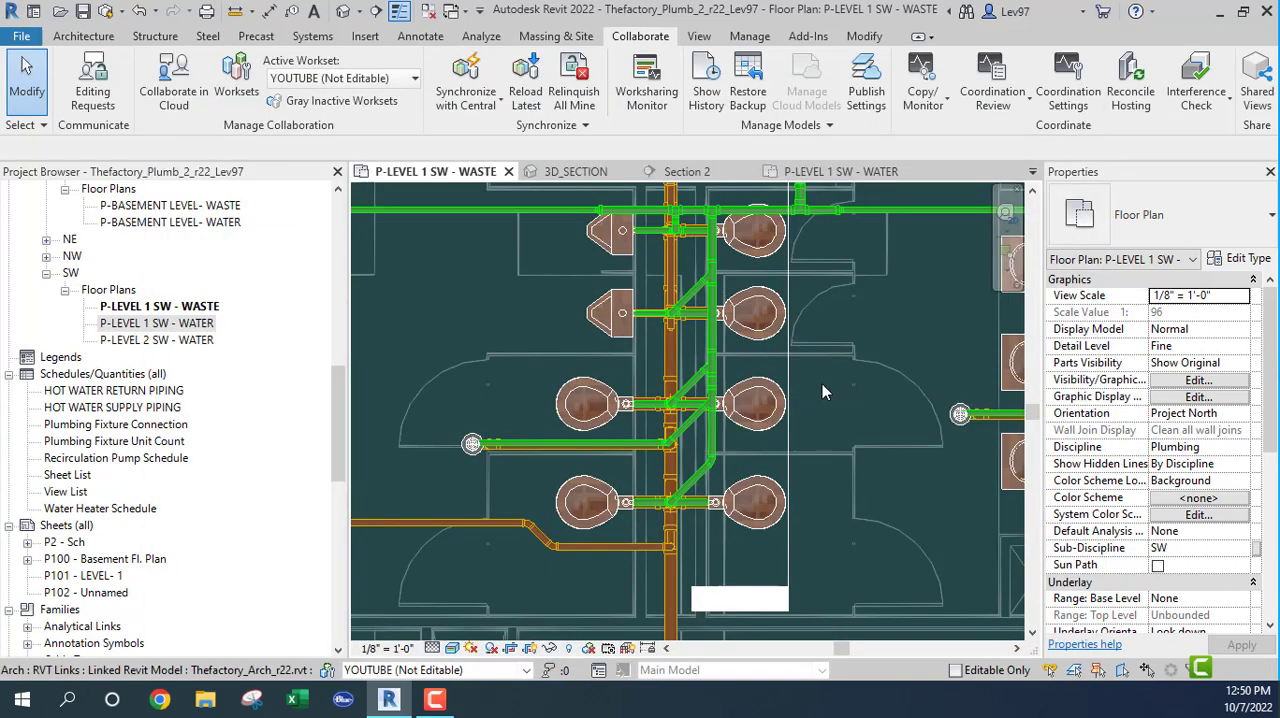
Step: Move the Section 2 line and its far clip tightly around the sanitary main, and open Section 2 with the crossing PVC_Sanitary pipe selected
click(789, 368)
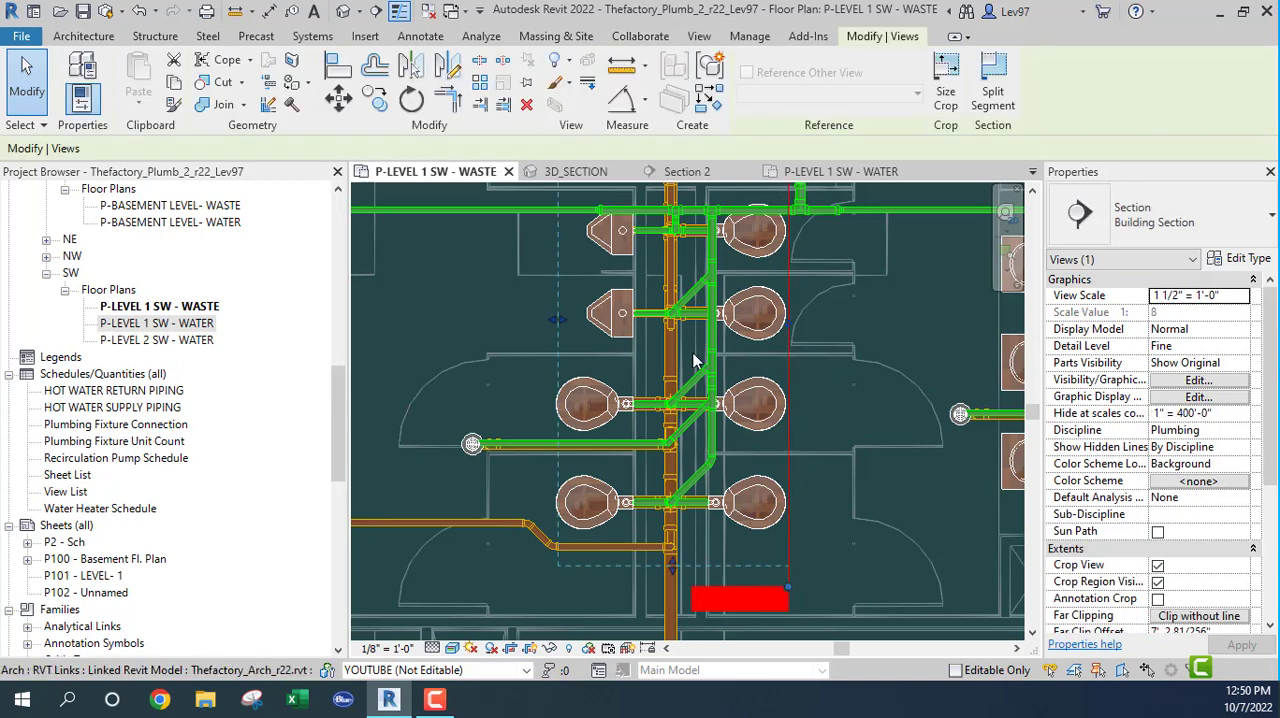
drag(560, 325, 689, 437)
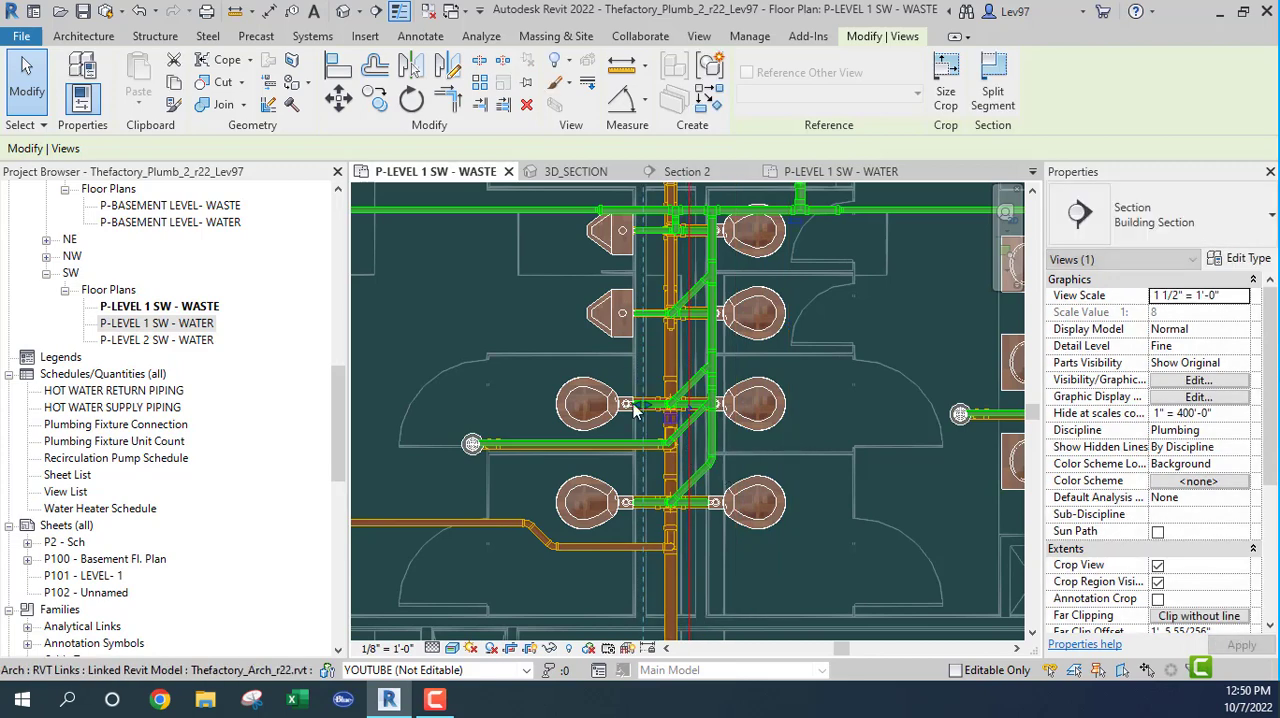
click(678, 360)
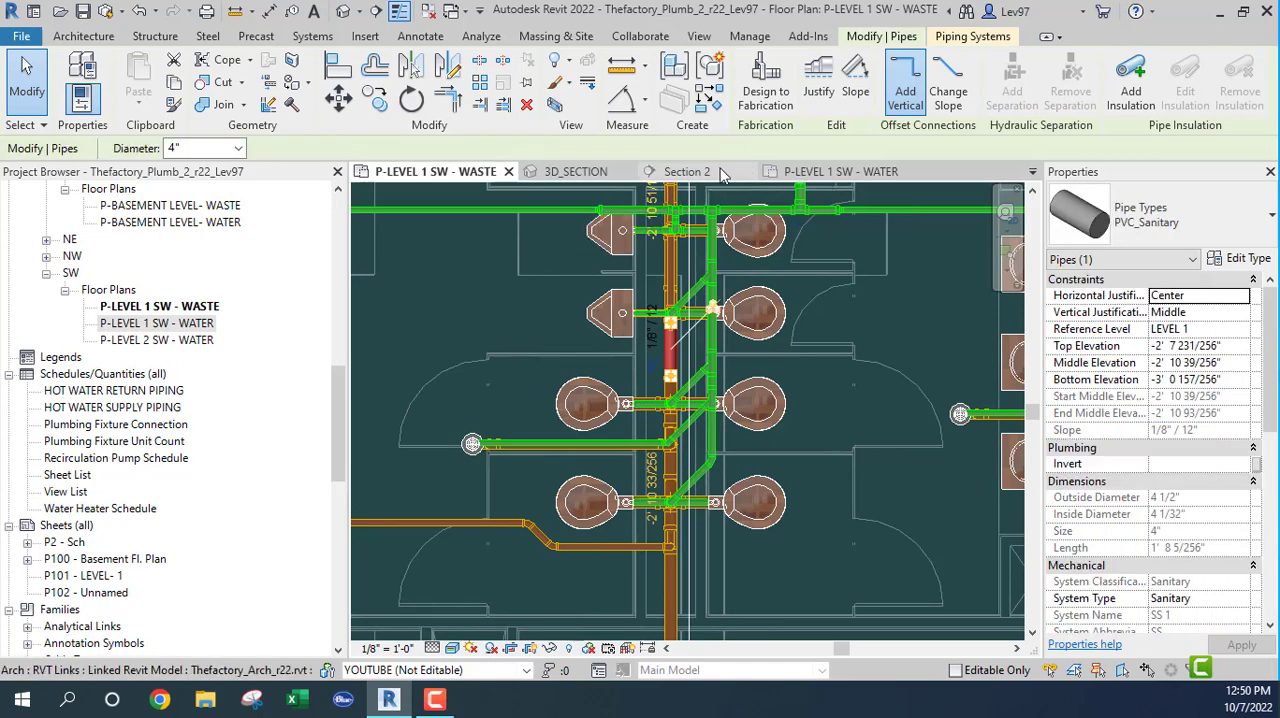
click(703, 174)
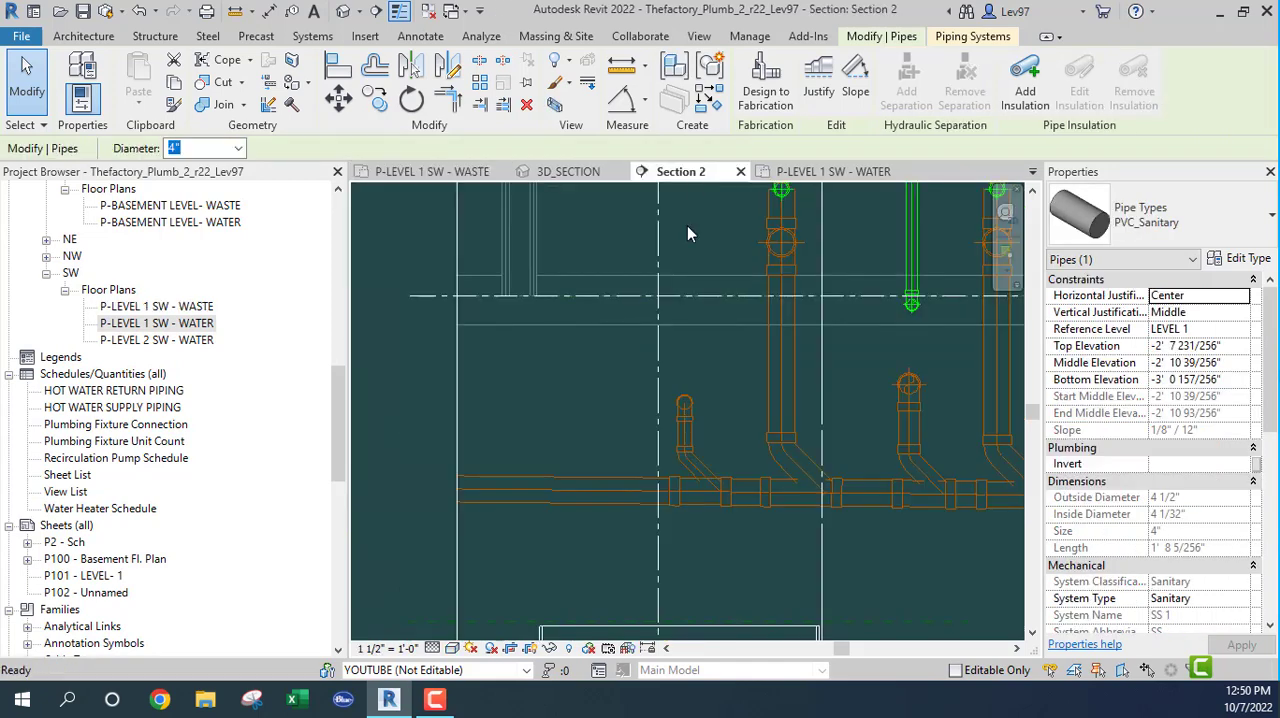
Step: Clear the pipe selection and examine the duct crossing at the sanitary main in Section 2, from Level 1 down to the basement floor
scroll(715, 434, down, 3)
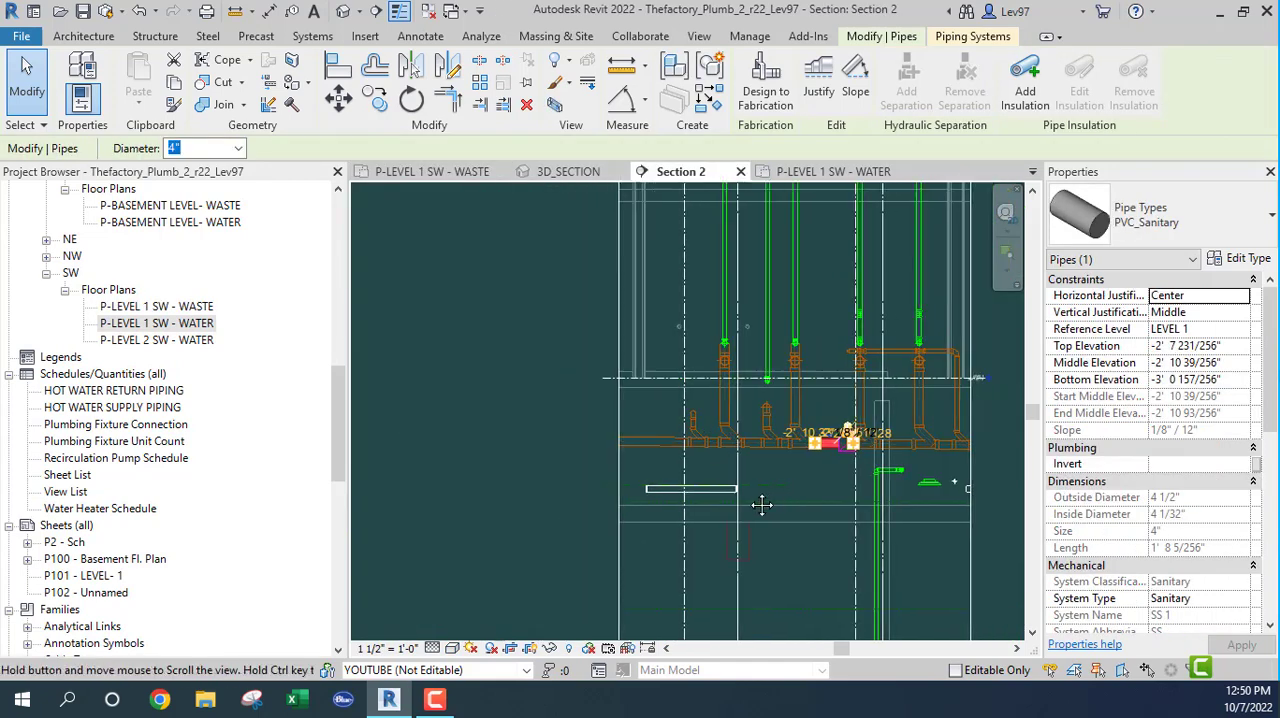
click(783, 477)
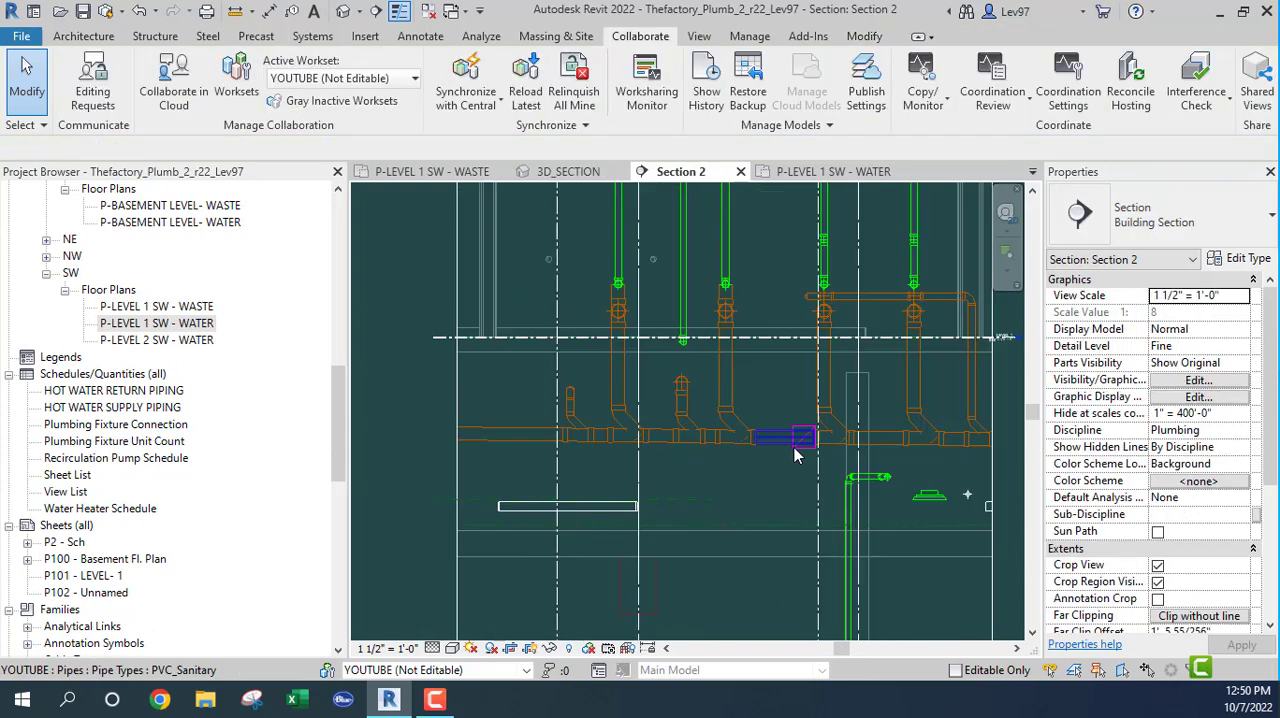
scroll(805, 437, up, 4)
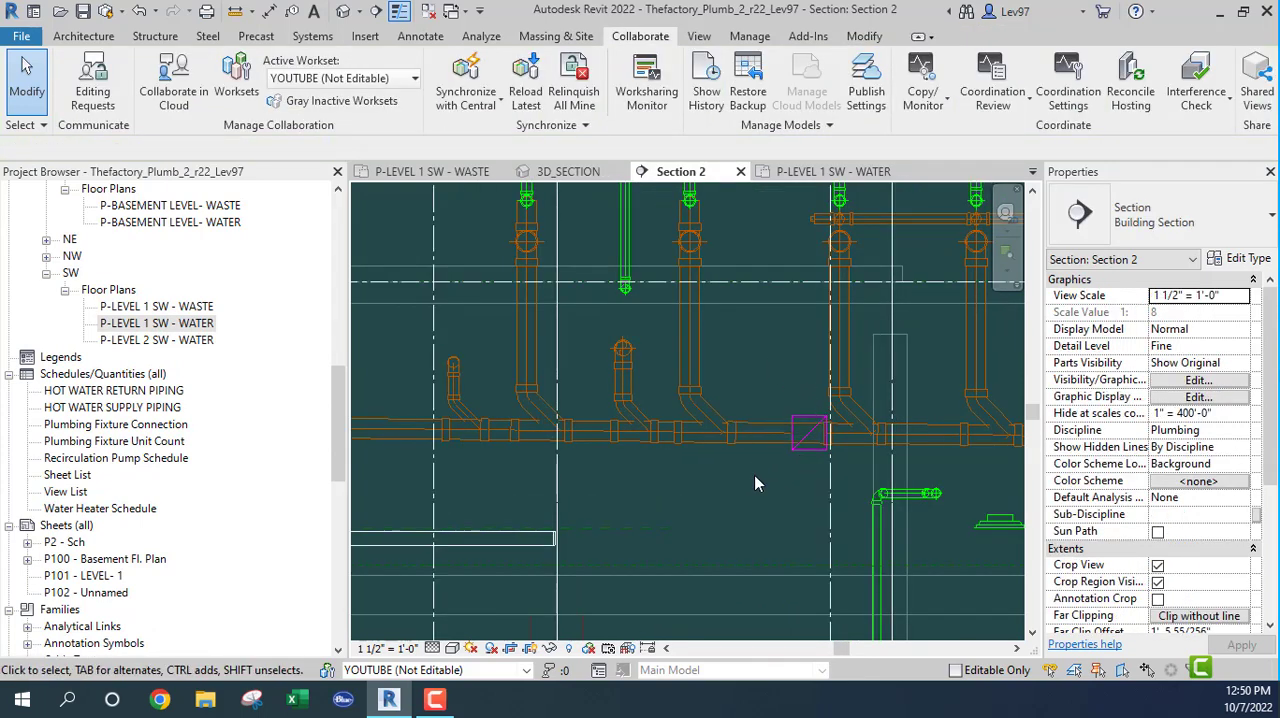
scroll(754, 475, down, 3)
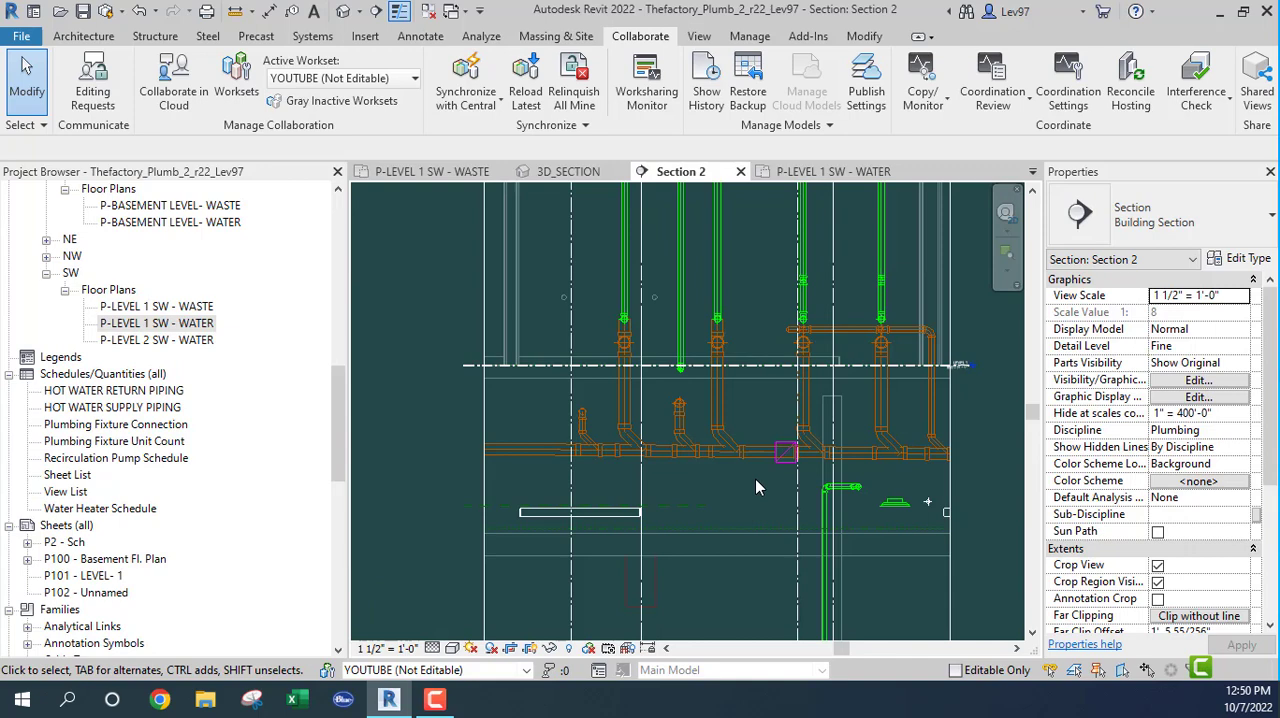
scroll(989, 334, up, 2)
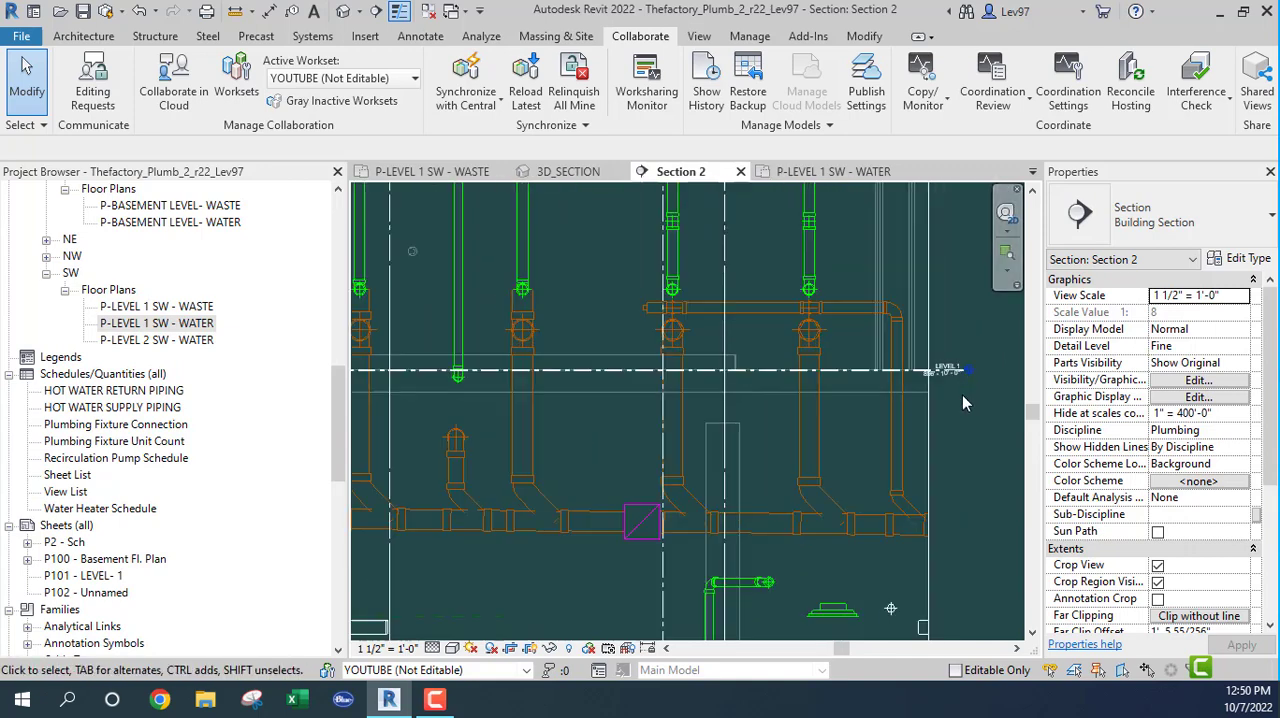
middle_drag(685, 541, 750, 525)
scroll(706, 630, up, 3)
middle_drag(706, 630, 631, 477)
scroll(558, 397, down, 4)
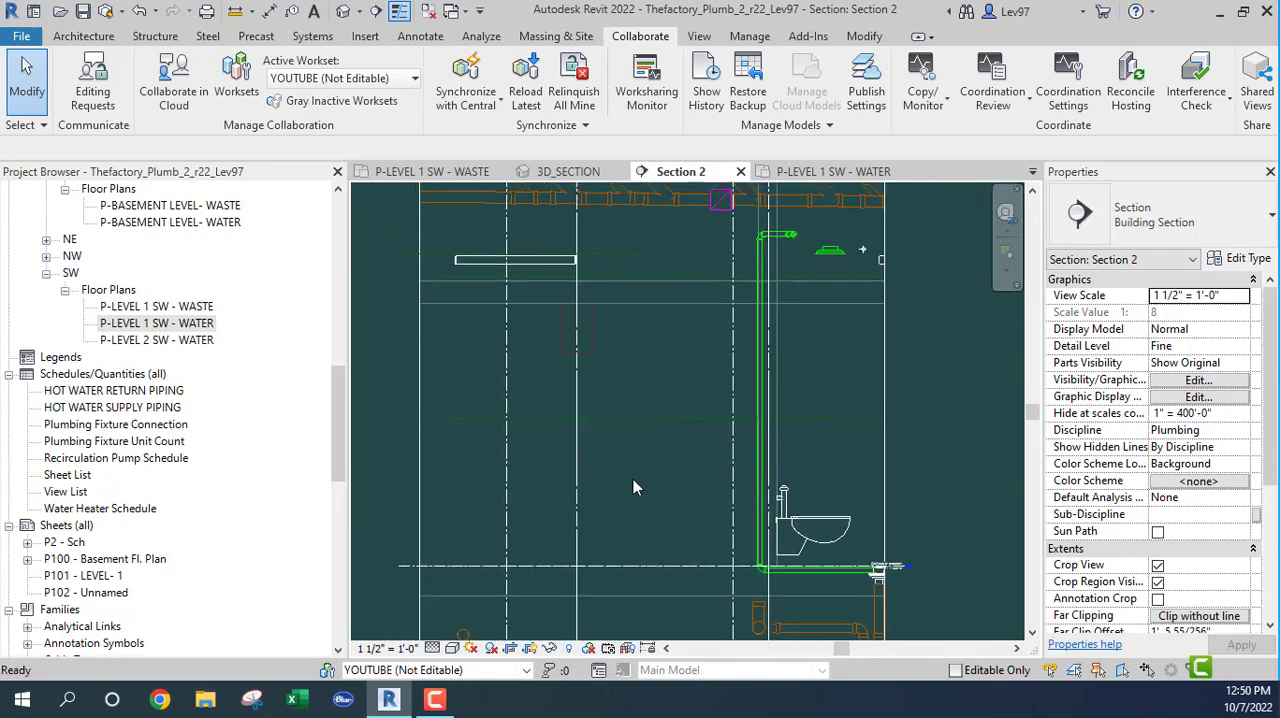
Step: Check the height from the lower level line up to just below the sanitary main using a temporary detail line, without keeping it
key(l)
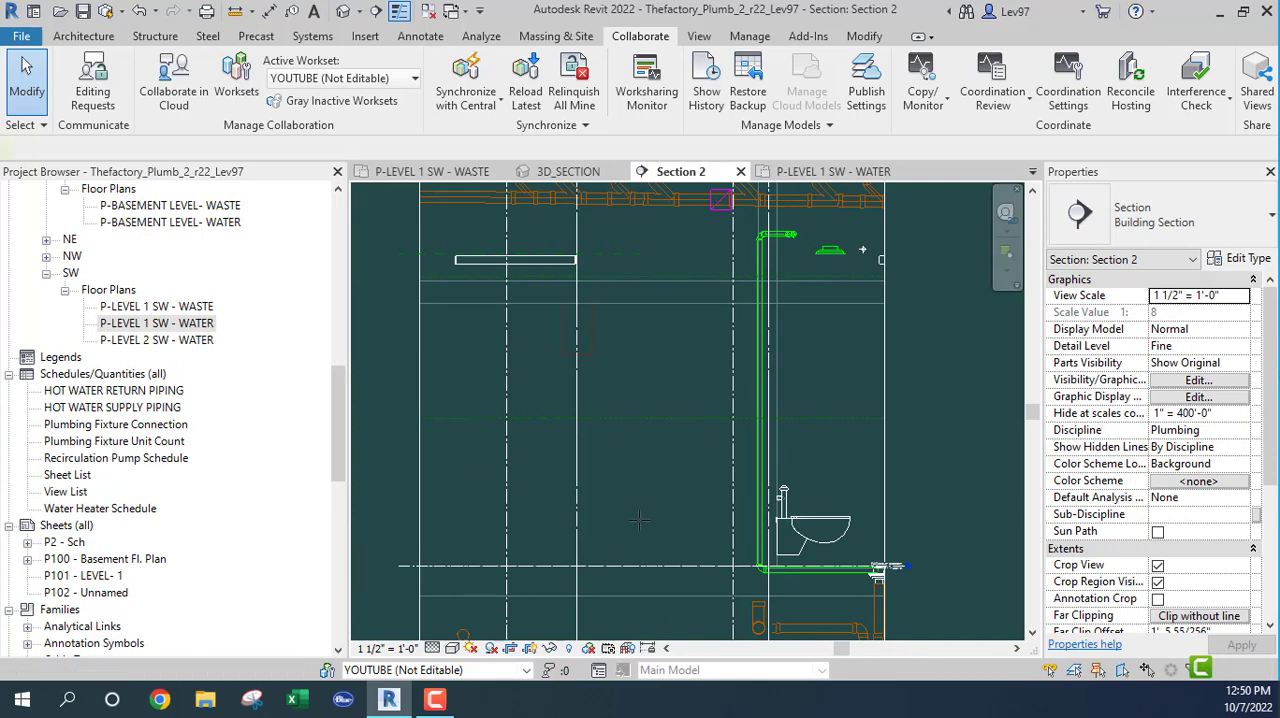
click(672, 566)
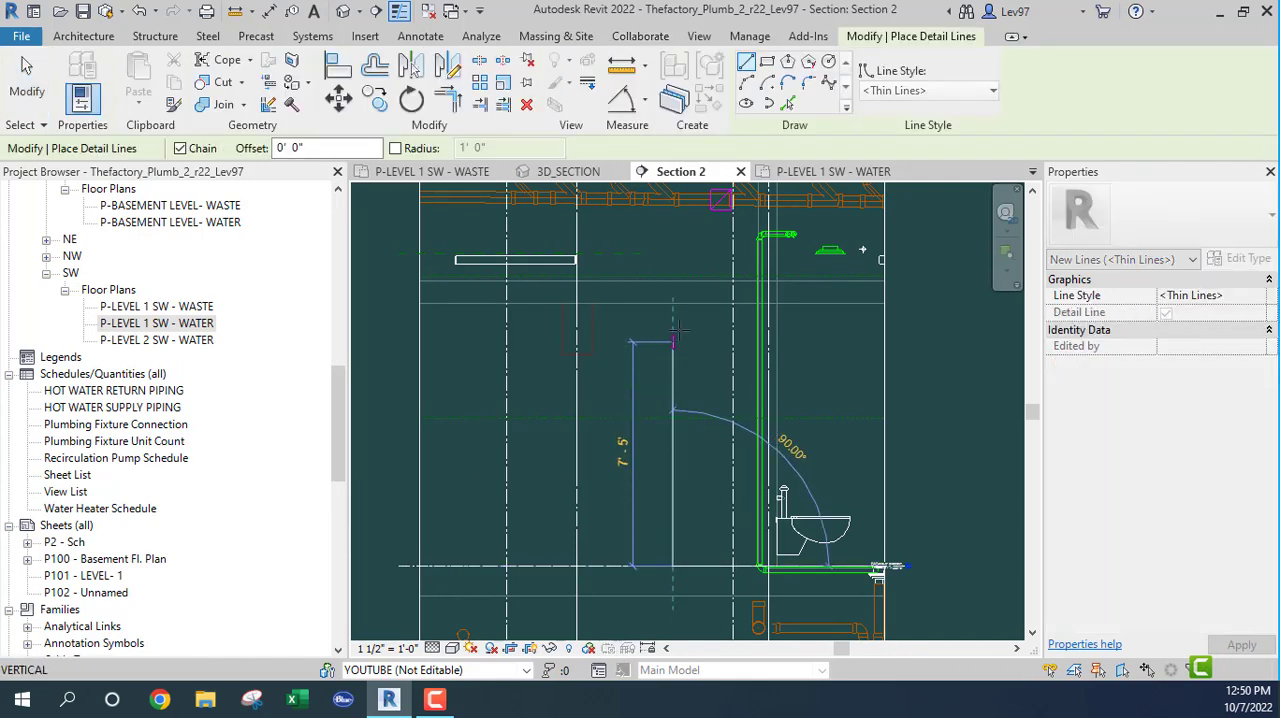
middle_drag(682, 340, 692, 484)
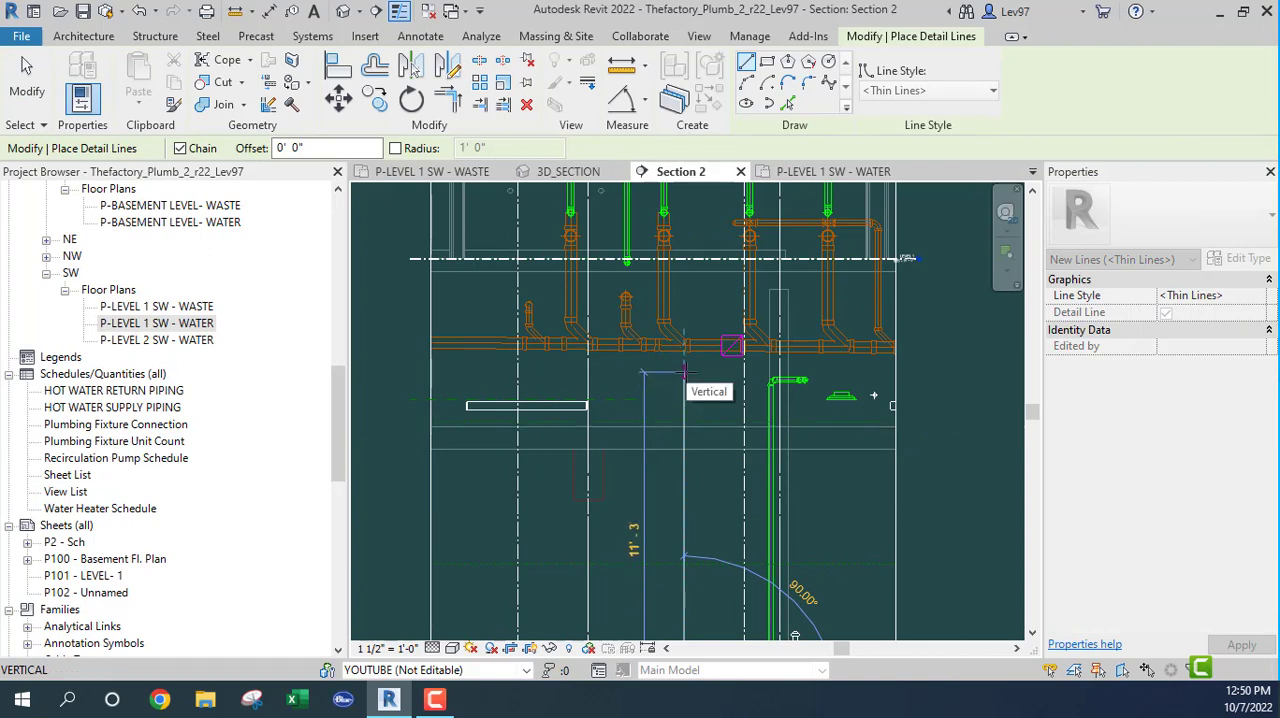
key(Escape)
key(Escape)
Step: Extend the right crop boundary of Section 2 outward past the end of the sanitary main
middle_drag(703, 387, 708, 416)
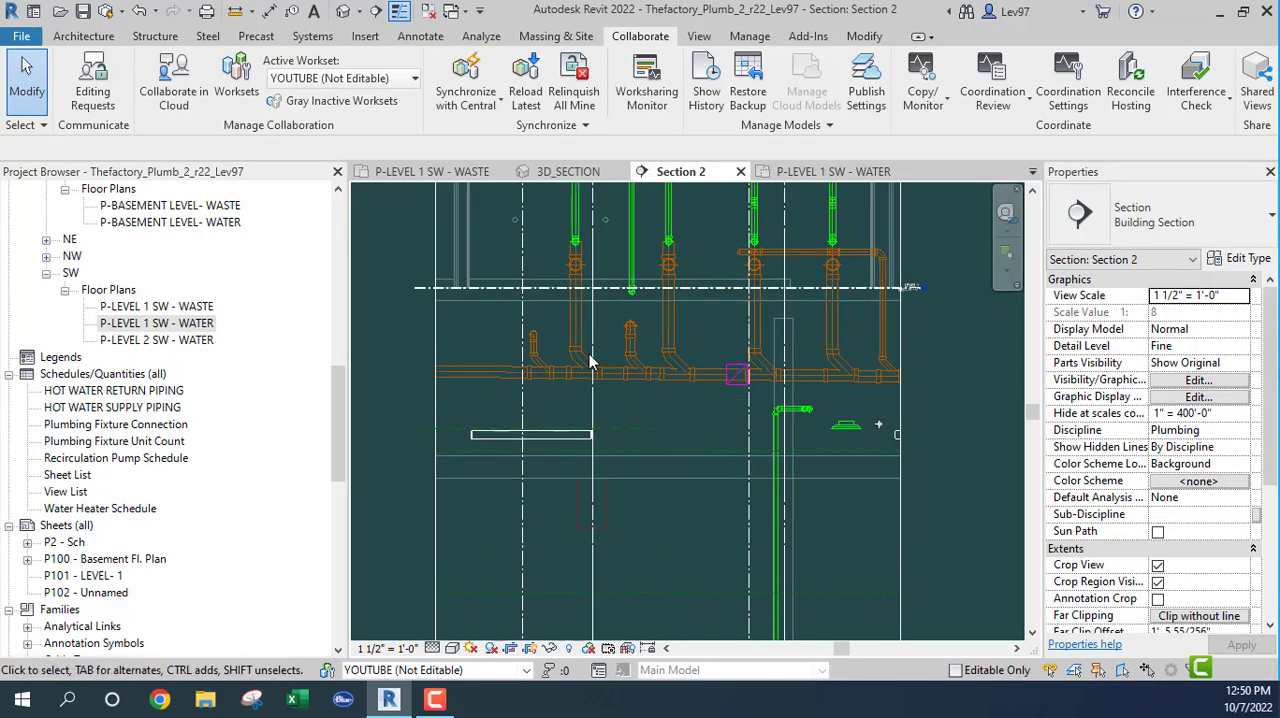
middle_drag(677, 407, 710, 412)
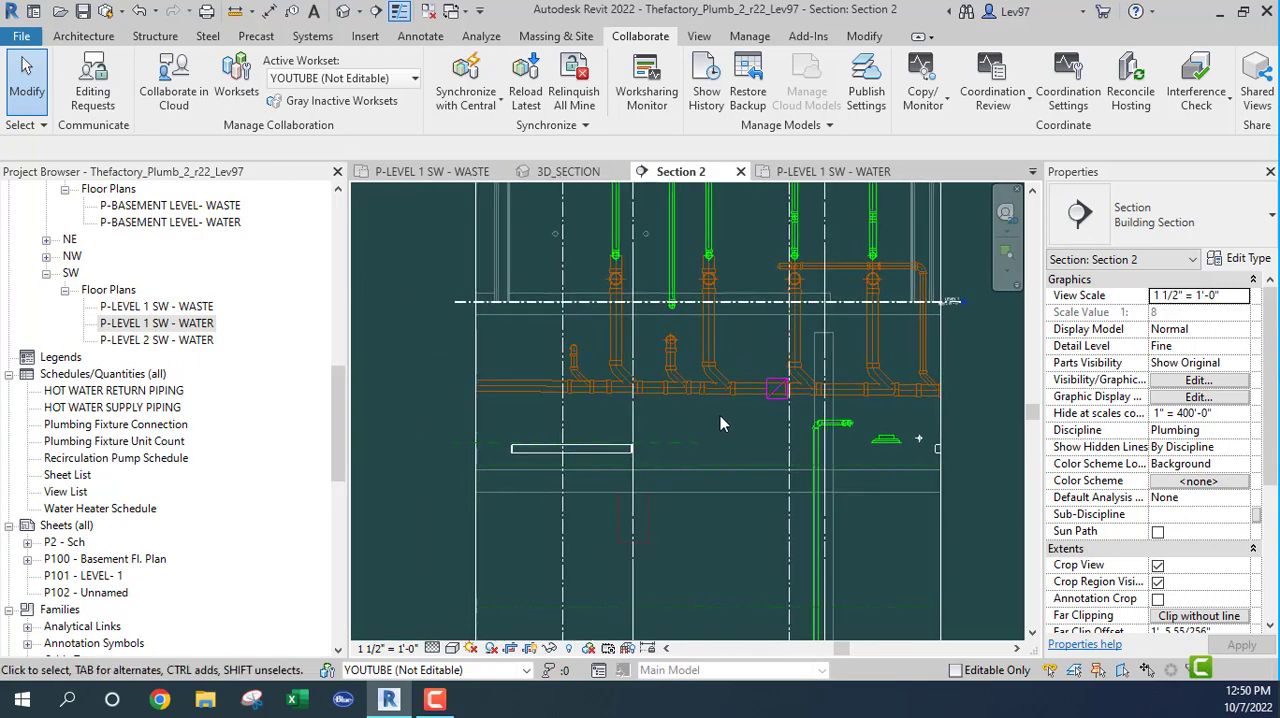
scroll(720, 415, down, 2)
middle_drag(780, 498, 574, 431)
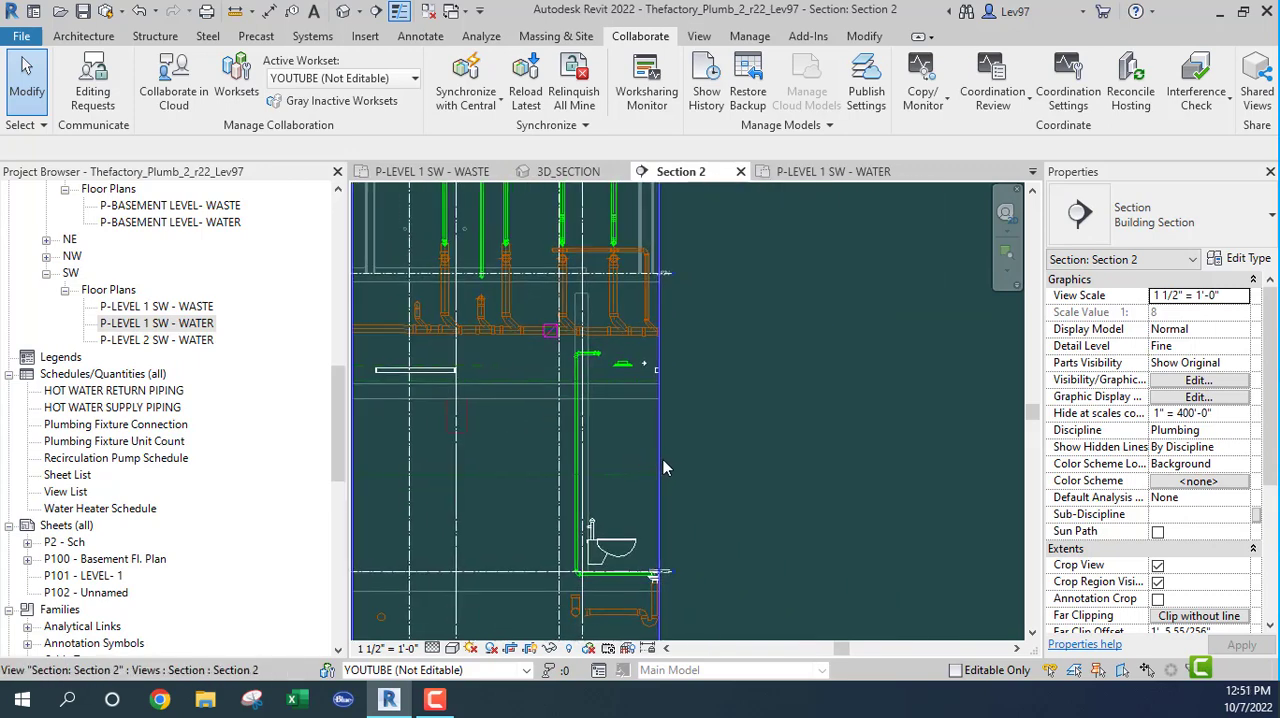
click(662, 458)
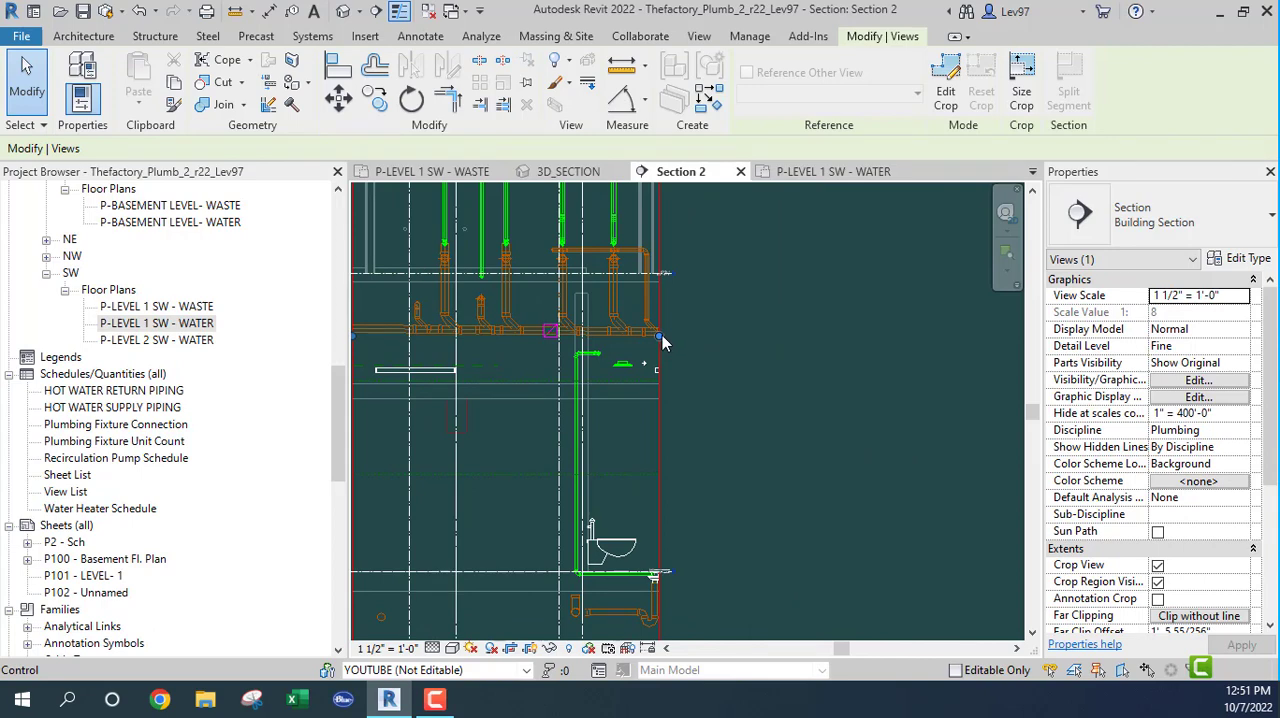
drag(662, 335, 880, 357)
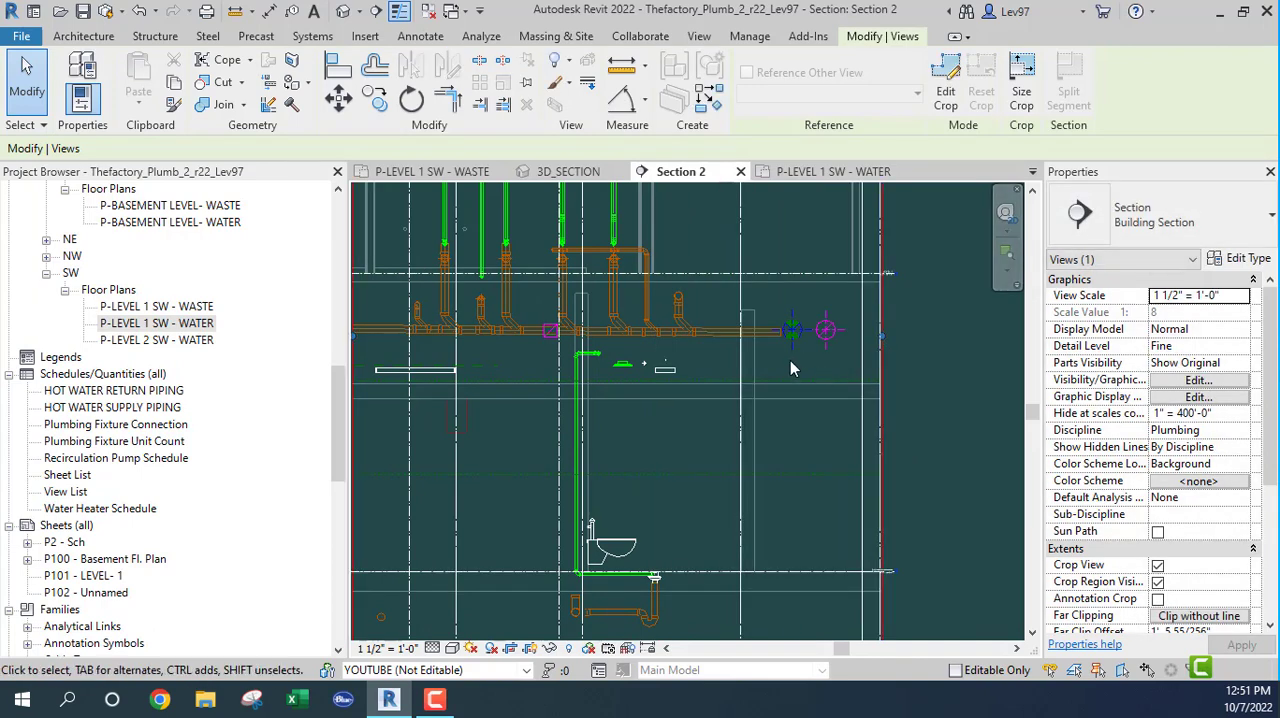
Step: Inspect the 4" PVC_Sanitary pipe at the top of the last branch near the main's right end, and clear the selection
scroll(800, 335, up, 3)
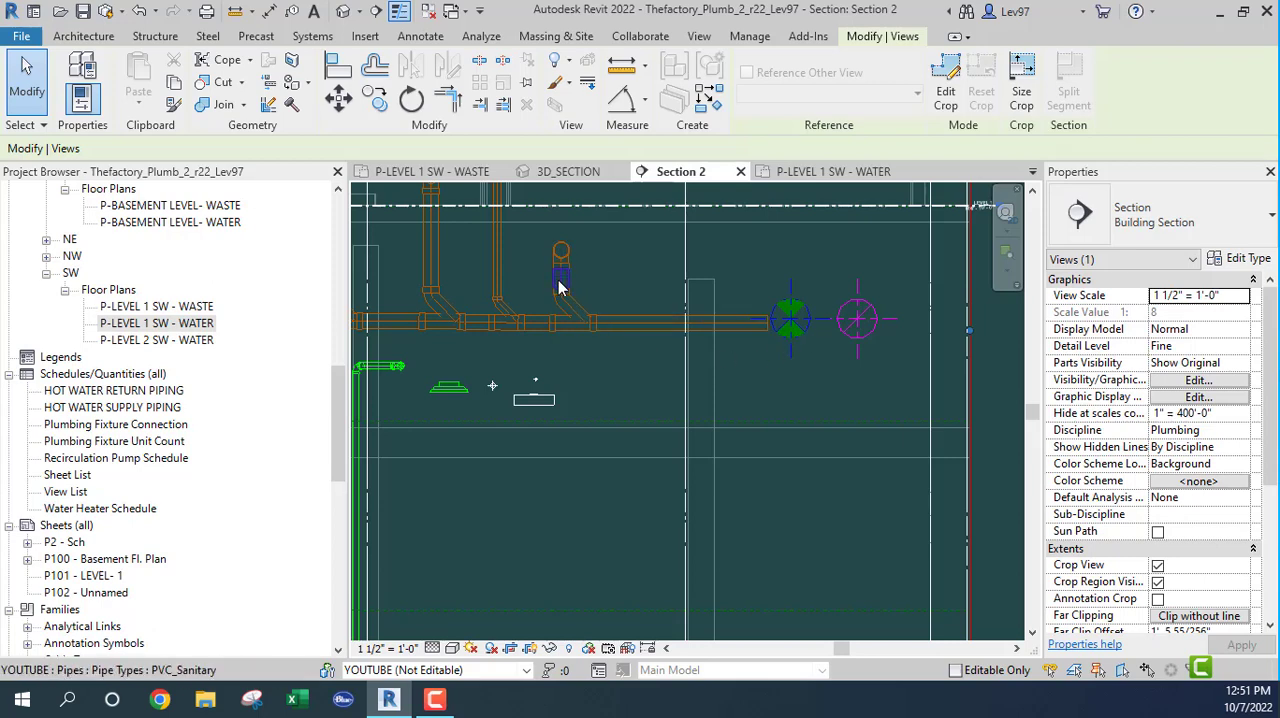
middle_drag(560, 287, 730, 420)
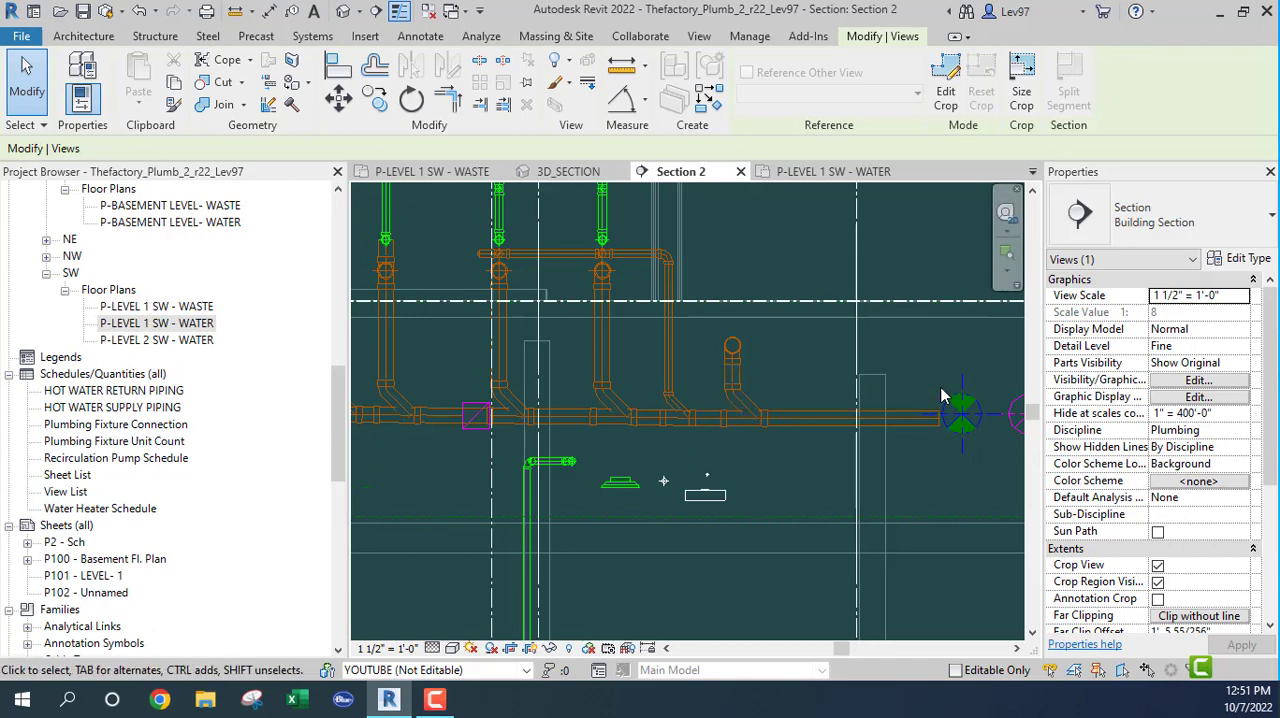
click(736, 347)
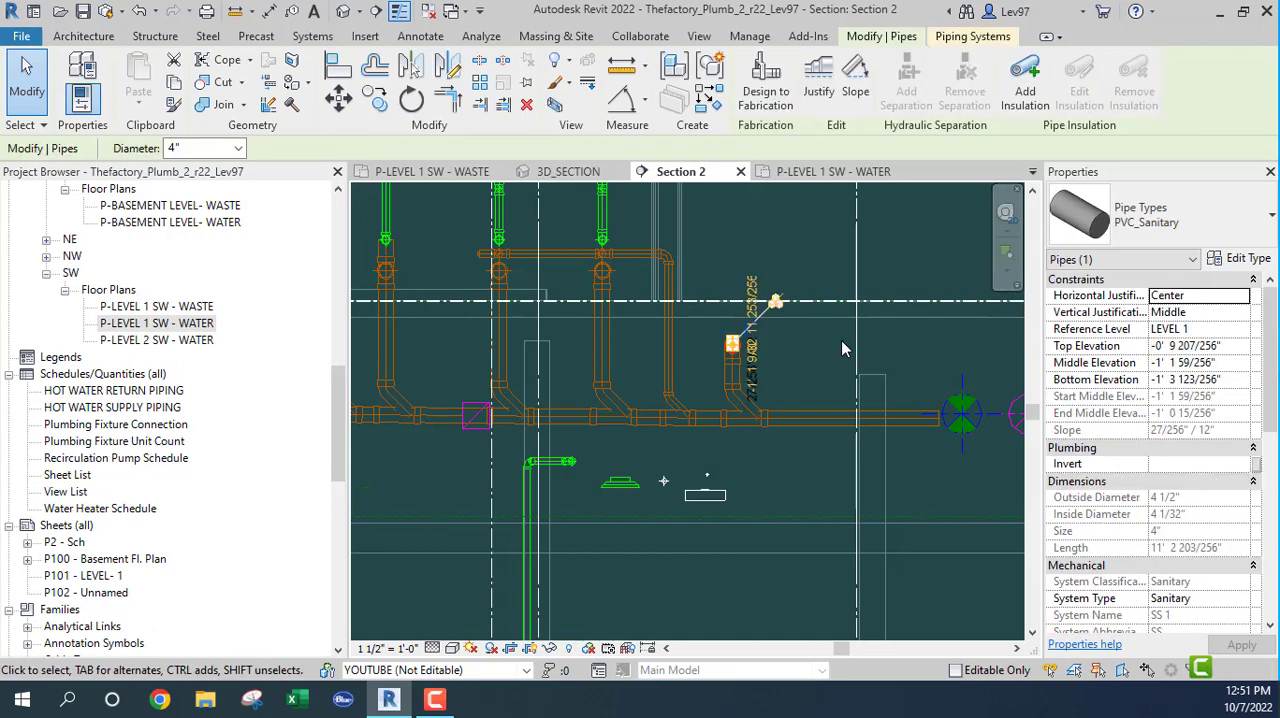
click(842, 349)
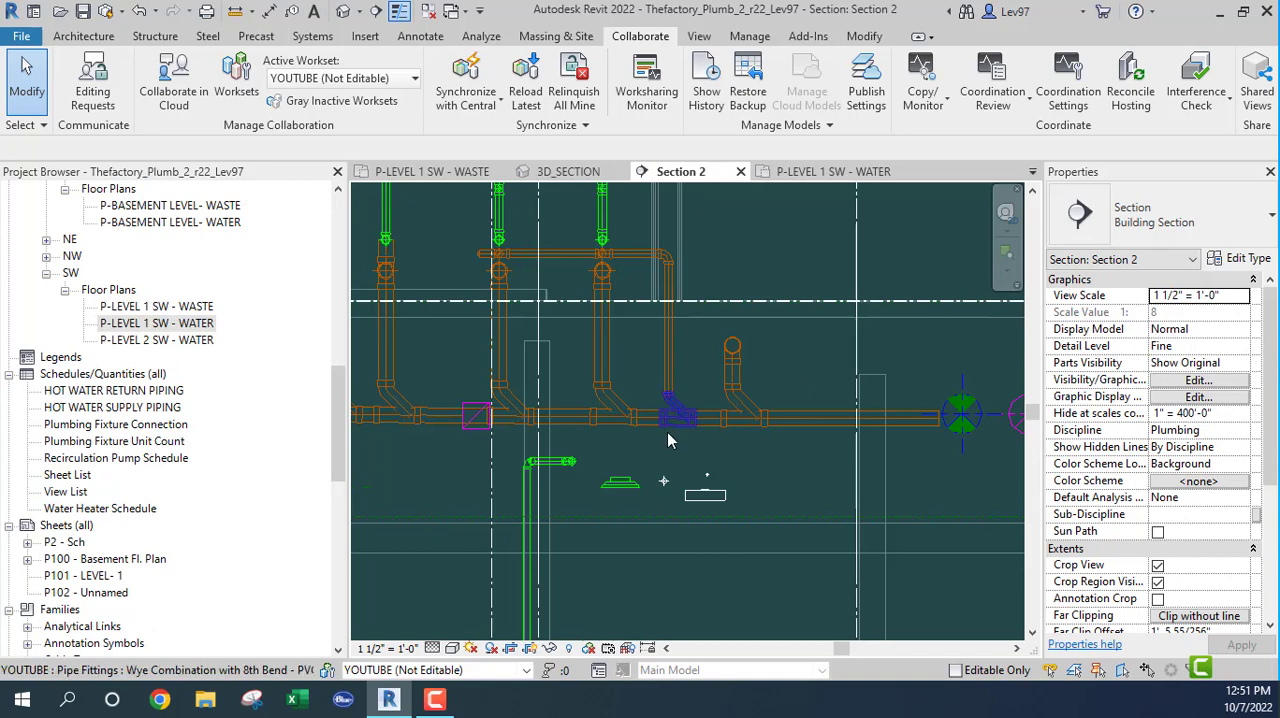
Step: Extend the left crop boundary of Section 2 outward beyond the other end of the sanitary main
scroll(668, 447, down, 1)
middle_drag(665, 438, 909, 432)
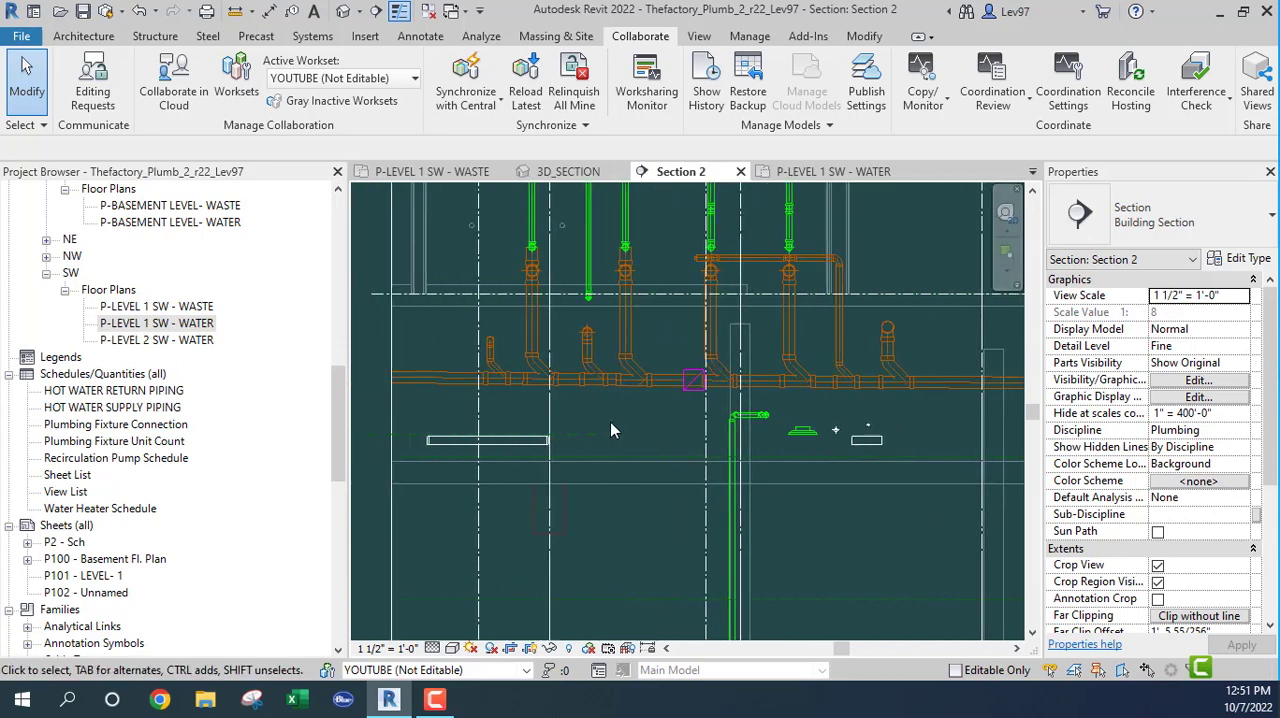
middle_drag(638, 430, 752, 422)
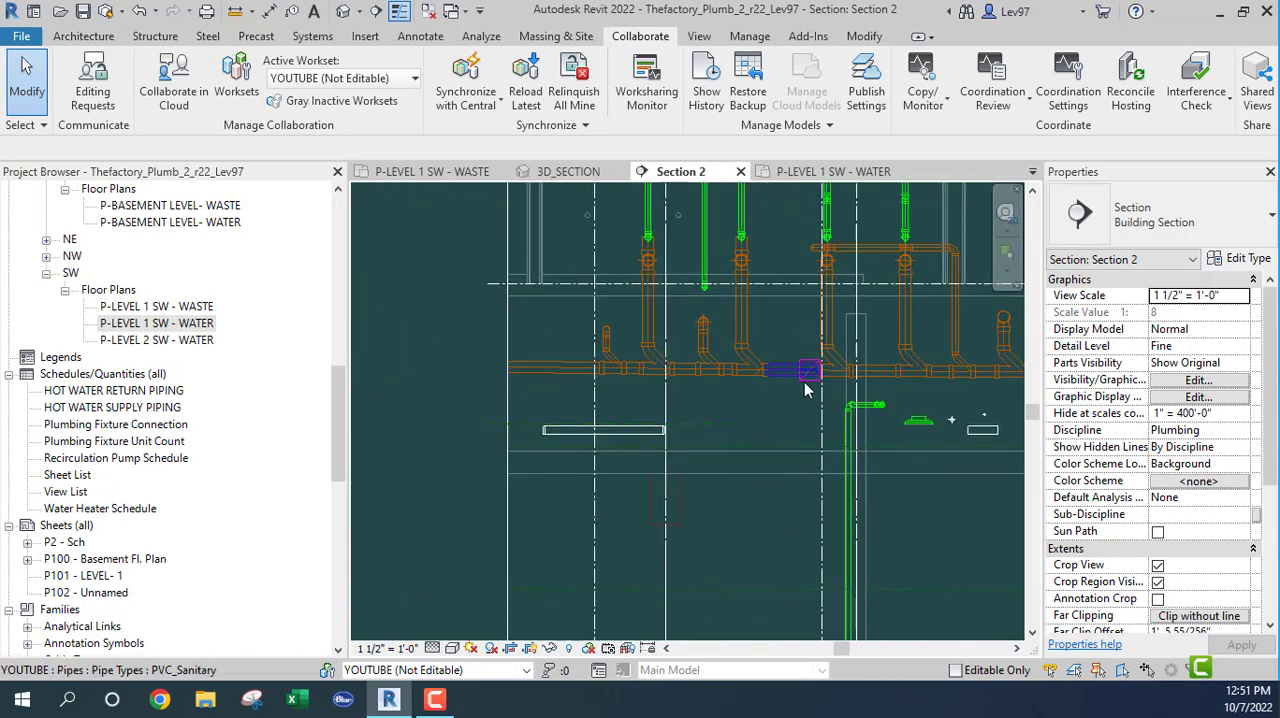
scroll(729, 417, down, 2)
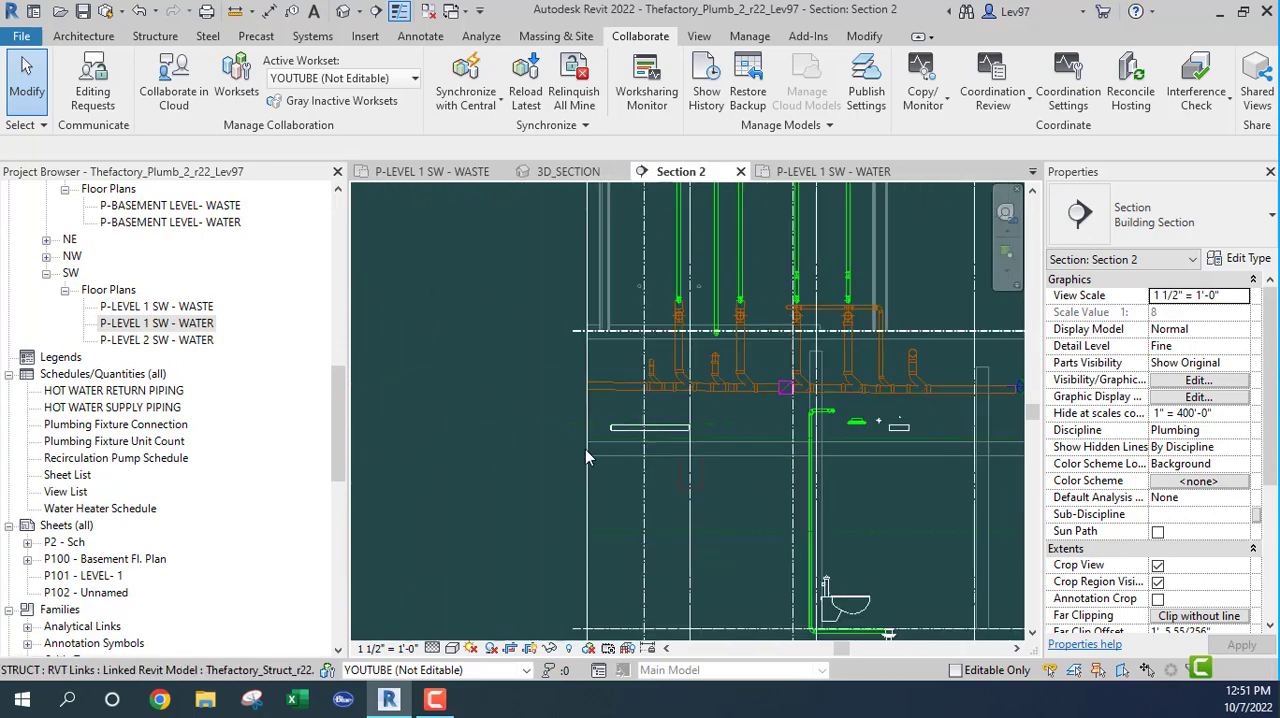
click(585, 506)
drag(584, 396, 414, 418)
Step: Examine the branch connections along the full sanitary main and the duct crossing in Section 2
scroll(594, 421, up, 5)
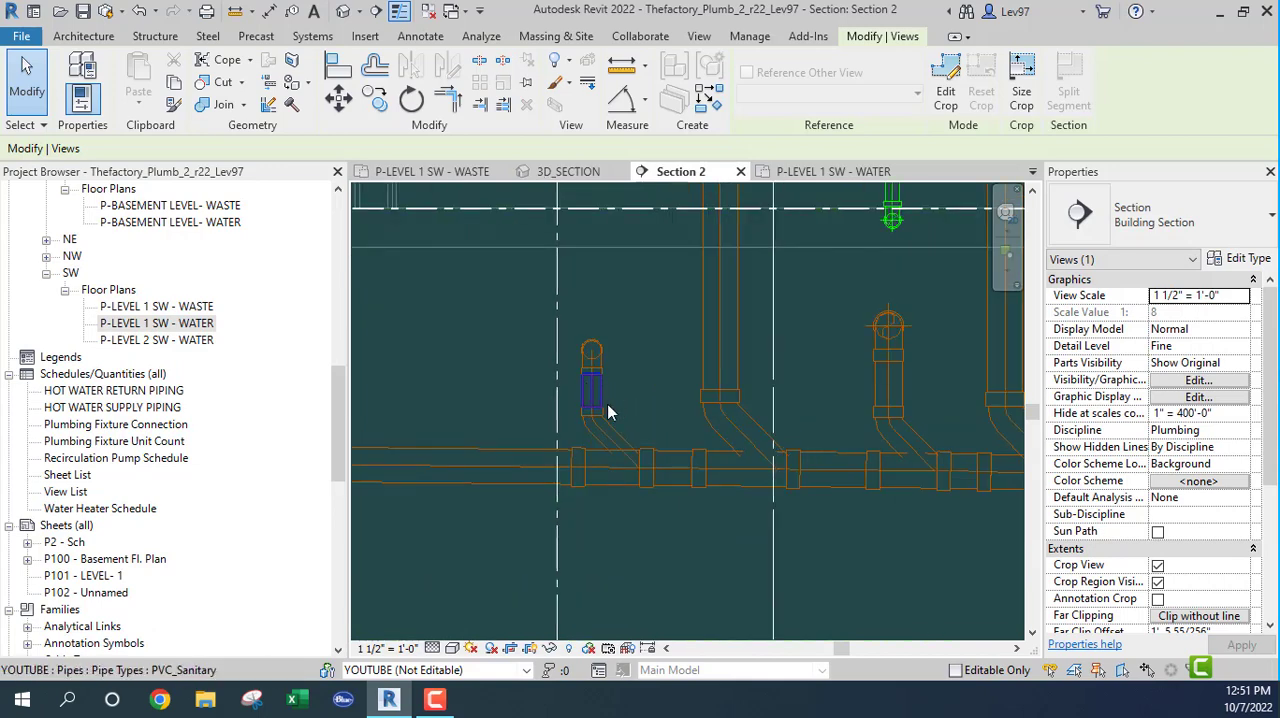
scroll(610, 440, down, 4)
middle_drag(777, 549, 630, 540)
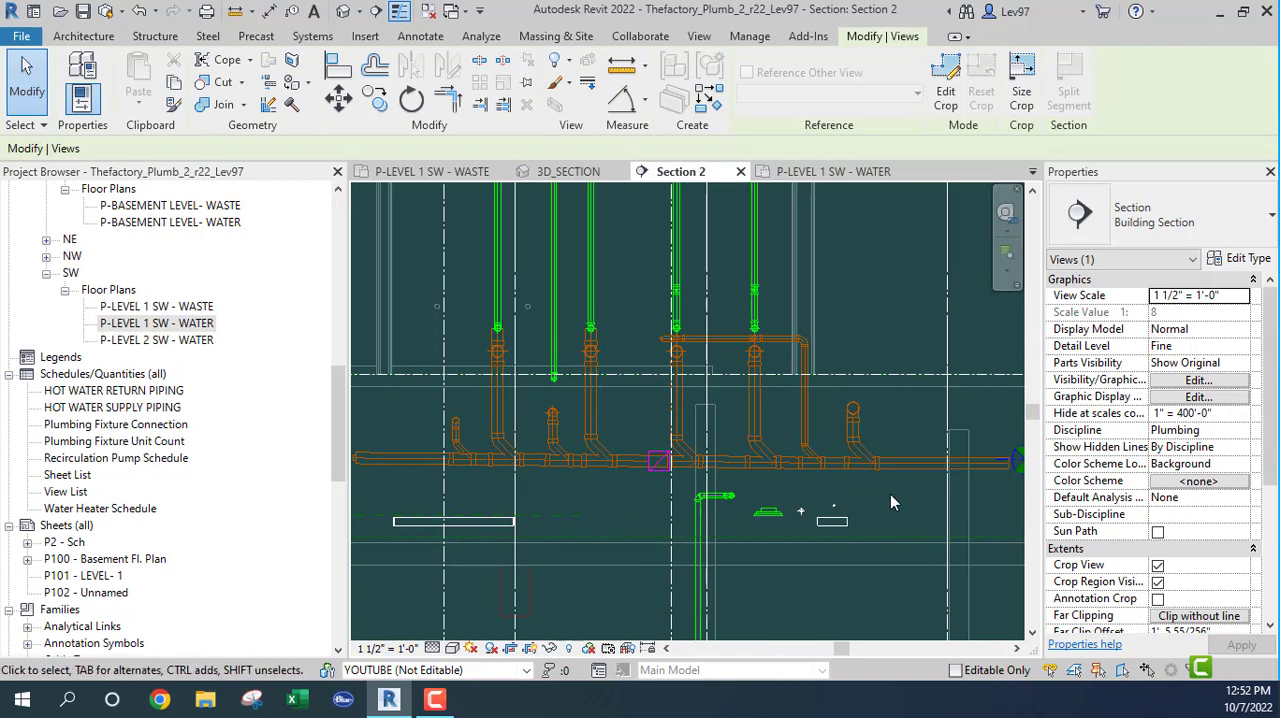
middle_drag(893, 502, 741, 461)
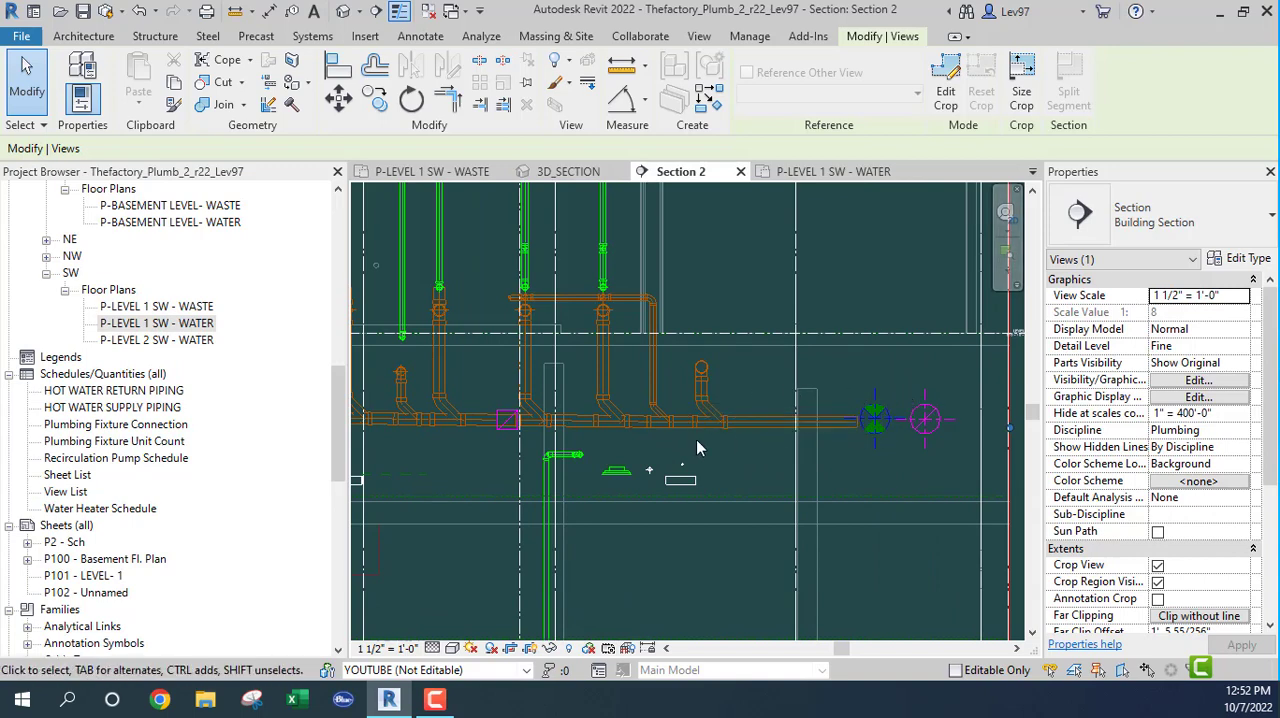
middle_drag(718, 442, 805, 449)
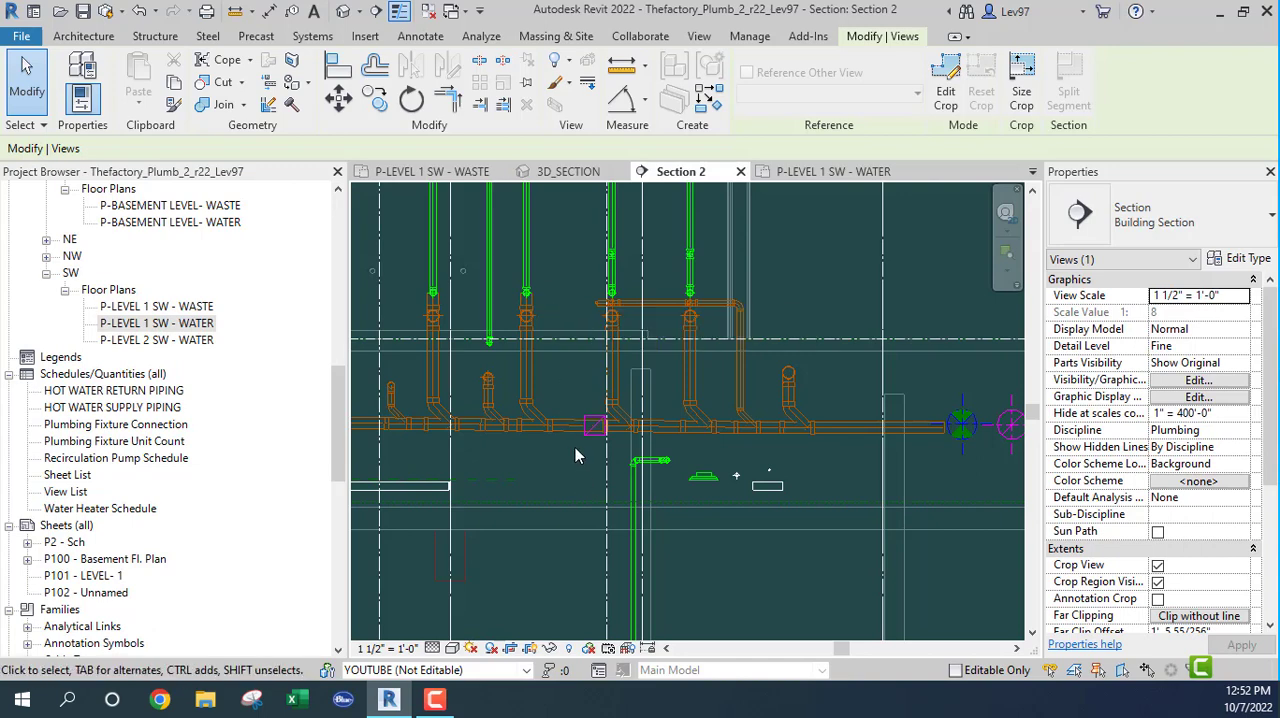
Step: Return to the P-LEVEL 1 SW - WASTE plan, clear the section line selection, and review the restroom piping layout
click(434, 174)
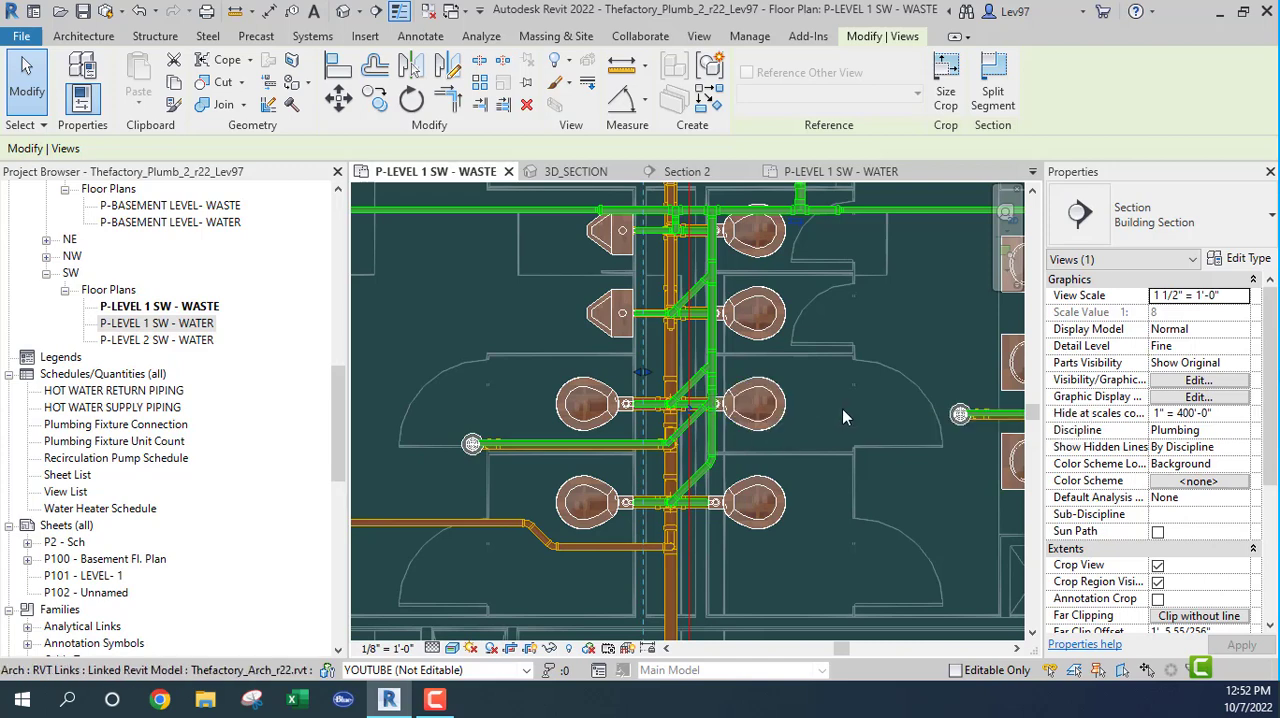
scroll(840, 414, down, 2)
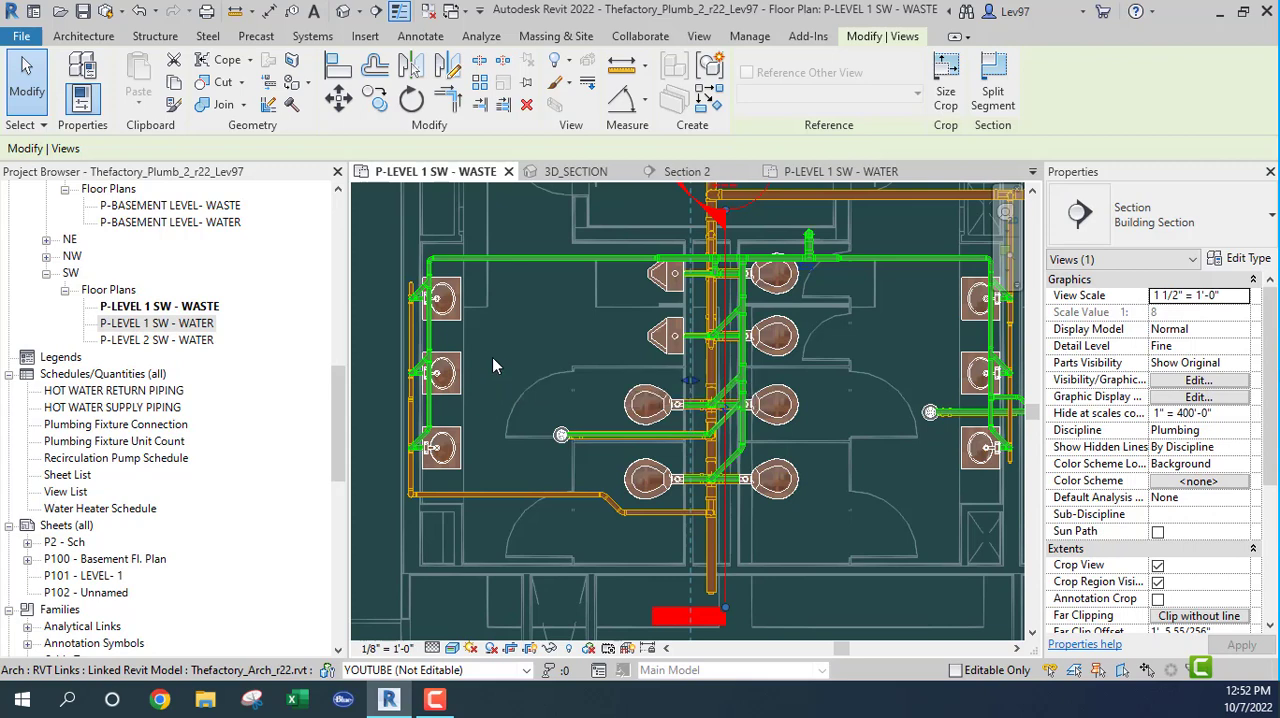
click(578, 340)
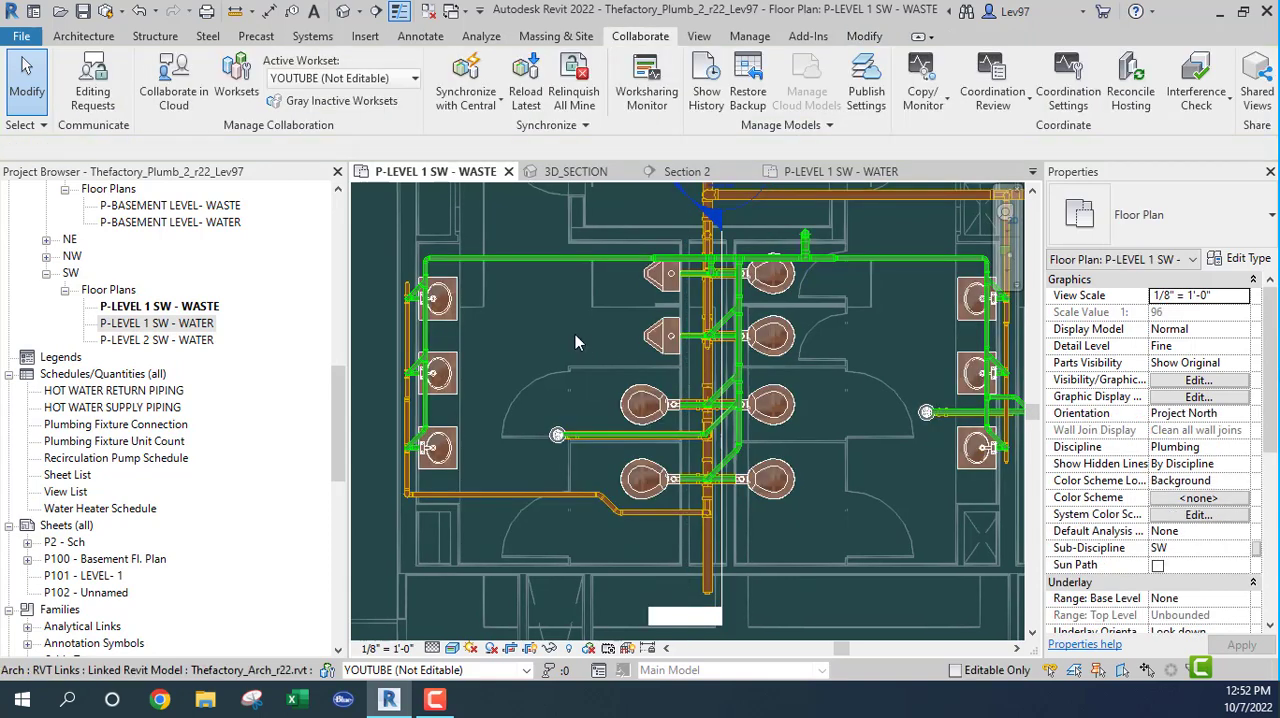
mouse_move(578, 340)
middle_down()
mouse_move(535, 330)
mouse_move(578, 348)
middle_up()
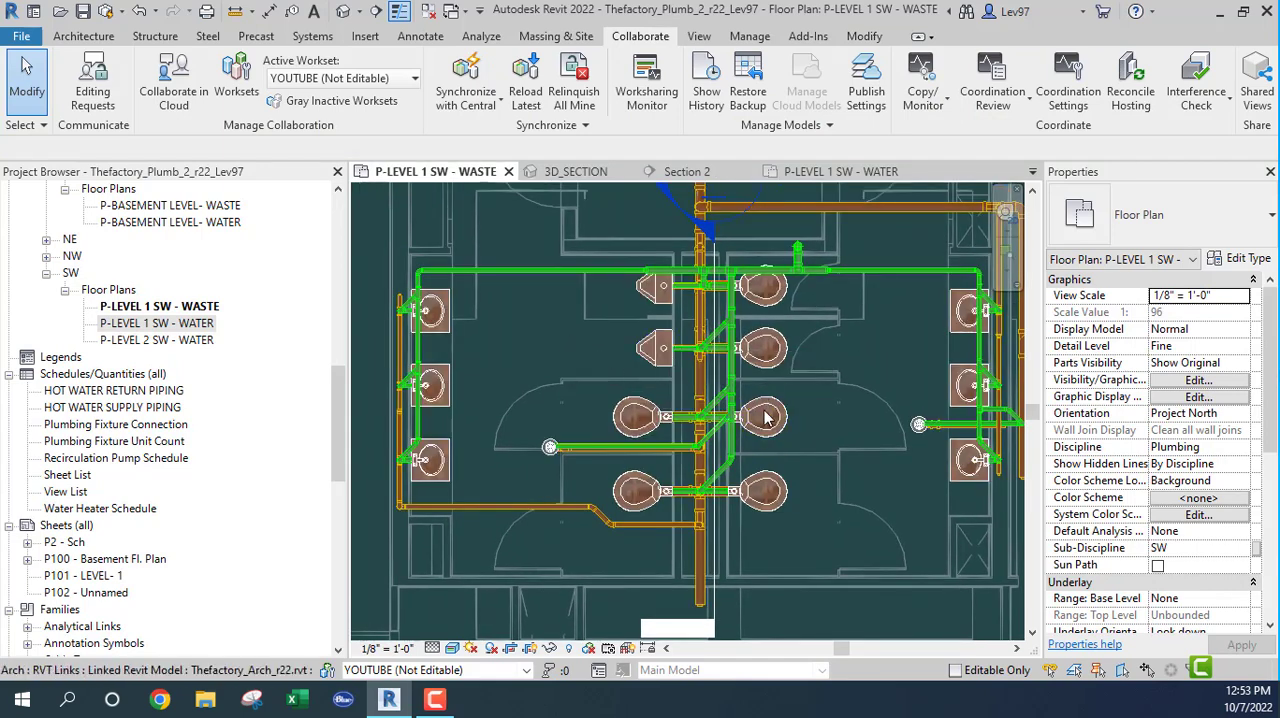